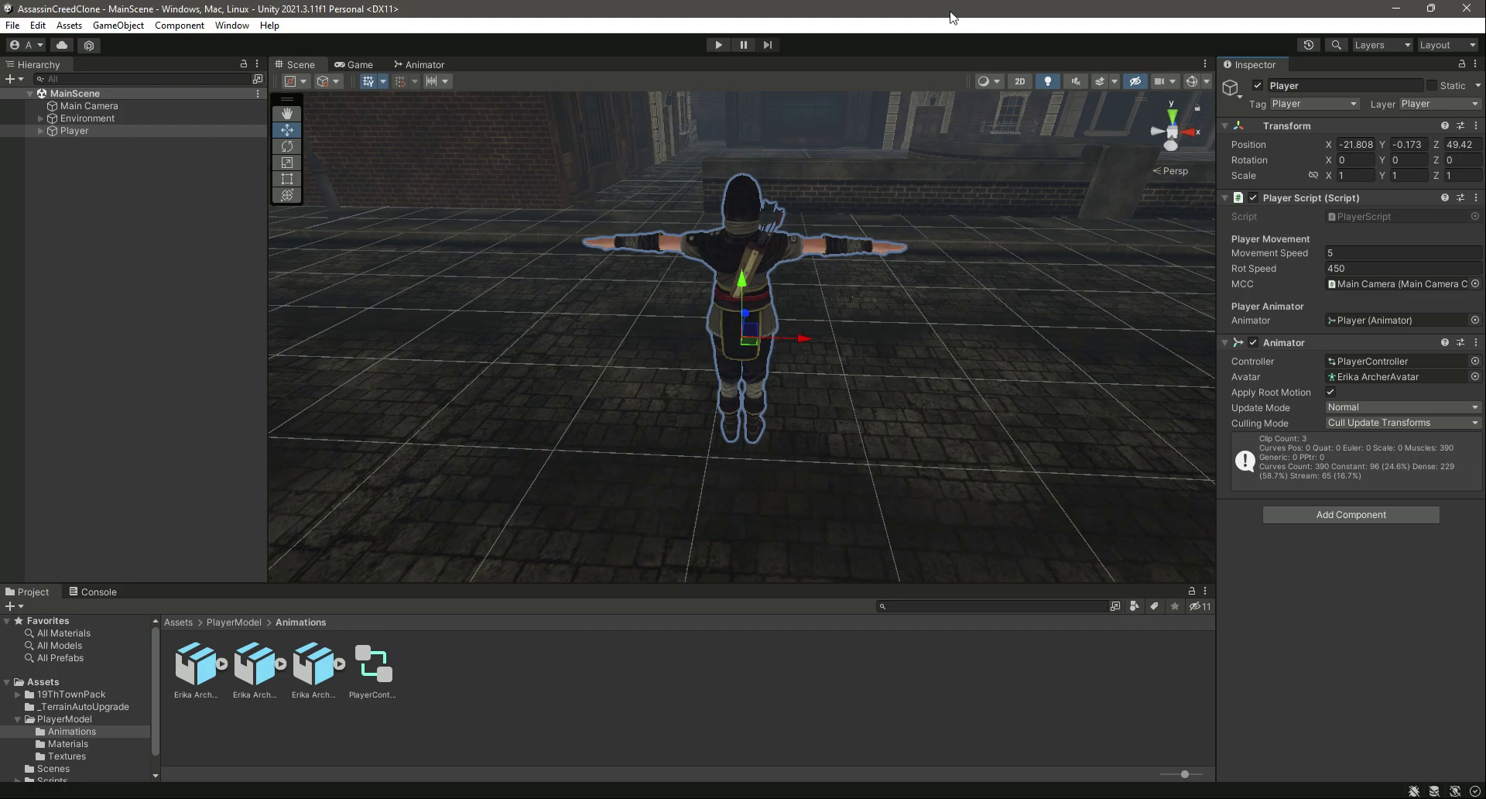
- Add a Character Controller component to the Player object
{"action": "right_click_drag", "start_coordinate": [1023, 346], "coordinate": [672, 316]}
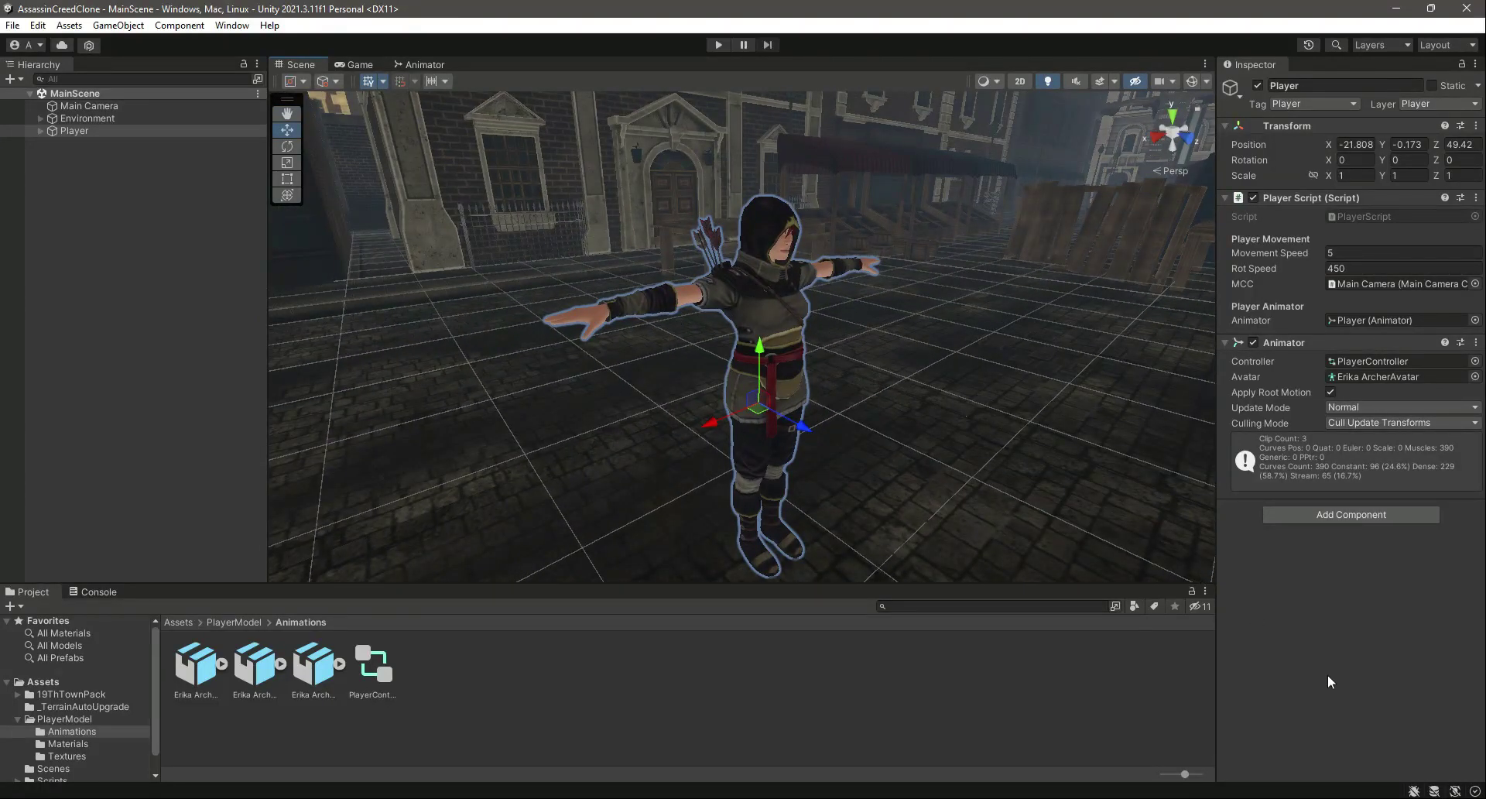
{"action": "left_click", "coordinate": [1337, 516]}
{"action": "type", "text": "cha"}
{"action": "key", "text": "BackSpace"}
{"action": "type", "text": "a"}
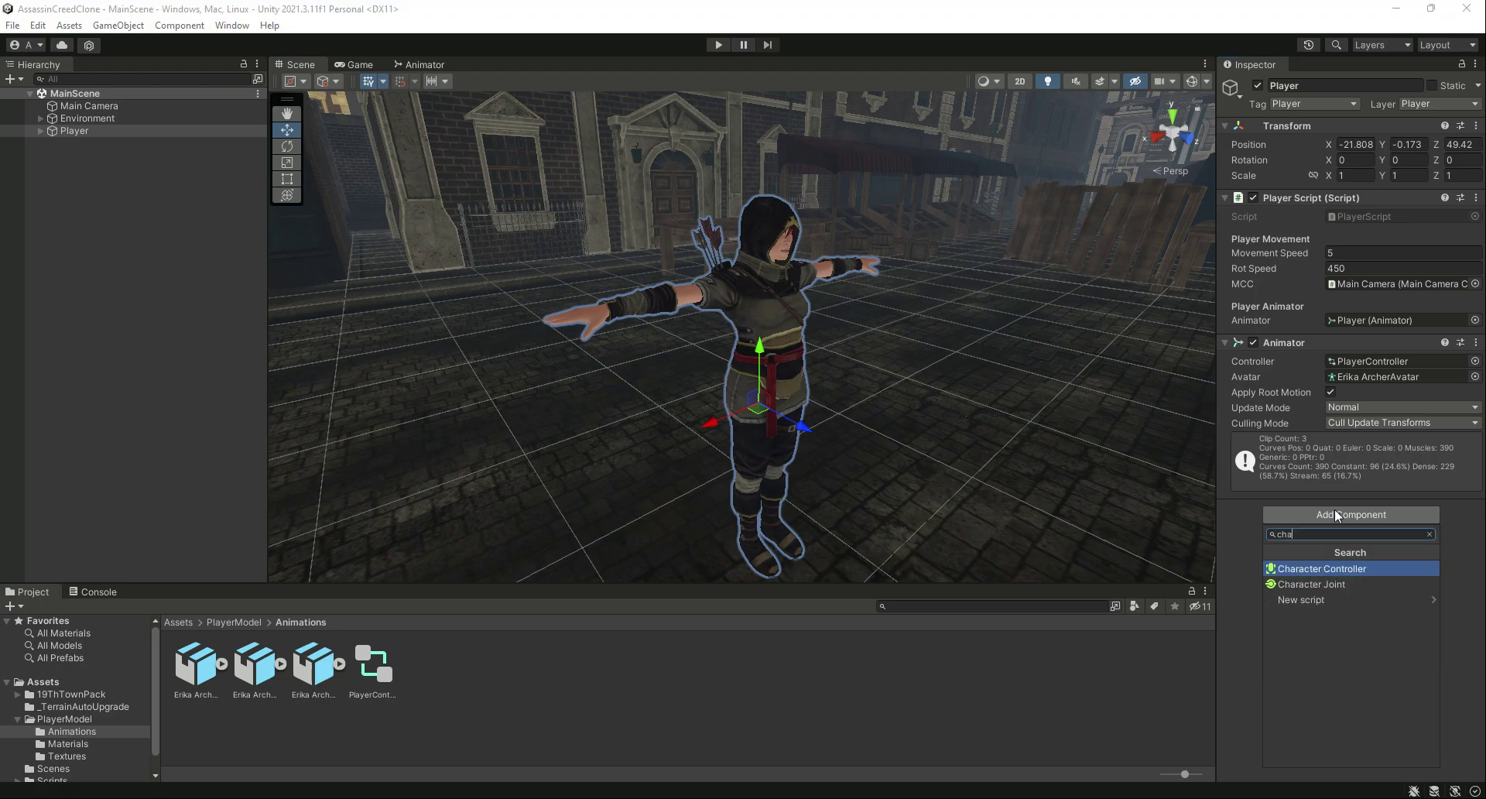
{"action": "key", "text": "Return"}
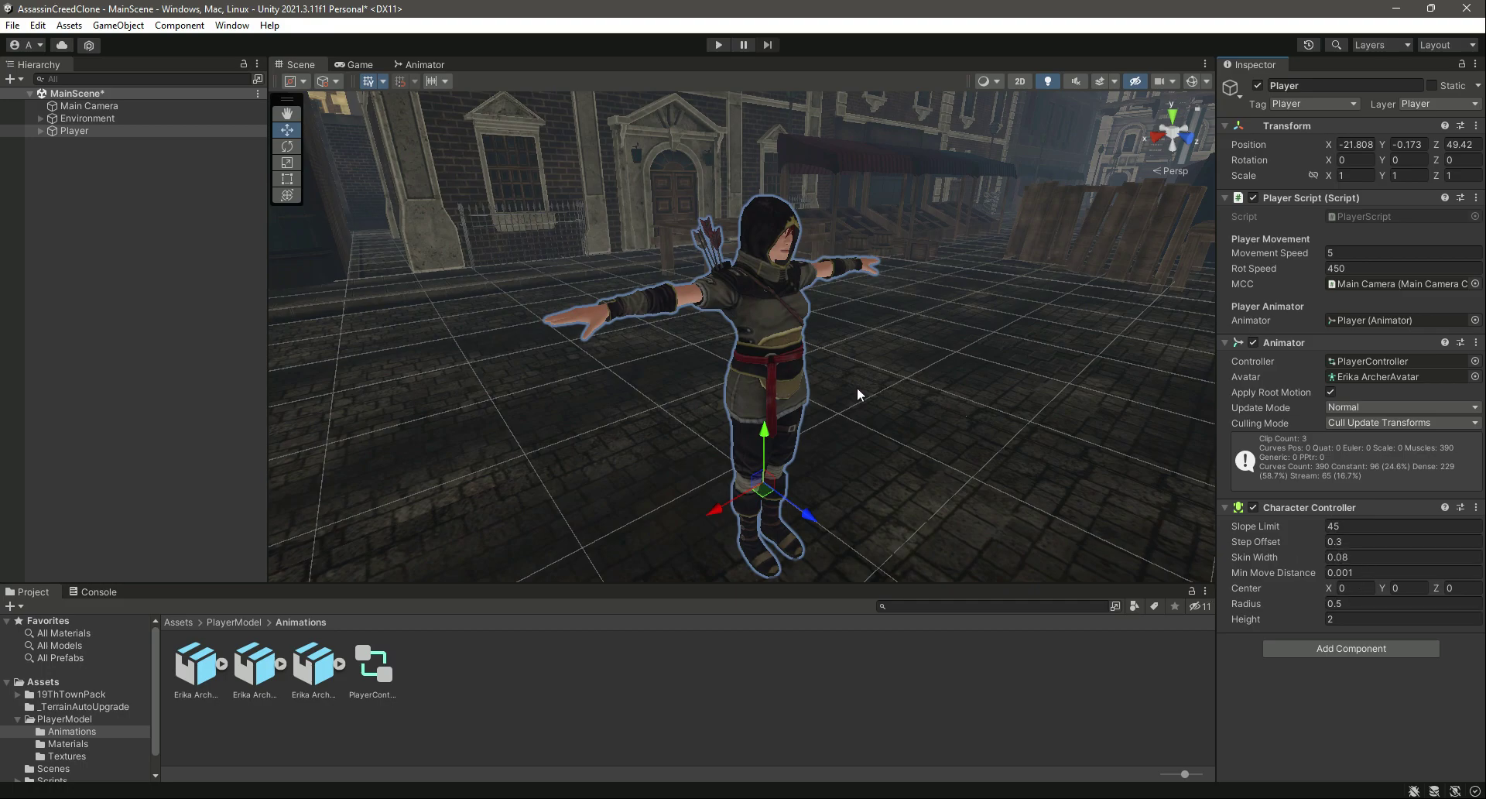
- Turn on gizmos in the Scene view to show the Player's Character Controller capsule
{"action": "right_click_drag", "start_coordinate": [805, 403], "coordinate": [834, 401]}
{"action": "scroll", "coordinate": [833, 401], "scroll_direction": "down", "scroll_amount": 7}
{"action": "right_click_drag", "start_coordinate": [942, 246], "coordinate": [936, 262]}
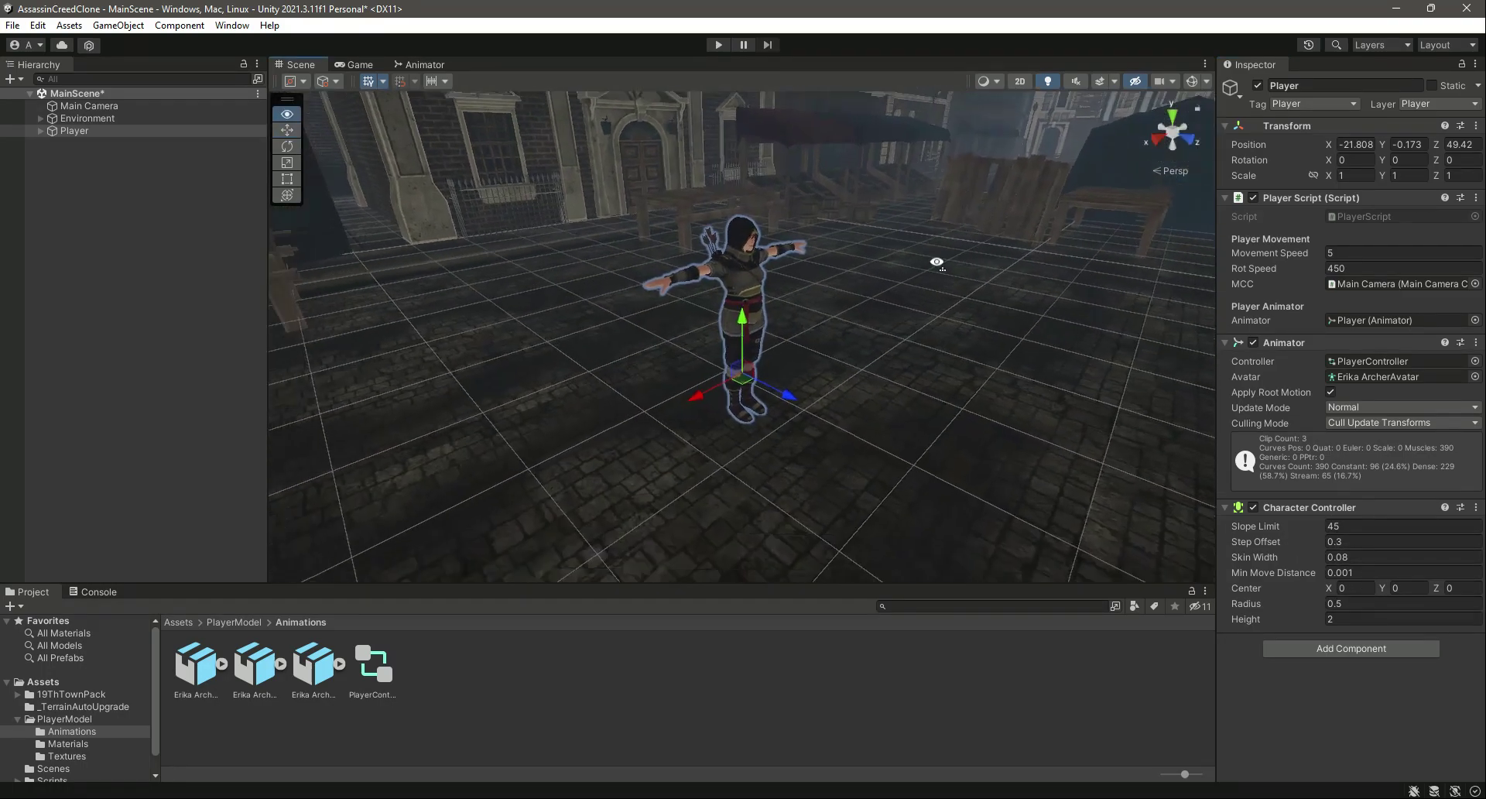
{"action": "left_click_drag", "start_coordinate": [936, 263], "coordinate": [952, 302], "text": "alt"}
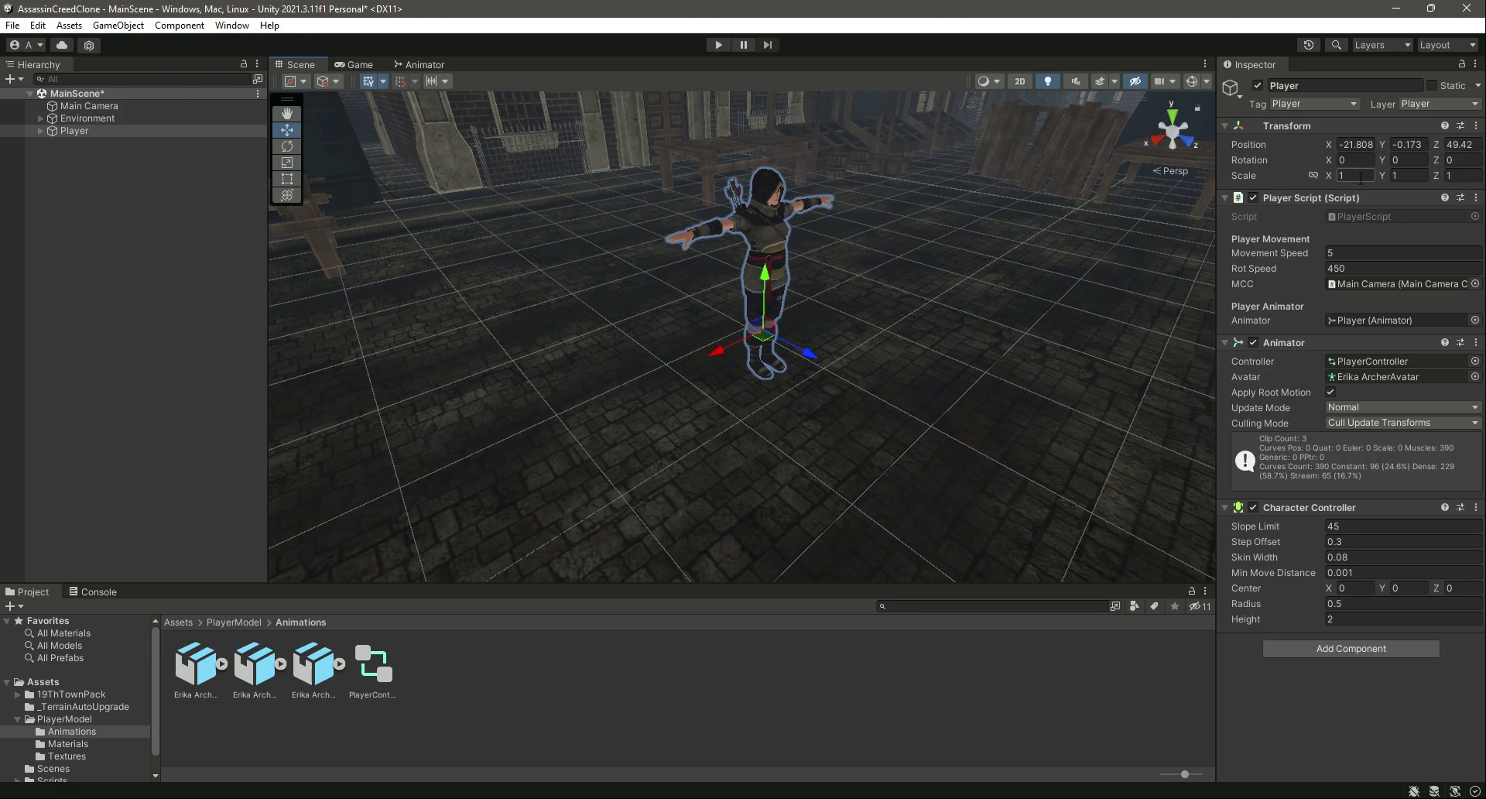
{"action": "right_click_drag", "start_coordinate": [986, 412], "coordinate": [939, 358]}
{"action": "key", "text": "w"}
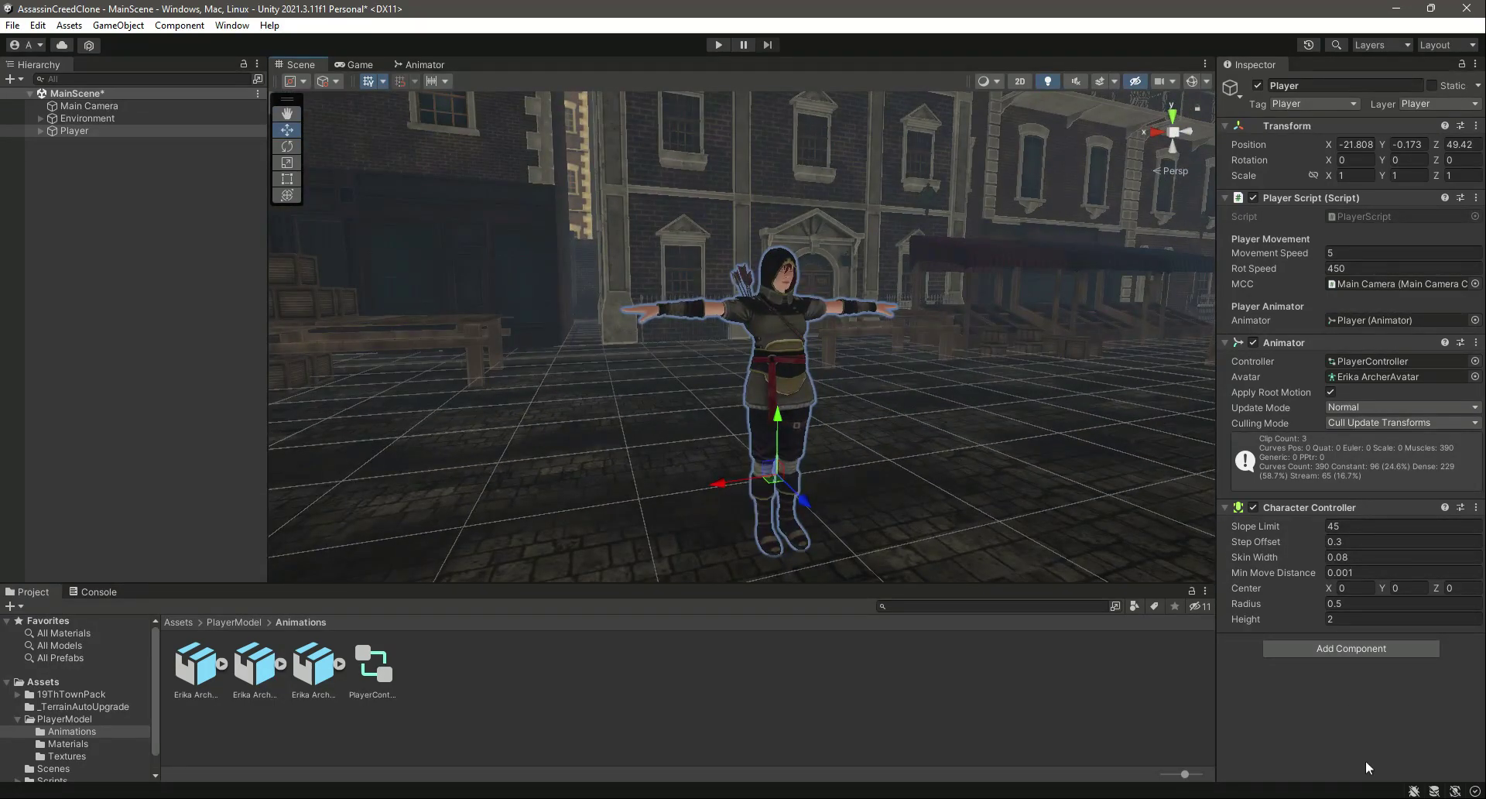
{"action": "left_click", "coordinate": [110, 133]}
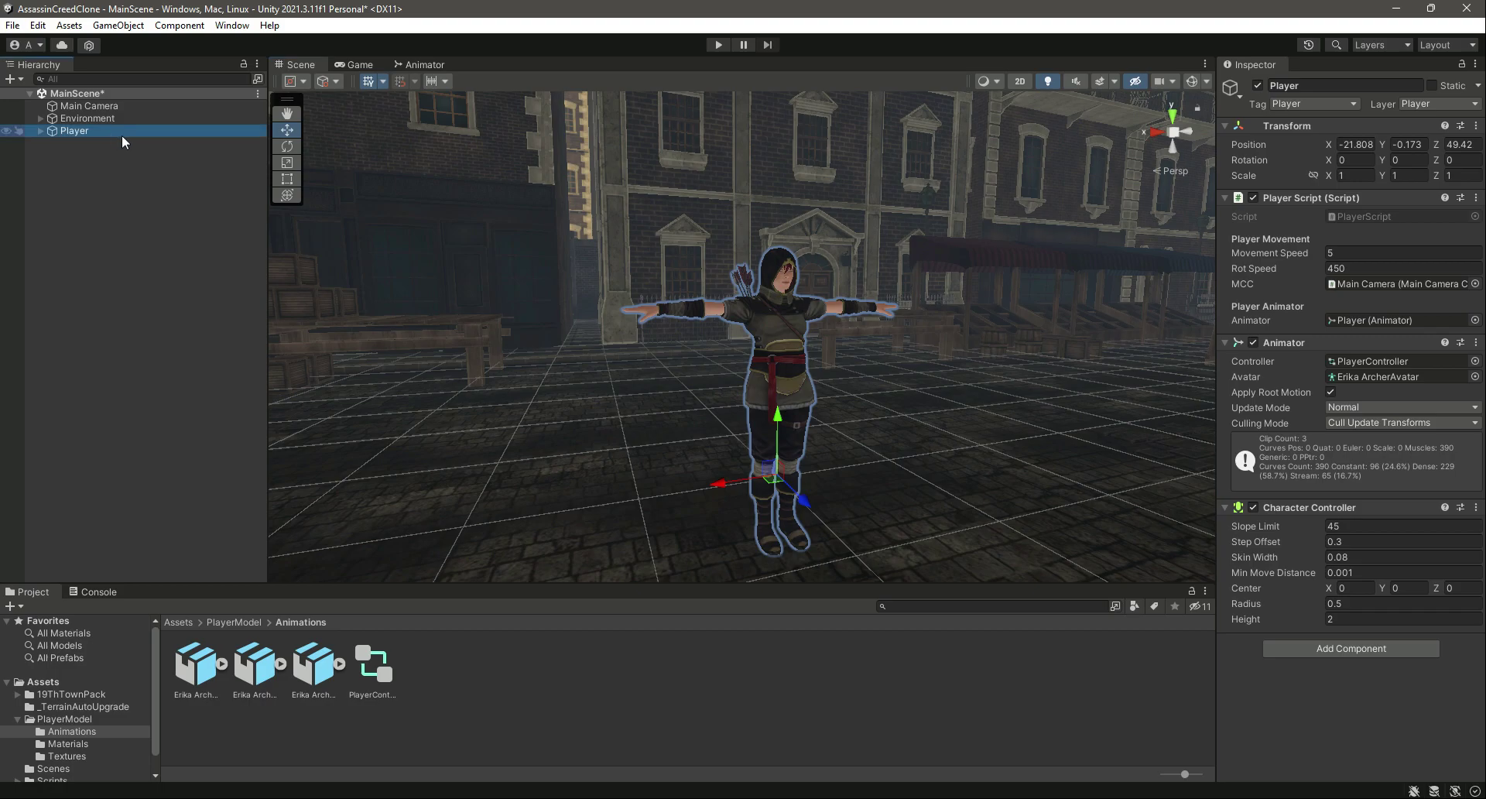
{"action": "left_click", "coordinate": [1190, 82]}
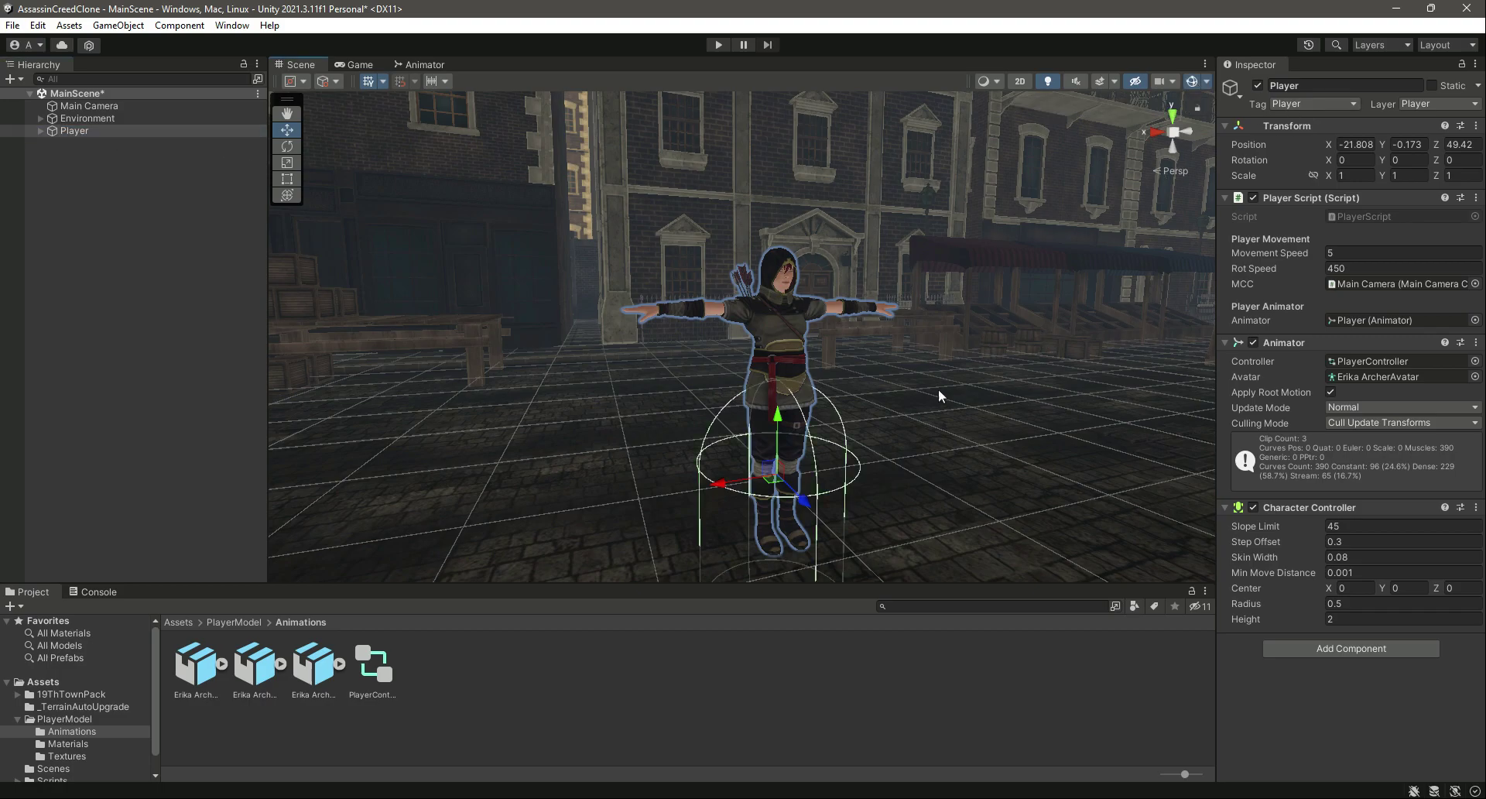
- Set the Character Controller's Center Y to 1 and its Radius to 0.2
{"action": "right_click_drag", "start_coordinate": [938, 388], "coordinate": [923, 467]}
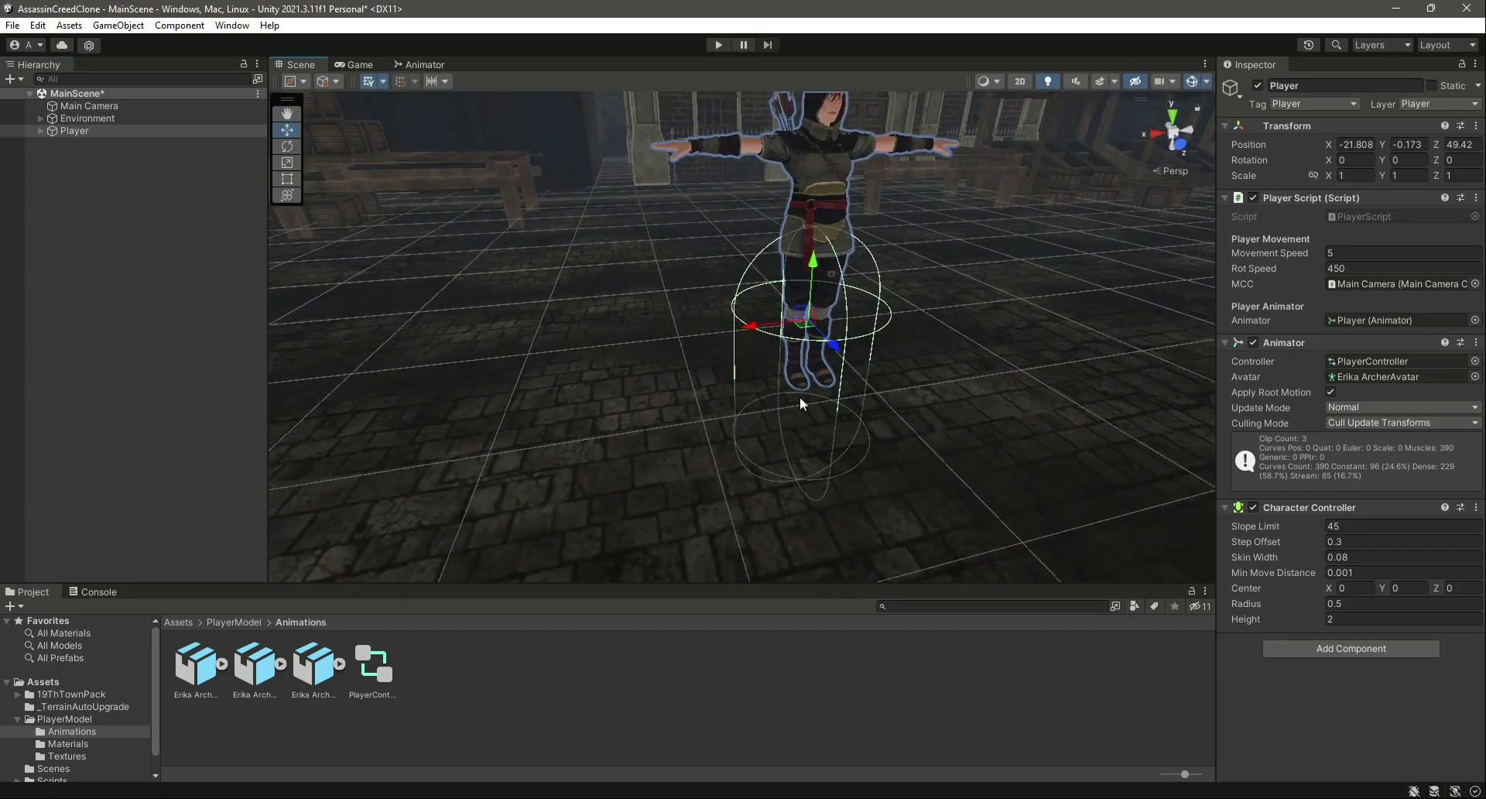
{"action": "left_click", "coordinate": [1408, 589]}
{"action": "type", "text": "1"}
{"action": "right_click_drag", "start_coordinate": [894, 451], "coordinate": [889, 374]}
{"action": "left_click", "coordinate": [1374, 603]}
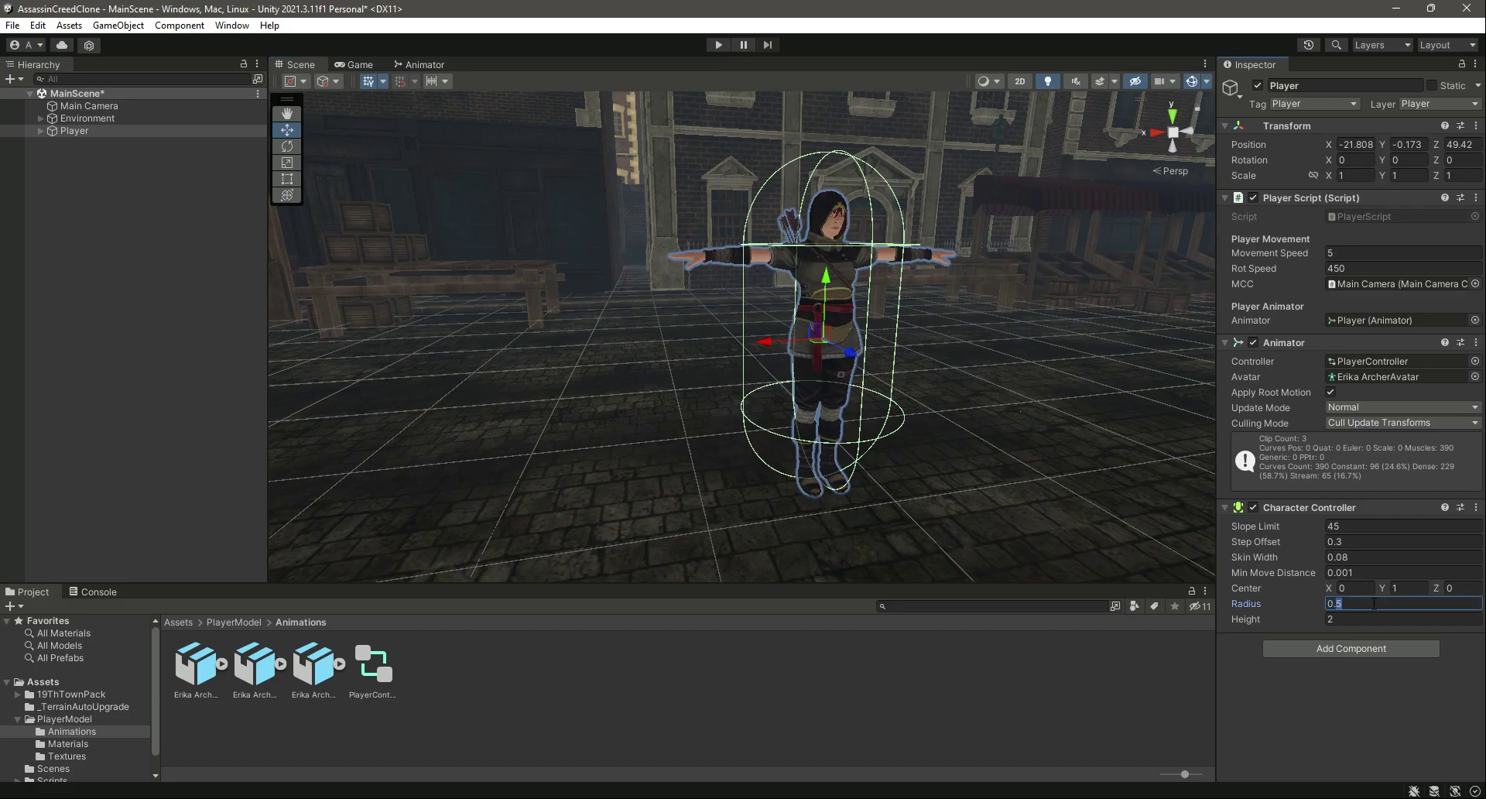
{"action": "type", "text": "0.2"}
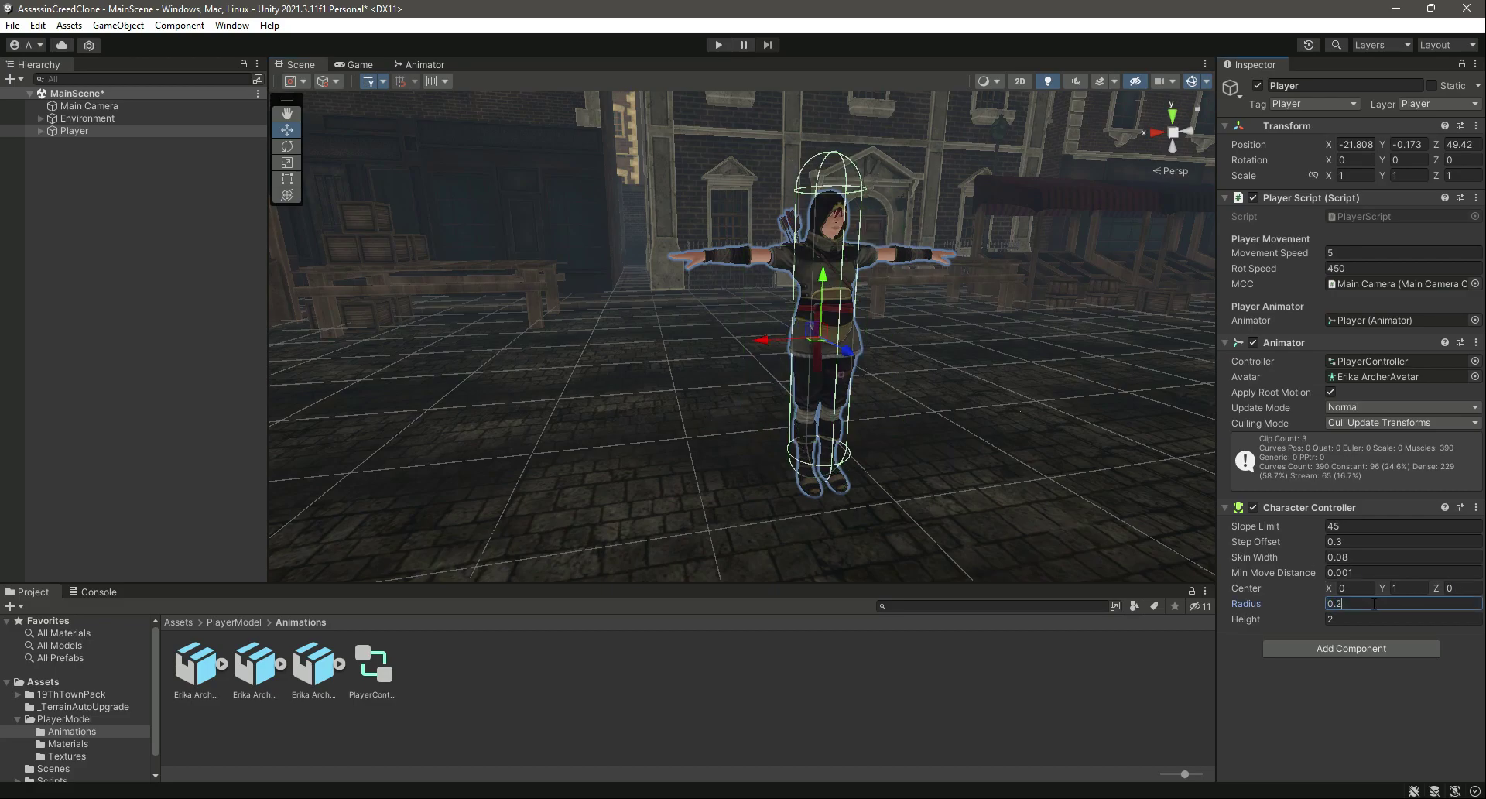
- Try shifting the Character Controller's Center Z to 0.21, and reset it to 0
{"action": "key", "text": "a"}
{"action": "right_click_drag", "start_coordinate": [764, 483], "coordinate": [872, 474]}
{"action": "key", "text": "a"}
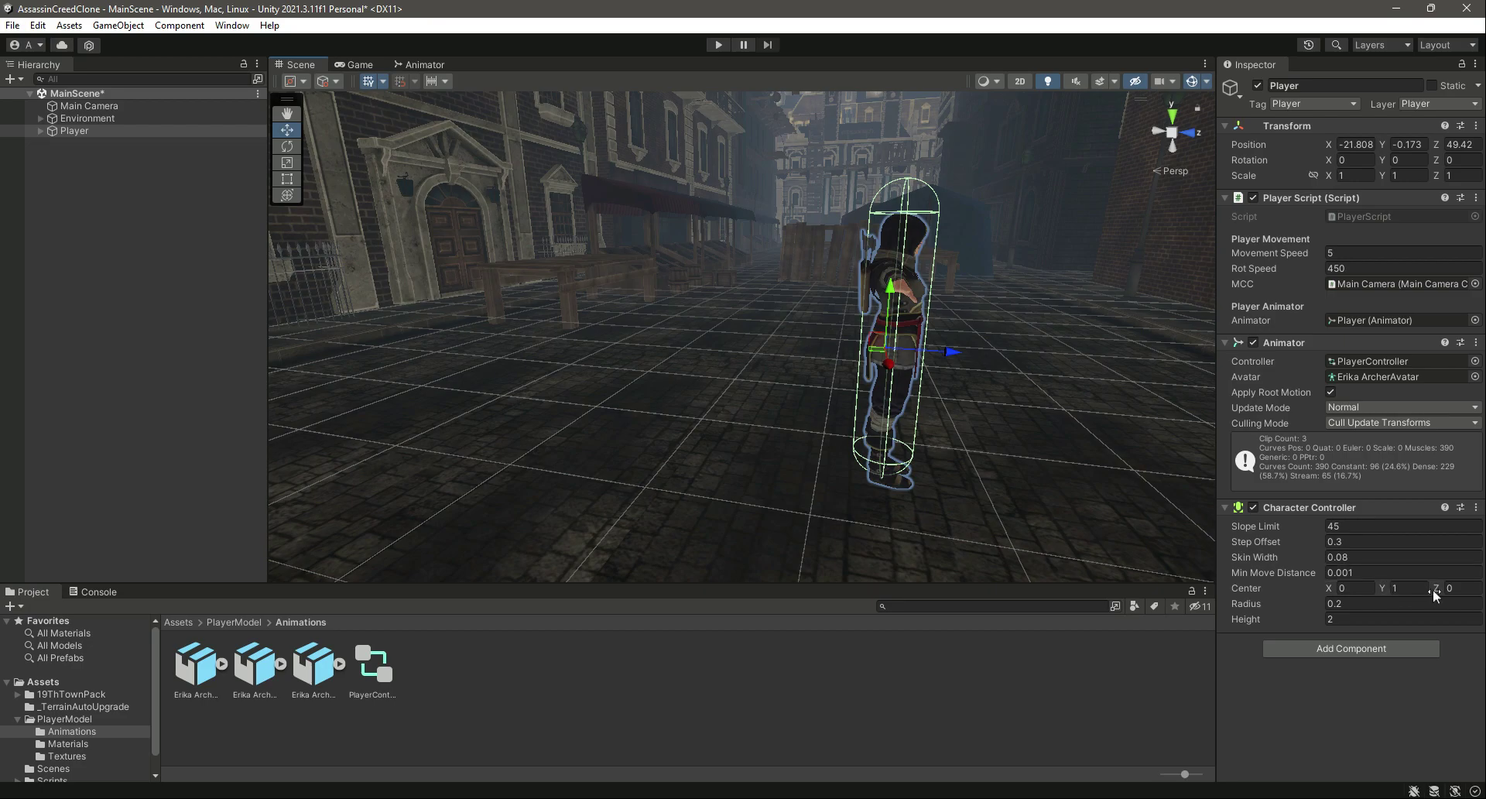
{"action": "left_click_drag", "start_coordinate": [1438, 586], "coordinate": [1450, 592]}
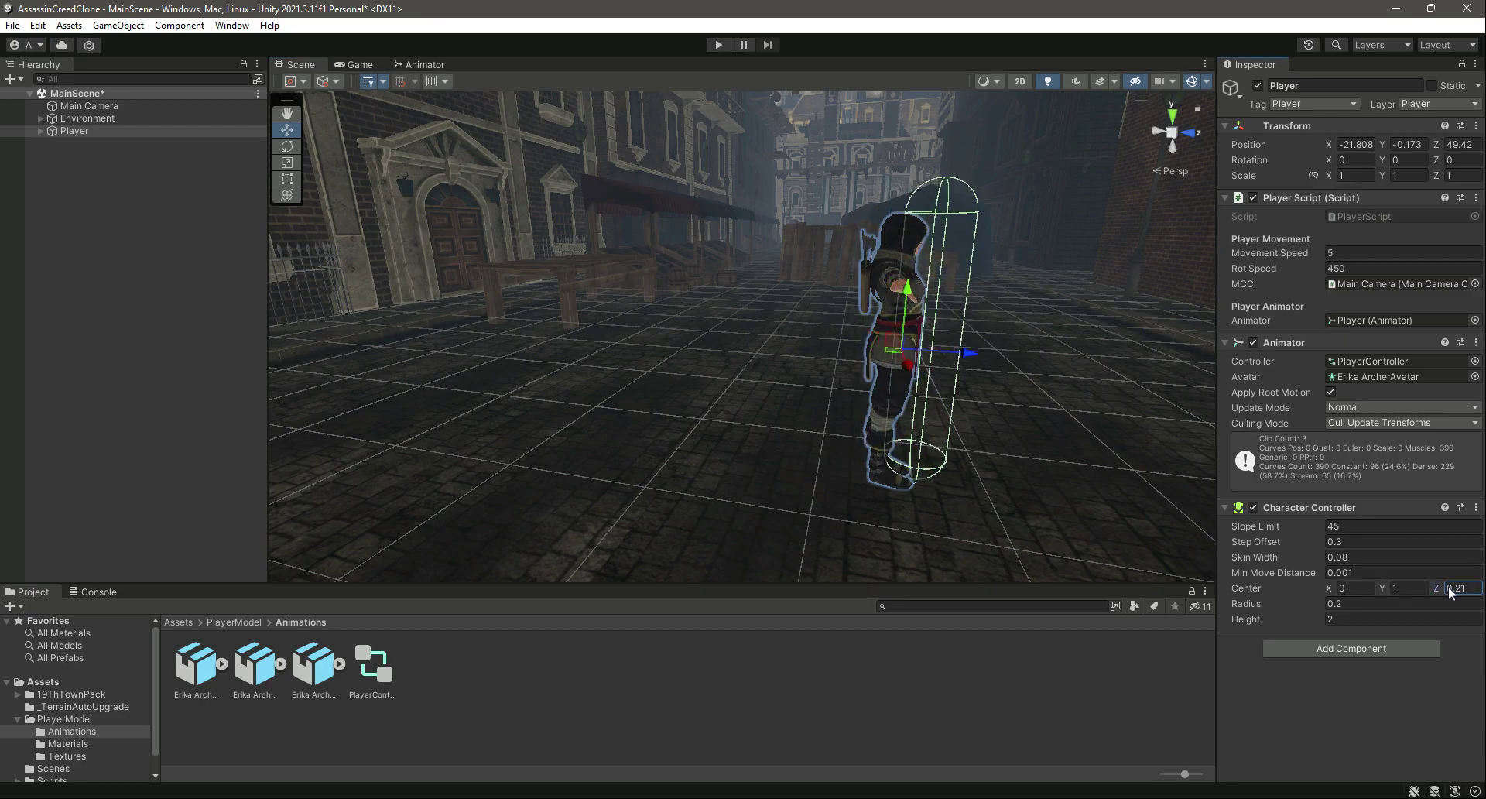
{"action": "right_click_drag", "start_coordinate": [1004, 405], "coordinate": [940, 411]}
{"action": "key", "text": "d"}
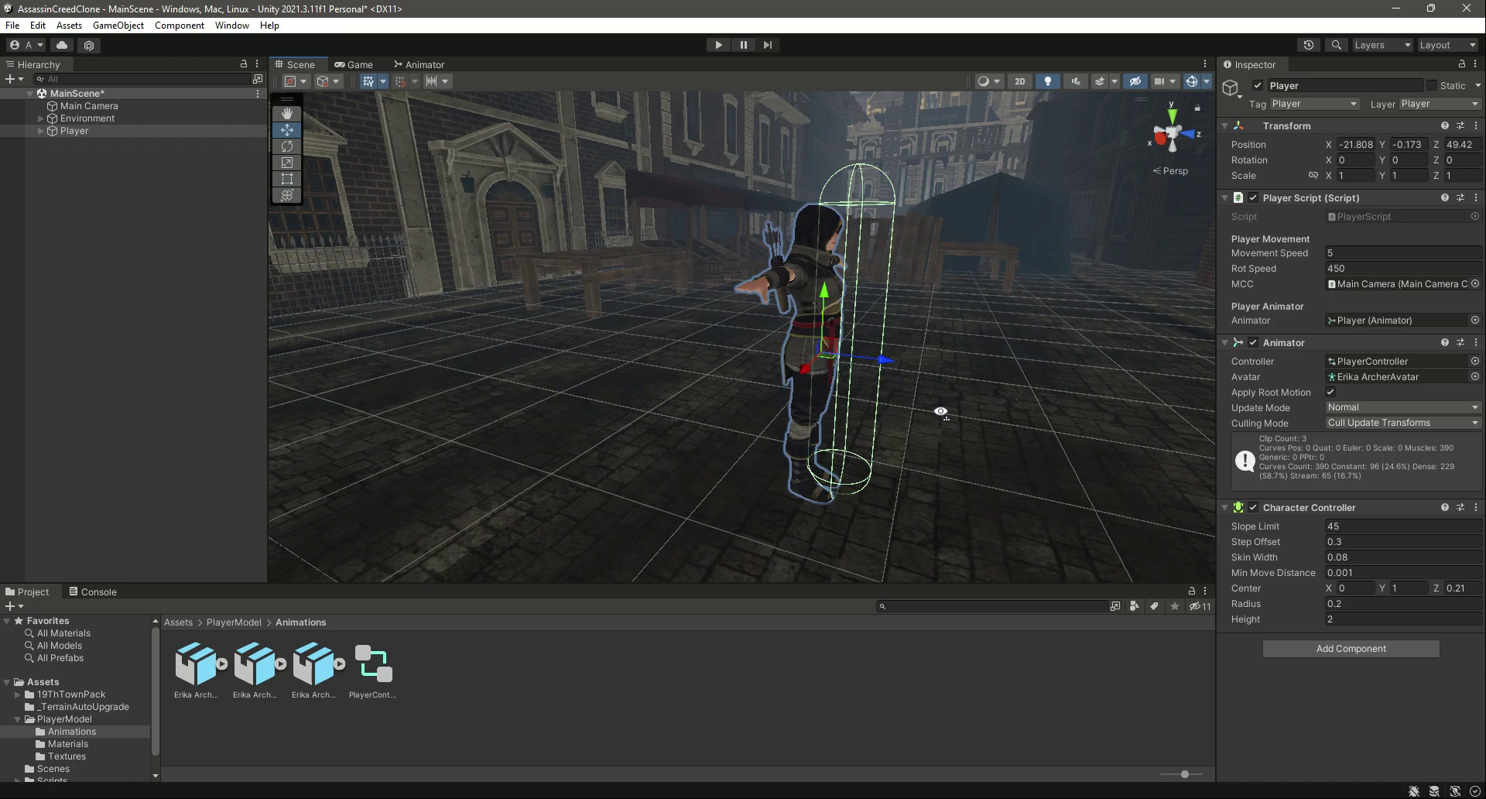
{"action": "left_click_drag", "start_coordinate": [629, 370], "coordinate": [797, 393], "text": "alt"}
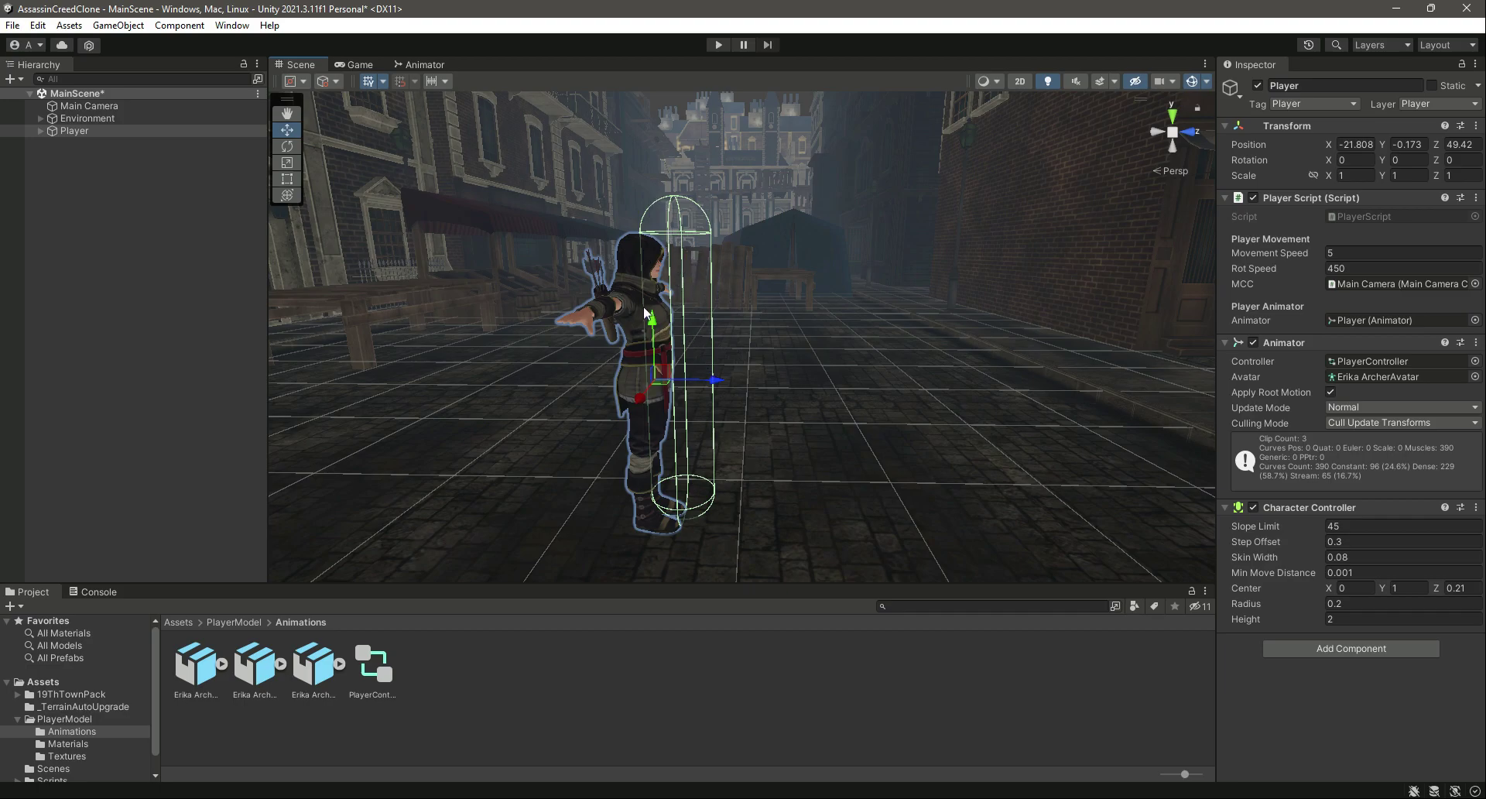
{"action": "right_click_drag", "start_coordinate": [606, 377], "coordinate": [723, 363]}
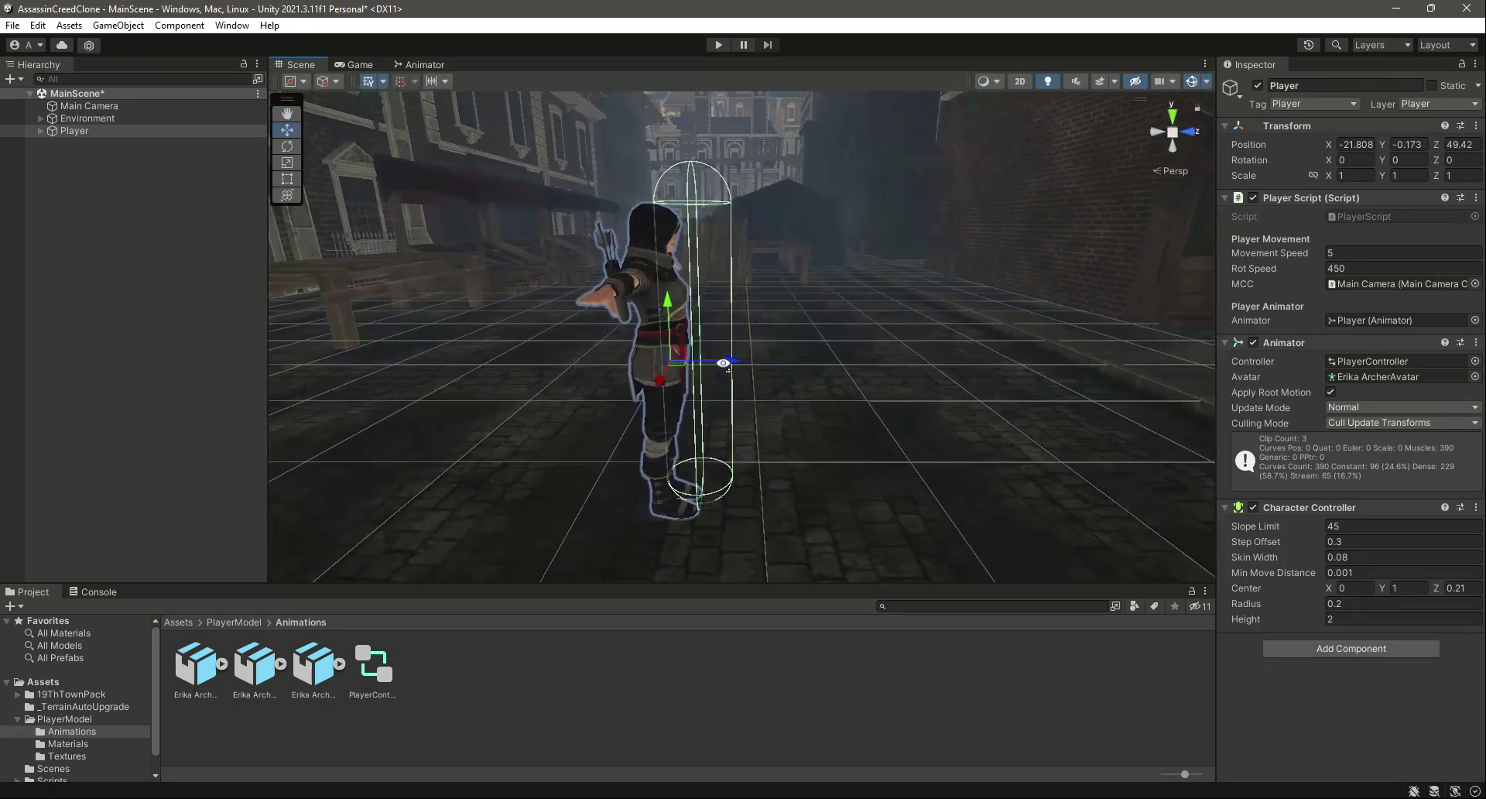
{"action": "left_click_drag", "start_coordinate": [727, 364], "coordinate": [766, 362], "text": "alt"}
{"action": "left_click", "coordinate": [1440, 587]}
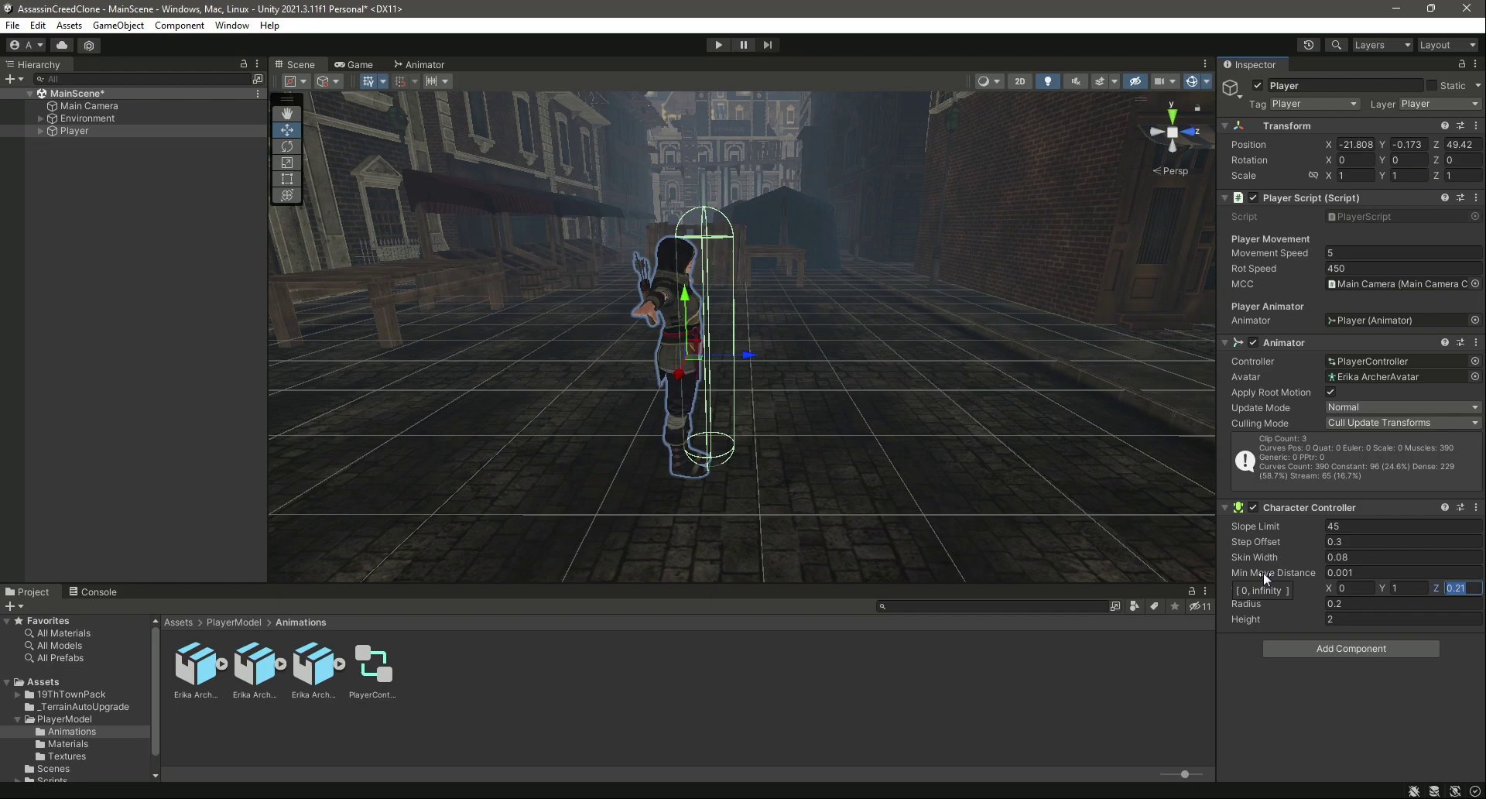
{"action": "type", "text": "0"}
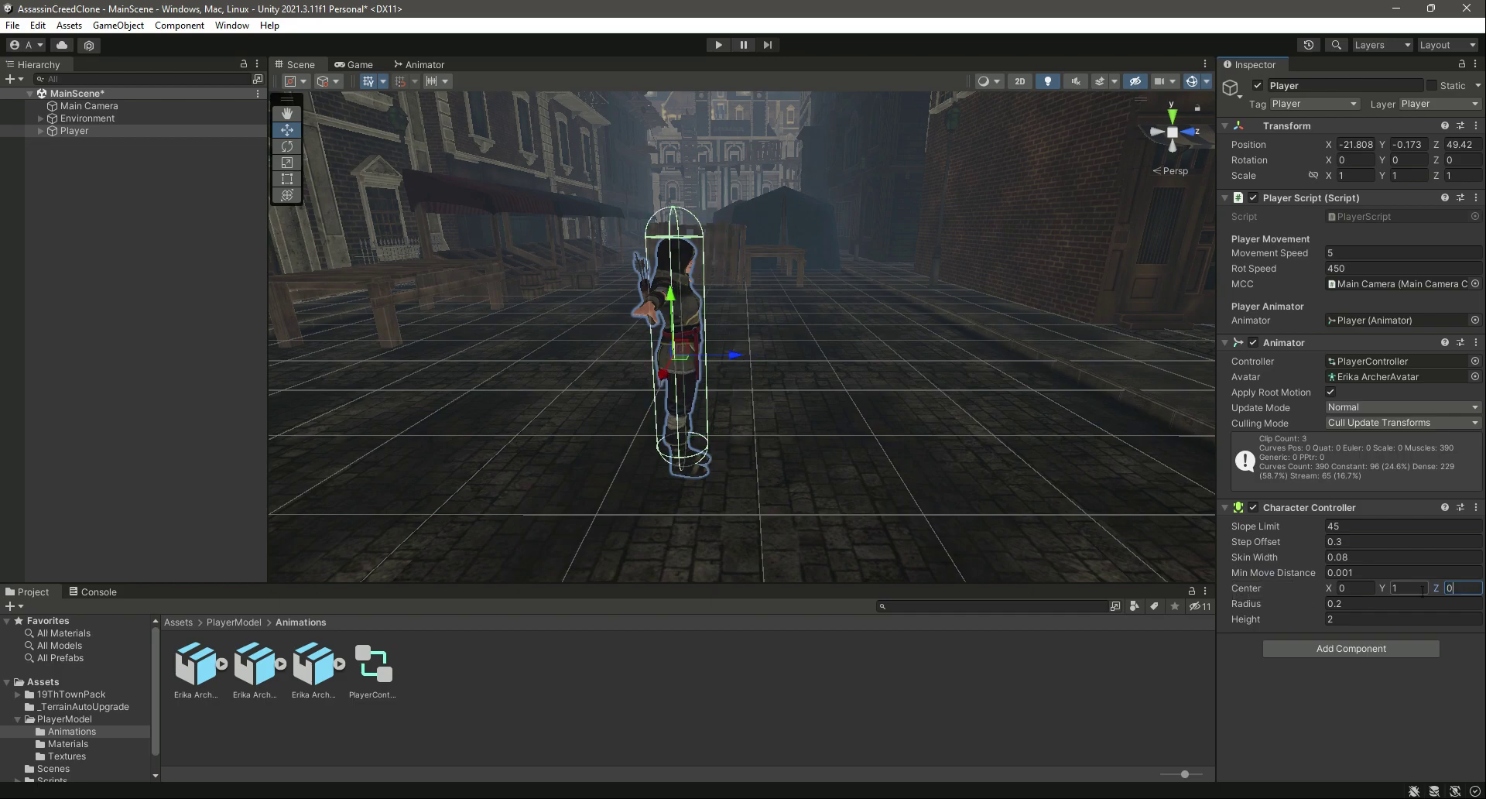
- Try a Character Controller Radius of 0.4, and return it to 0.2
{"action": "left_click", "coordinate": [1374, 605]}
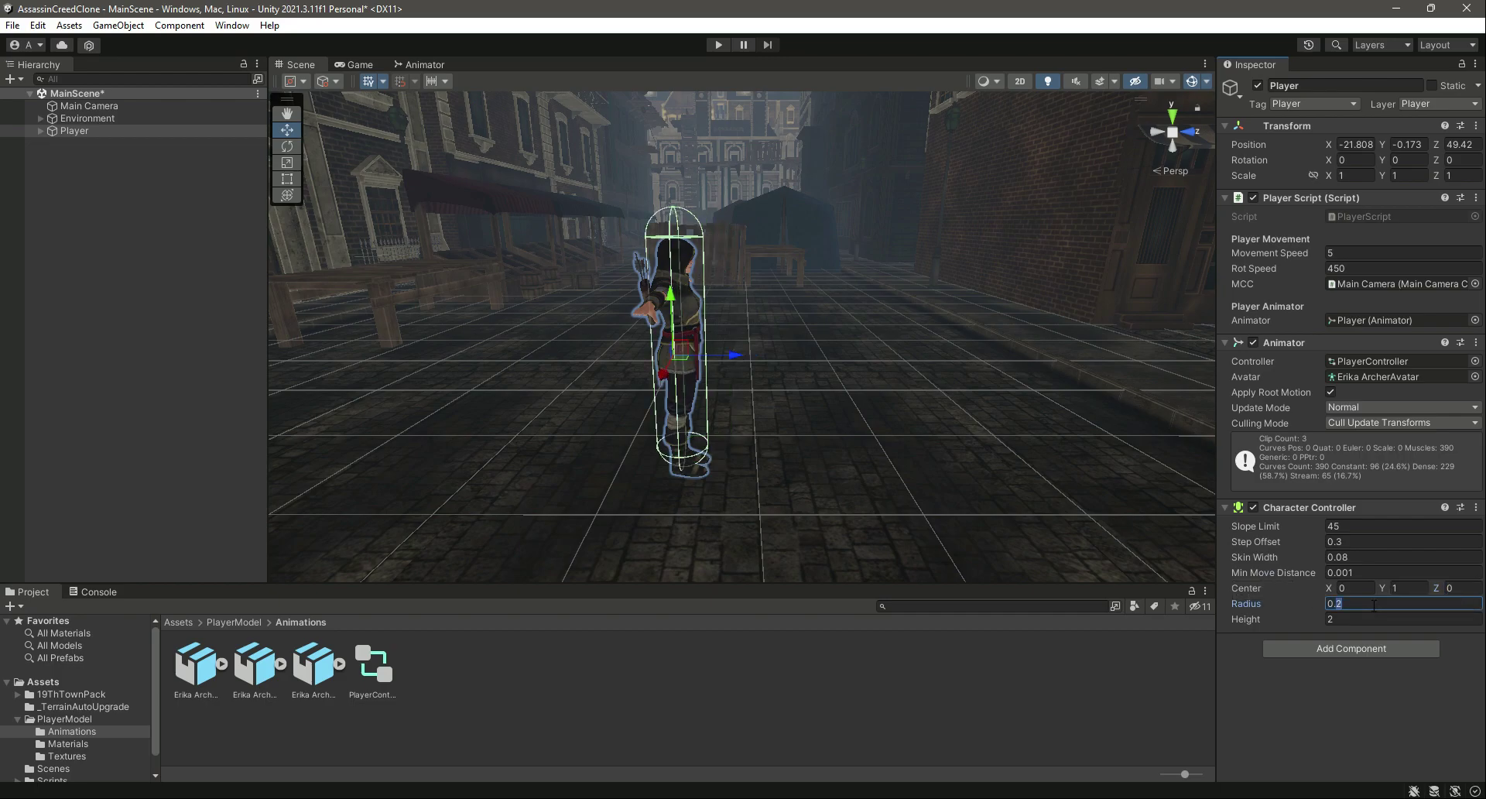
{"action": "type", "text": "0.4"}
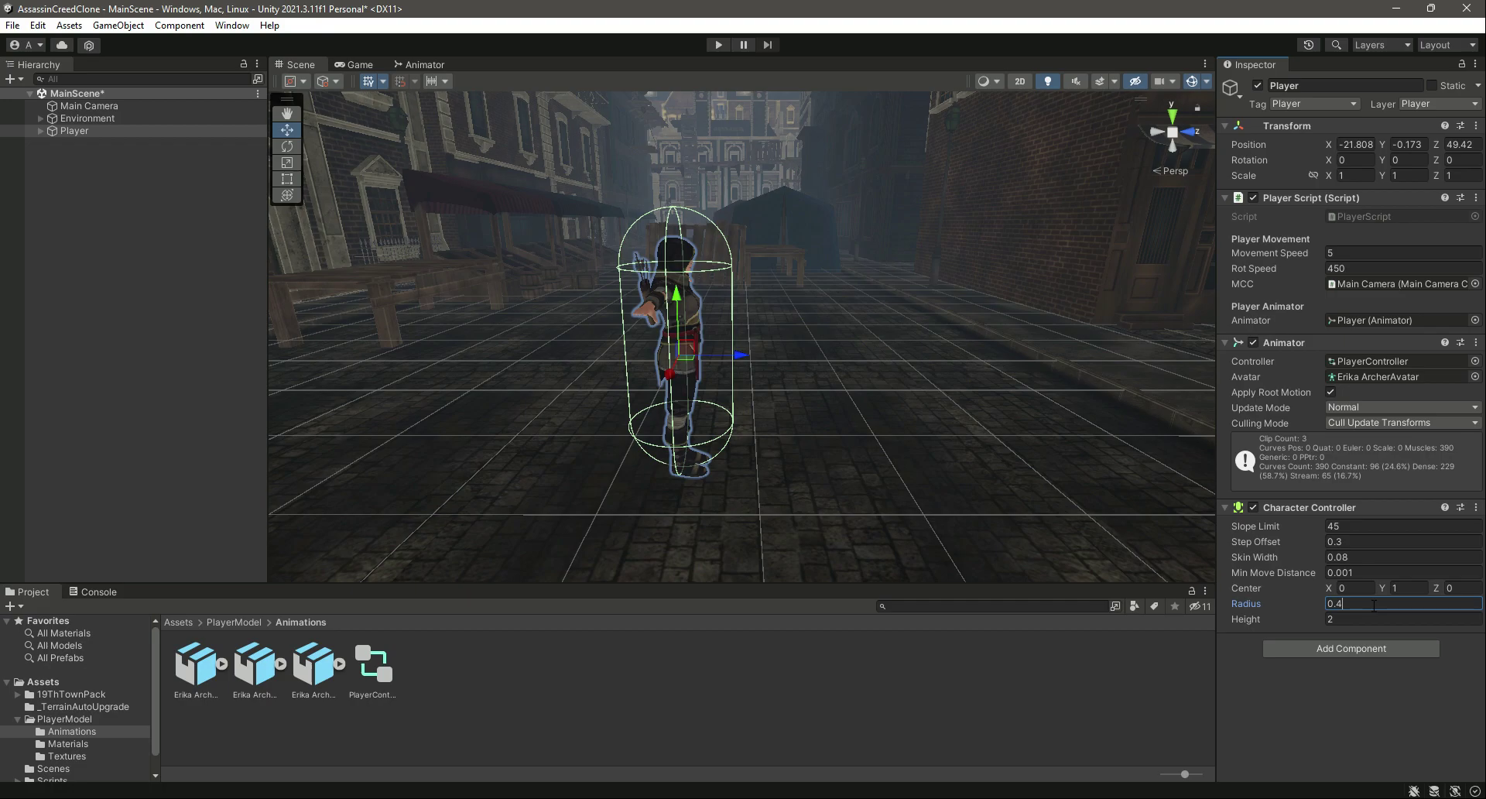
{"action": "key", "text": "BackSpace"}
{"action": "type", "text": "2"}
- Set the Character Controller's Center Z to 0.1 and save the scene
{"action": "left_click_drag", "start_coordinate": [886, 360], "coordinate": [694, 263], "text": "alt"}
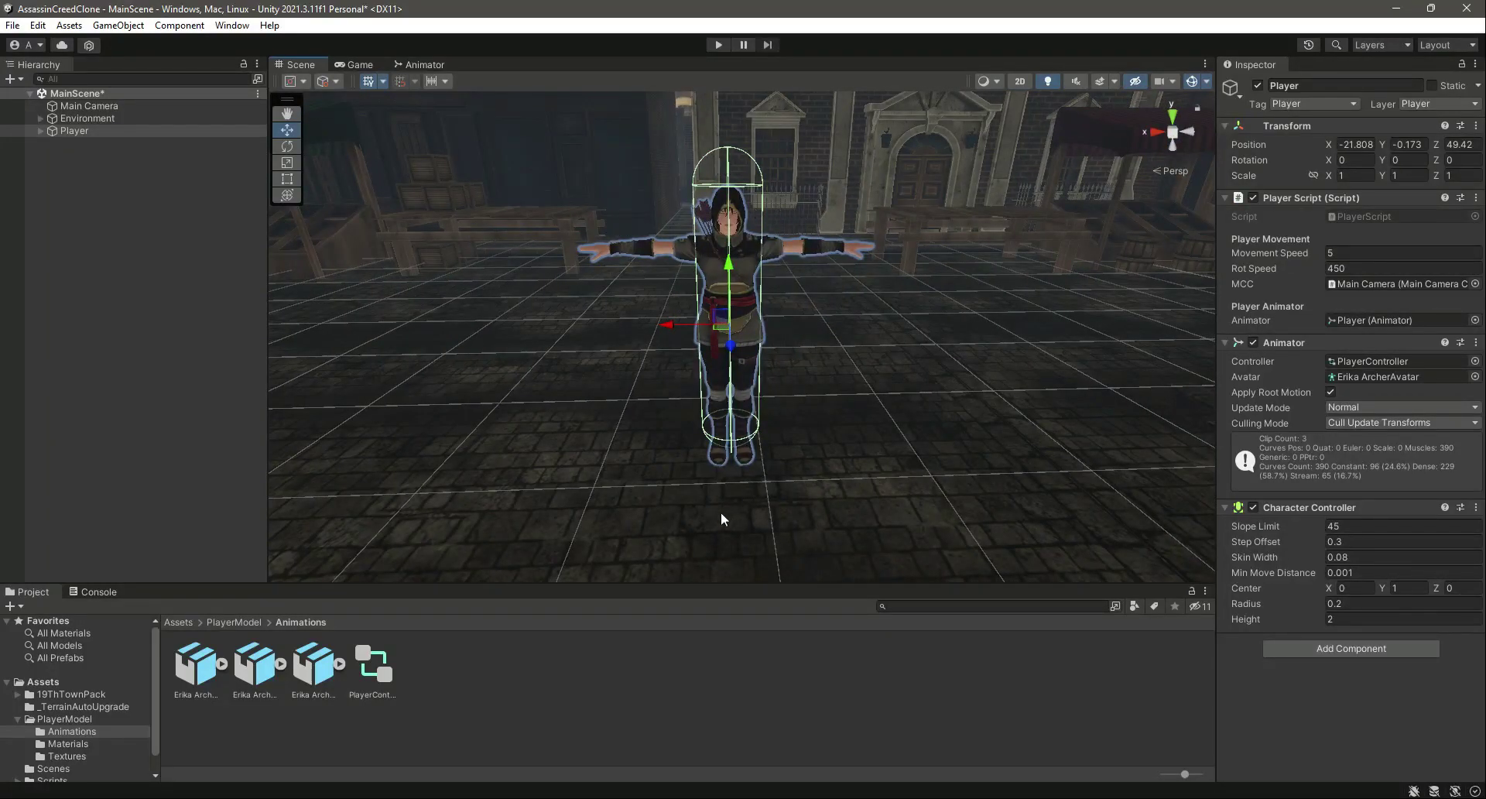
{"action": "left_click_drag", "start_coordinate": [643, 419], "coordinate": [977, 407], "text": "alt"}
{"action": "left_click", "coordinate": [1454, 587]}
{"action": "type", "text": "0.1"}
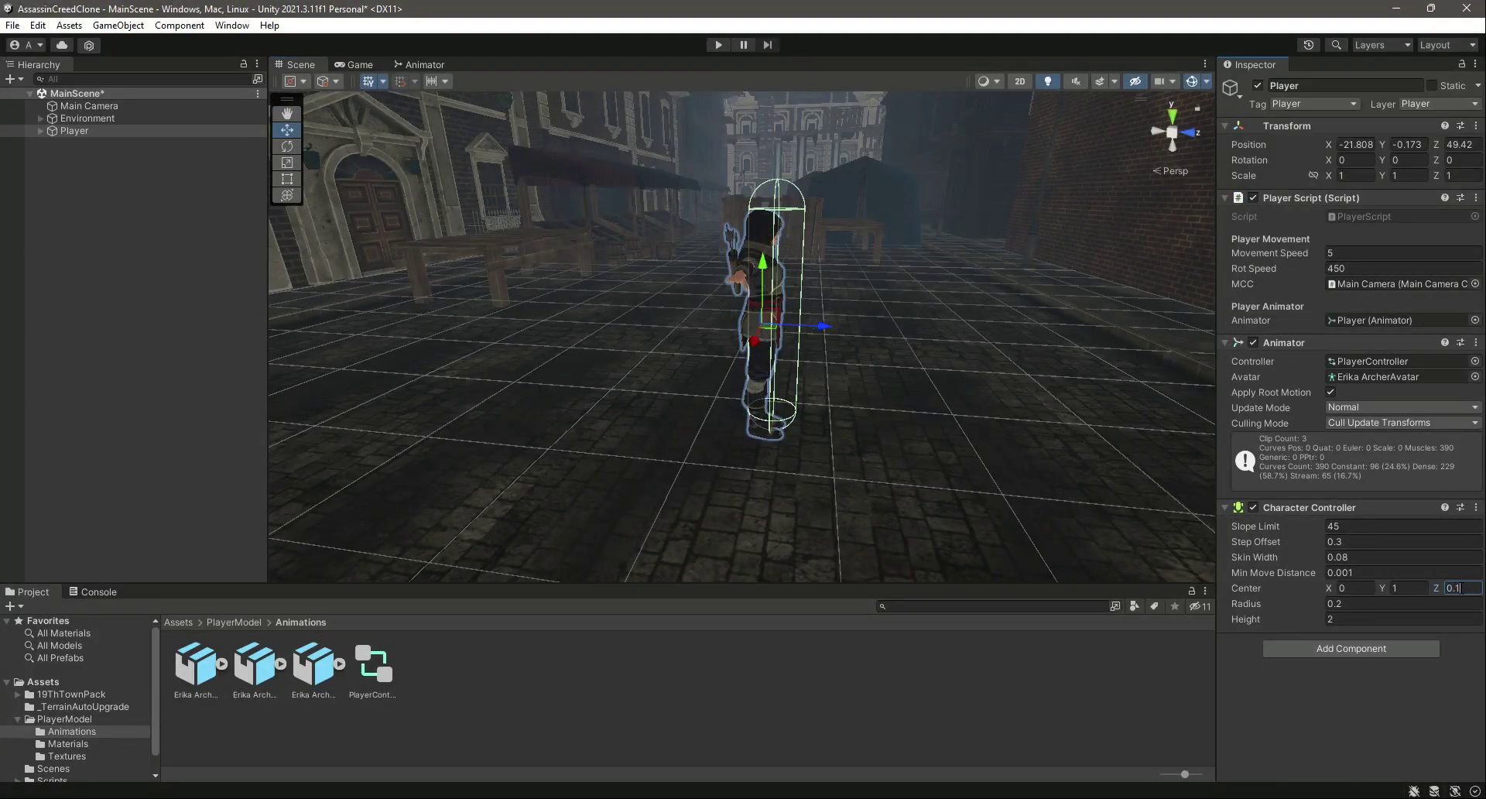
{"action": "key", "text": "BackSpace"}
{"action": "type", "text": "2"}
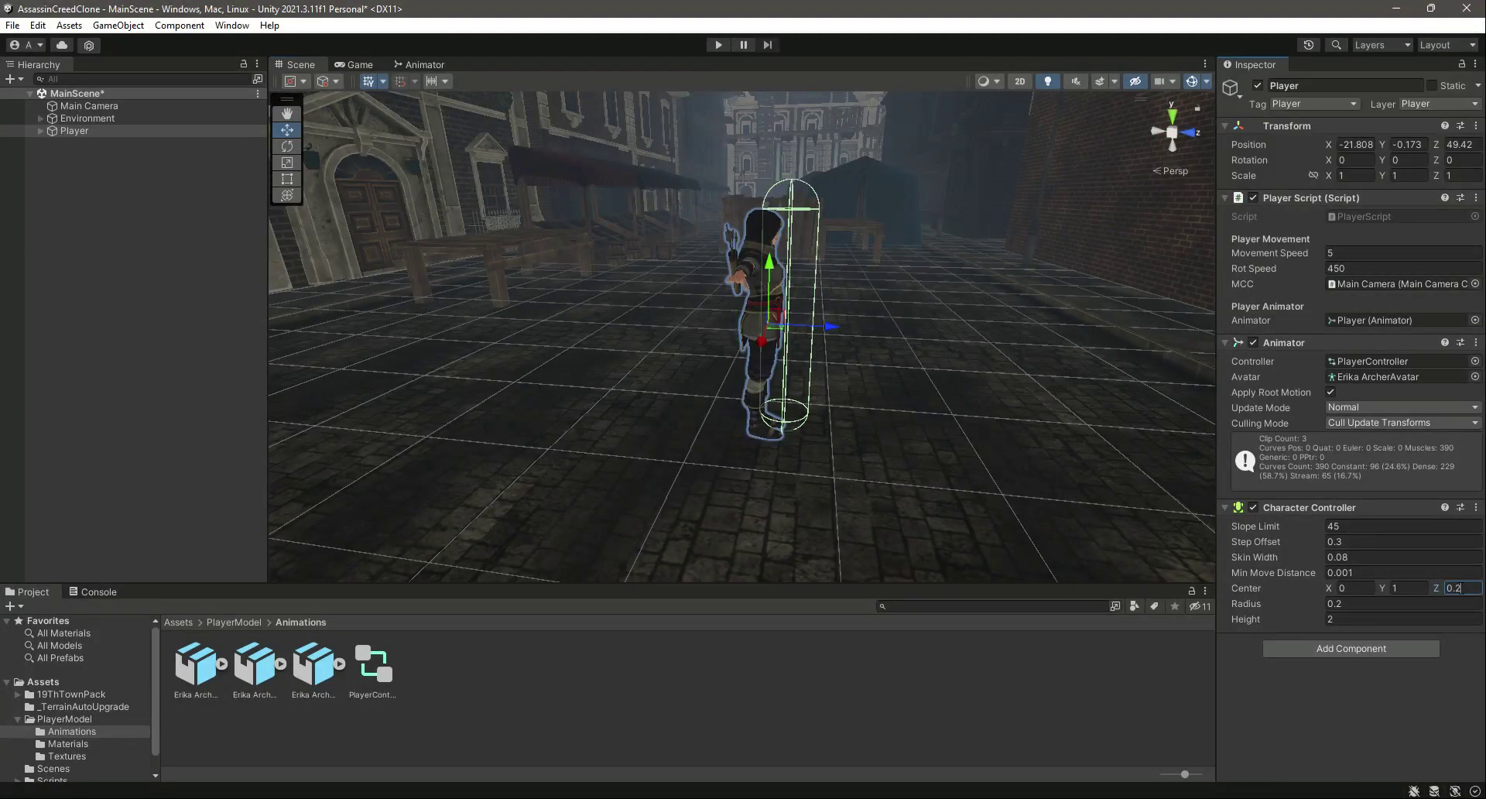
{"action": "key", "text": "BackSpace"}
{"action": "type", "text": "1"}
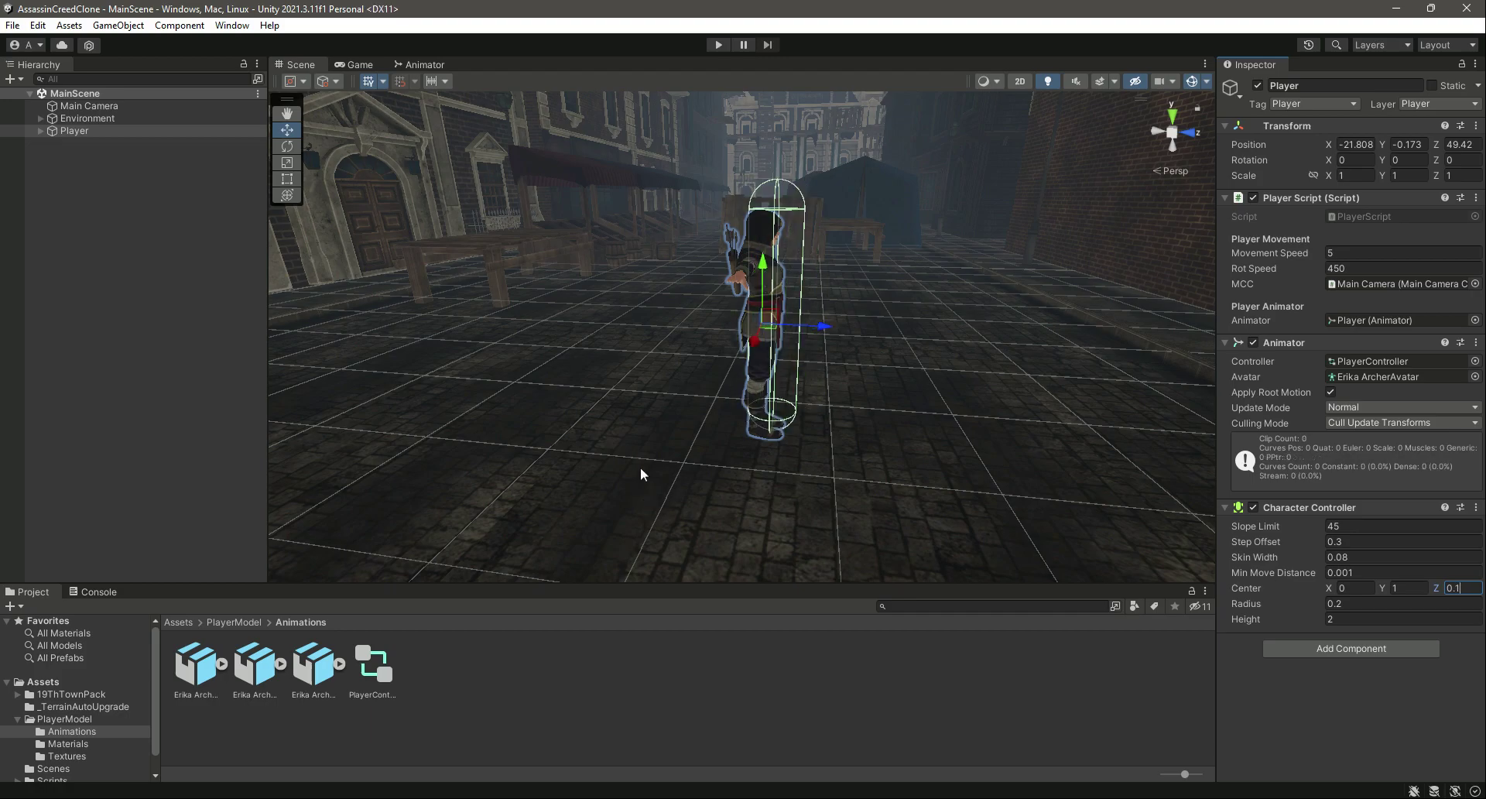
{"action": "left_click", "coordinate": [642, 475]}
{"action": "key", "text": "ctrl+s"}
{"action": "left_click", "coordinate": [106, 132]}
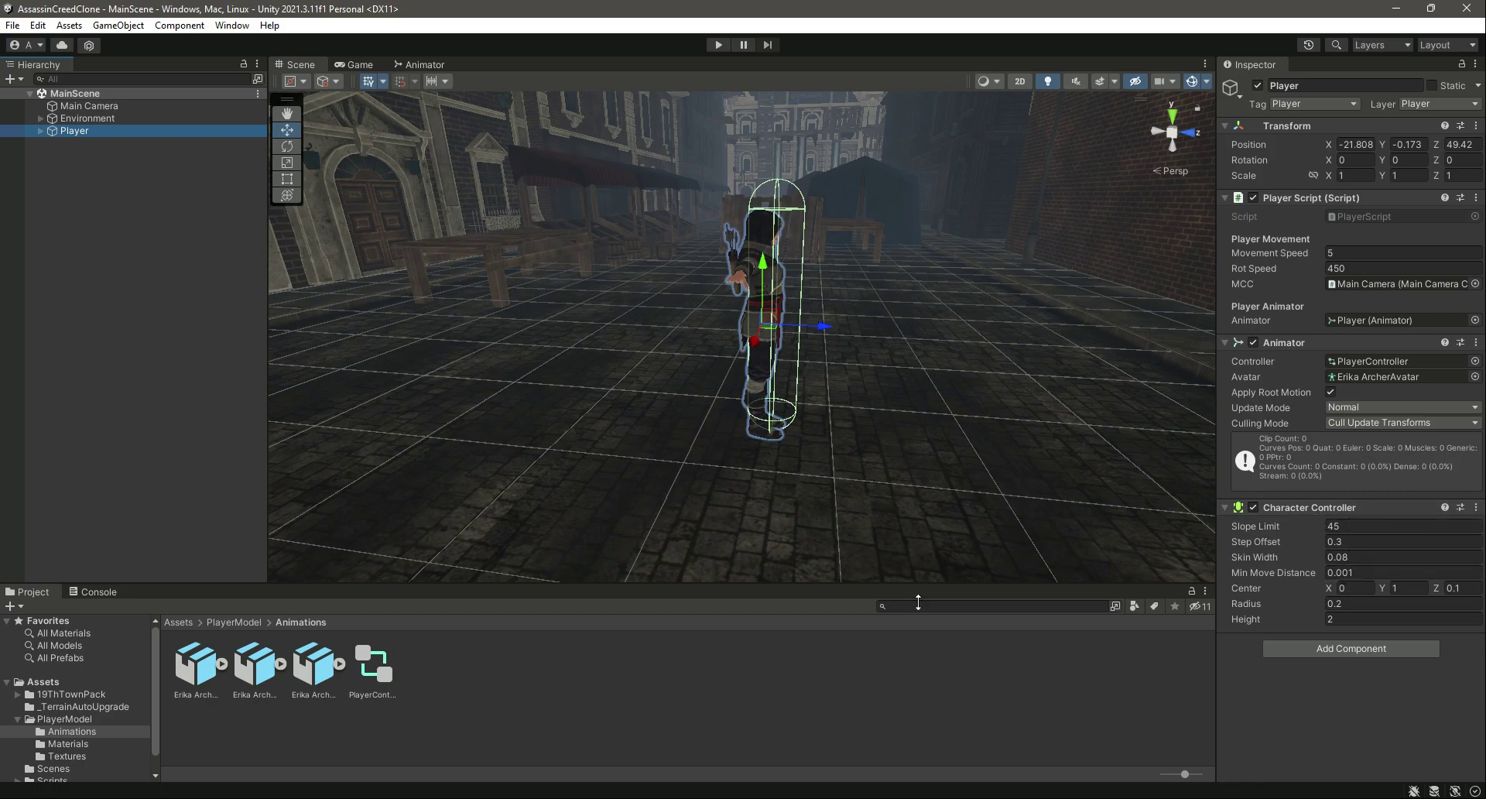
- Switch to Visual Studio Code and add a "Player Collision & Gravity" header below the animator field in PlayerScript.cs
{"action": "key", "text": "alt+Tab"}
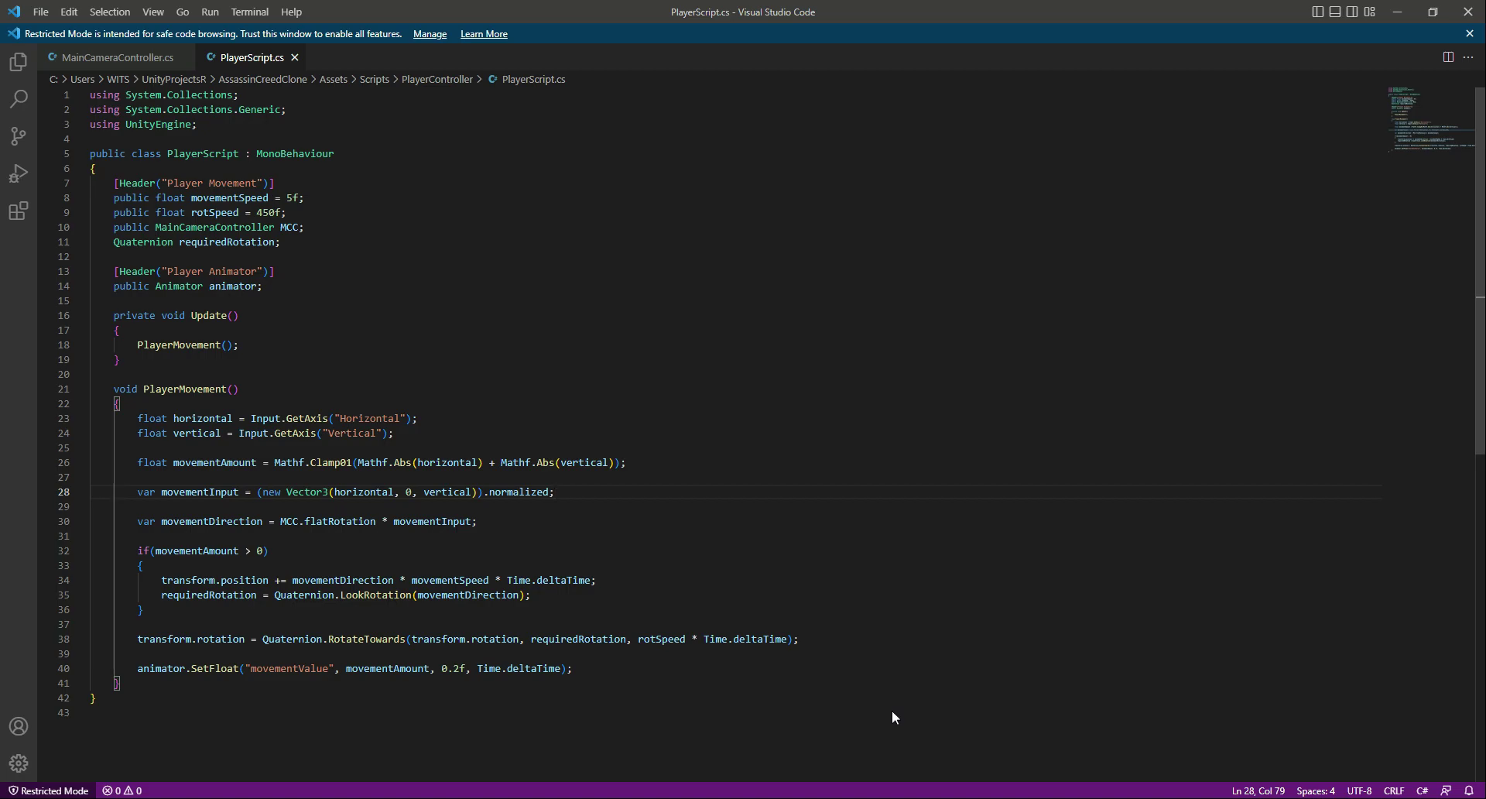
{"action": "left_click_drag", "start_coordinate": [161, 579], "coordinate": [607, 581]}
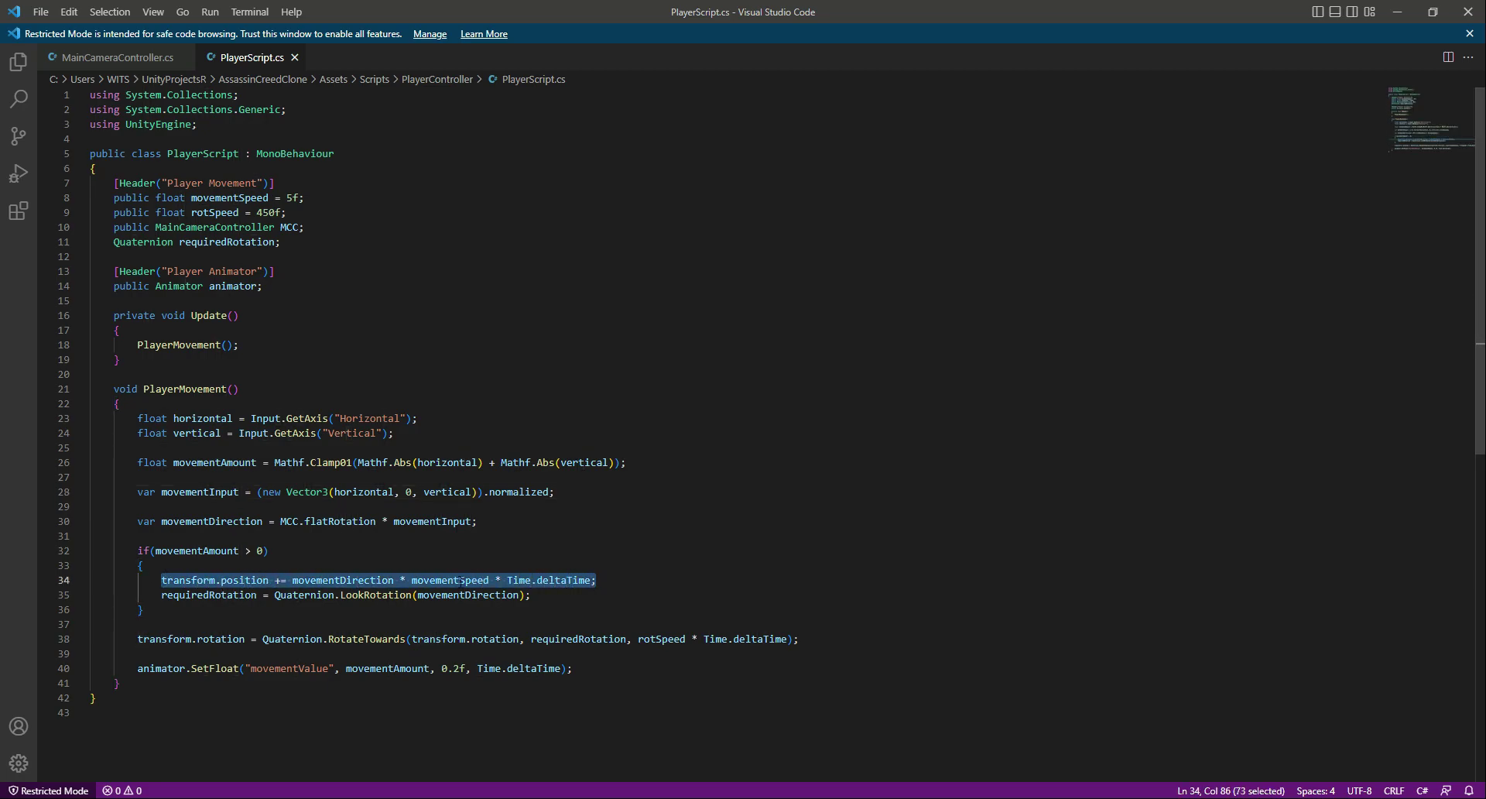
{"action": "left_click", "coordinate": [658, 579]}
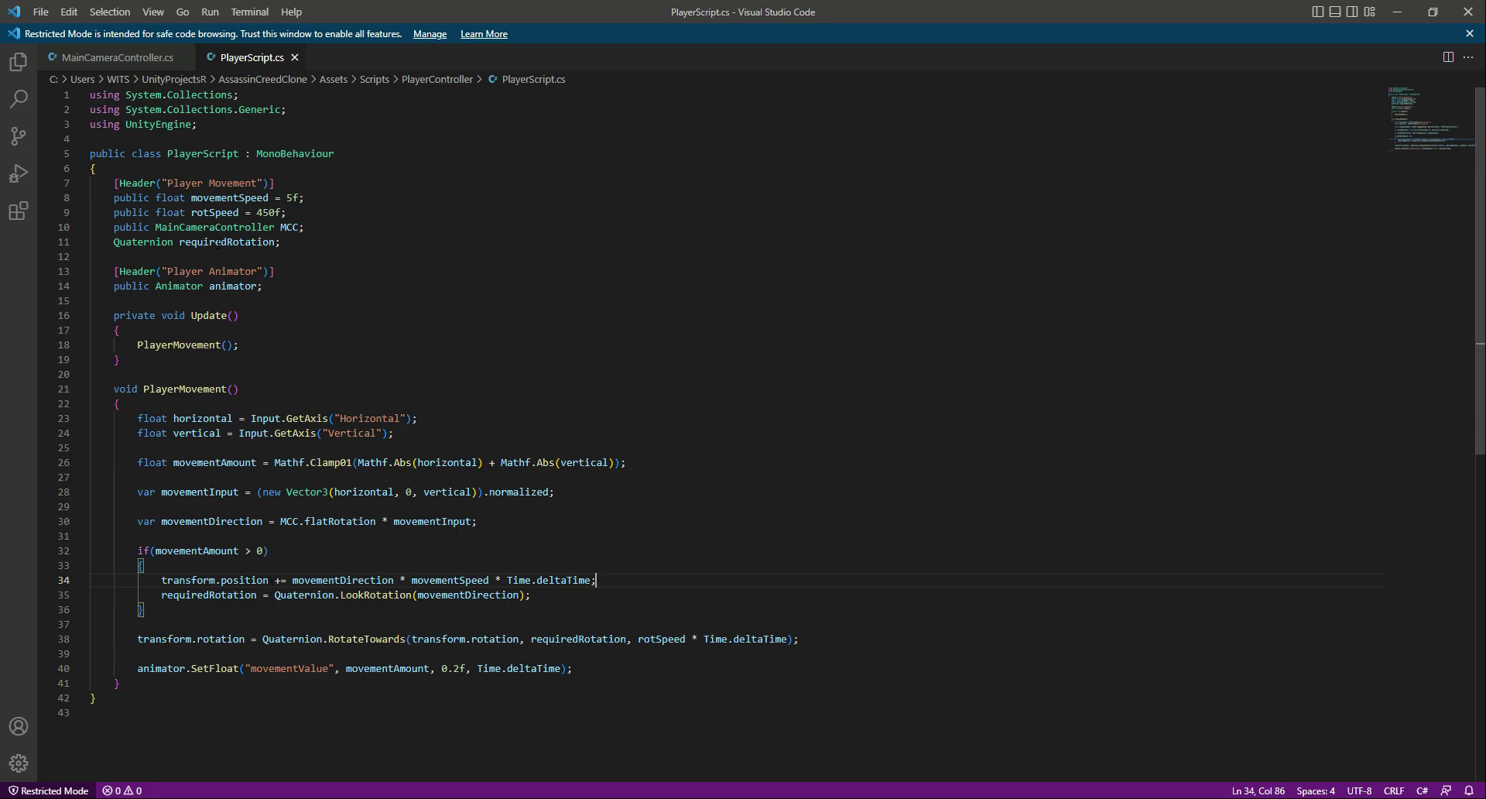
{"action": "left_click", "coordinate": [304, 284]}
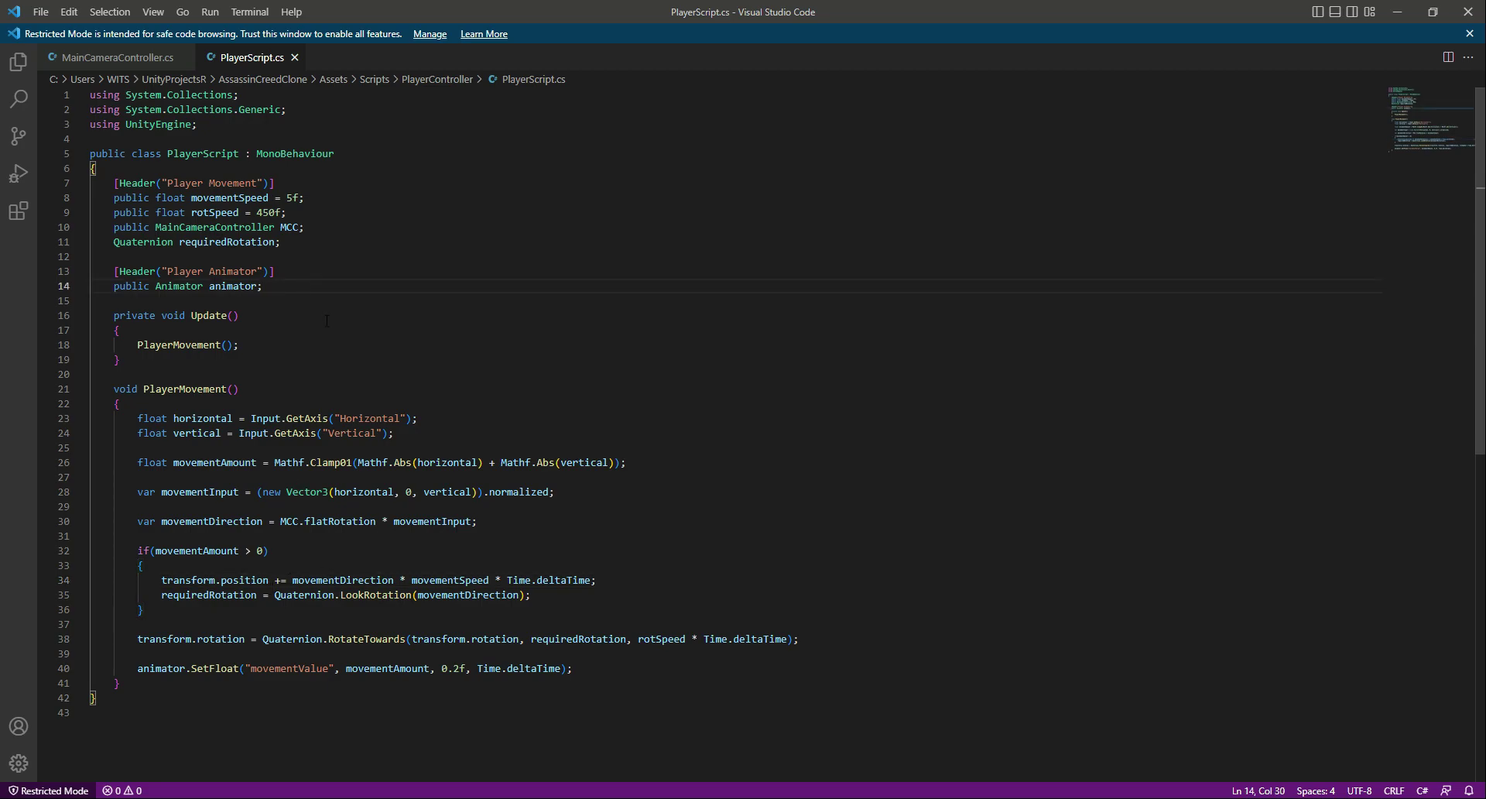
{"action": "key", "text": "Return"}
{"action": "key", "text": "Return"}
{"action": "type", "text": "[Header"}
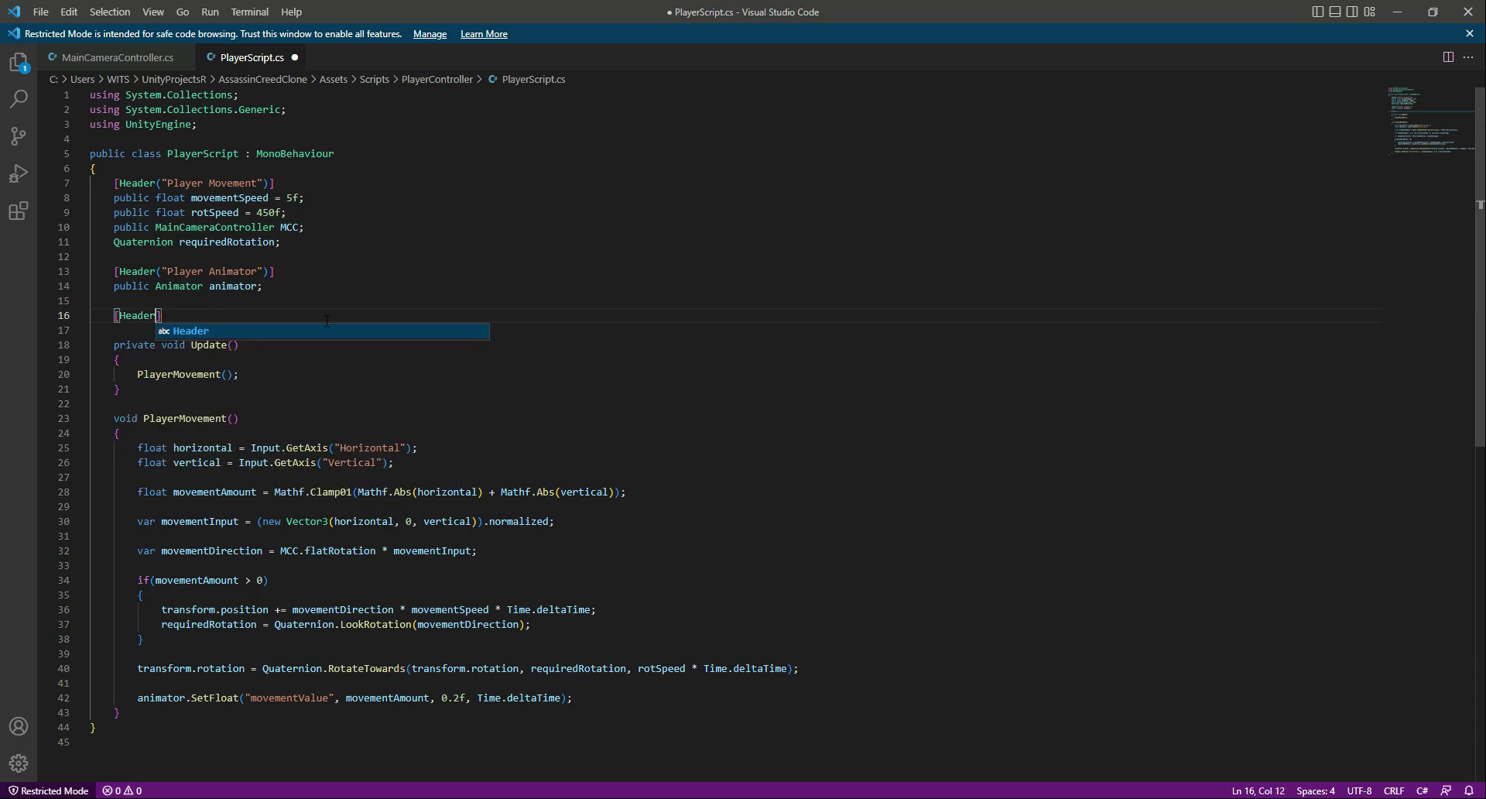
{"action": "type", "text": "(\""}
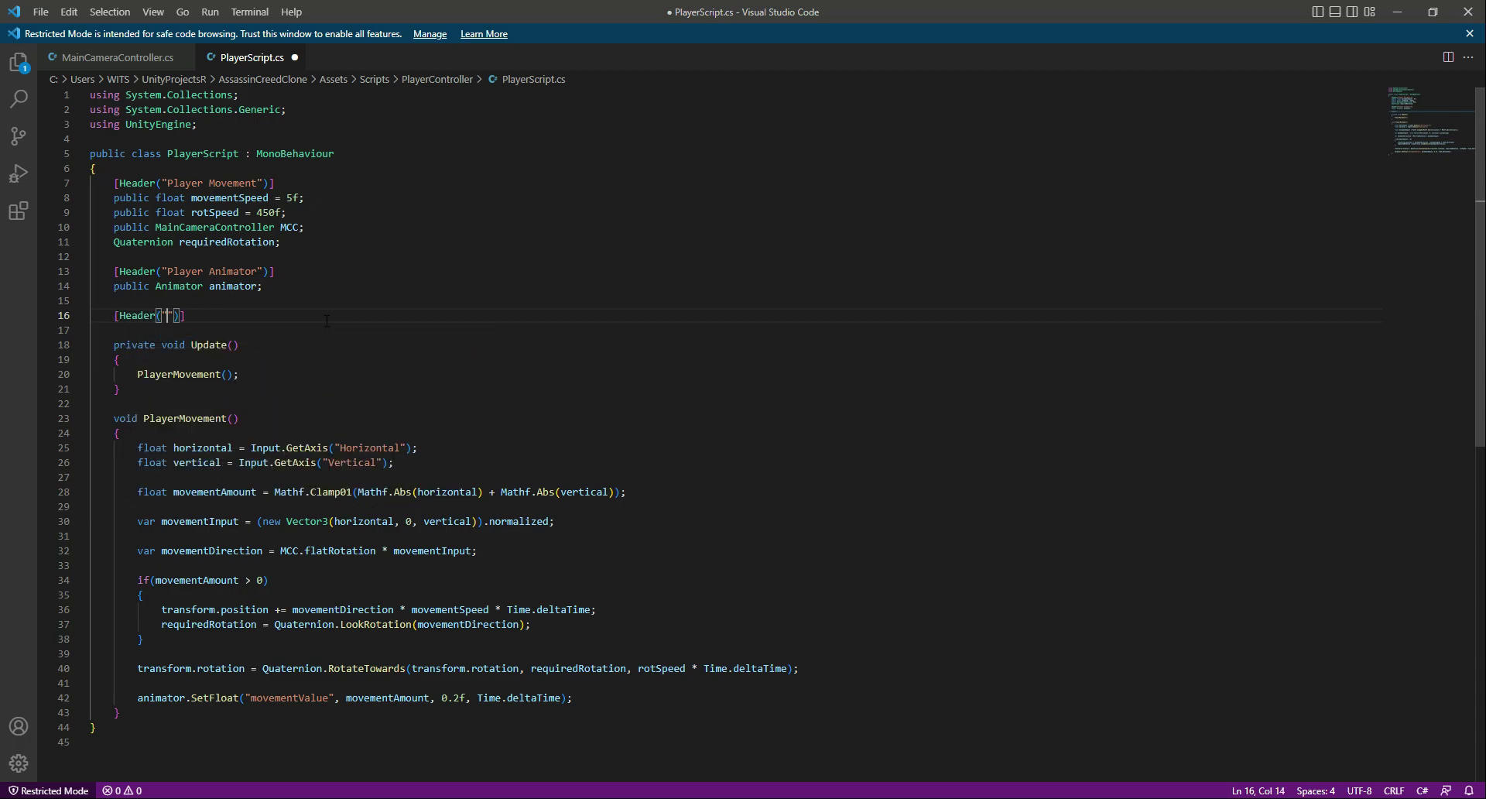
{"action": "type", "text": "Player Collision & Gravity"}
{"action": "key", "text": "End"}
{"action": "key", "text": "Return"}
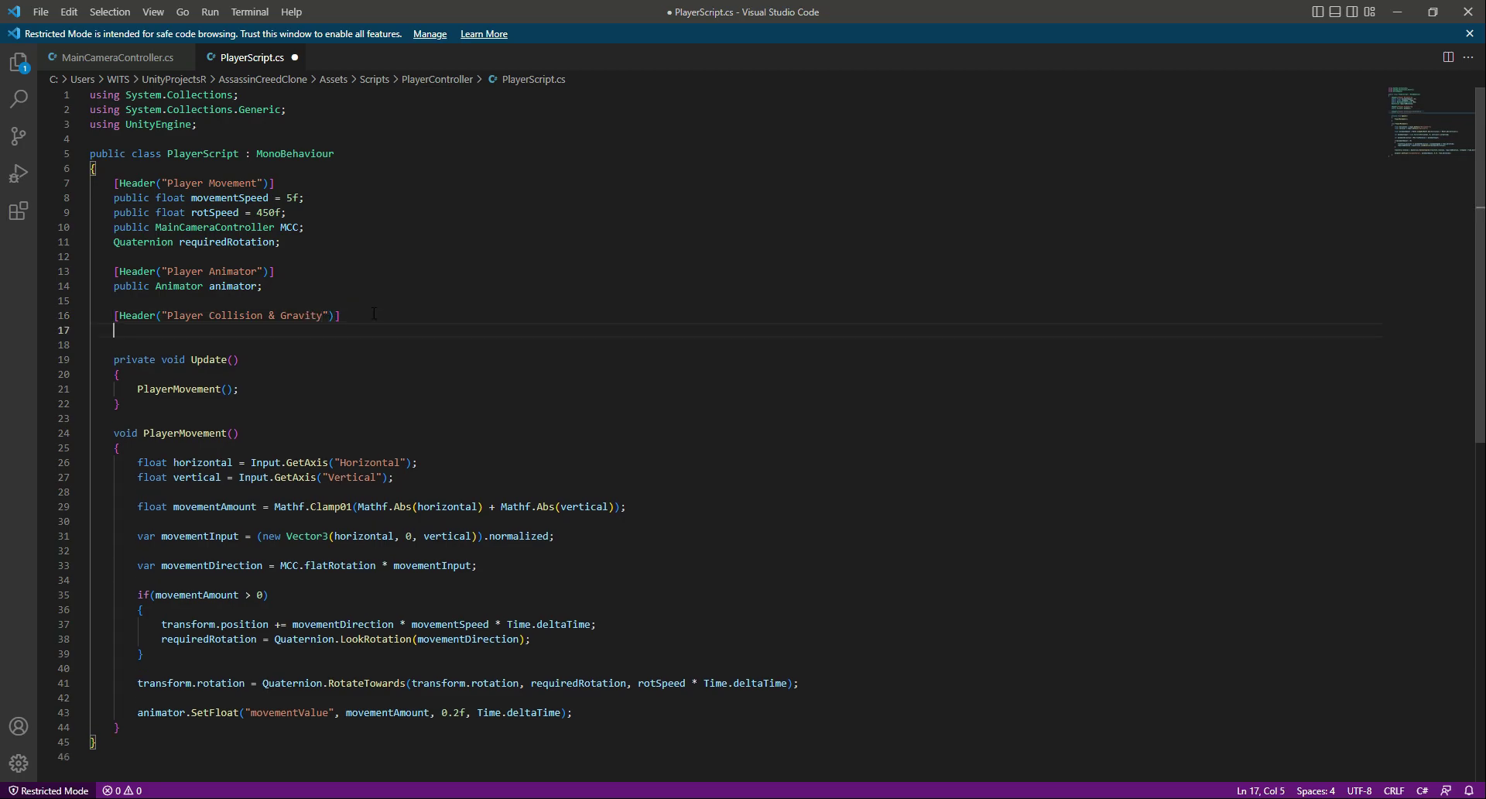
- Declare a public CharacterController field named Cc under the Player Collision & Gravity header and save the script
{"action": "type", "text": "public Chara"}
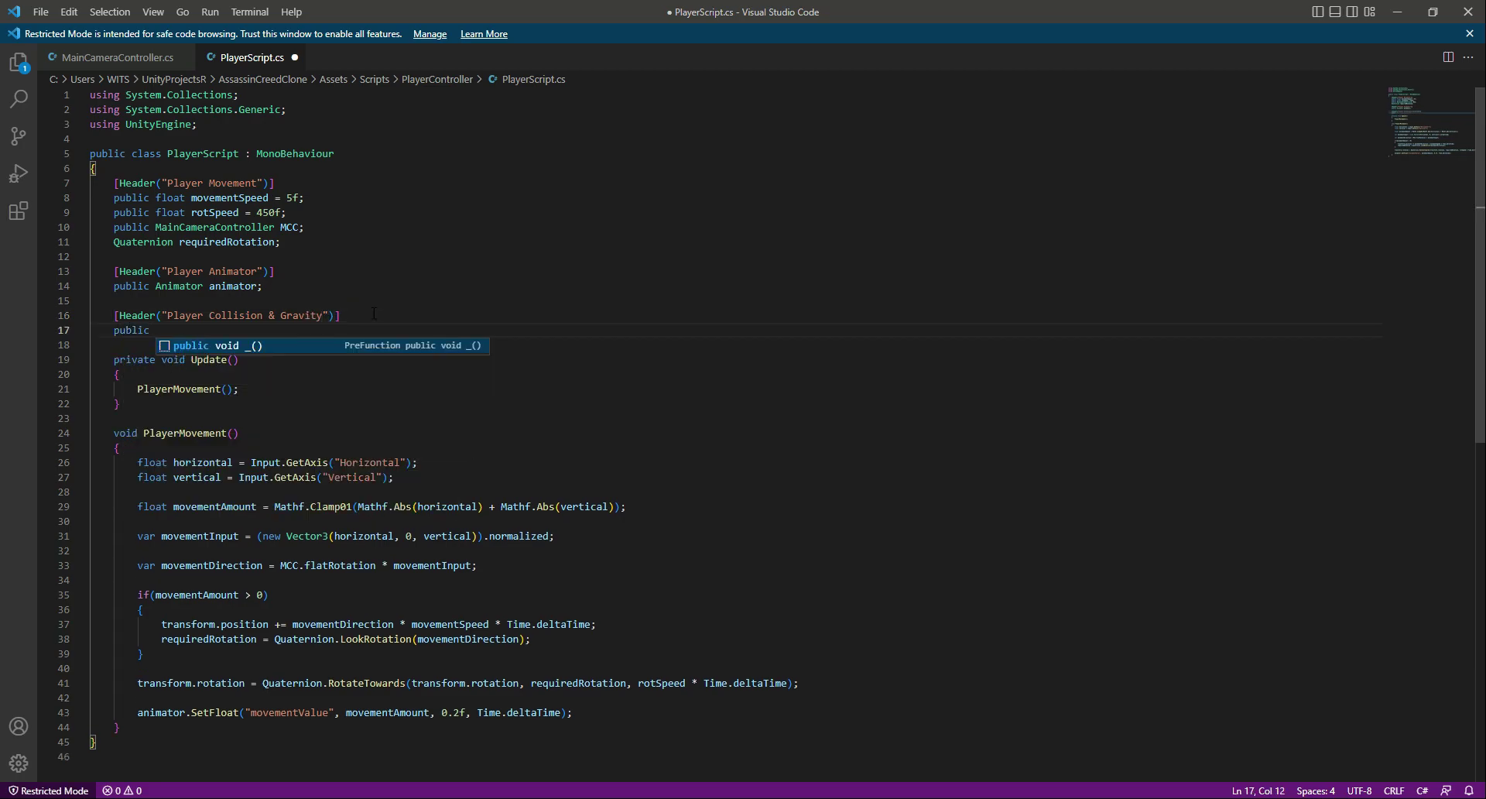
{"action": "type", "text": "ct"}
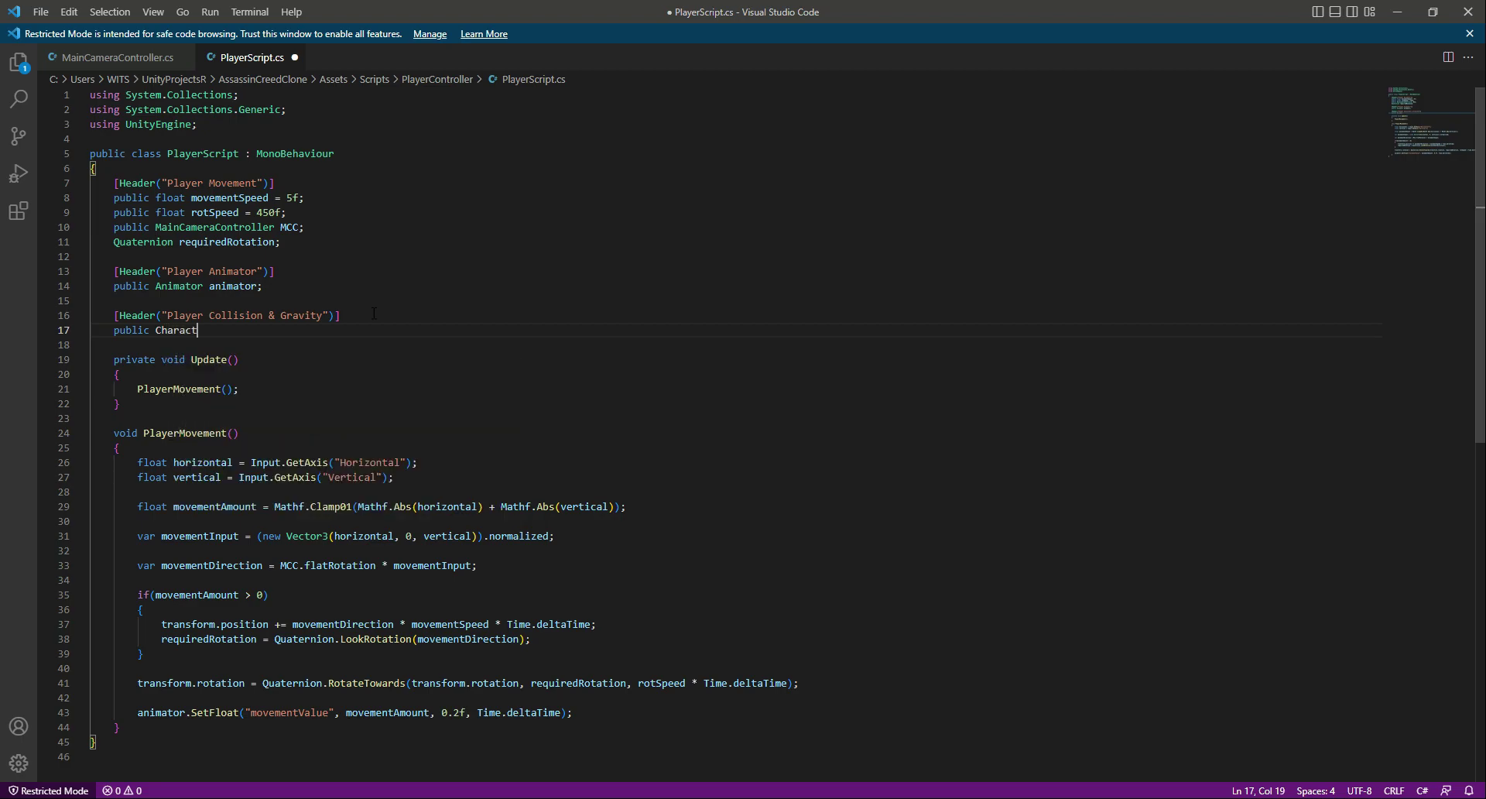
{"action": "type", "text": "erCCntroller"}
{"action": "key", "text": "Left"}
{"action": "key", "text": "Left"}
{"action": "key", "text": "Left"}
{"action": "key", "text": "Left"}
{"action": "key", "text": "Left"}
{"action": "key", "text": "Left"}
{"action": "key", "text": "Left"}
{"action": "key", "text": "Left"}
{"action": "key", "text": "Left"}
{"action": "key", "text": "BackSpace"}
{"action": "type", "text": "o"}
{"action": "key", "text": "End"}
{"action": "type", "text": "Cc"}
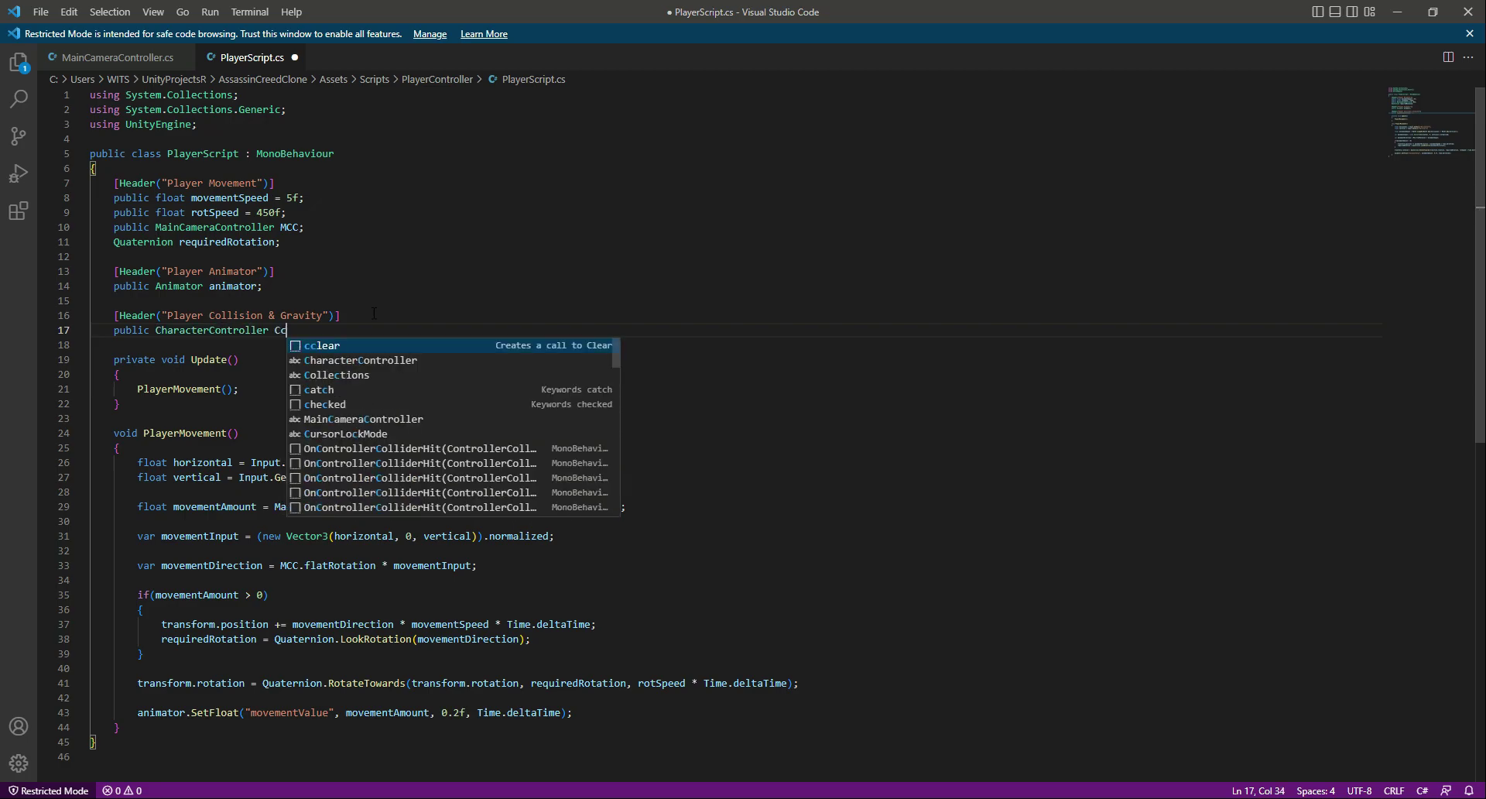
{"action": "type", "text": ";"}
{"action": "key", "text": "ctrl+s"}
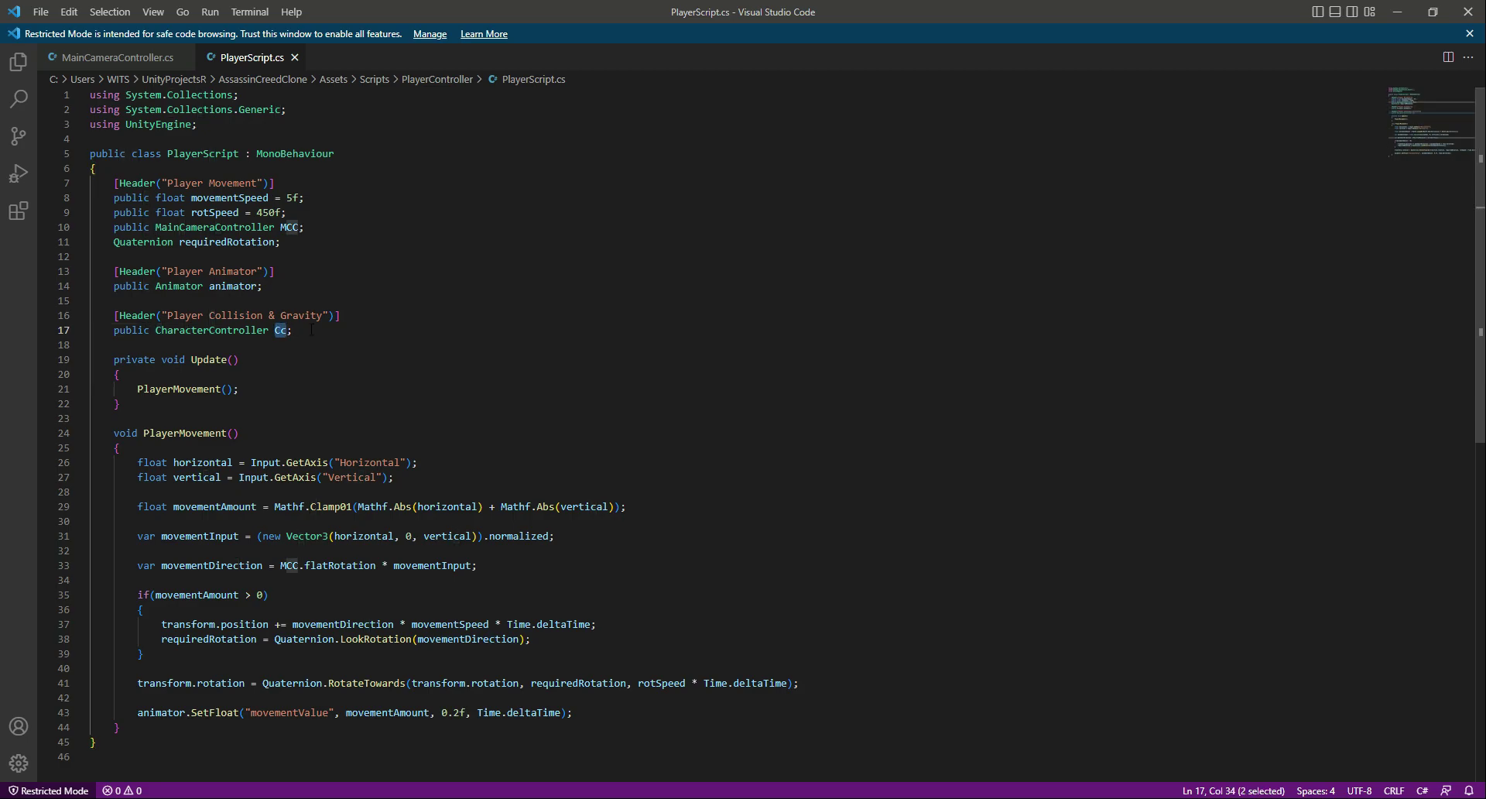
- Replace "transform.position +=" in the movementAmount if block with the letter C
{"action": "left_click_drag", "start_coordinate": [162, 624], "coordinate": [292, 624]}
{"action": "key", "text": "BackSpace"}
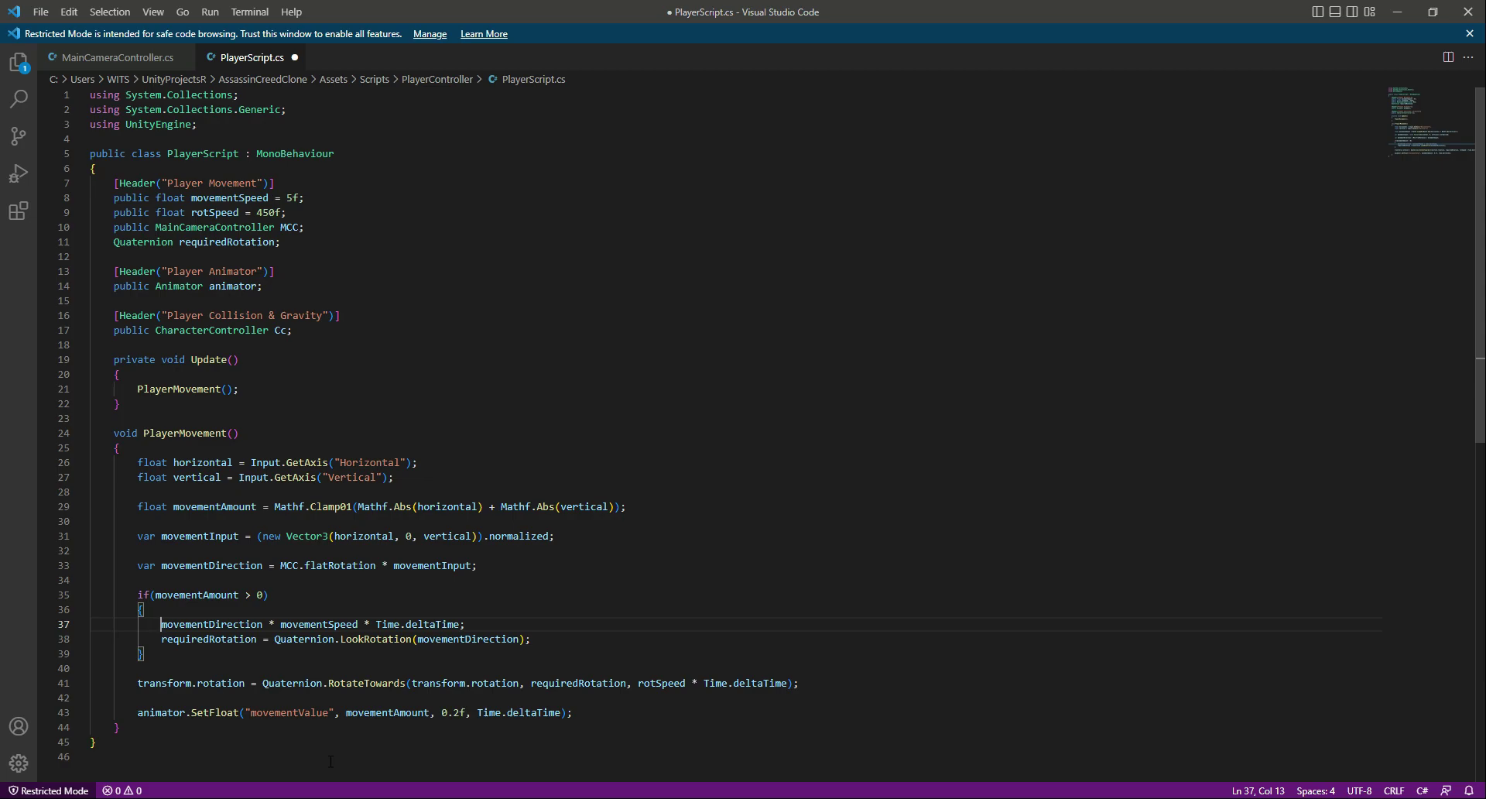
{"action": "type", "text": "C"}
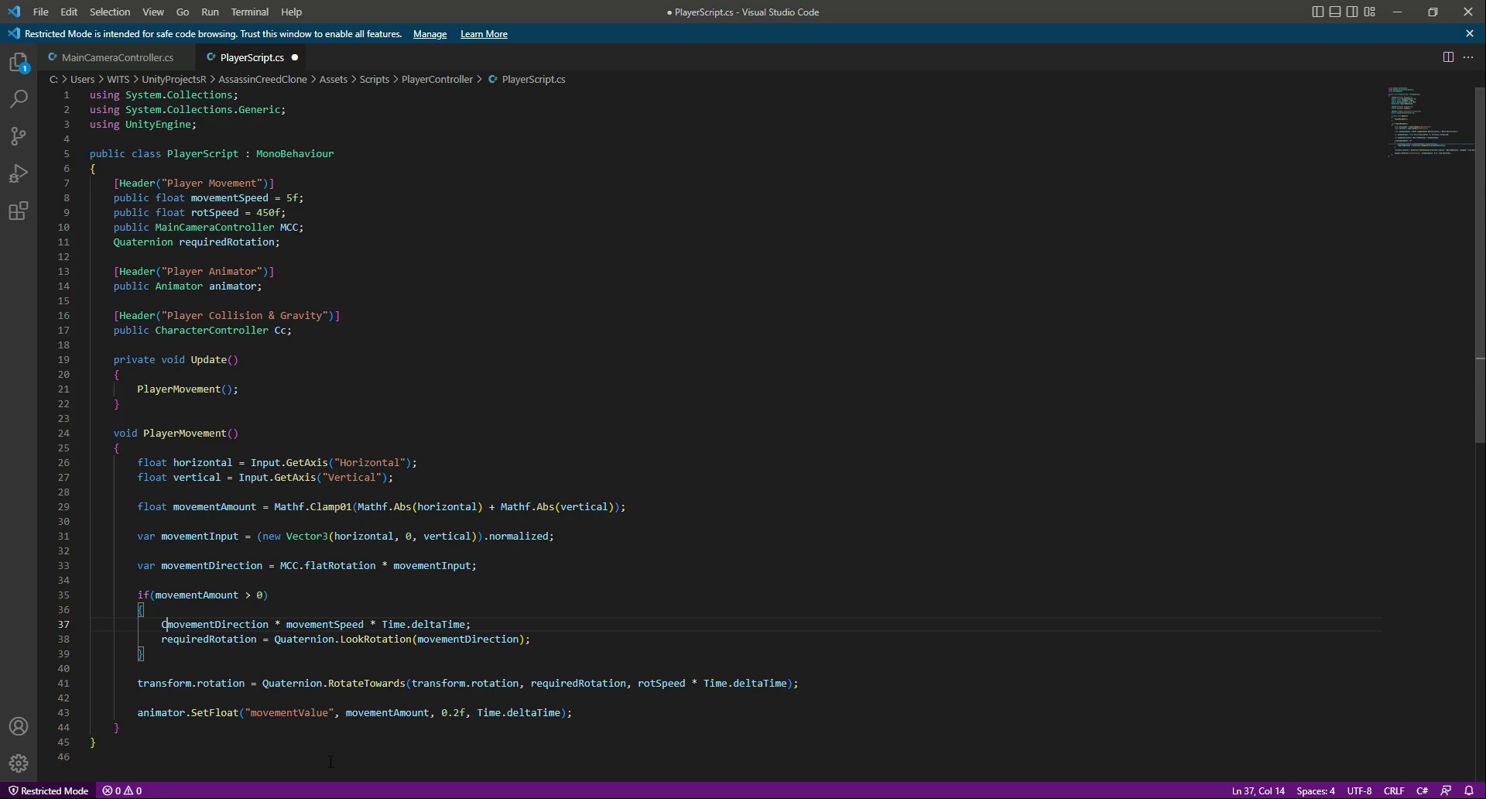
- Rename the CharacterController field to CC and save the script
{"action": "left_click_drag", "start_coordinate": [280, 331], "coordinate": [286, 332]}
{"action": "type", "text": "C"}
{"action": "key", "text": "ctrl+s"}
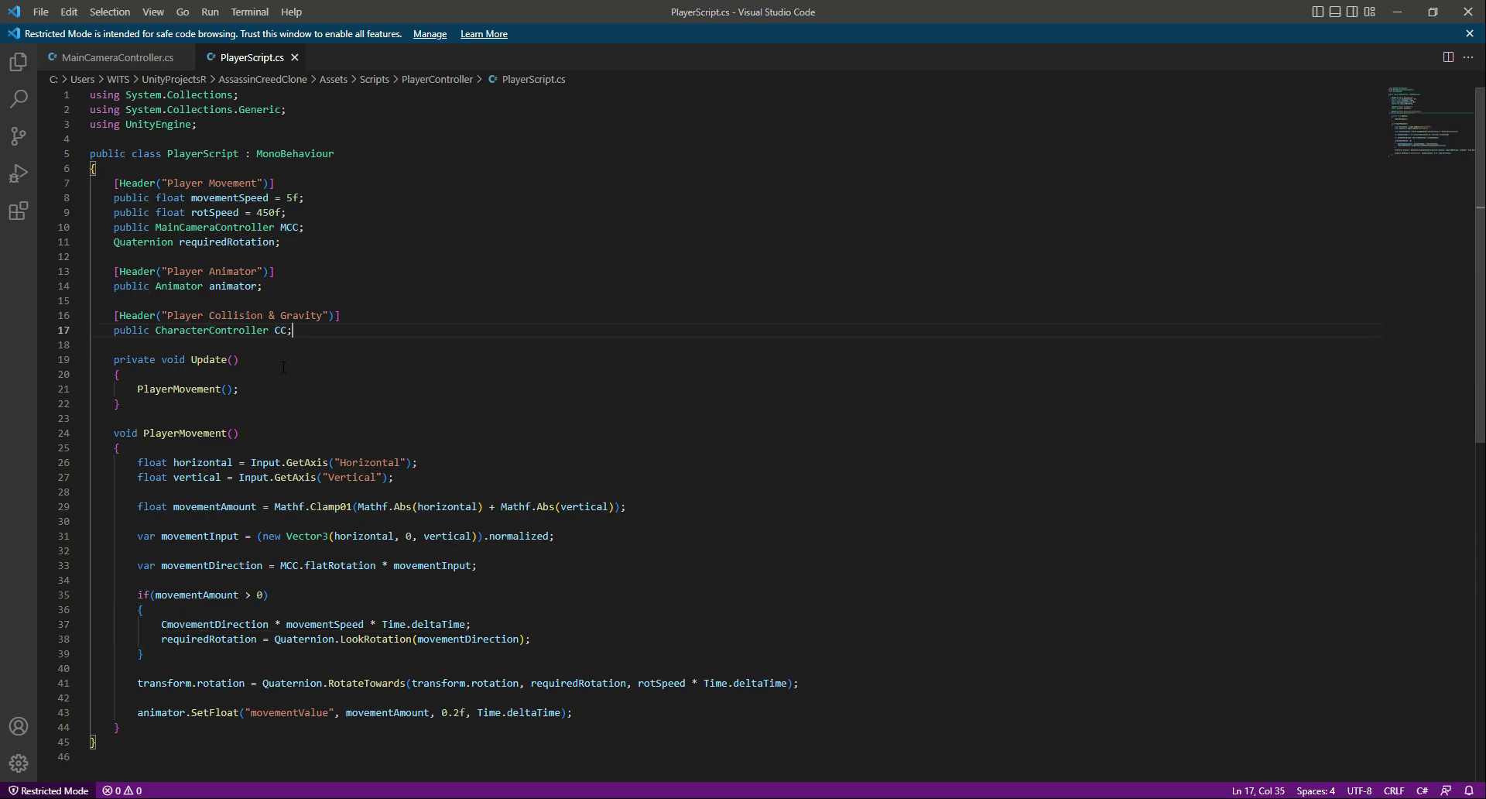
- Complete the movement line as CC.Move(movementDirection * movementSpeed * Time.deltaTime); and save the script
{"action": "left_click", "coordinate": [167, 623]}
{"action": "type", "text": "C."}
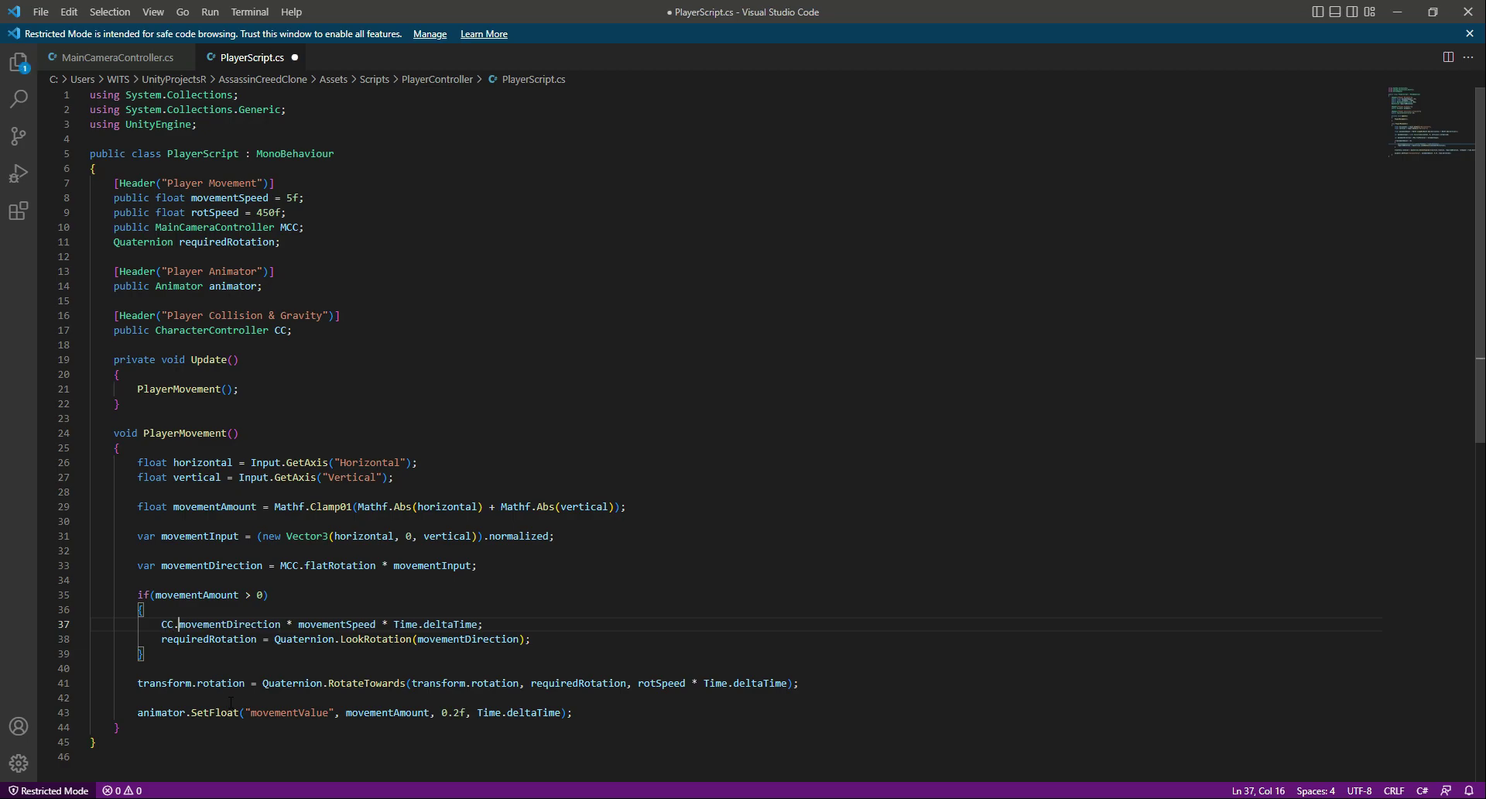
{"action": "type", "text": "Move("}
{"action": "key", "text": "End"}
{"action": "type", "text": ");"}
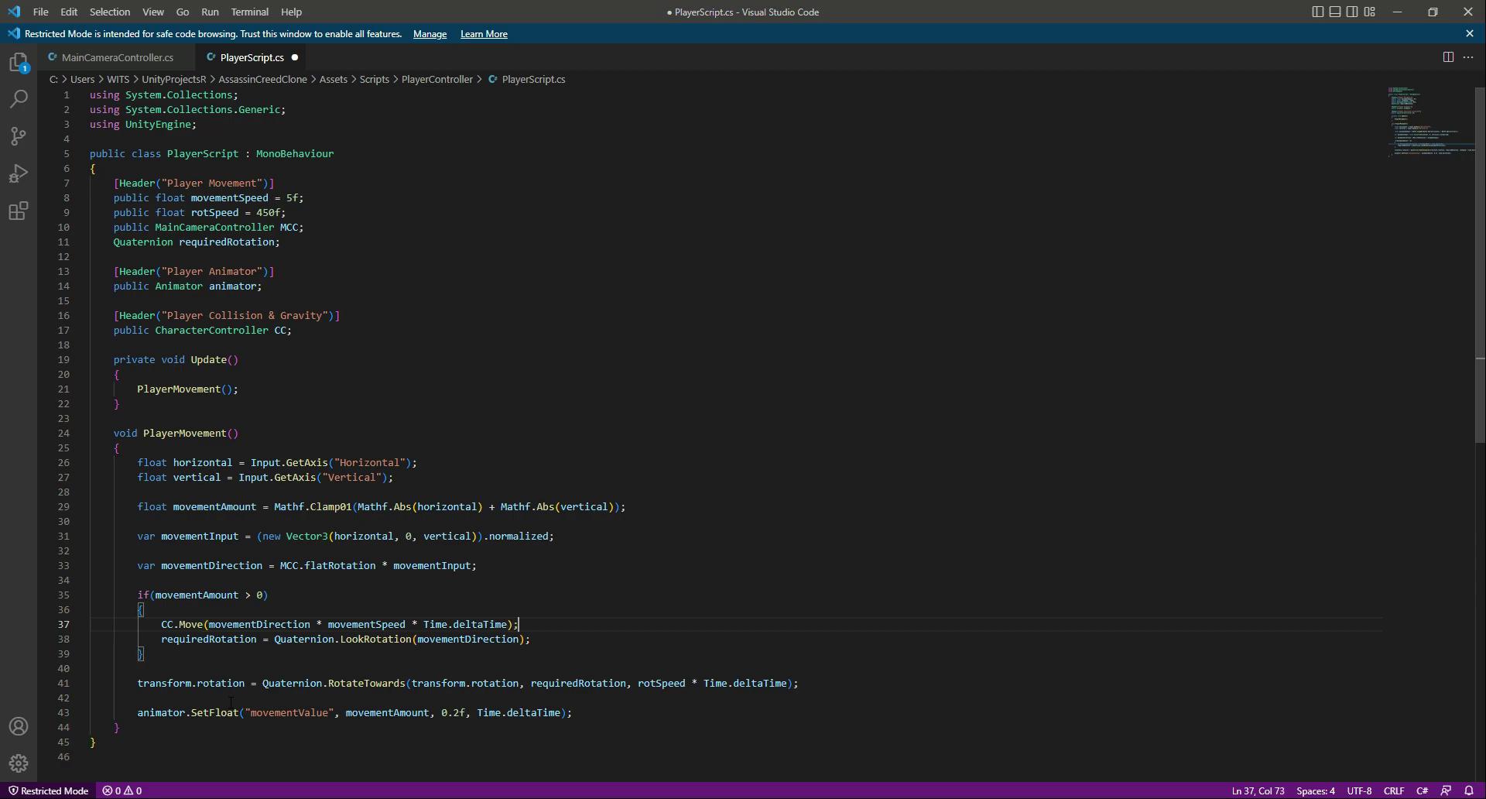
{"action": "key", "text": "ctrl+s"}
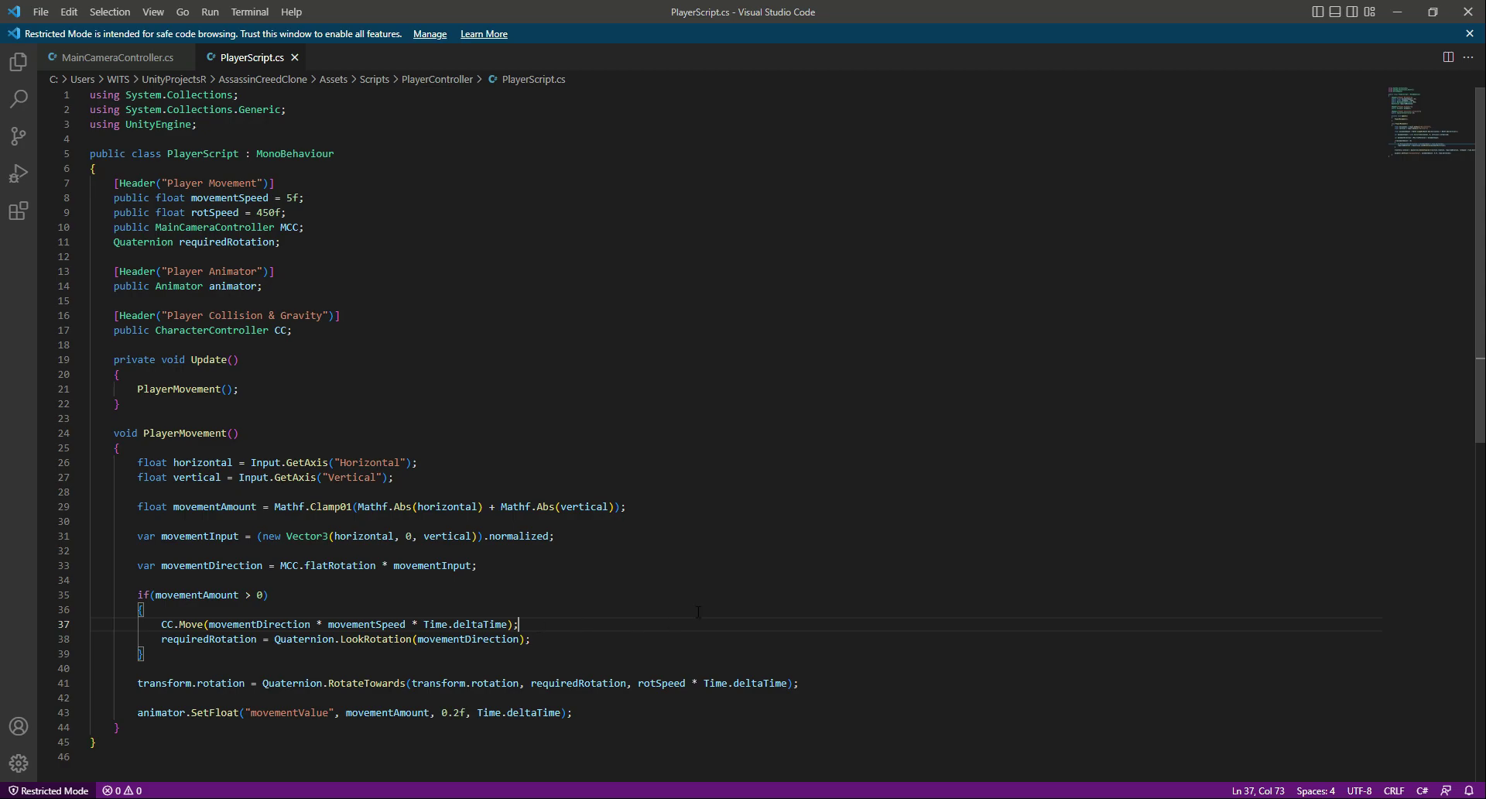
- Switch to Unity, assign the Player's Character Controller to the Player Script's CC field, save the scene, and collapse the component details
{"action": "key", "text": "alt+Tab"}
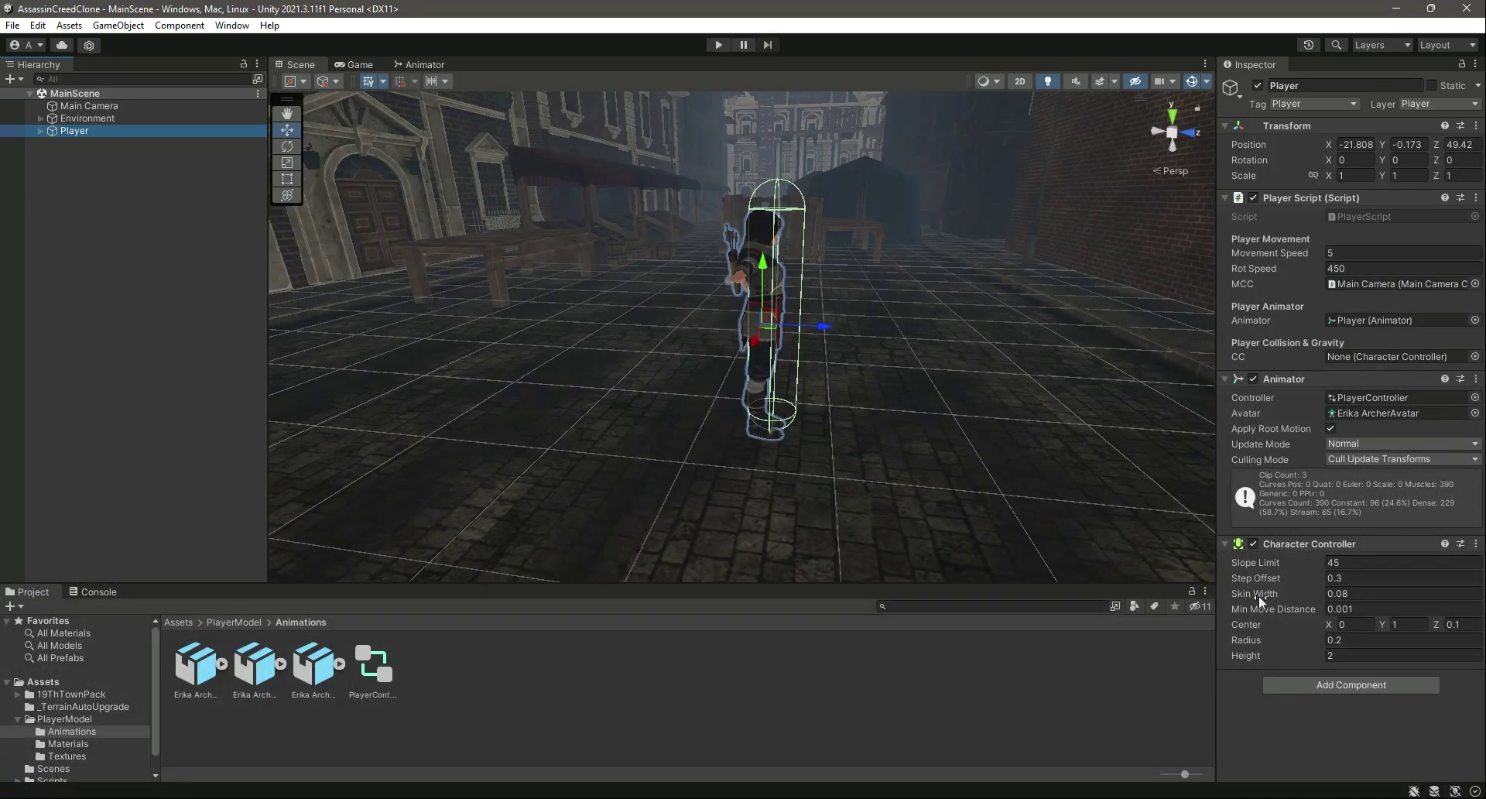
{"action": "left_click", "coordinate": [1226, 543]}
{"action": "left_click_drag", "start_coordinate": [1296, 542], "coordinate": [1265, 340]}
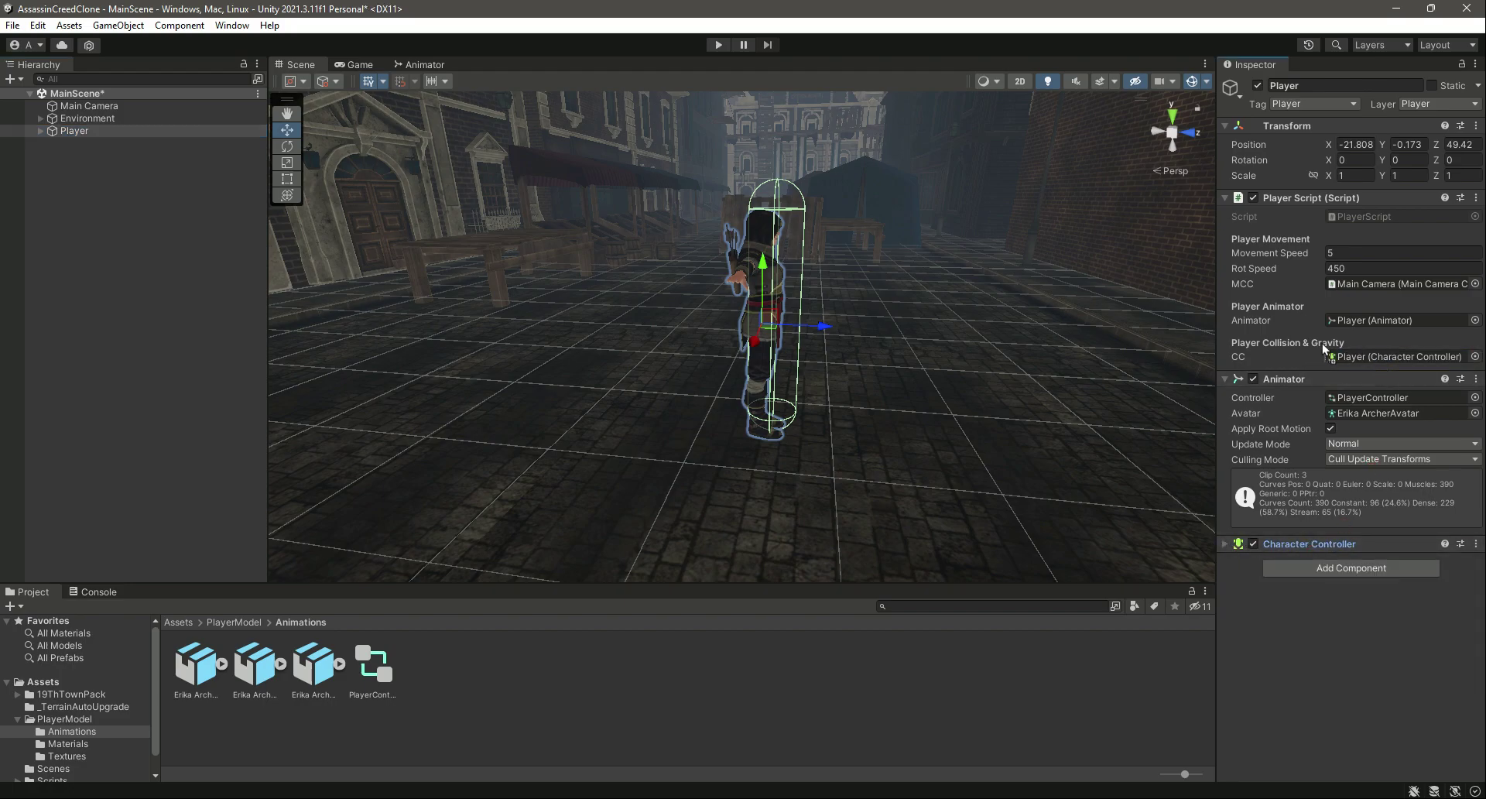
{"action": "key", "text": "ctrl+s"}
{"action": "left_click", "coordinate": [1224, 379]}
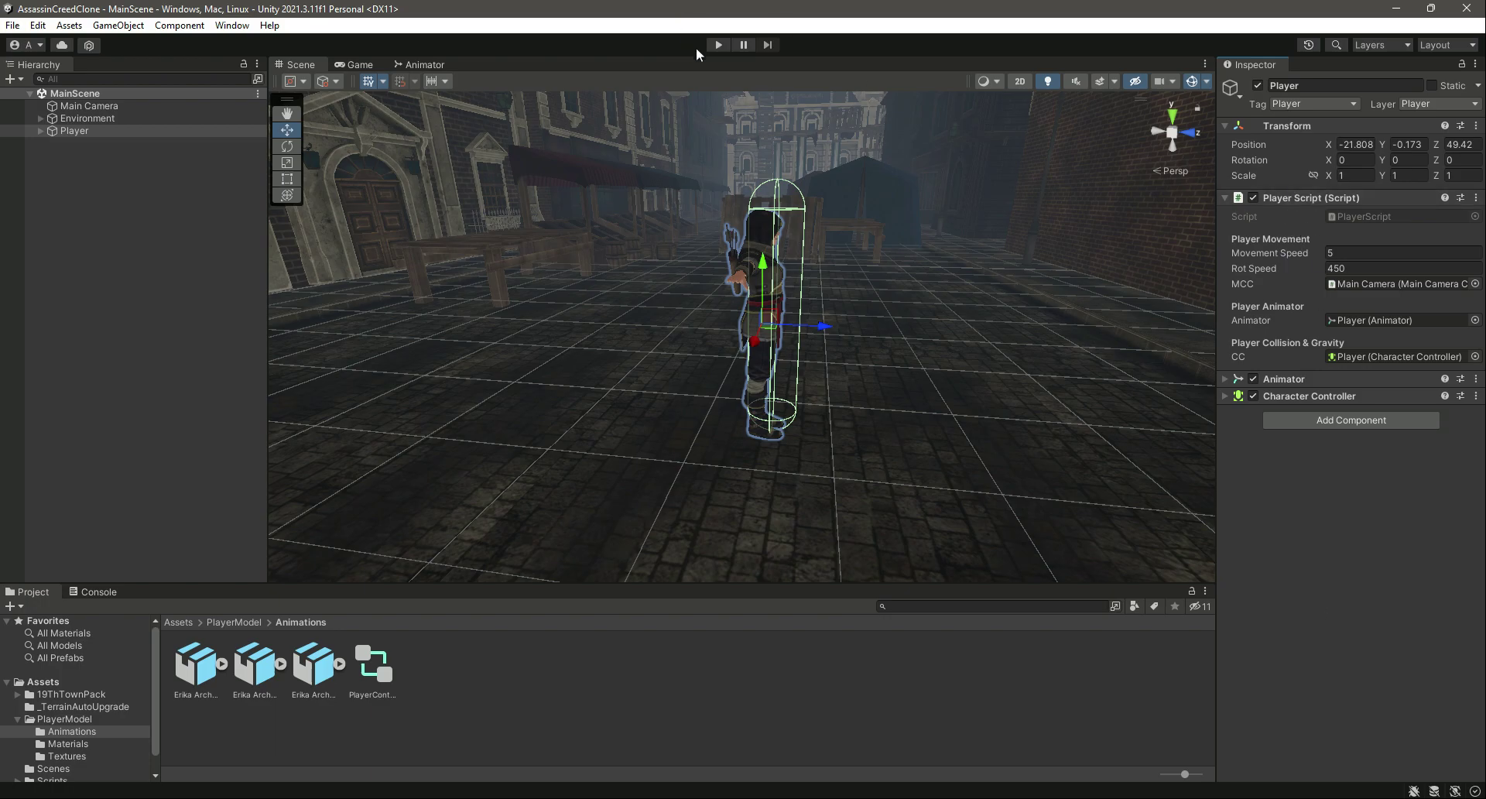
- Play-test the scene by running the character among the walls, stalls and barricades to check collisions, and stop the game
{"action": "left_click", "coordinate": [717, 45]}
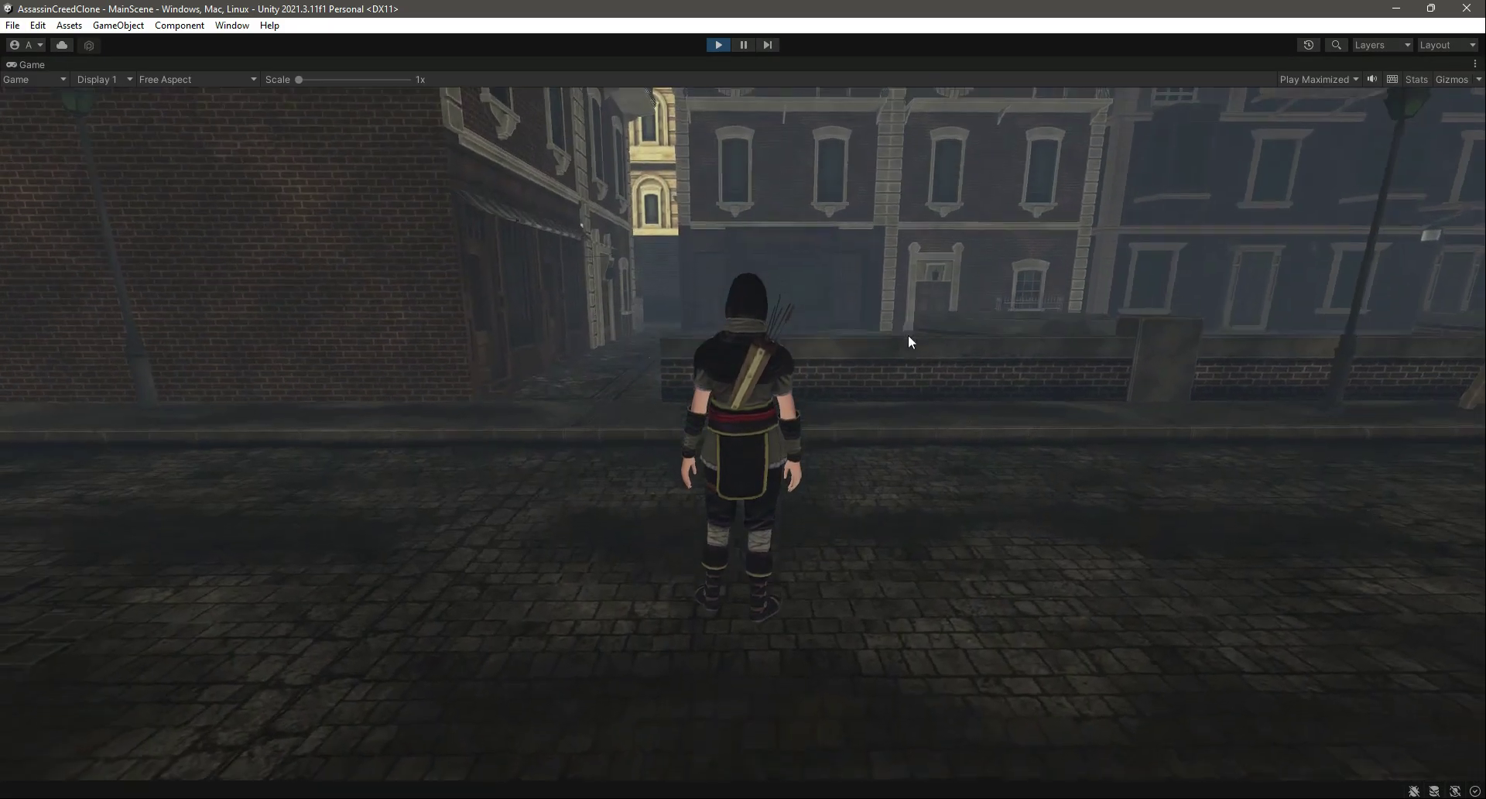
{"action": "left_click", "coordinate": [908, 334]}
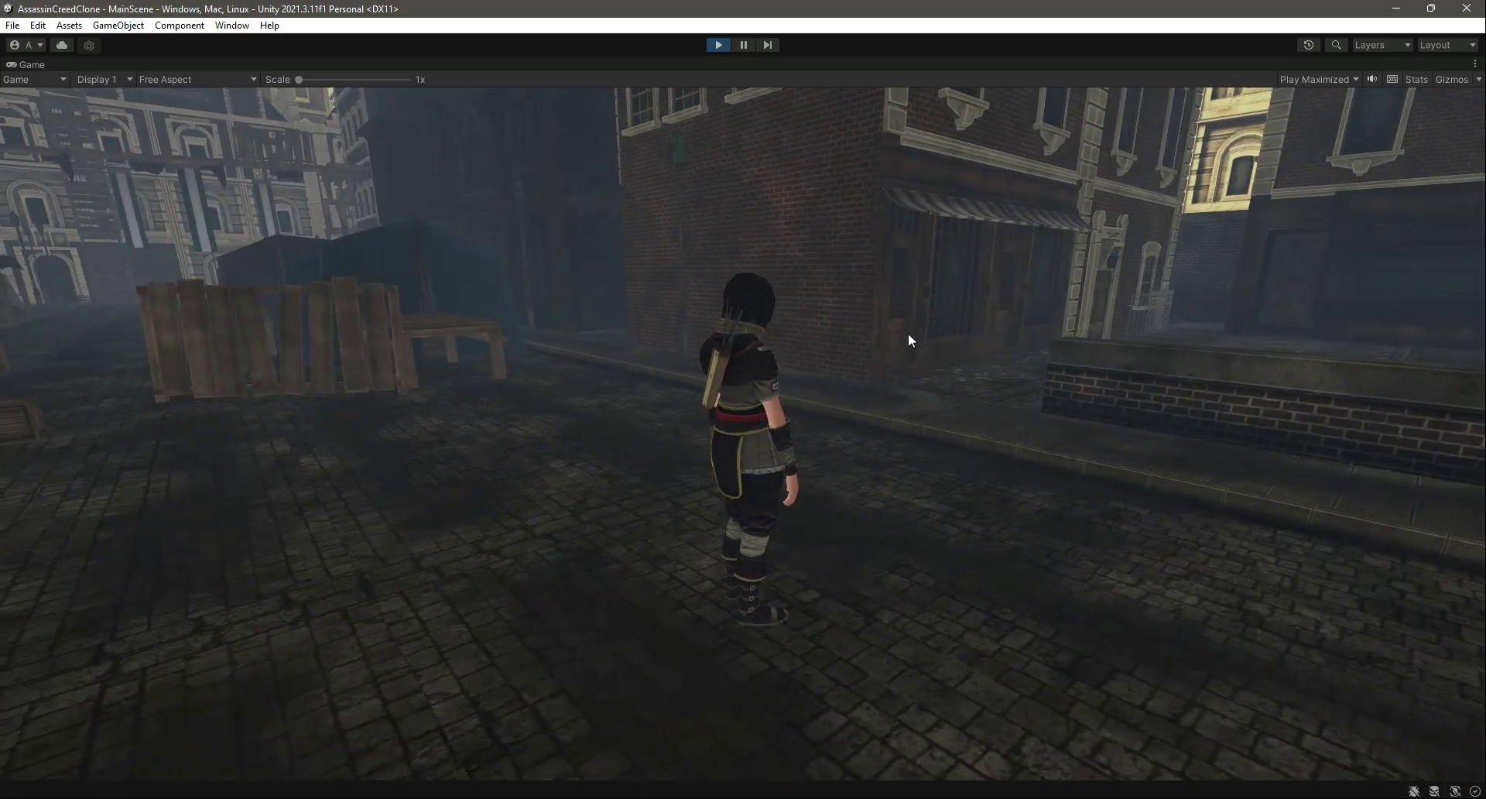
{"action": "key", "text": "w"}
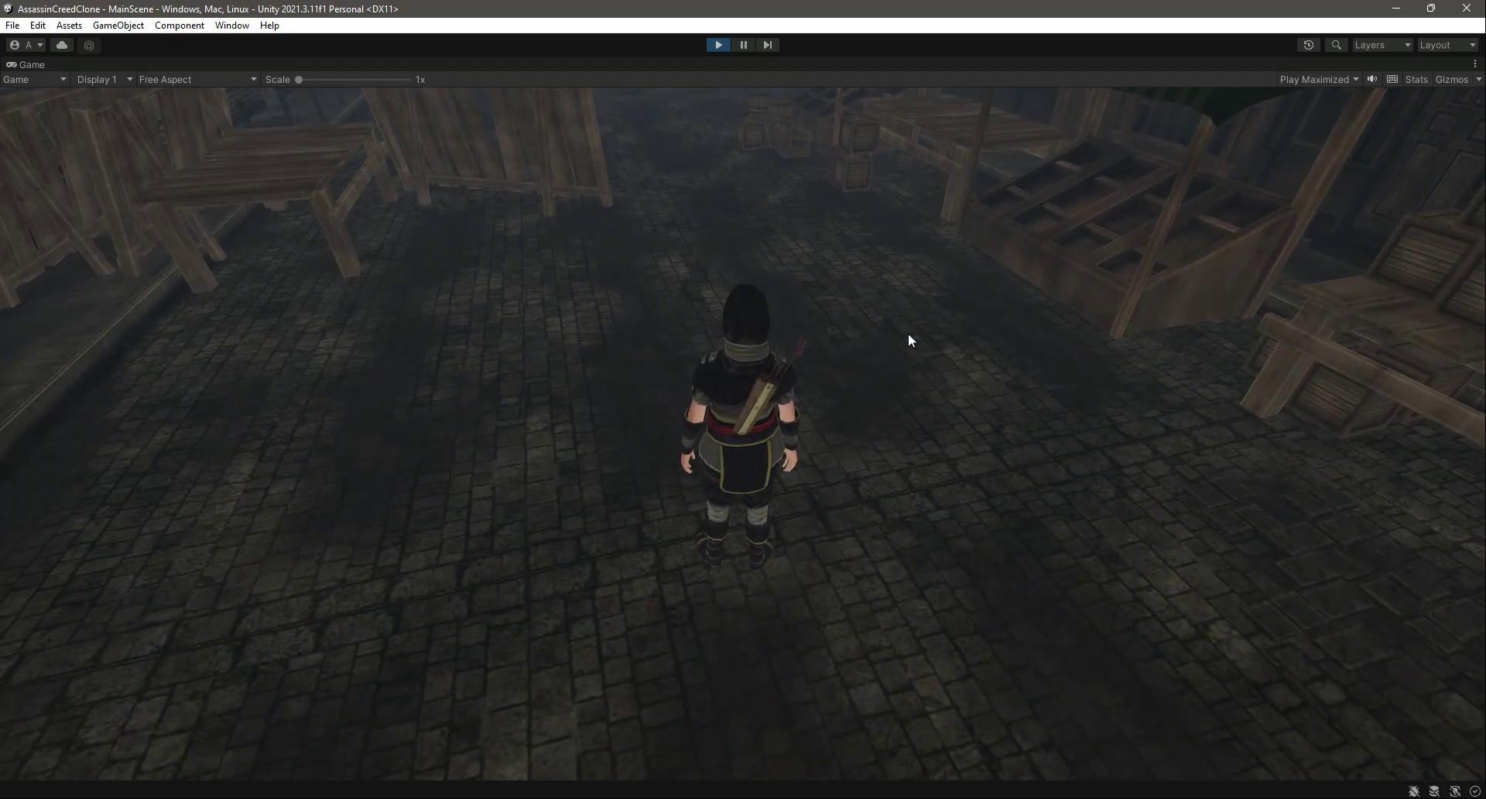
{"action": "key", "text": "w"}
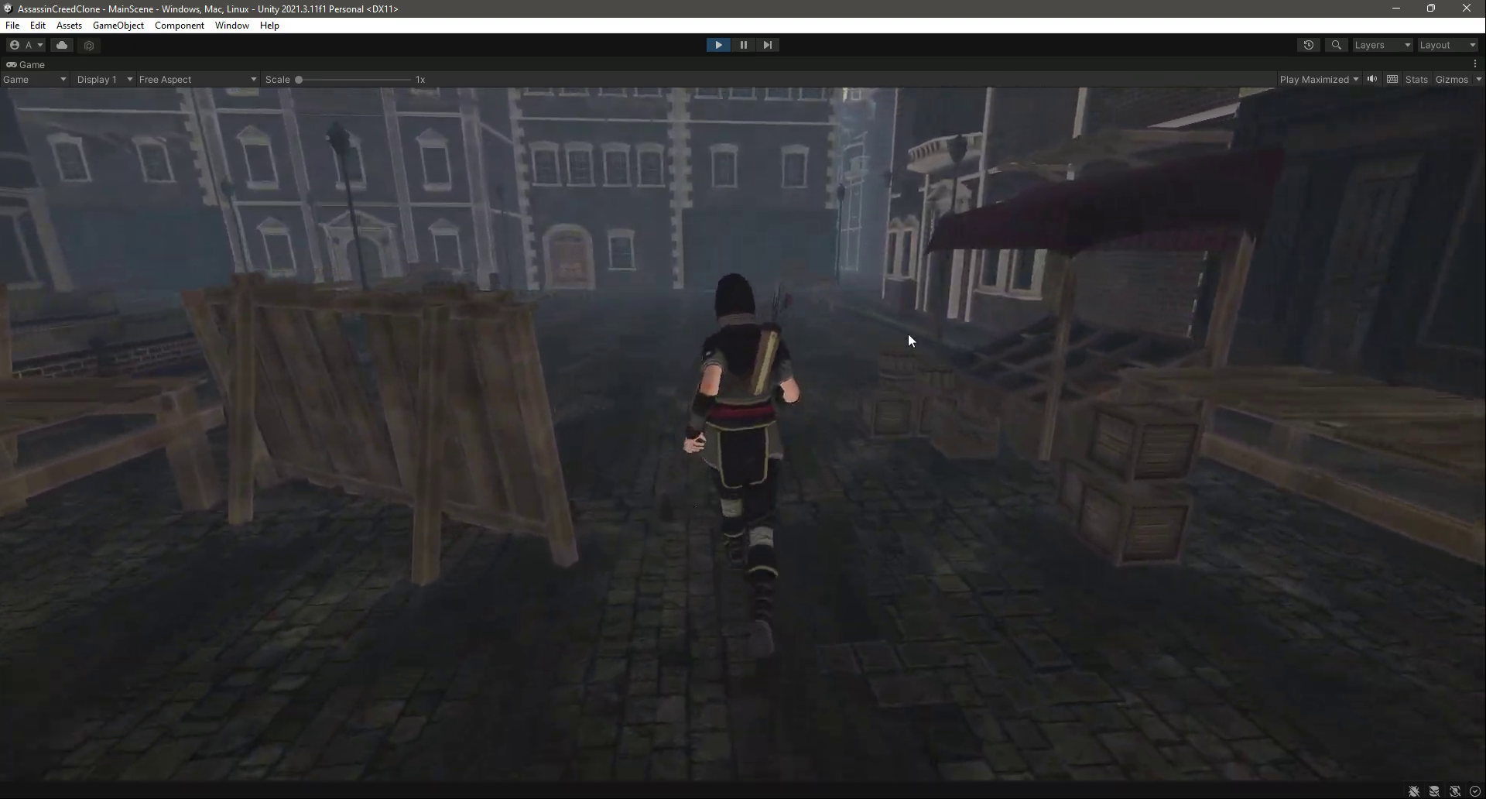
{"action": "key", "text": "w"}
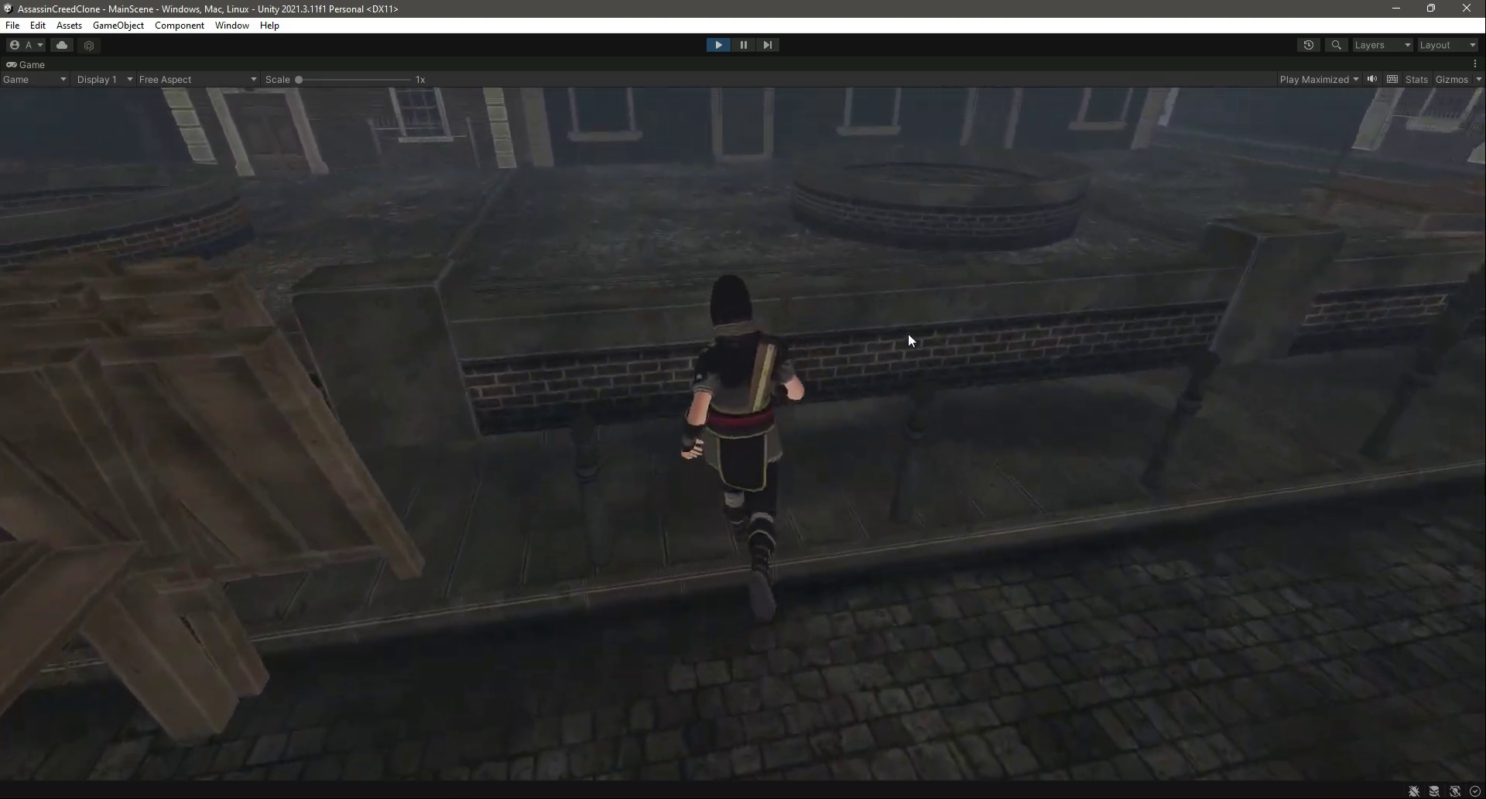
{"action": "key", "text": "space"}
{"action": "key", "text": "space"}
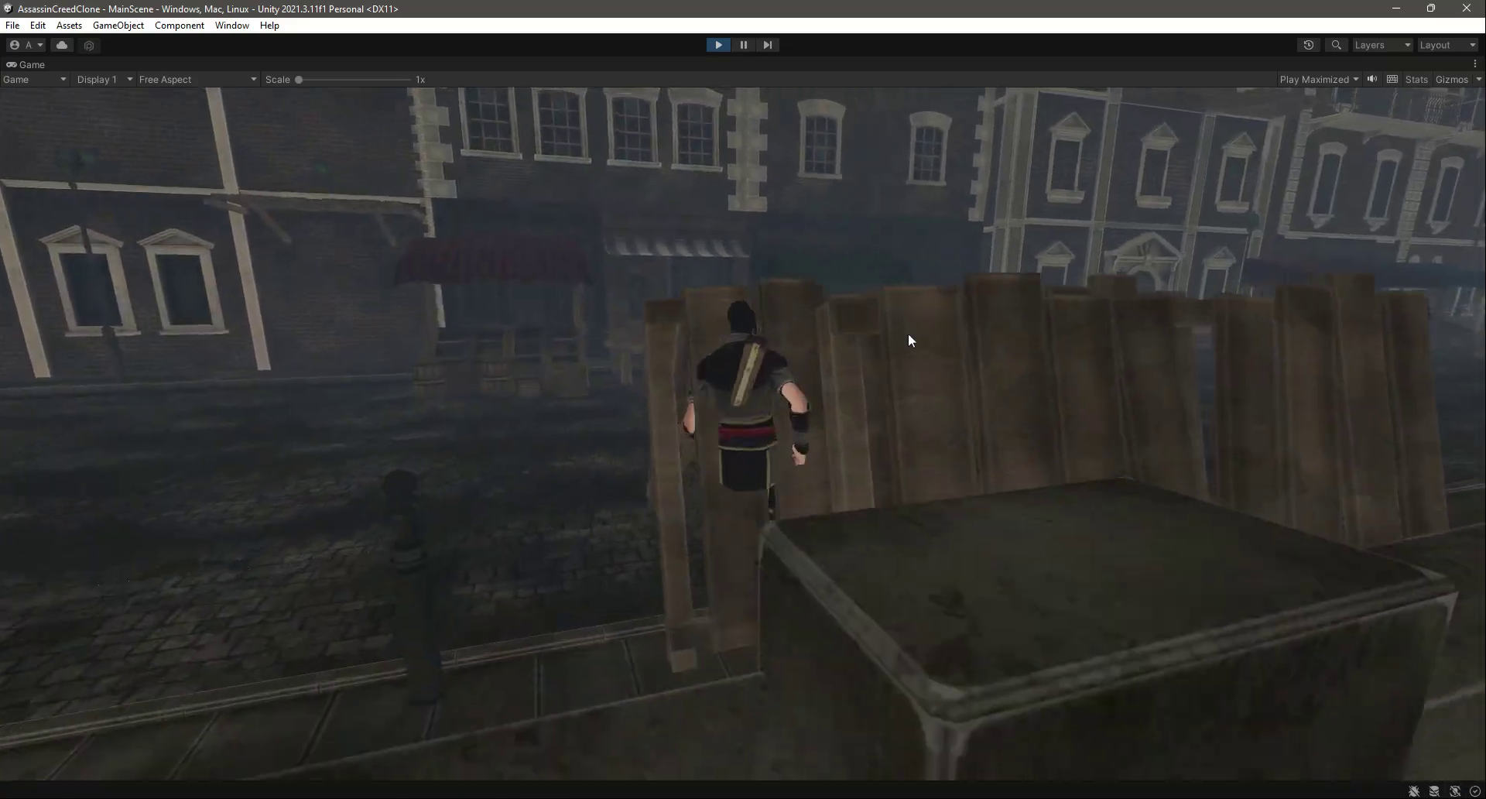
{"action": "key", "text": "w"}
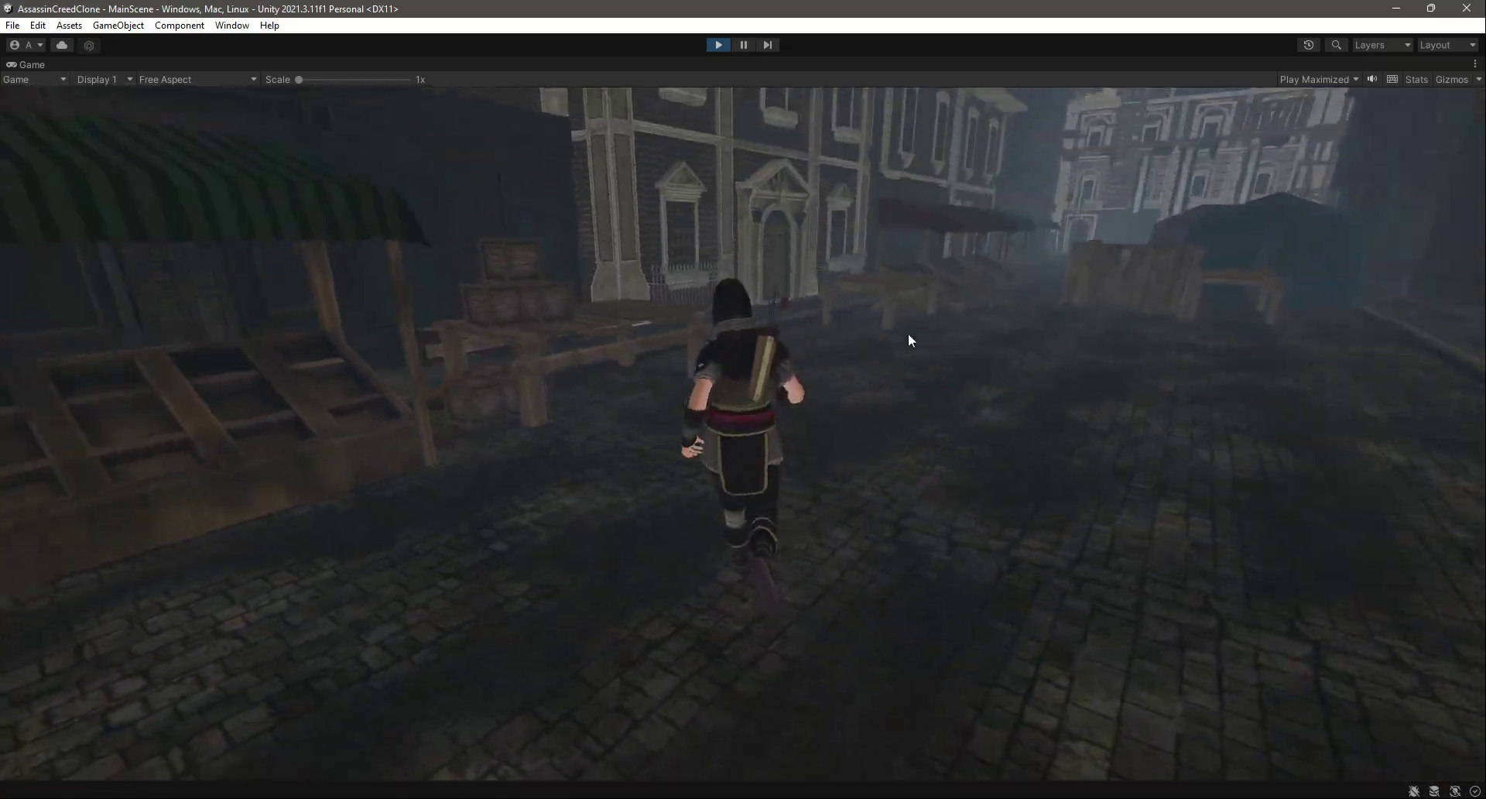
{"action": "key", "text": "w"}
{"action": "key", "text": "space"}
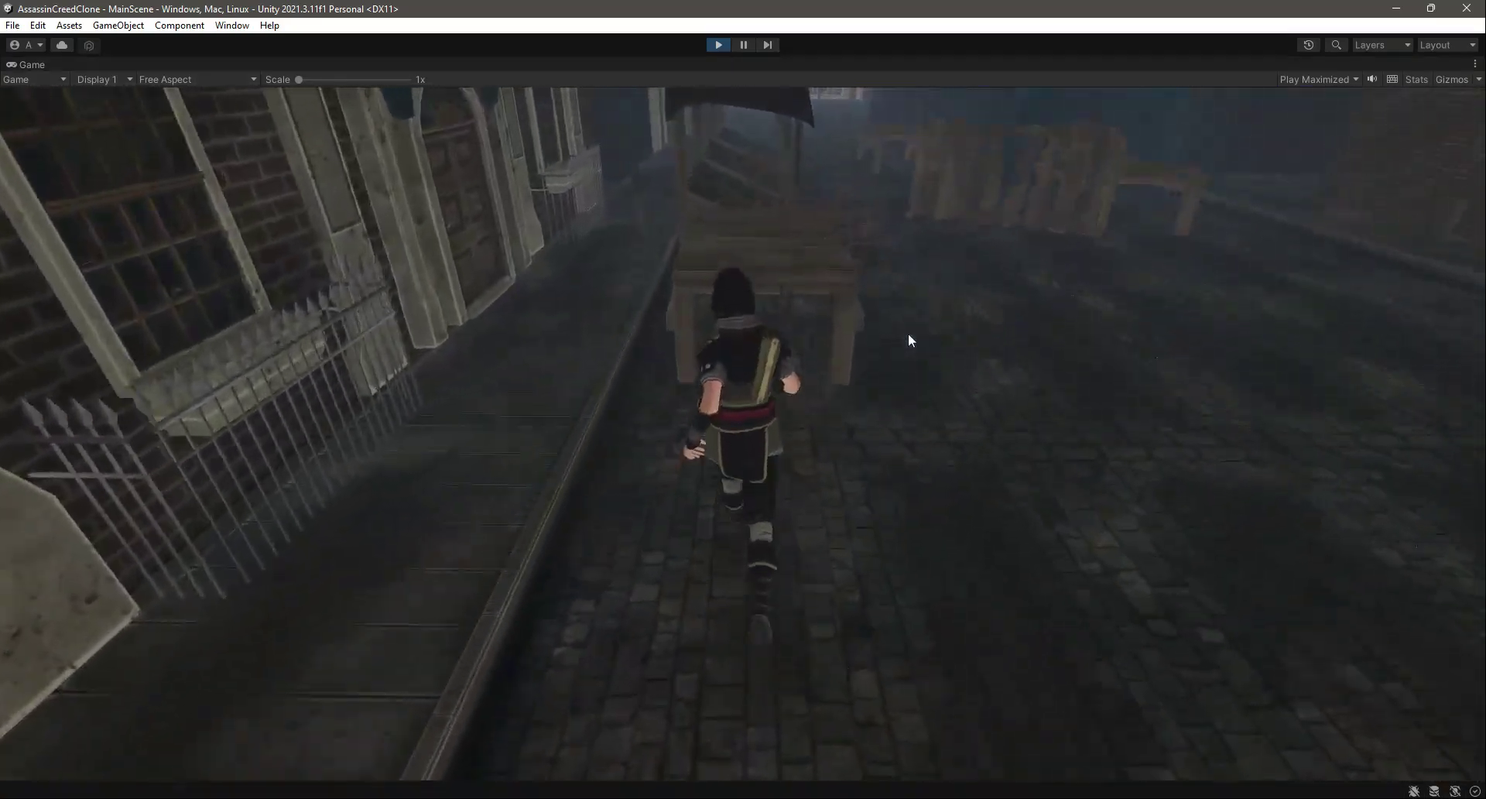
{"action": "key", "text": "w"}
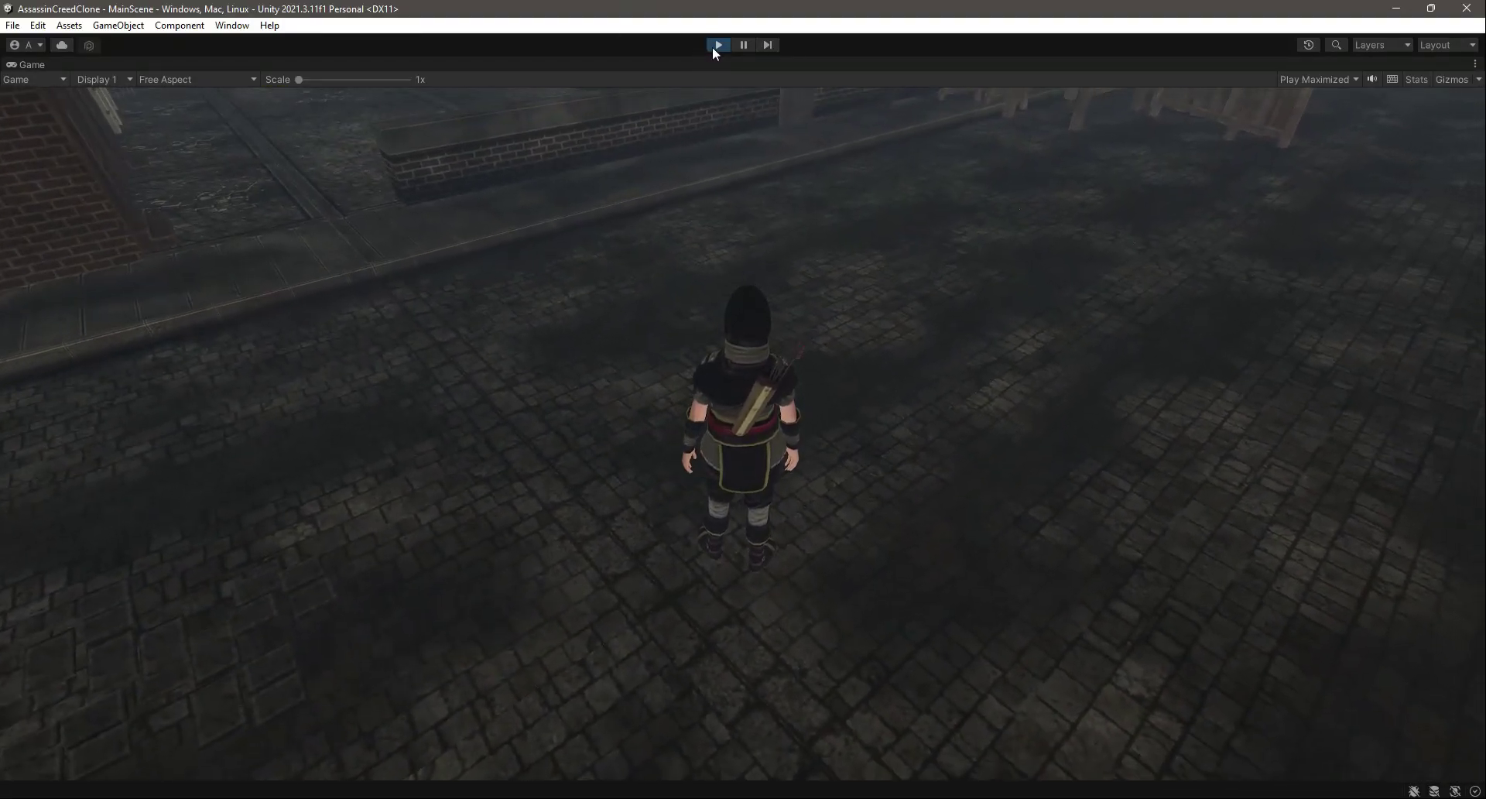
{"action": "left_click", "coordinate": [713, 46]}
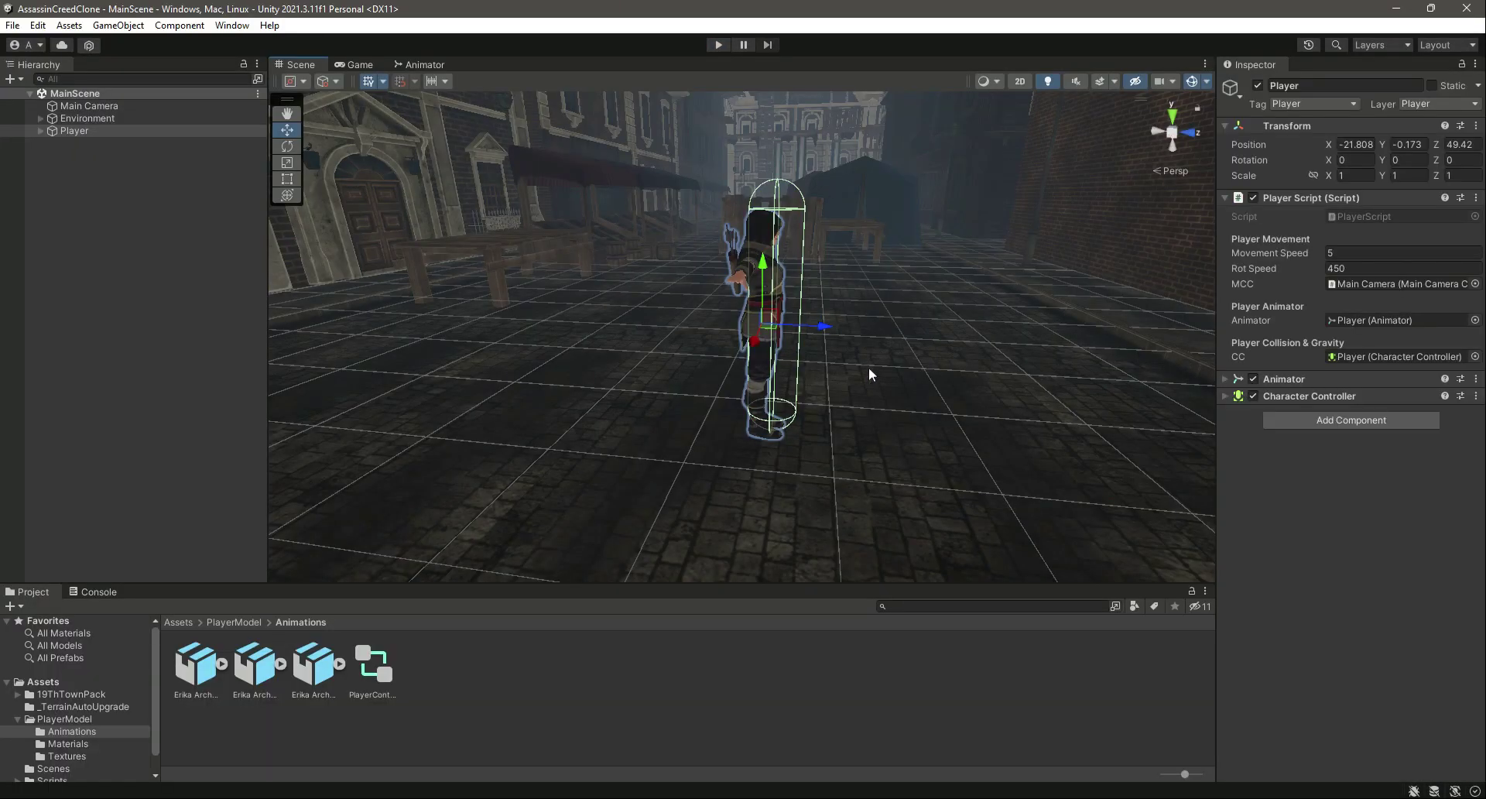
- Expand the Environment group and examine which scene objects belong to Roads and Props
{"action": "right_click_drag", "start_coordinate": [715, 398], "coordinate": [958, 371]}
{"action": "right_click_drag", "start_coordinate": [969, 283], "coordinate": [653, 387]}
{"action": "scroll", "coordinate": [907, 366], "scroll_direction": "down", "scroll_amount": 5}
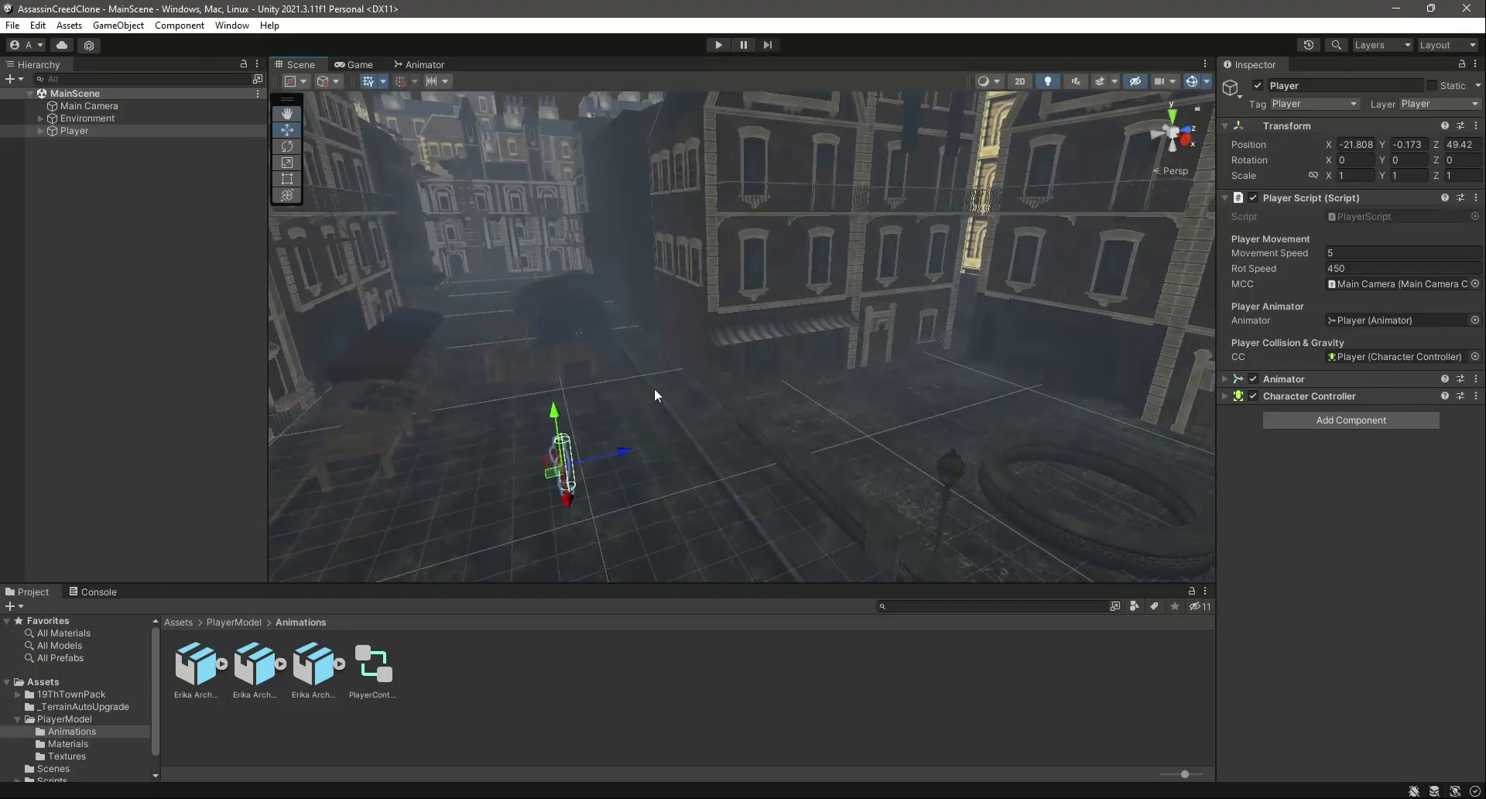
{"action": "left_click", "coordinate": [40, 118]}
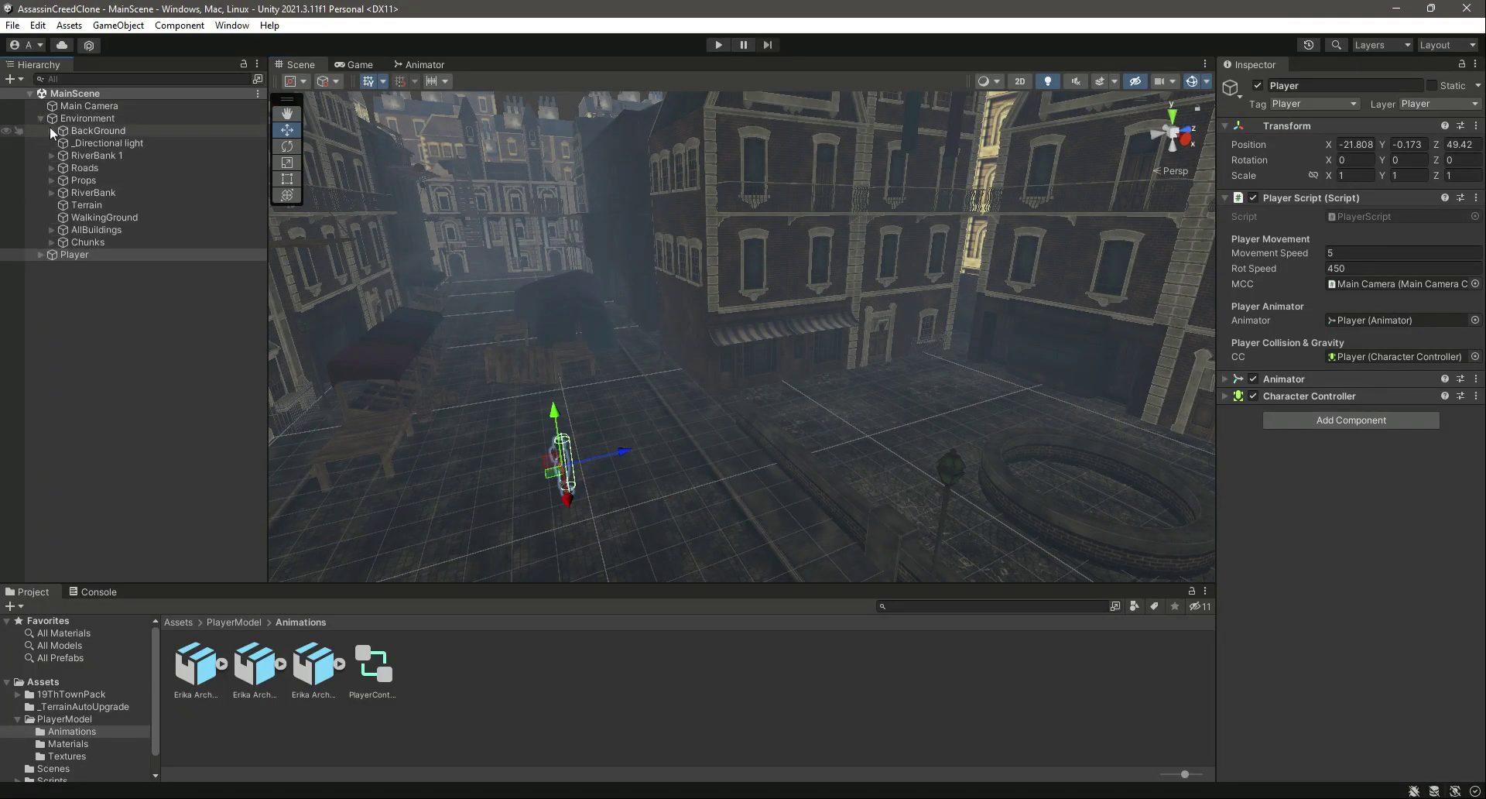
{"action": "left_click", "coordinate": [87, 167]}
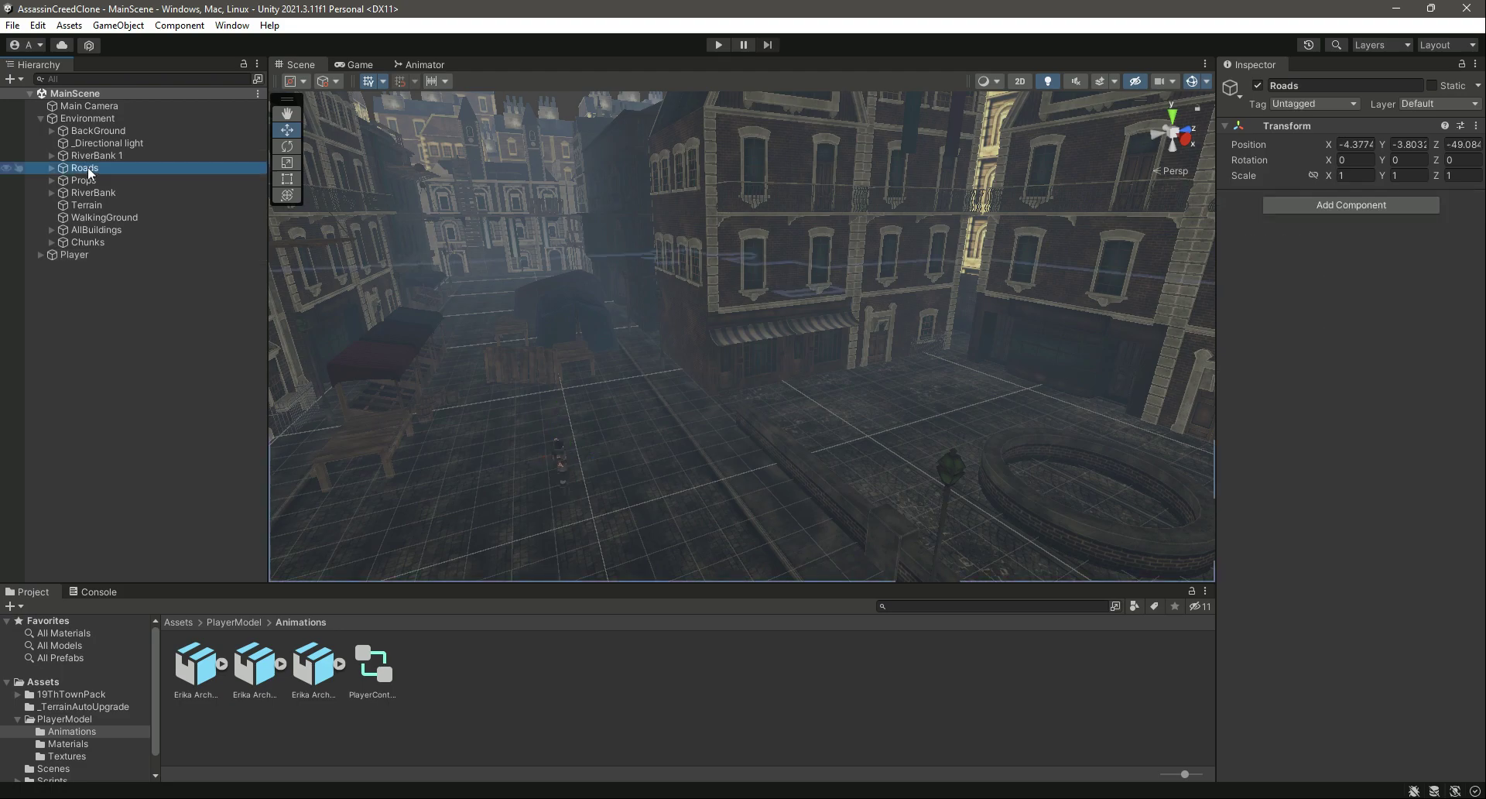
{"action": "left_click", "coordinate": [86, 180]}
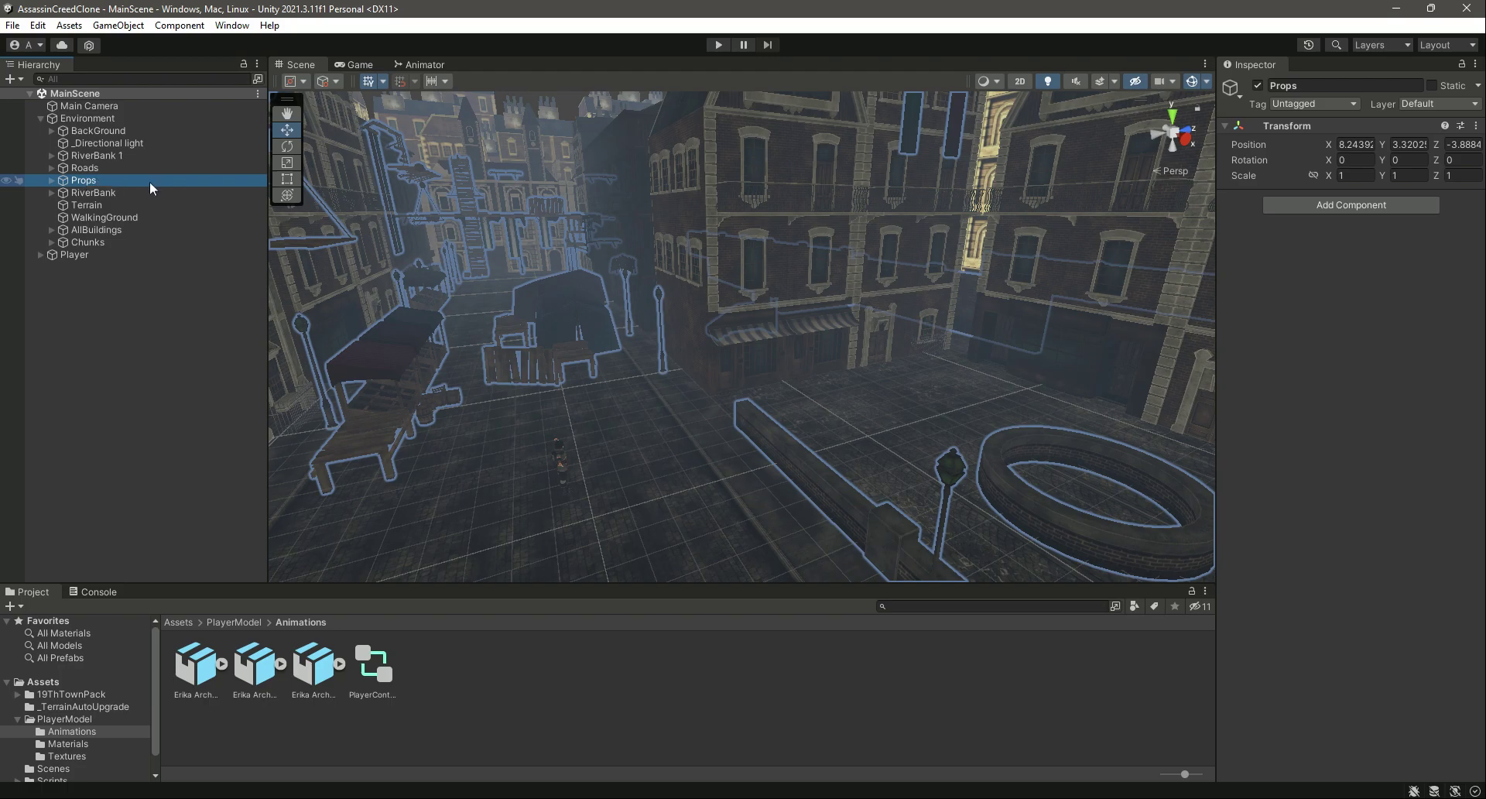
- Add a Box Collider to the BarricadeWallRound object in the square
{"action": "right_click_drag", "start_coordinate": [742, 409], "coordinate": [1008, 431]}
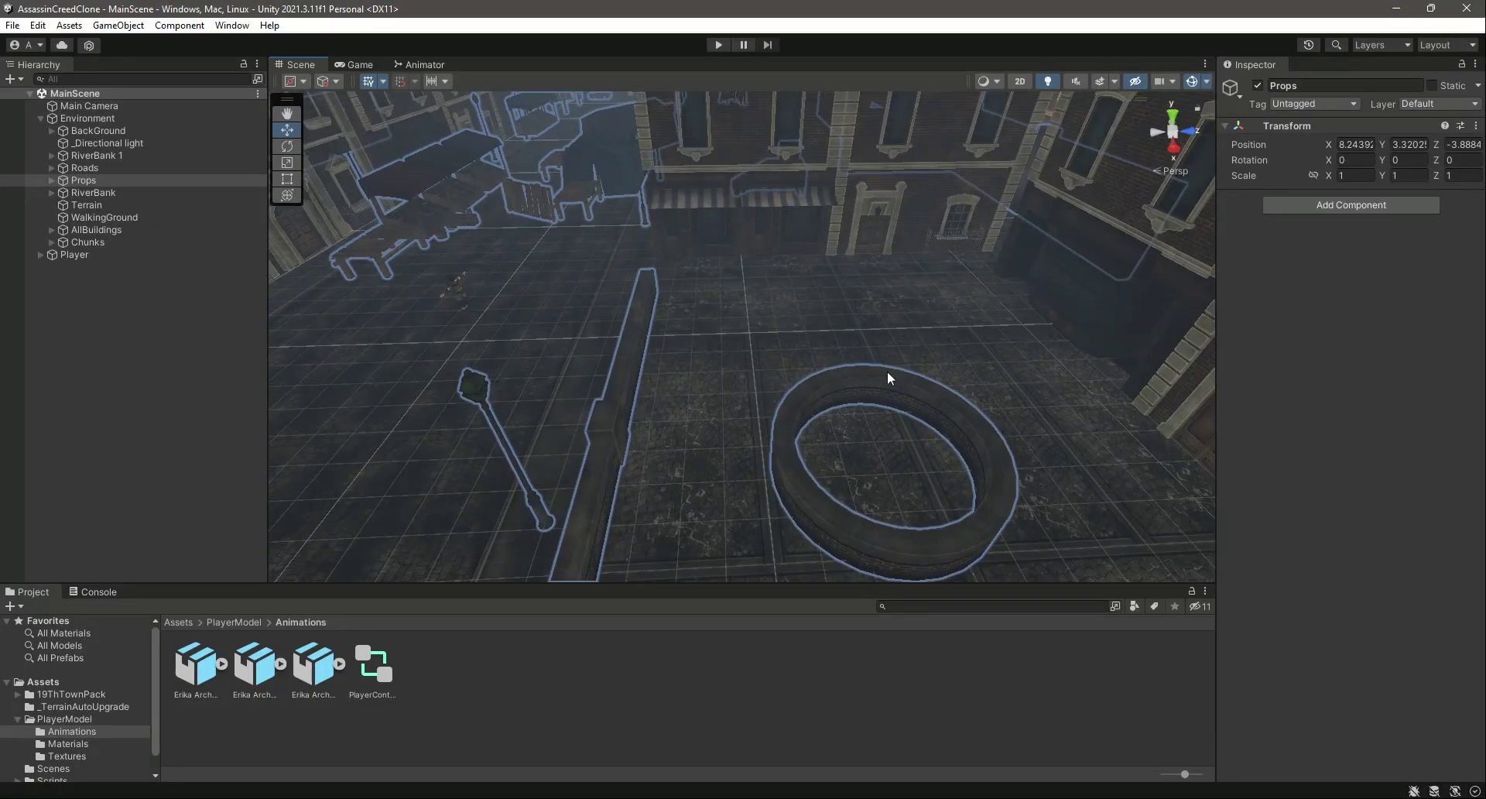
{"action": "left_click", "coordinate": [797, 391]}
{"action": "scroll", "coordinate": [141, 430], "scroll_direction": "down", "scroll_amount": 3}
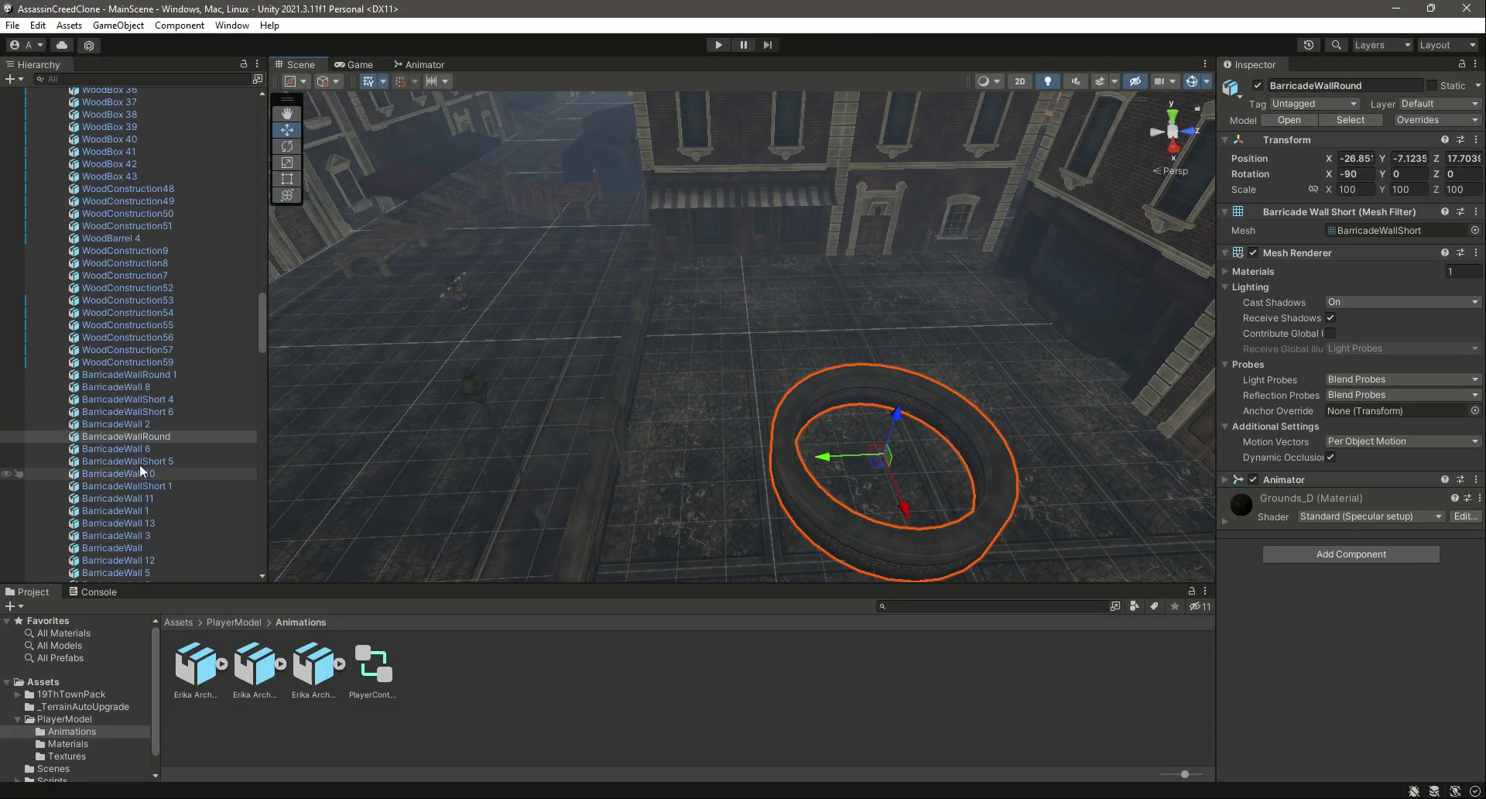
{"action": "left_click", "coordinate": [1382, 554]}
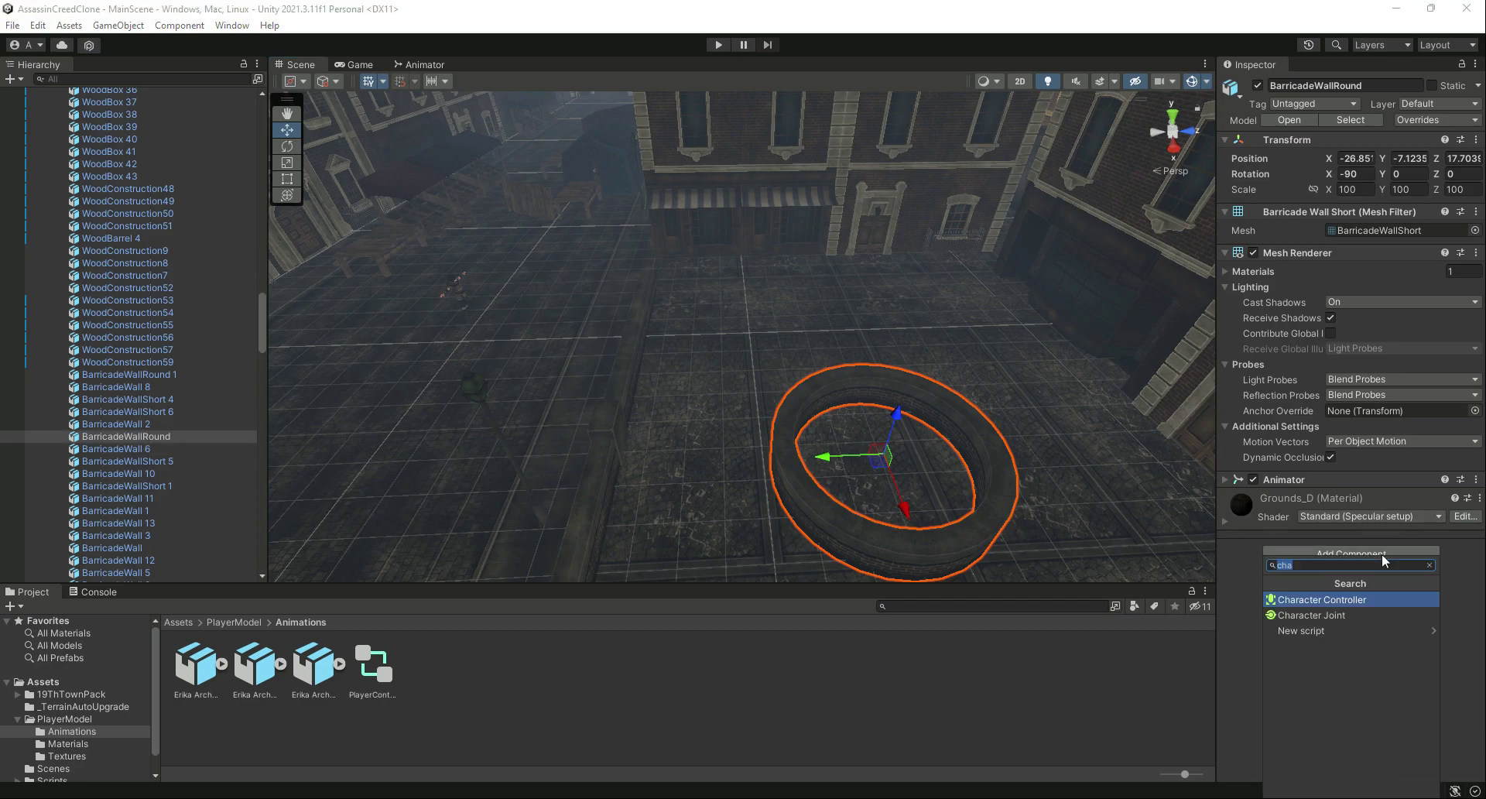
{"action": "type", "text": "coll"}
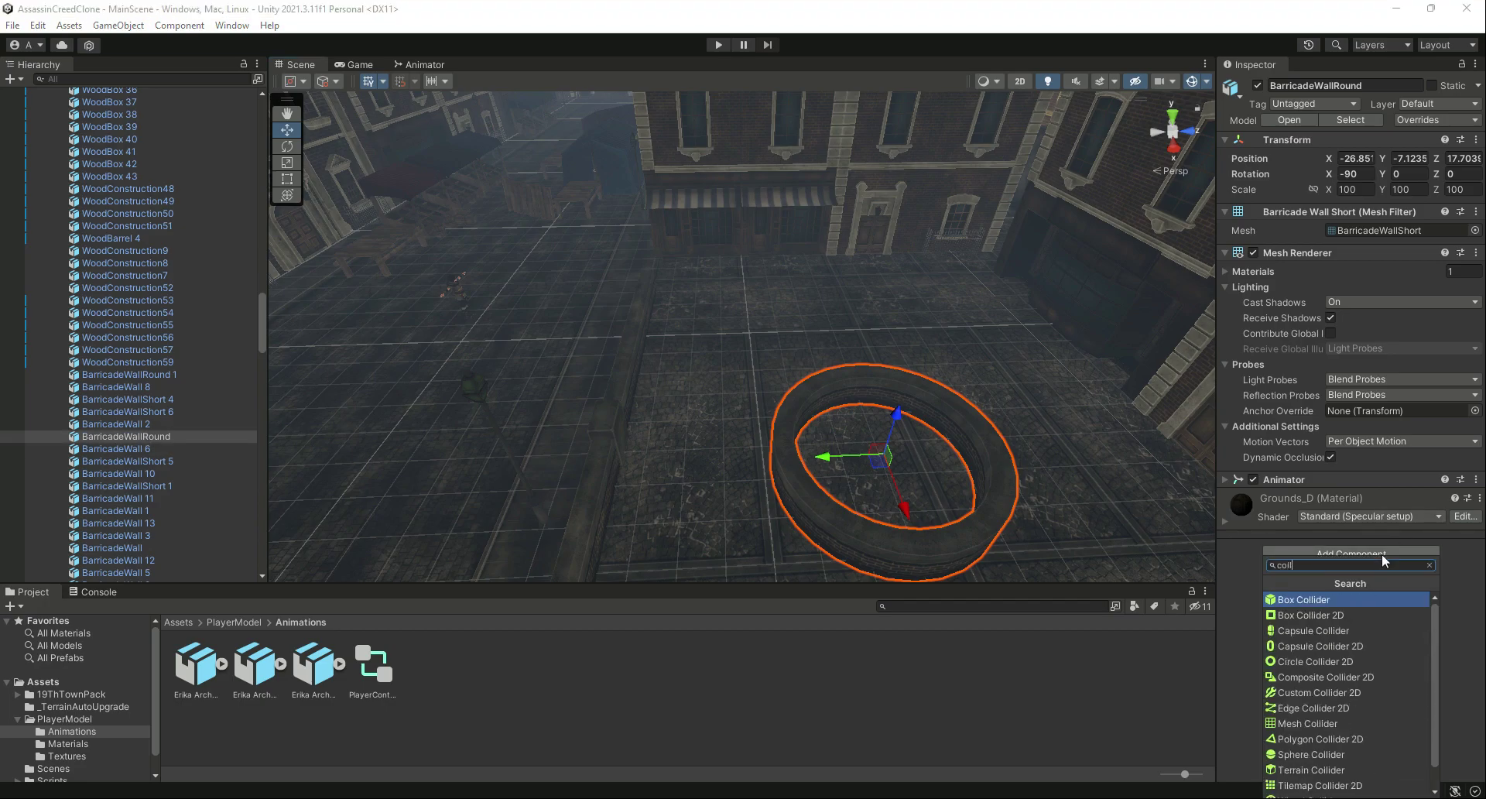
{"action": "key", "text": "Return"}
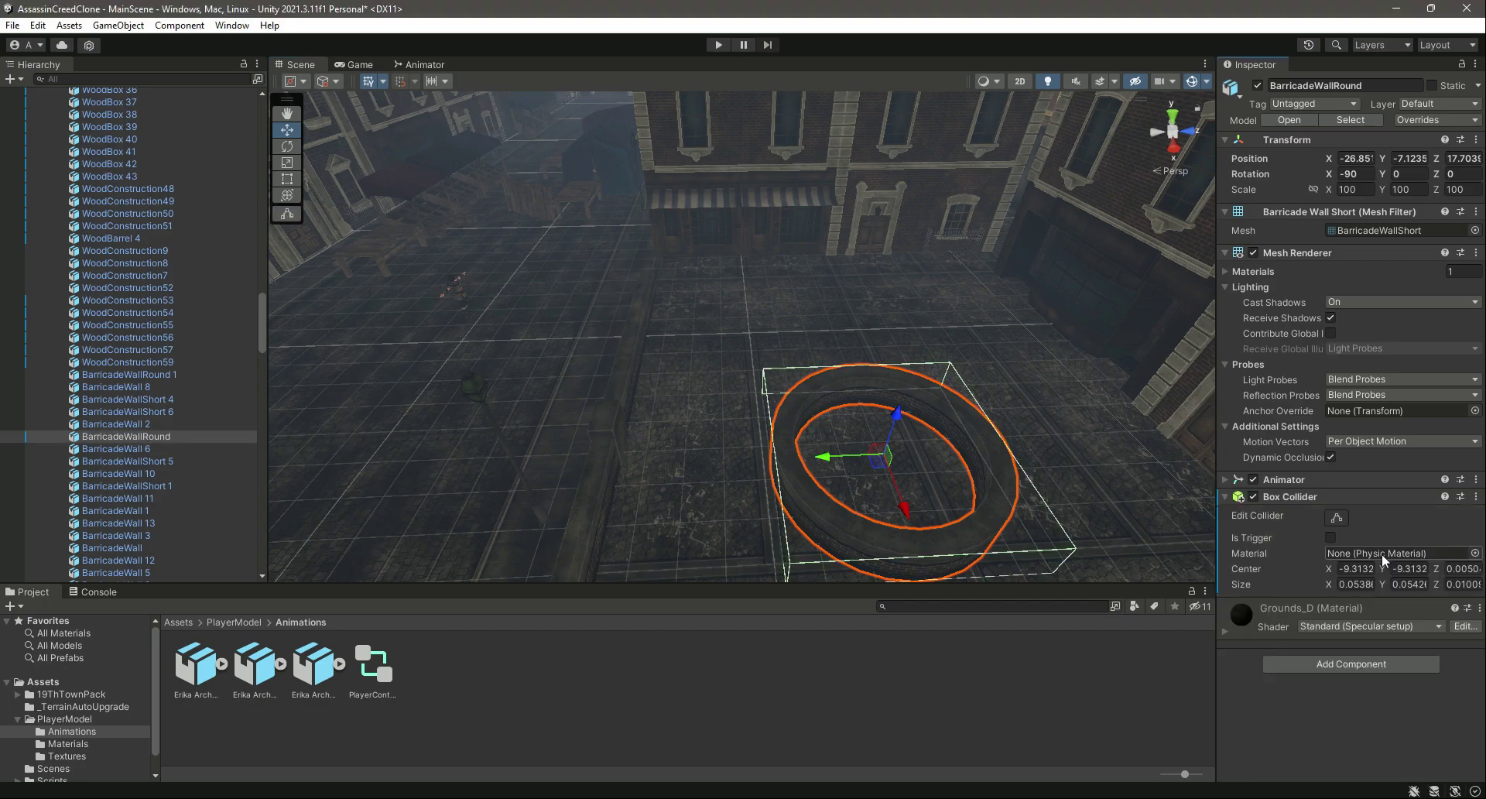
{"action": "left_click", "coordinate": [1343, 517]}
- Play-test the scene by running the character around and against the round barricade wall to check its collision, and stop the game
{"action": "left_click", "coordinate": [717, 45]}
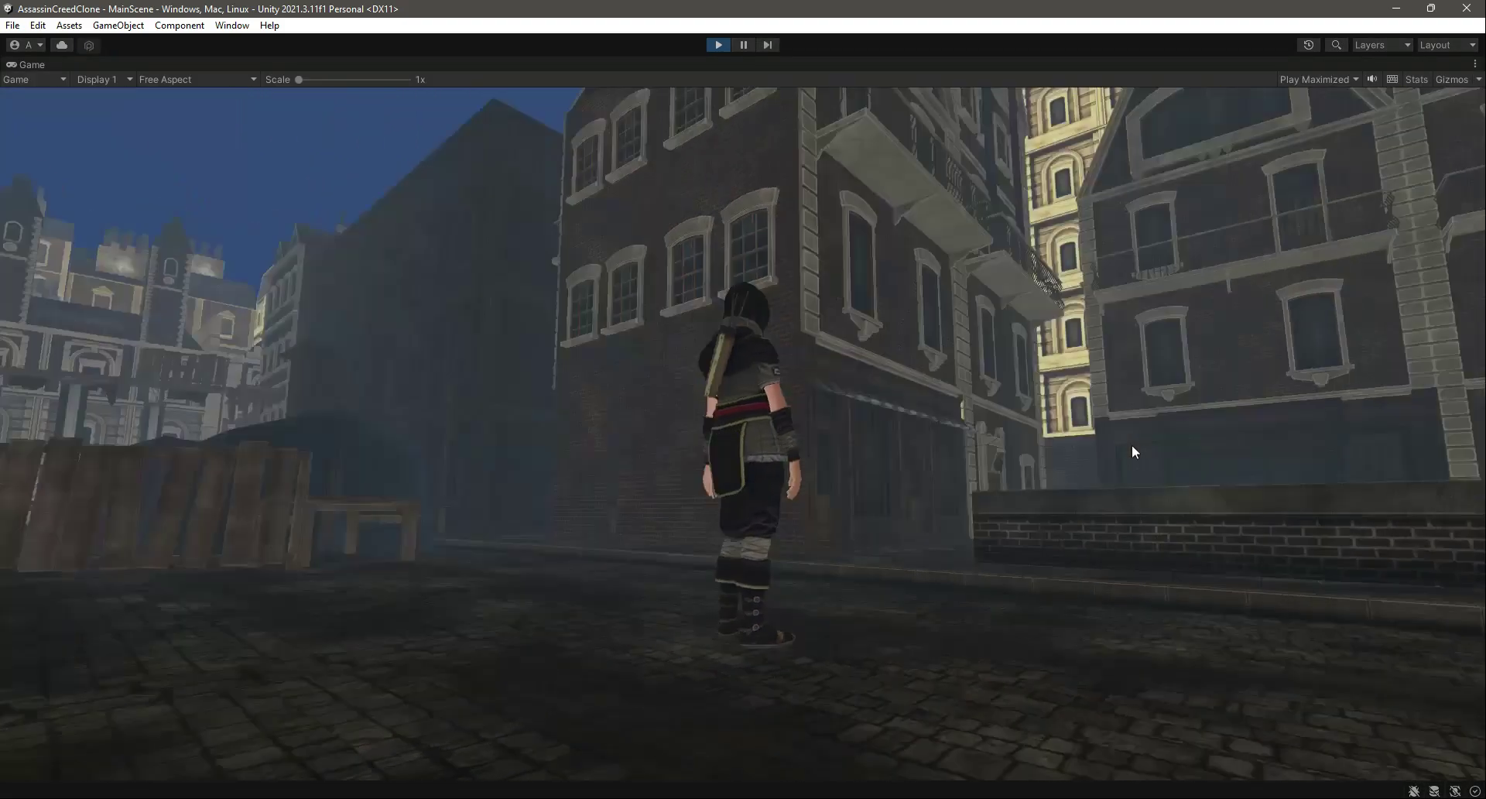
{"action": "key", "text": "w"}
{"action": "key", "text": "w"}
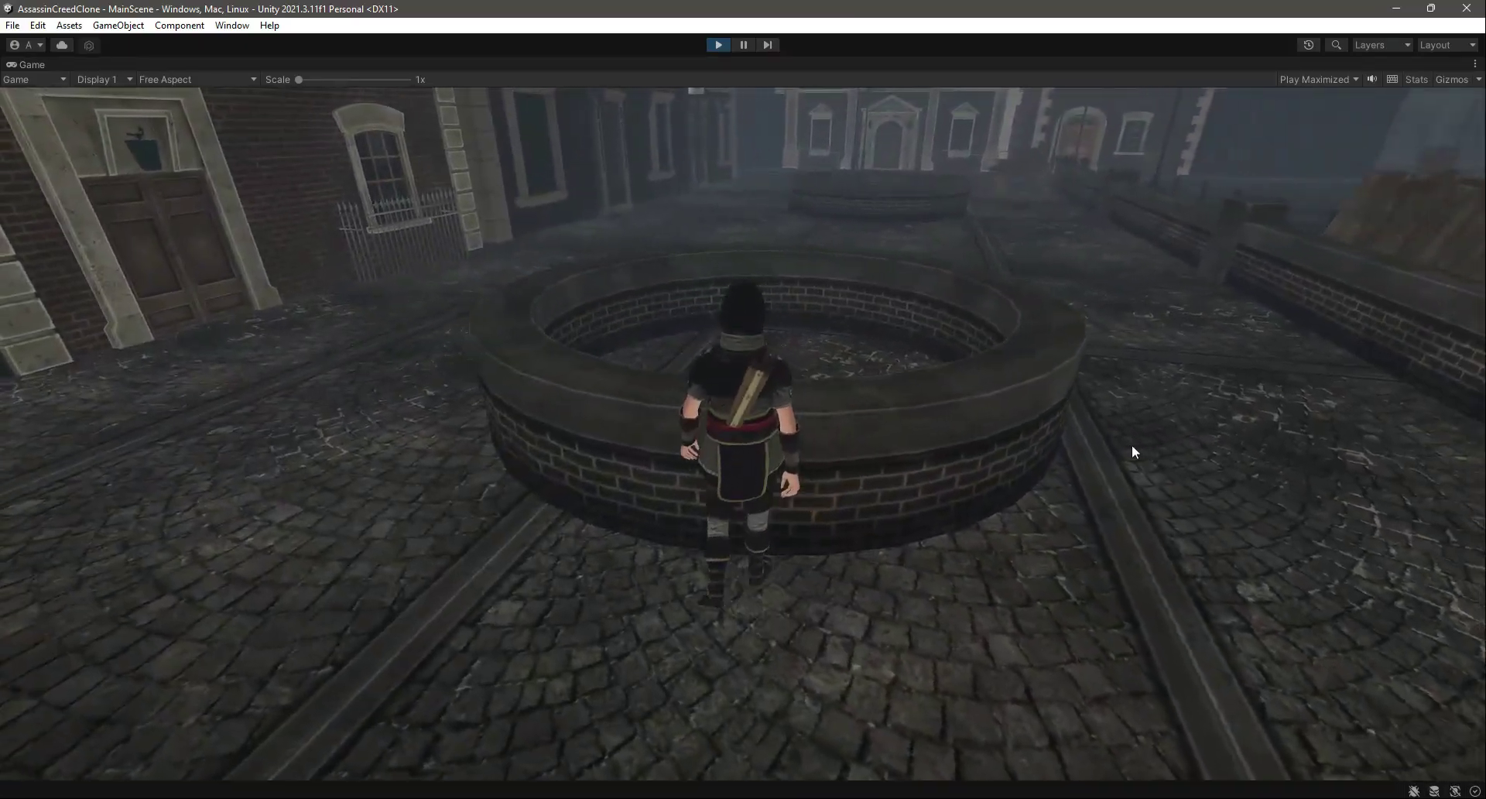
{"action": "key", "text": "a"}
{"action": "key", "text": "w"}
{"action": "key", "text": "w"}
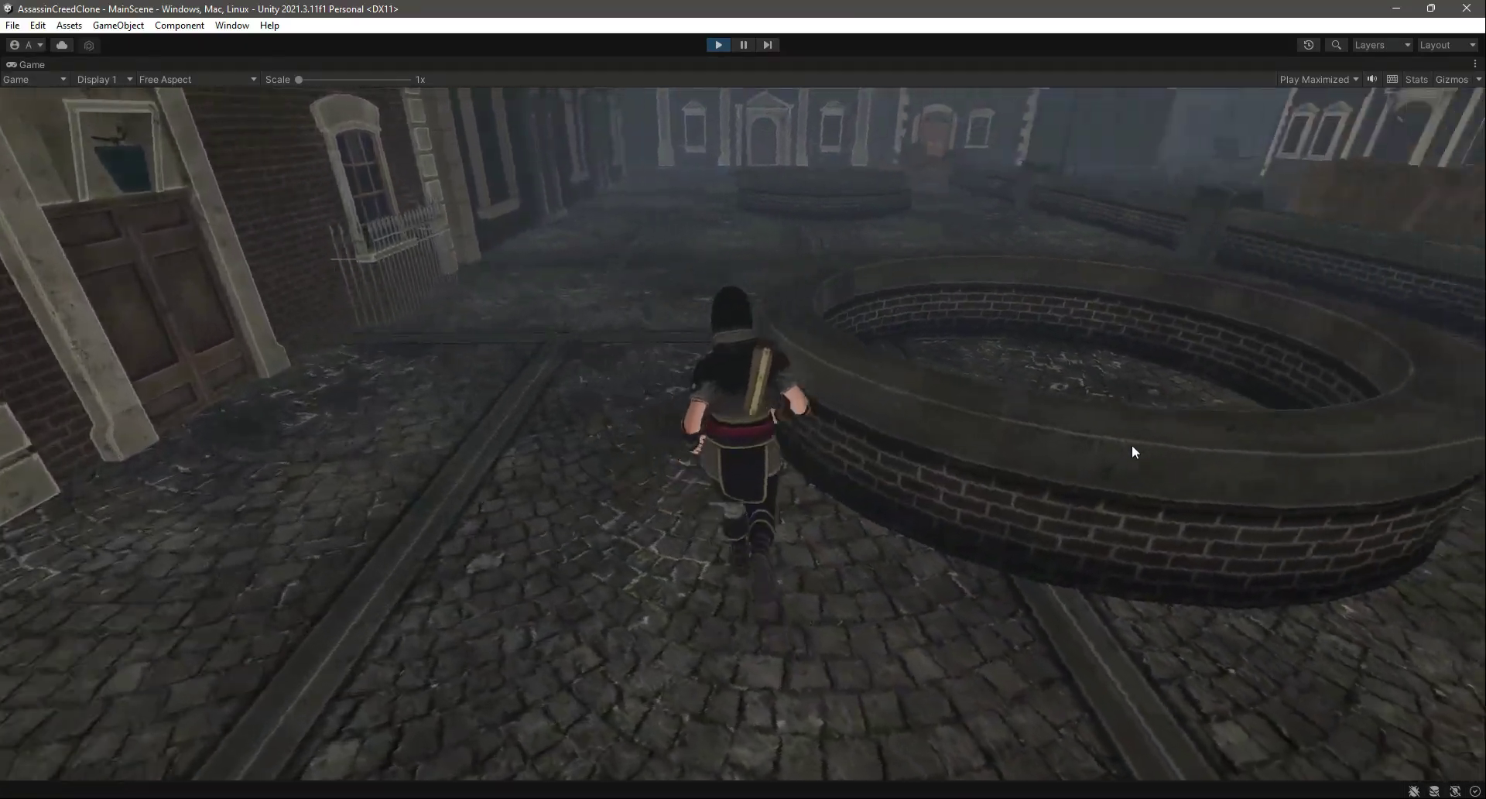
{"action": "key", "text": "d"}
{"action": "key", "text": "d"}
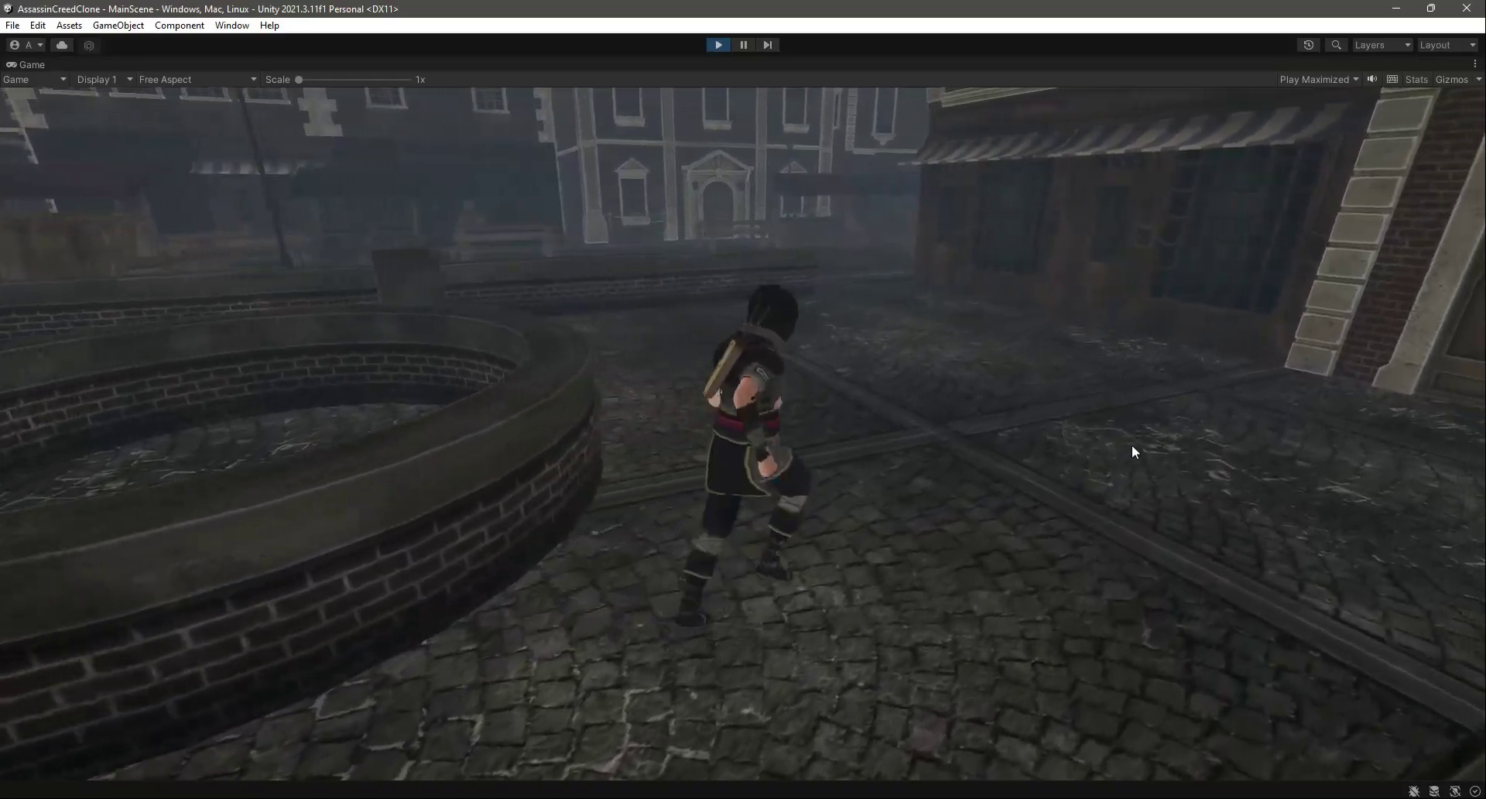
{"action": "key", "text": "w"}
{"action": "key", "text": "d"}
{"action": "key", "text": "a"}
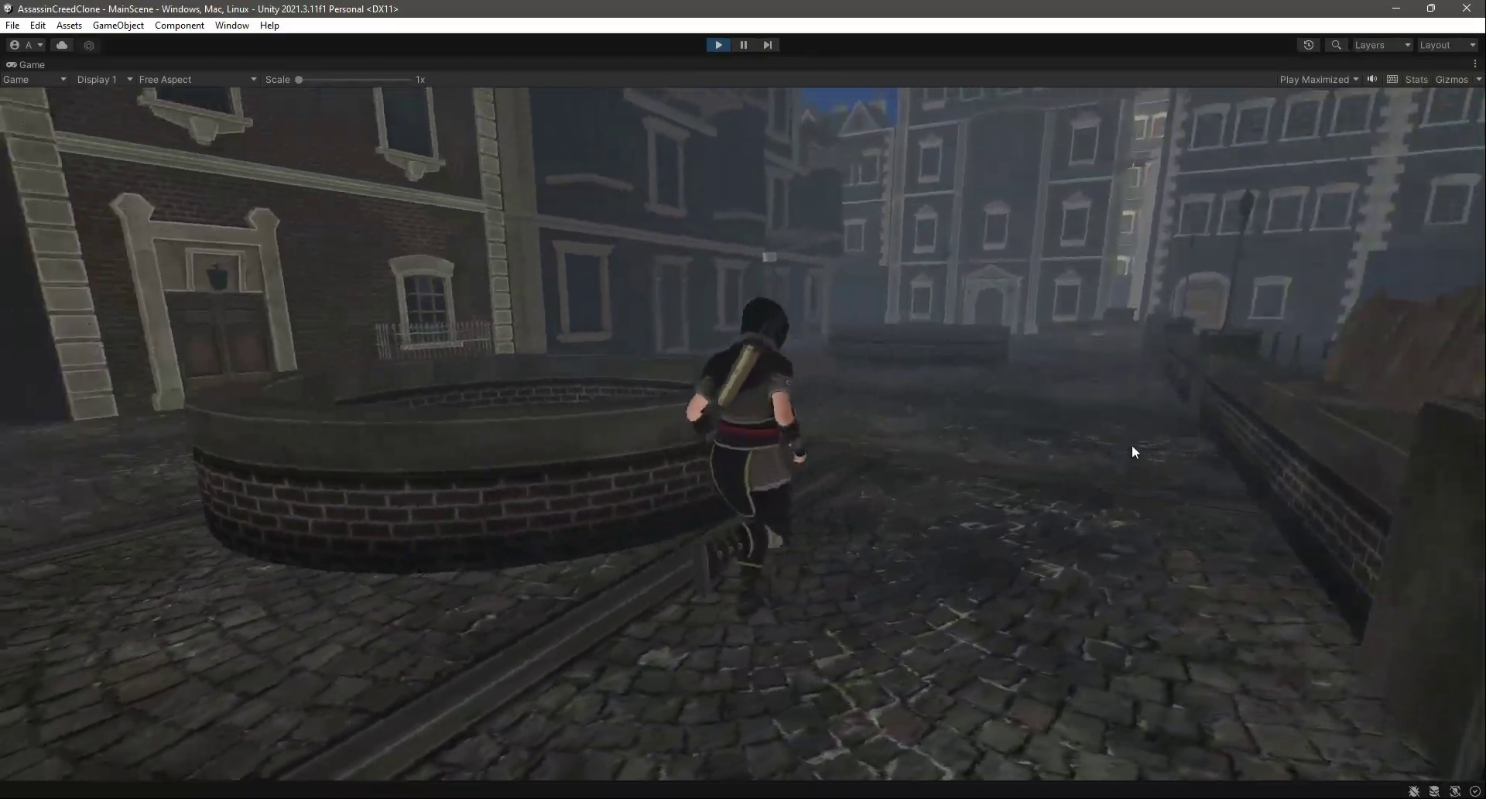
{"action": "key", "text": "s"}
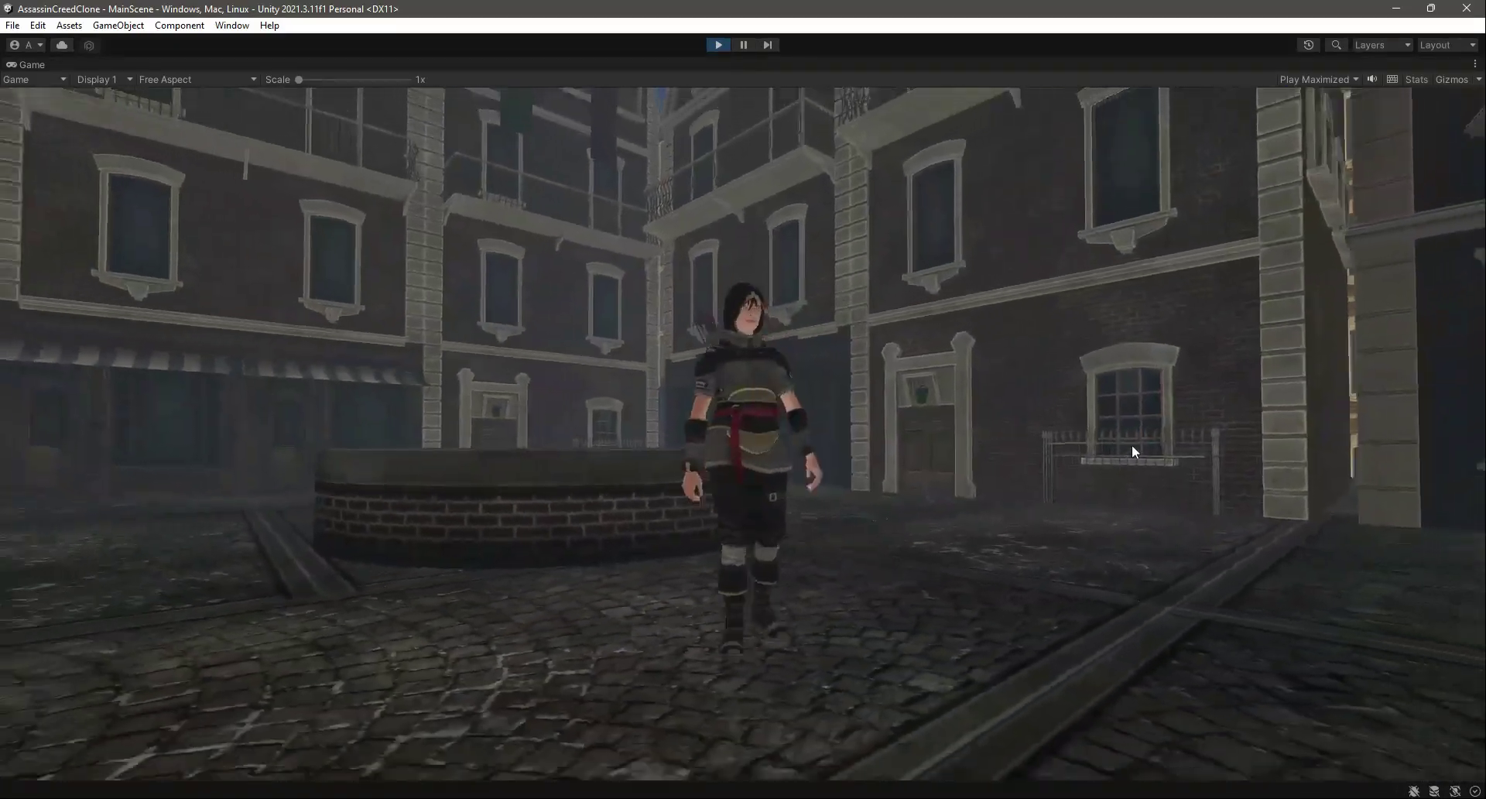
{"action": "key", "text": "w"}
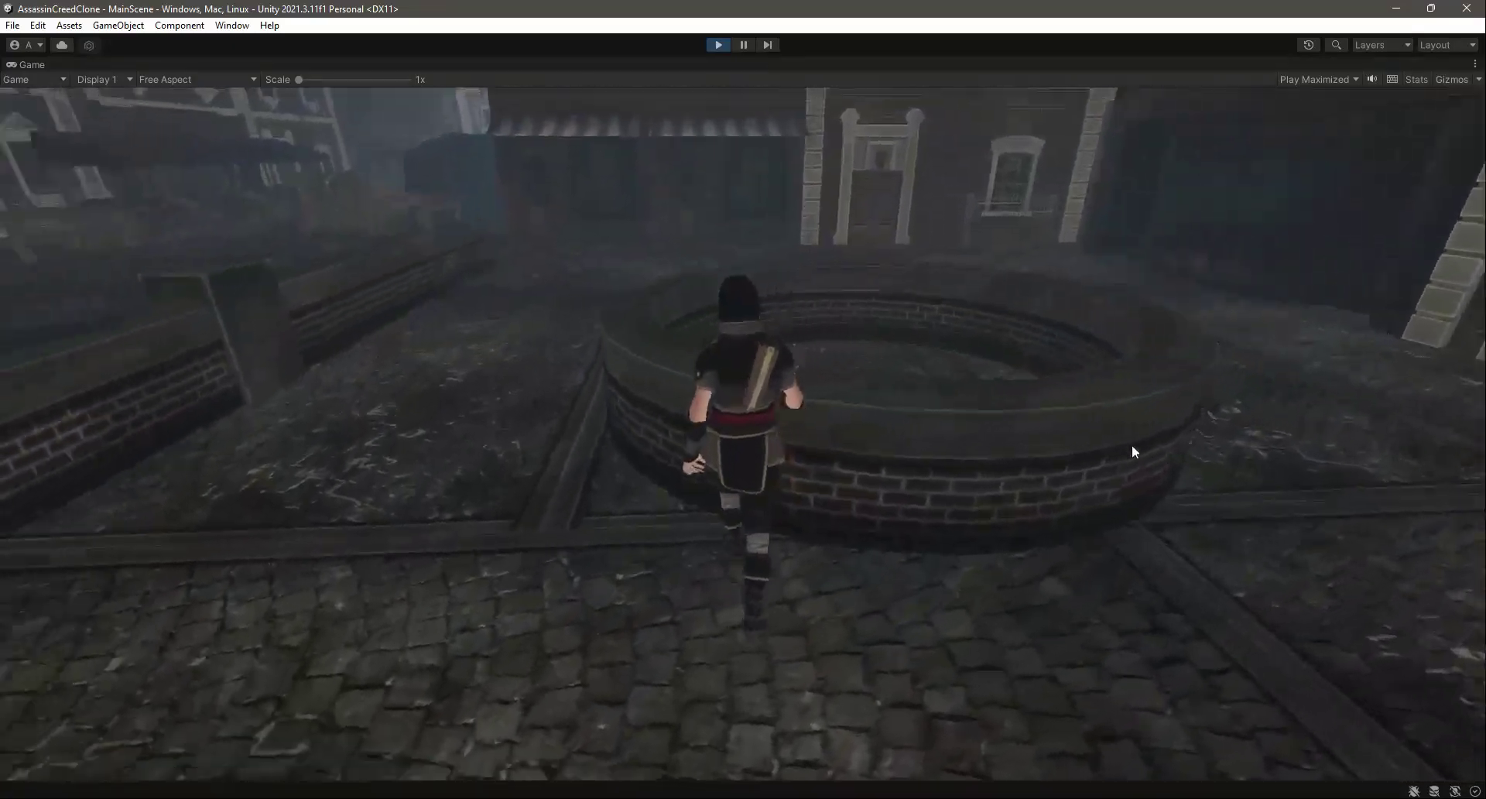
{"action": "key", "text": "a"}
{"action": "key", "text": "w"}
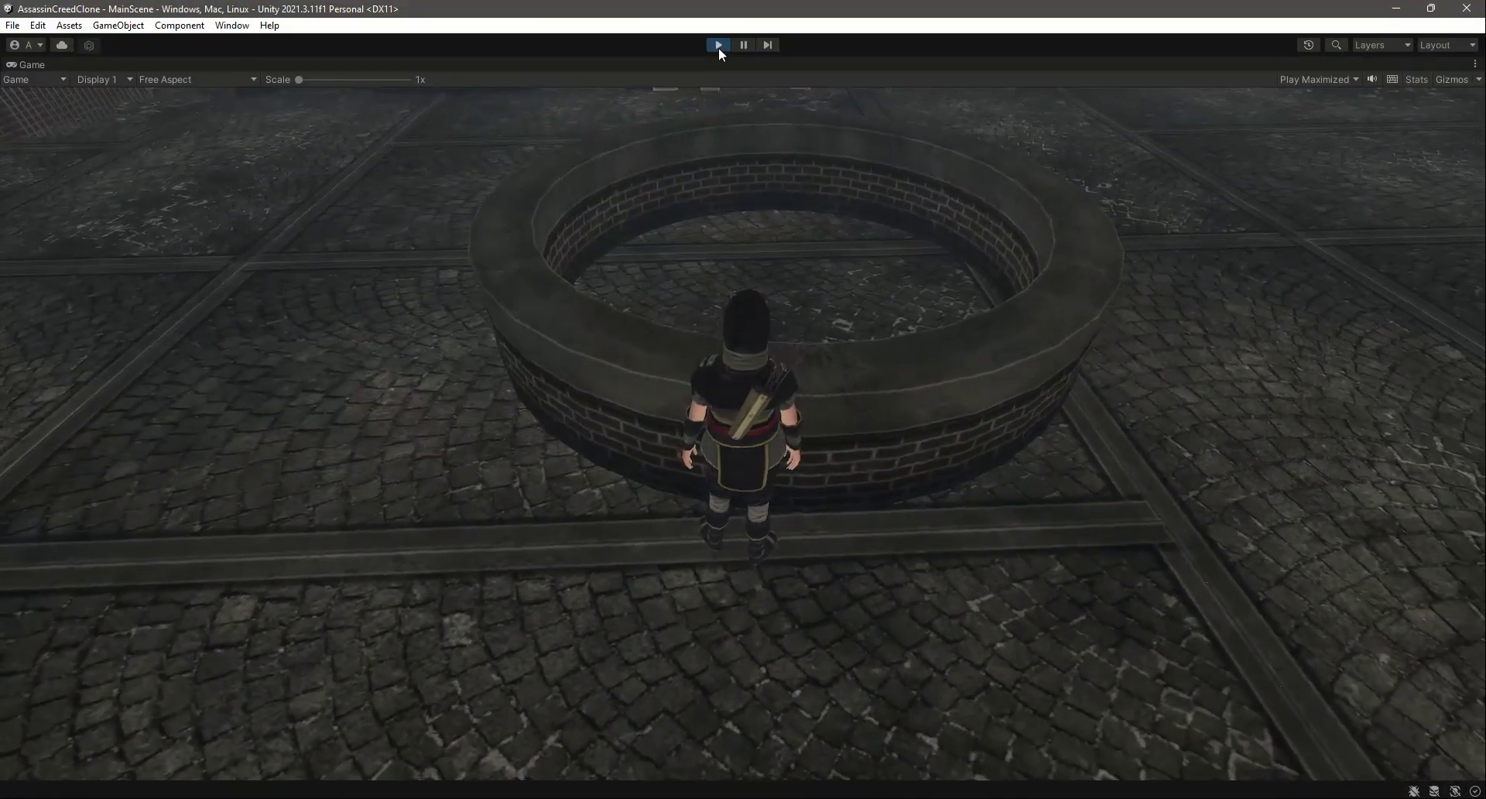
{"action": "left_click", "coordinate": [718, 45]}
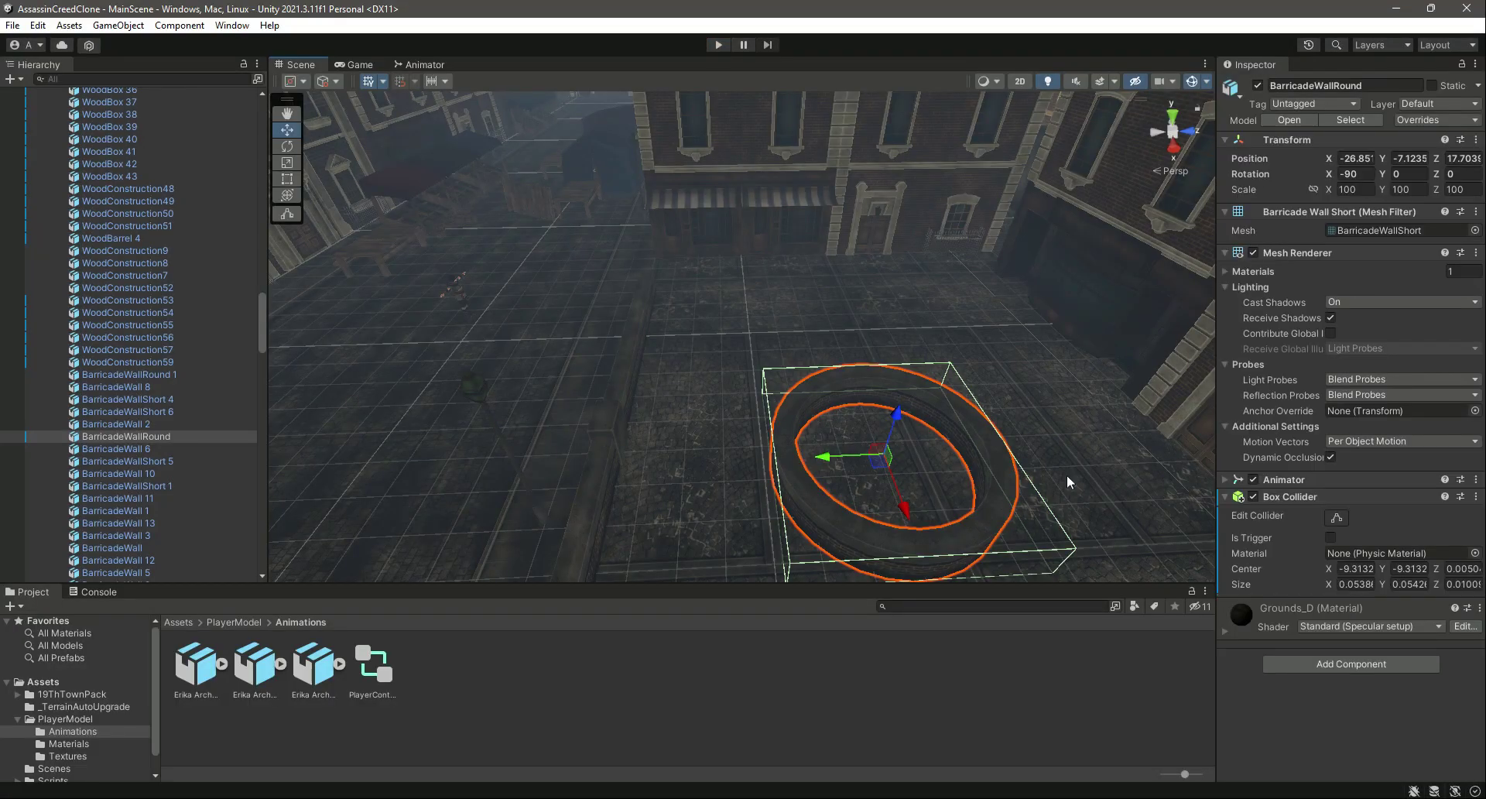
- Replace the Box Collider on BarricadeWallRound with a Mesh Collider
{"action": "left_click", "coordinate": [1475, 497]}
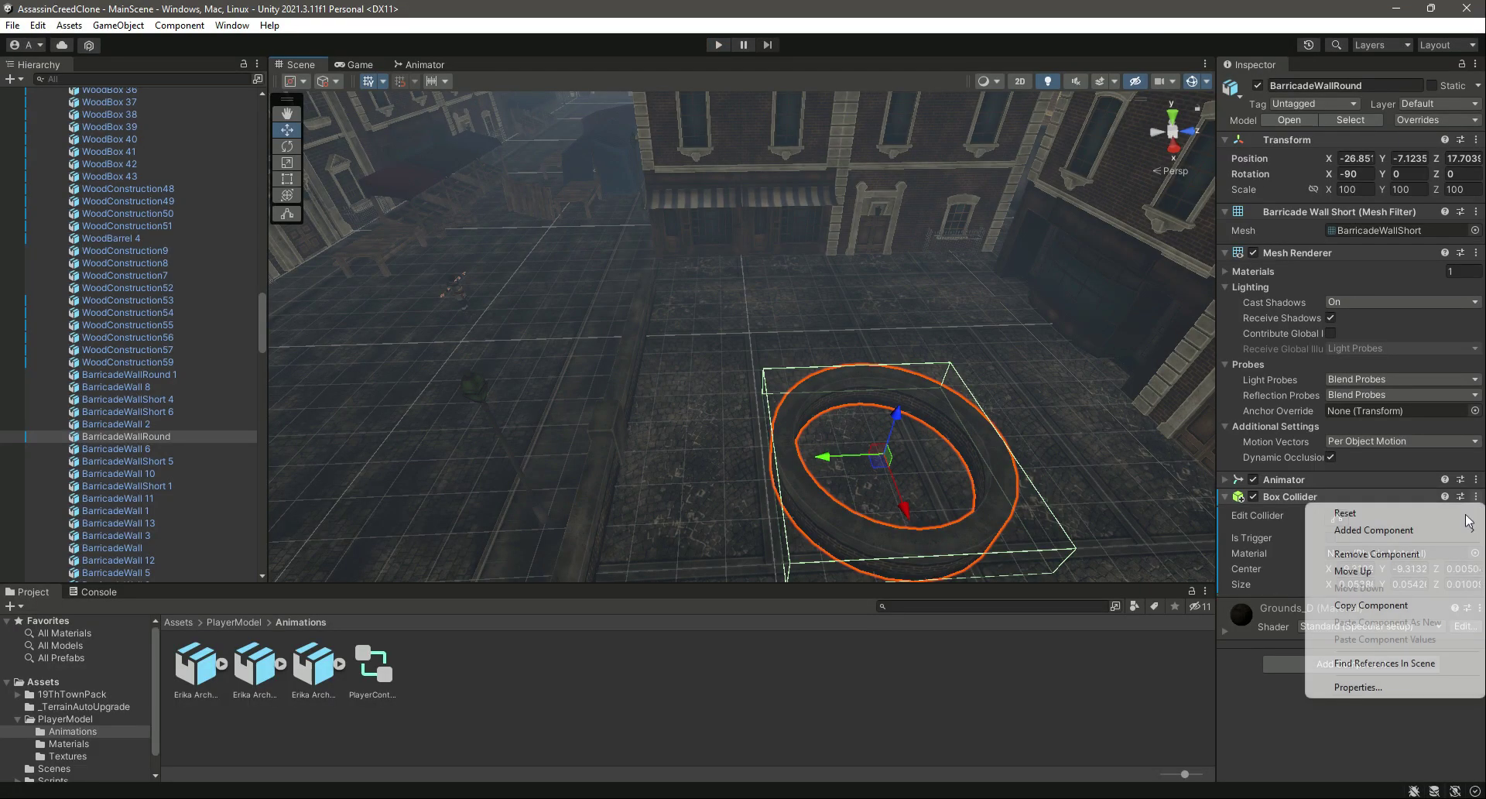
{"action": "left_click", "coordinate": [1418, 554]}
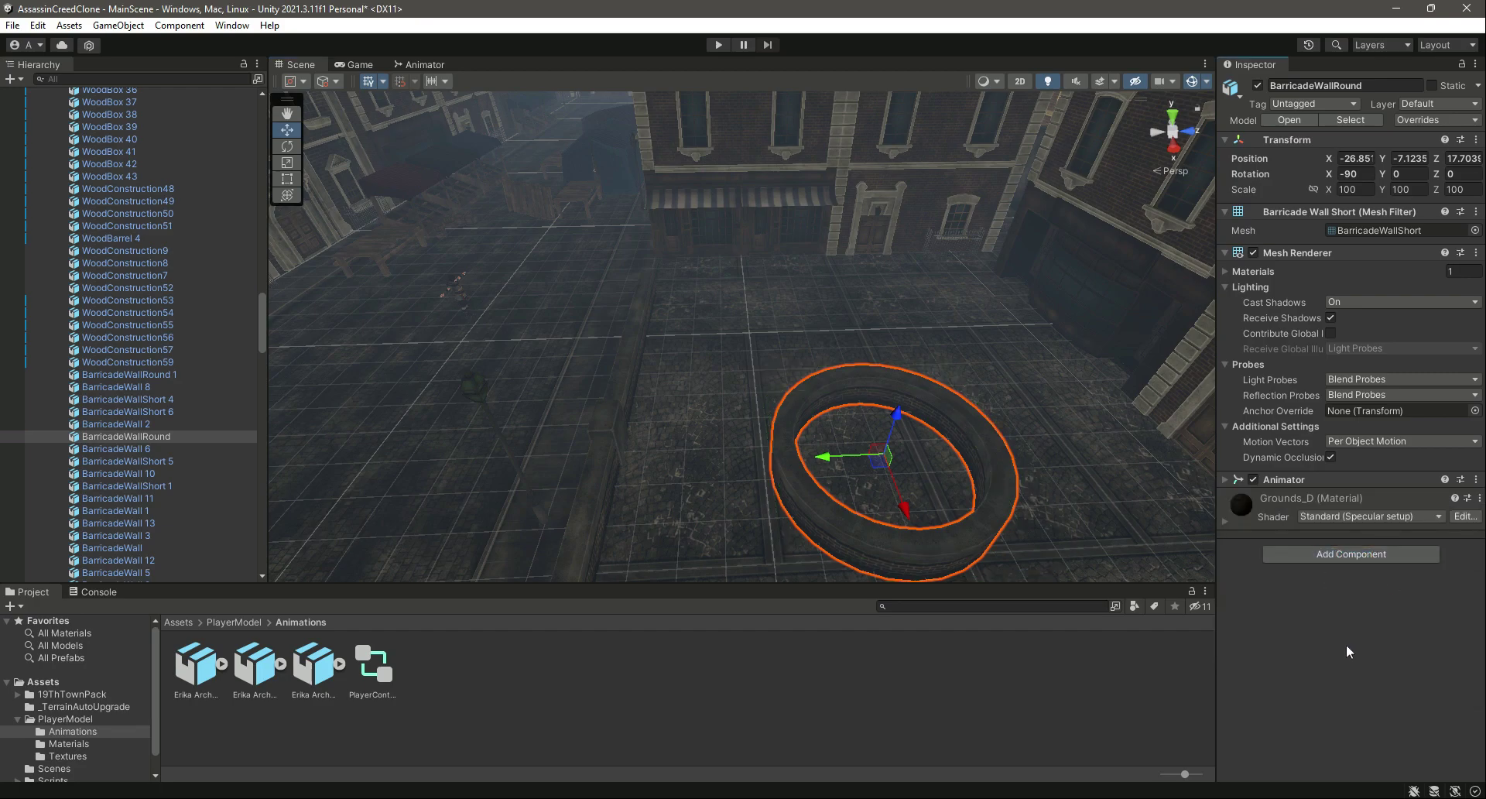
{"action": "left_click", "coordinate": [1348, 554]}
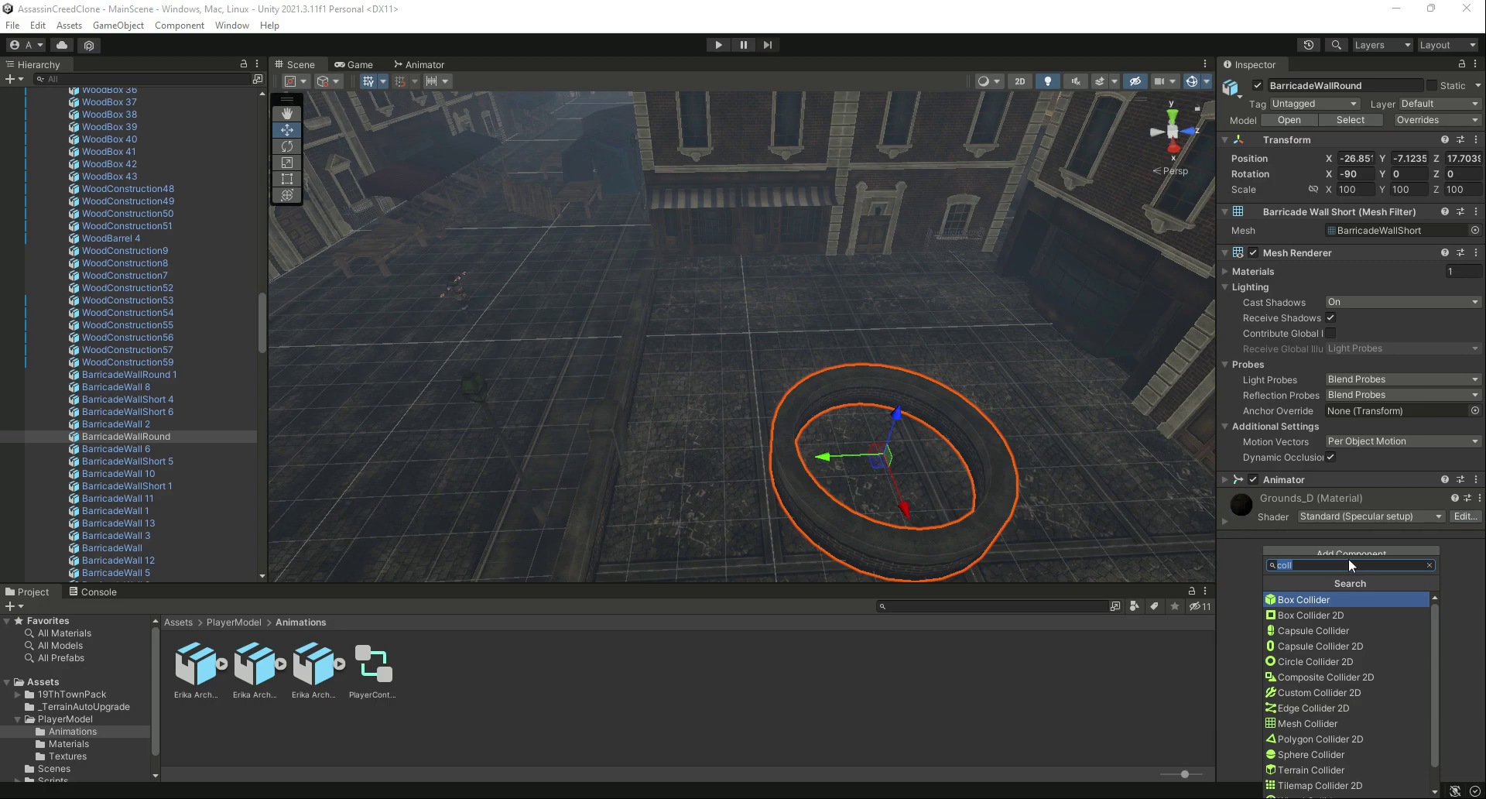
{"action": "type", "text": "mes"}
{"action": "key", "text": "Return"}
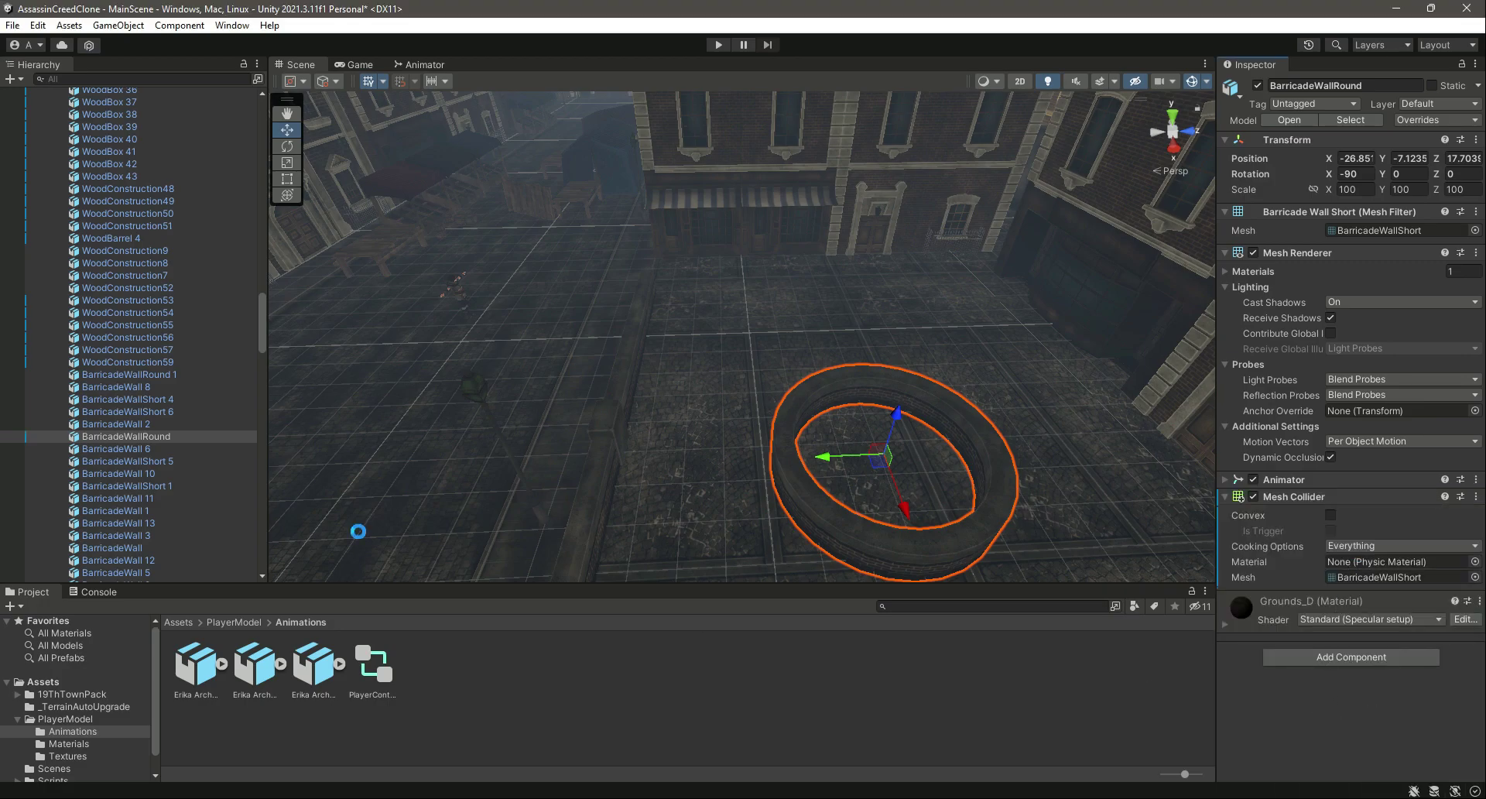
- Unpack the BarricadeWallRound prefab instance and select the object again
{"action": "right_click", "coordinate": [129, 438]}
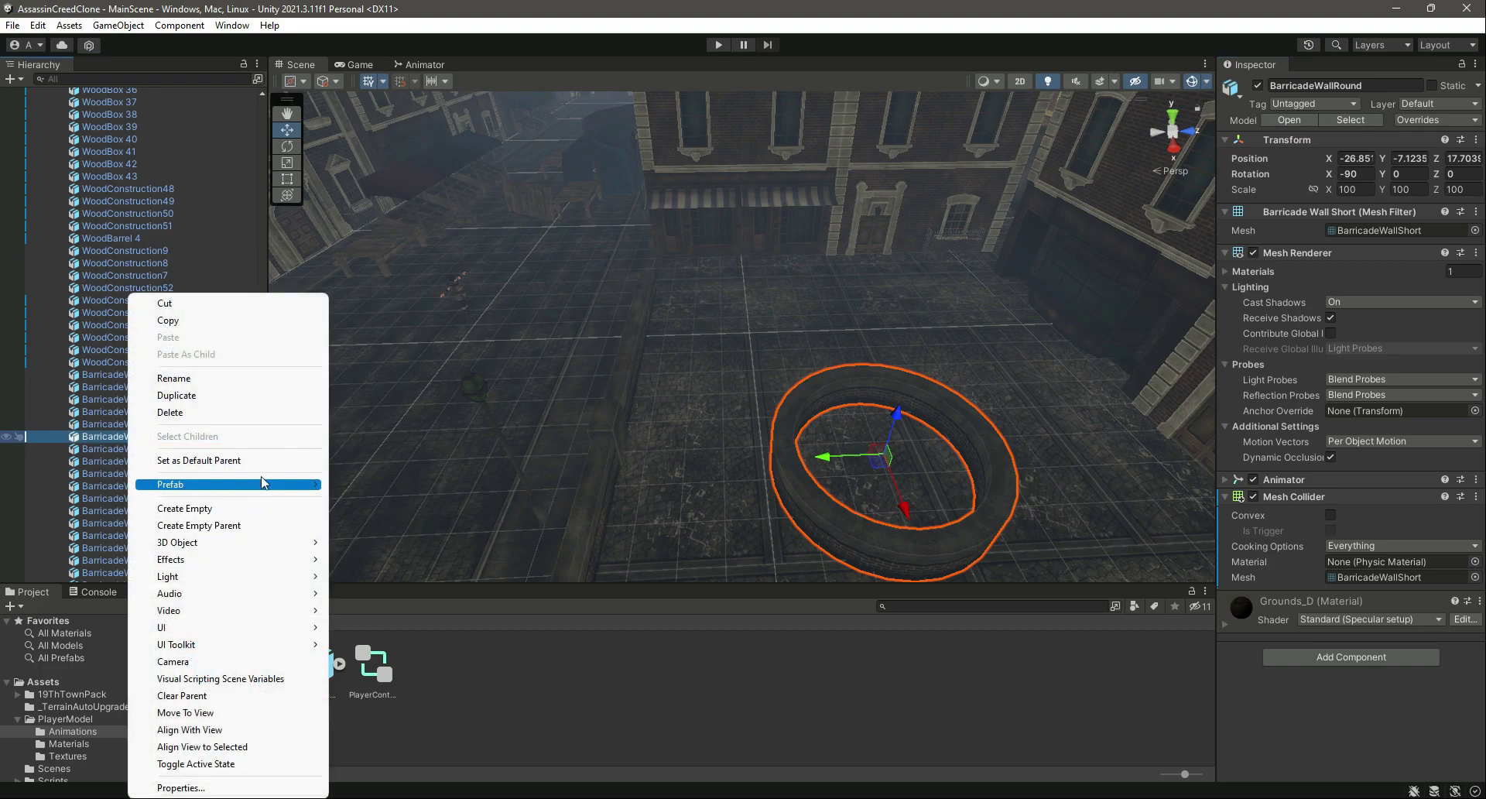
{"action": "left_click", "coordinate": [404, 554]}
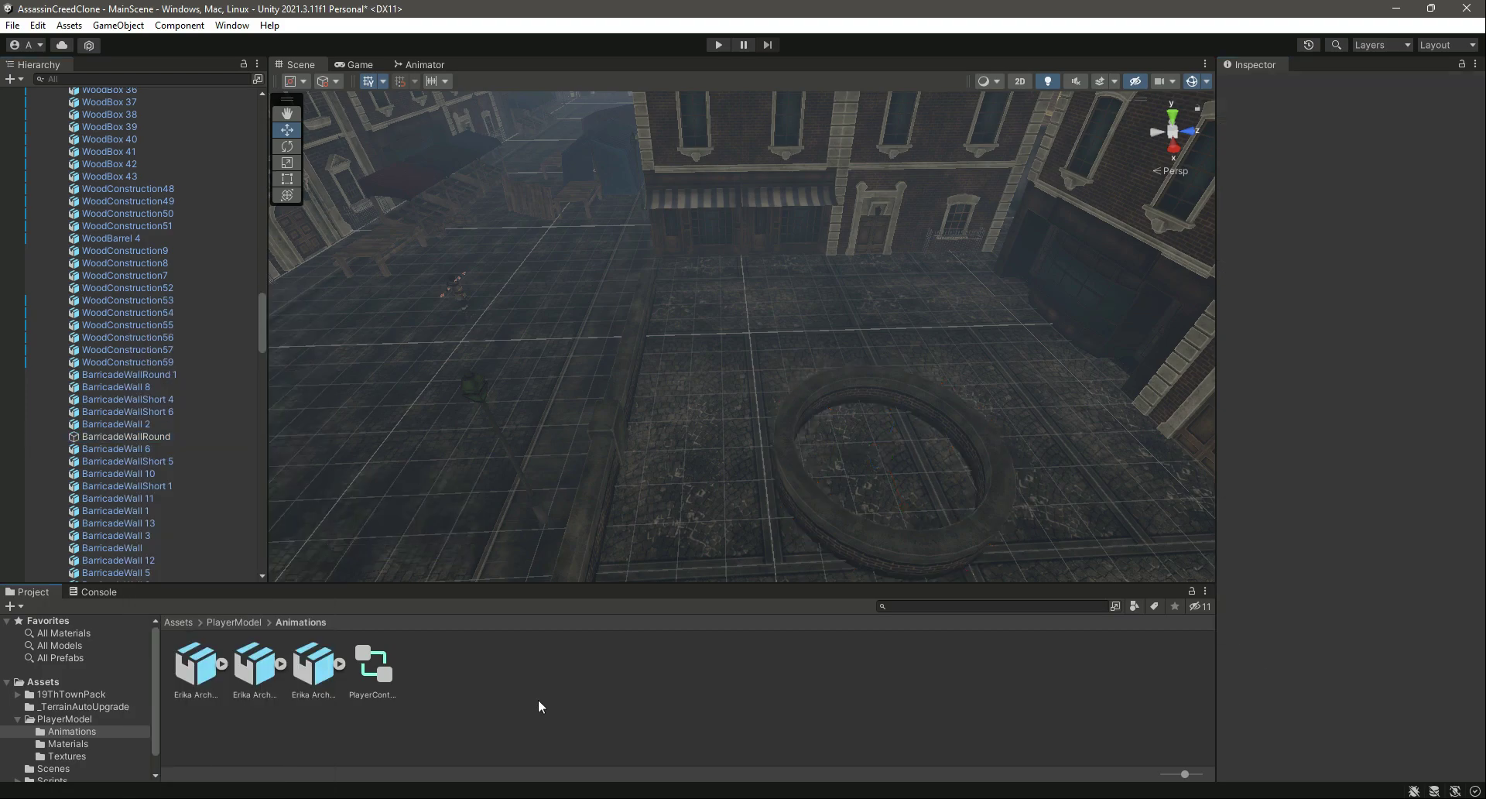
{"action": "left_click", "coordinate": [177, 439]}
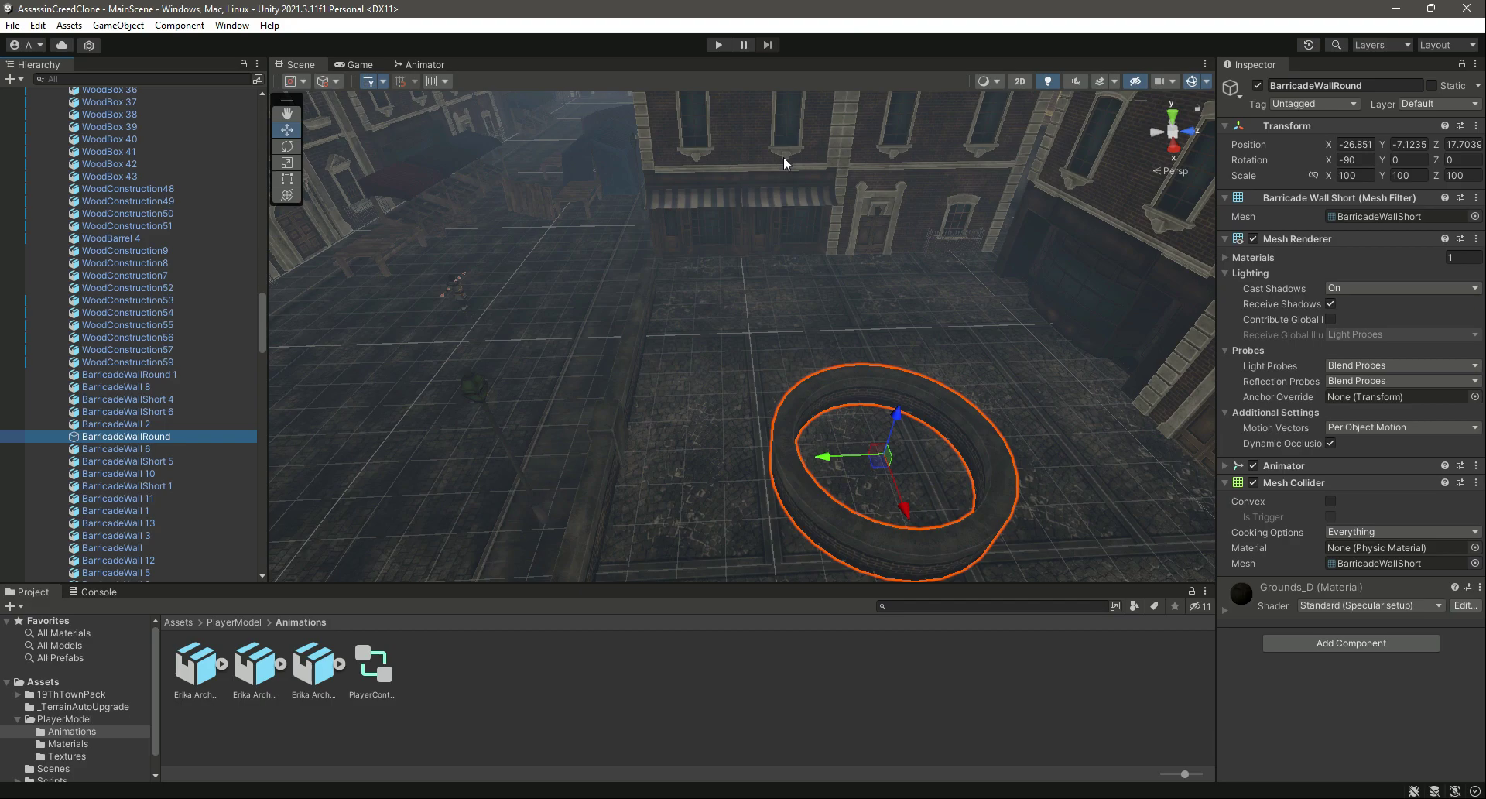
- Play-test the round barricade's Mesh Collider by running the character along its curved wall, and stop the game
{"action": "left_click", "coordinate": [715, 44]}
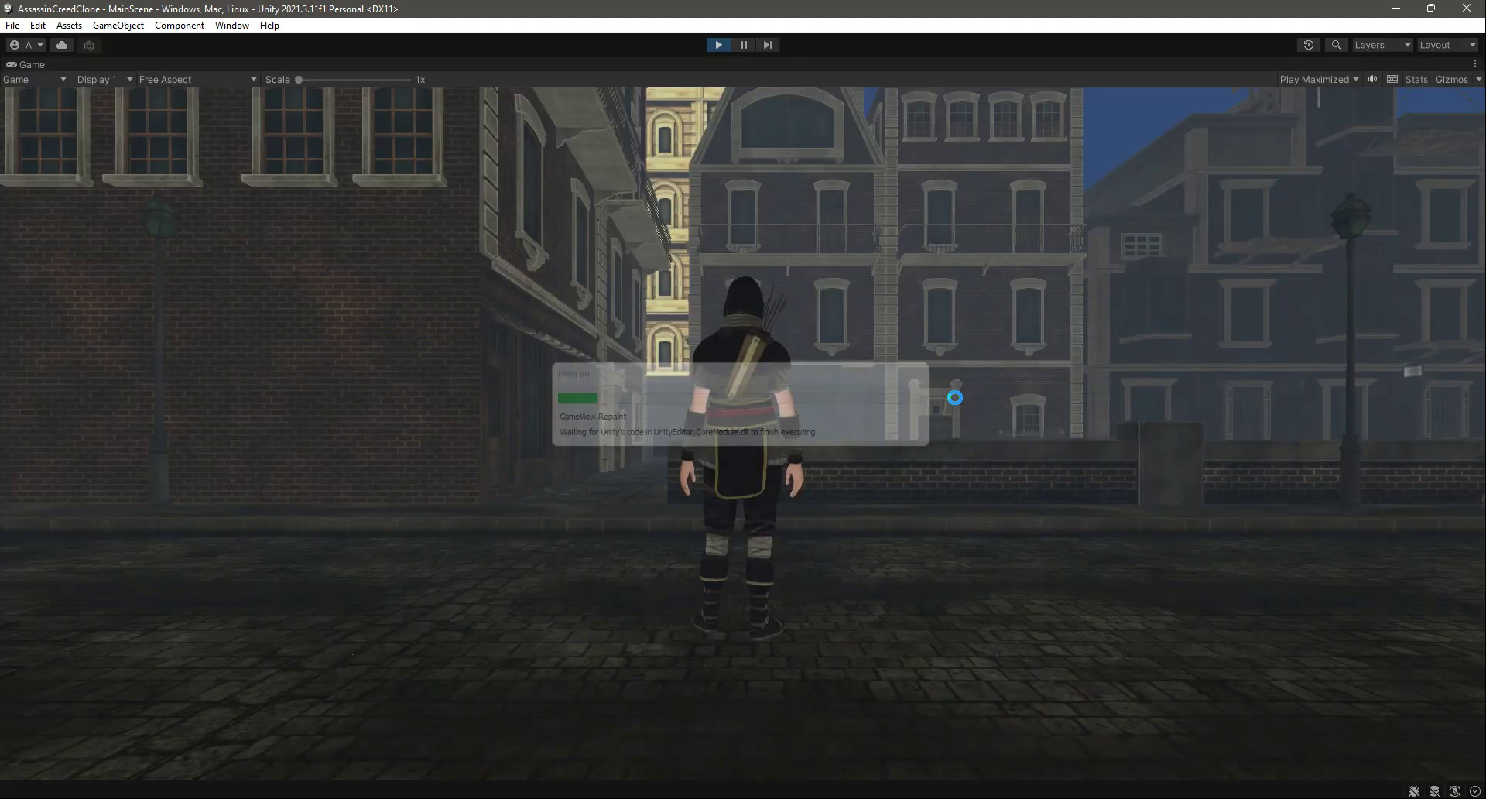
{"action": "key", "text": "w"}
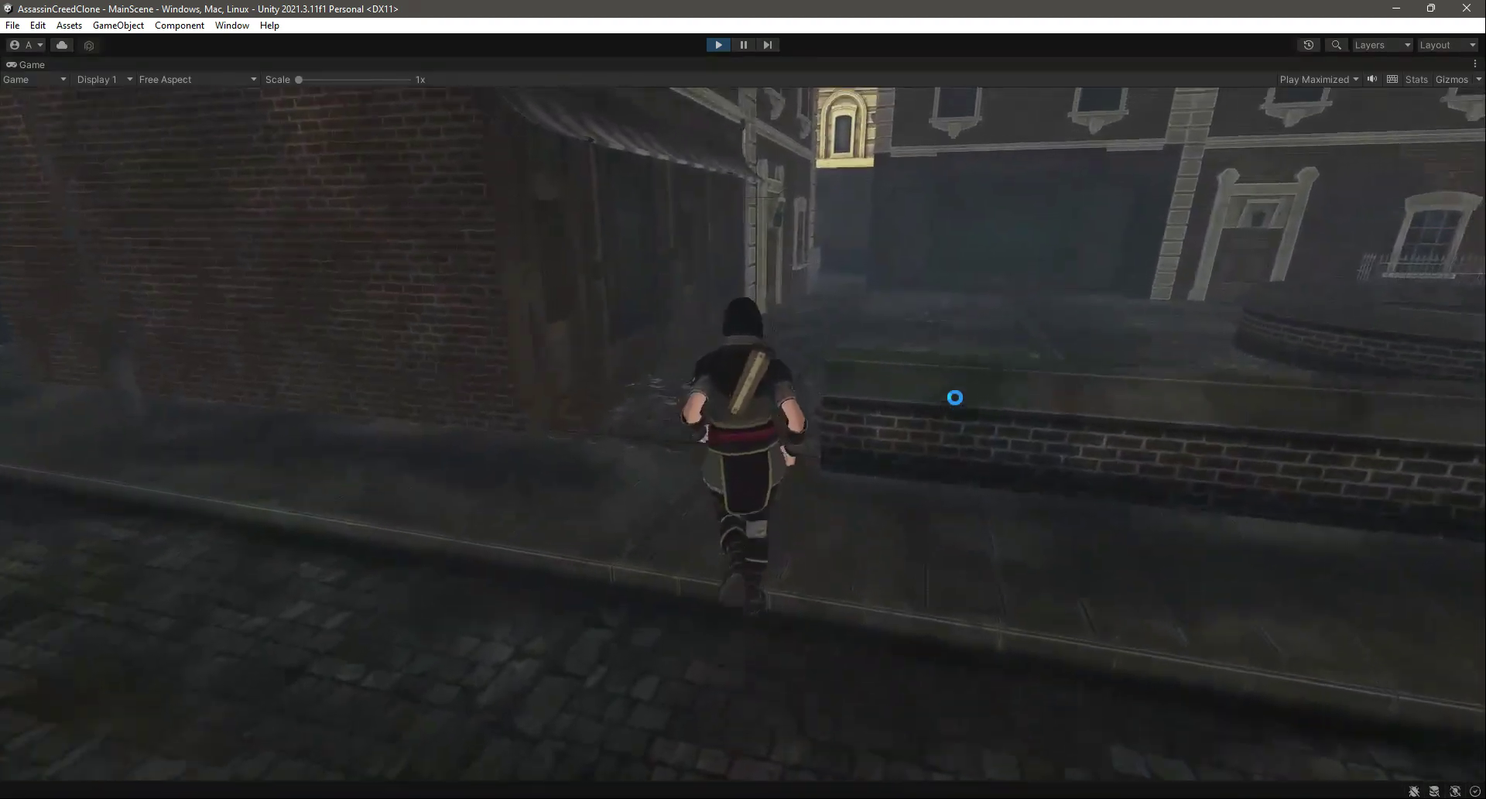
{"action": "key", "text": "w"}
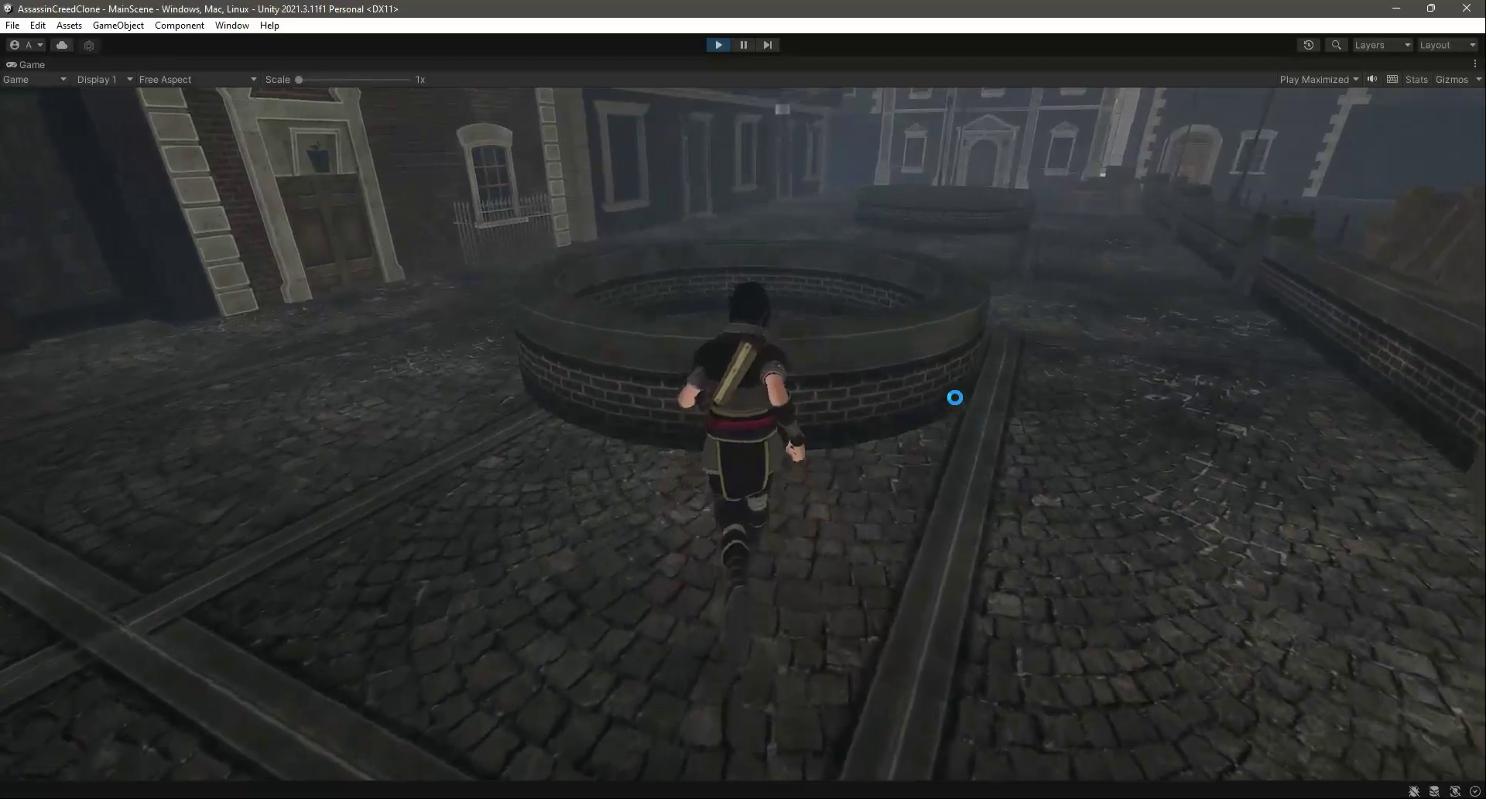
{"action": "key", "text": "w"}
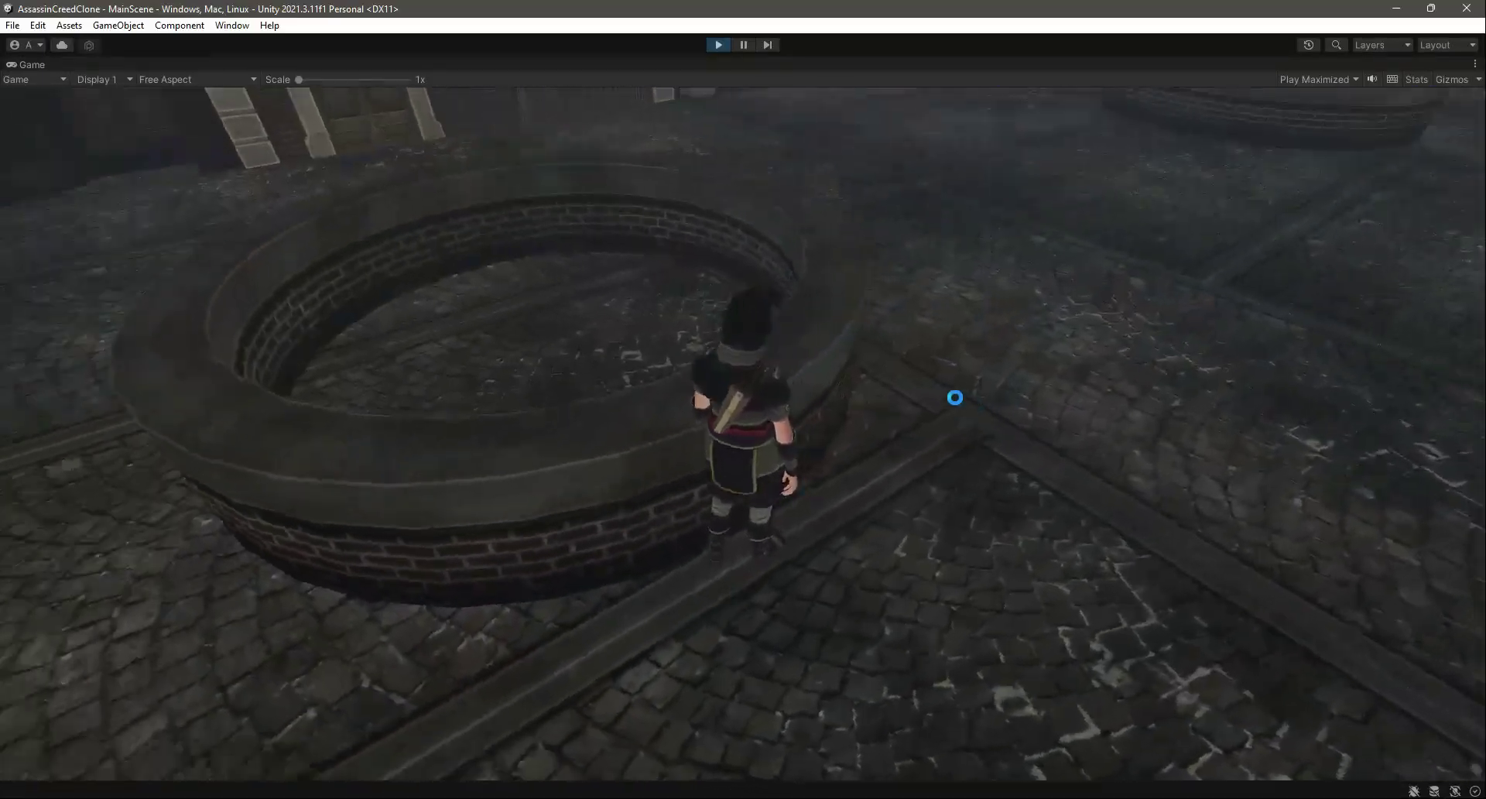
{"action": "key", "text": "w"}
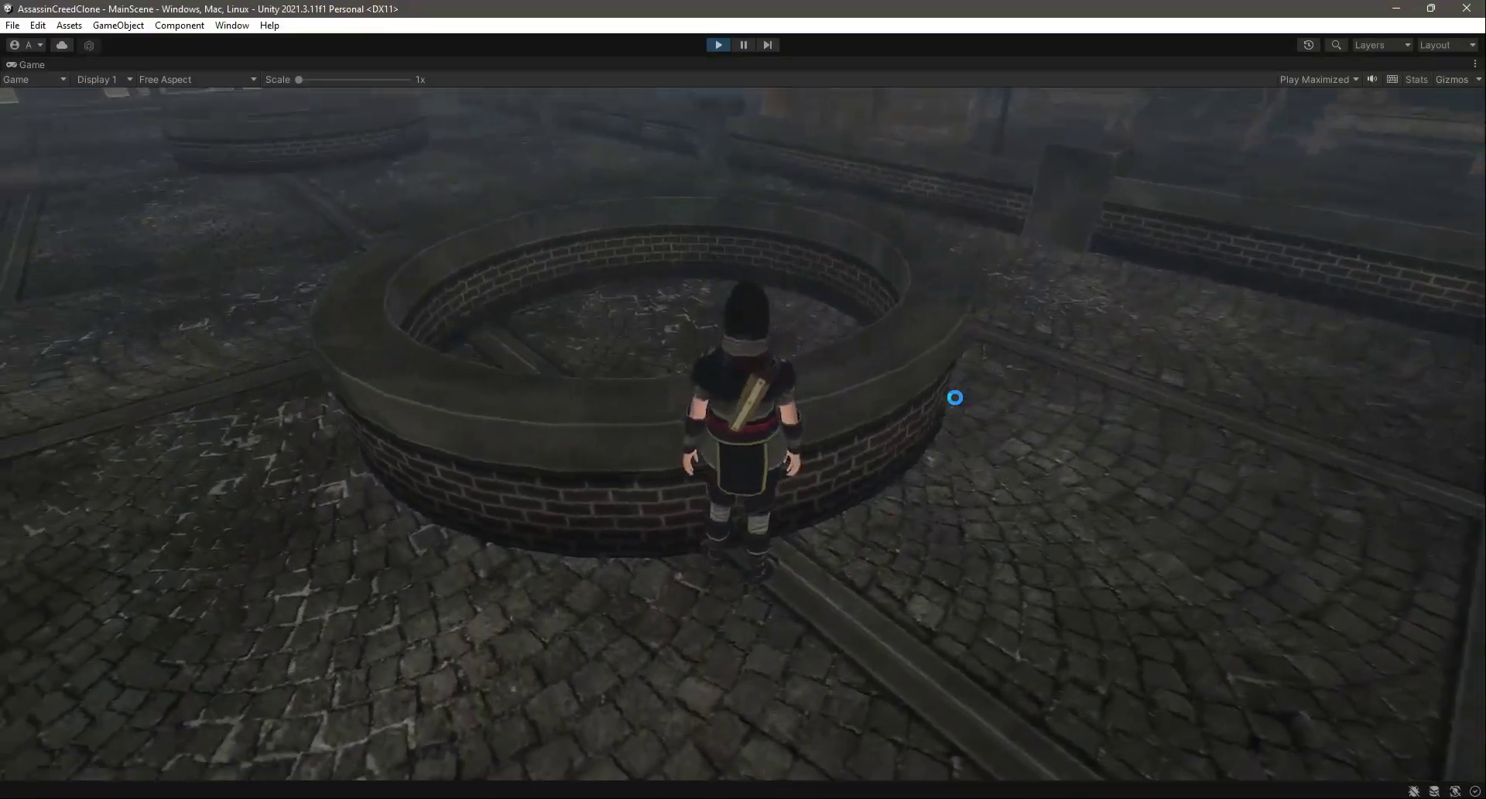
{"action": "key", "text": "w"}
{"action": "key", "text": "w"}
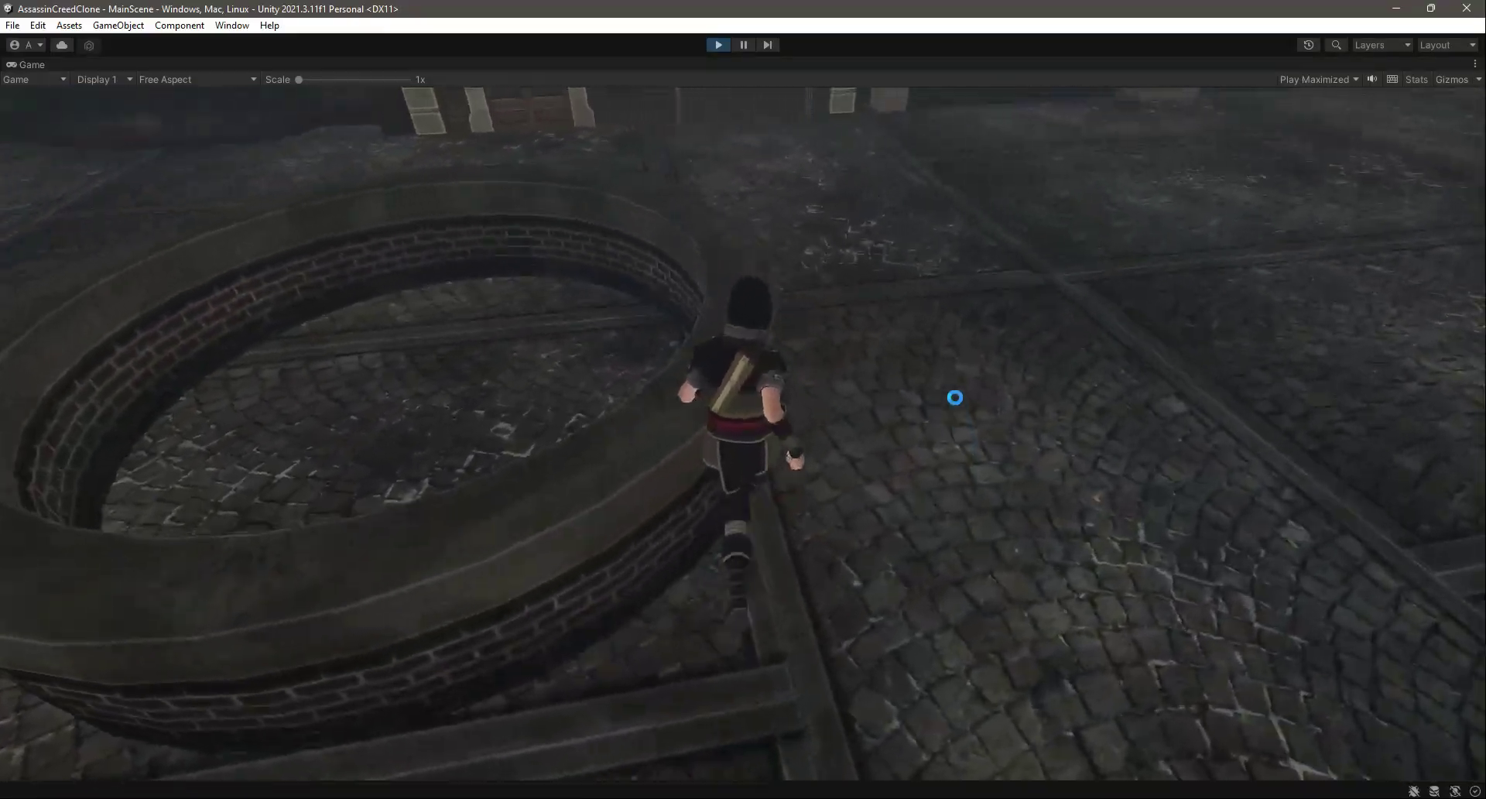
{"action": "key", "text": "w"}
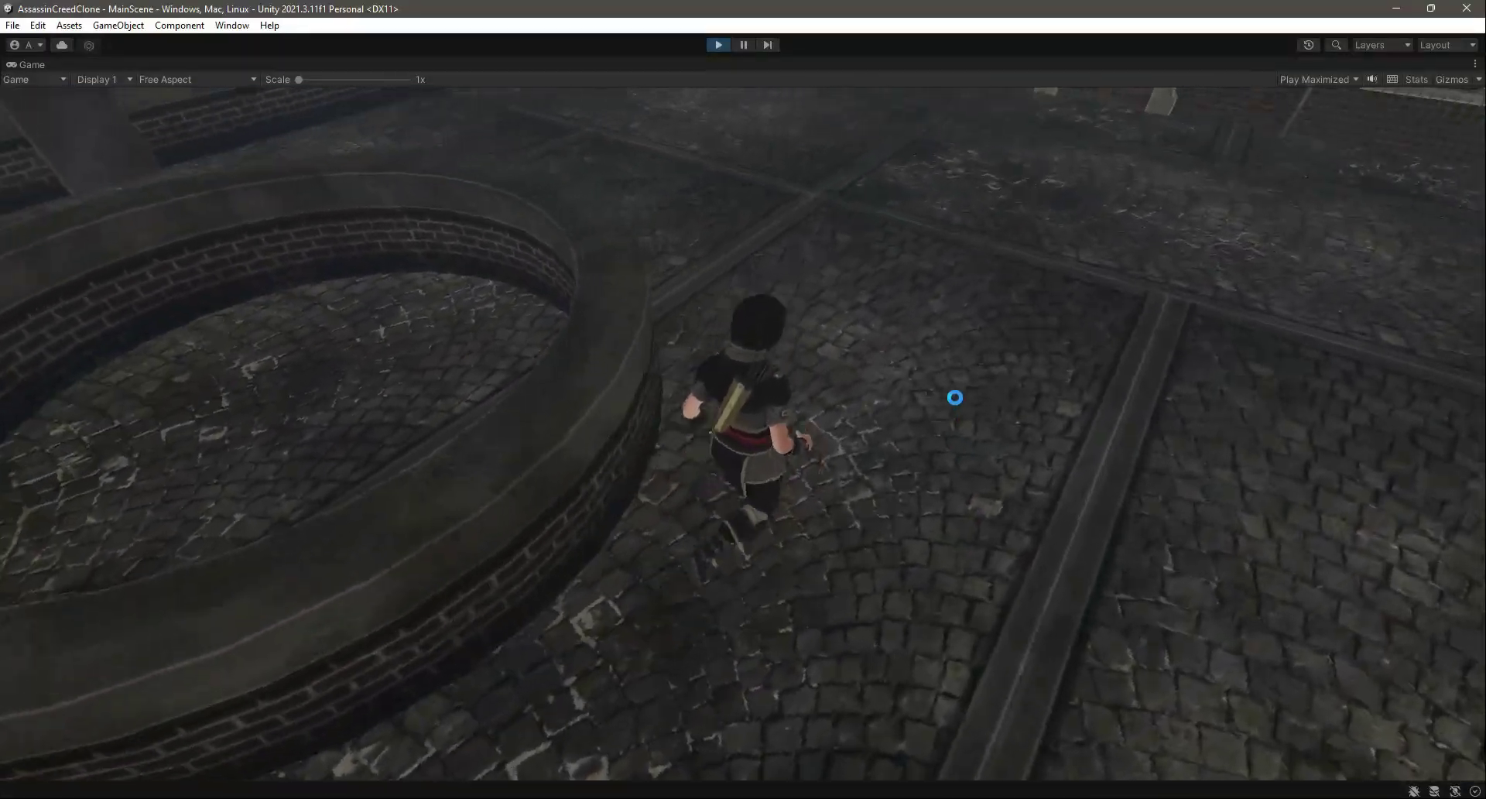
{"action": "key", "text": "w"}
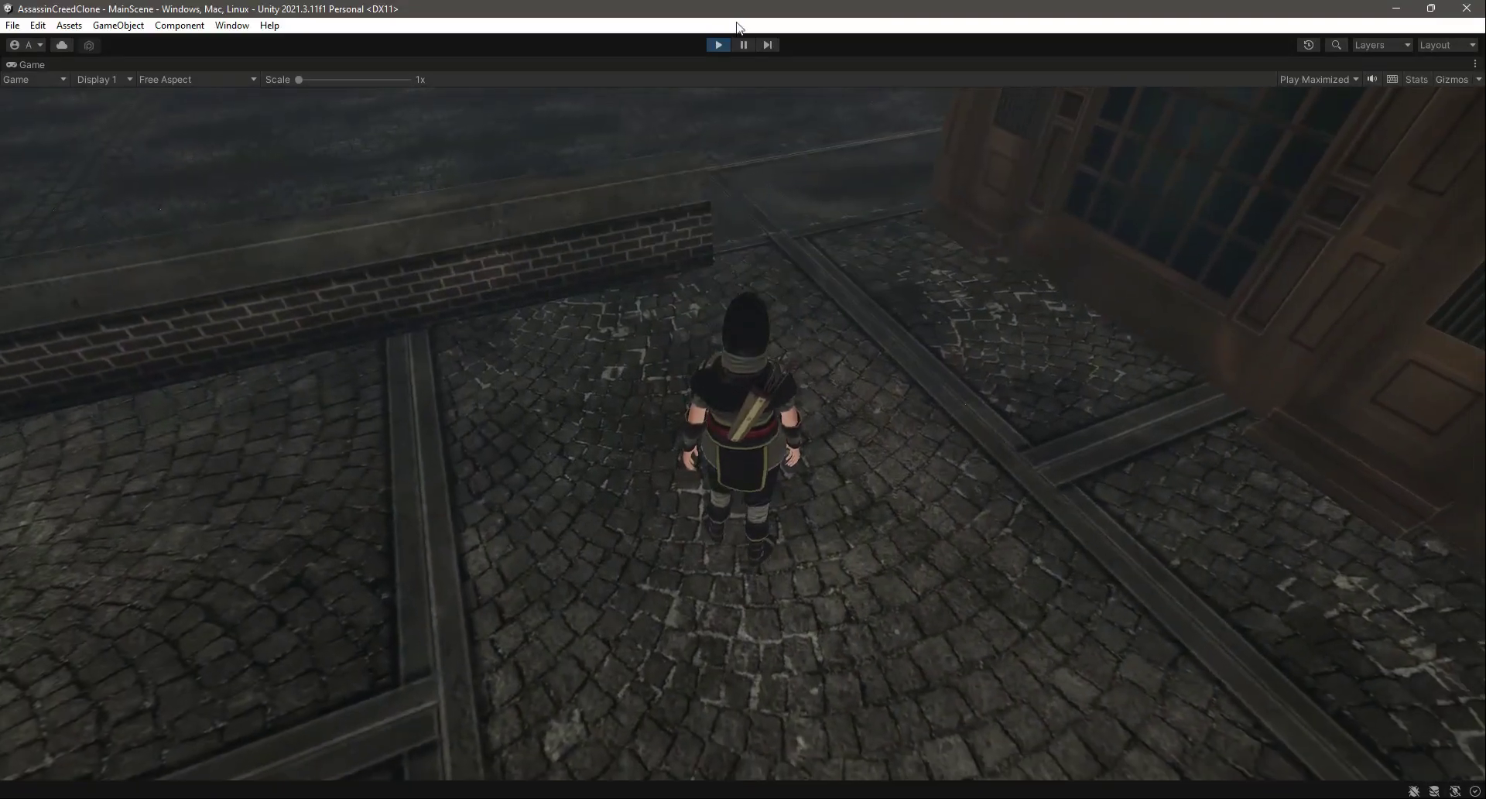
{"action": "left_click", "coordinate": [718, 44]}
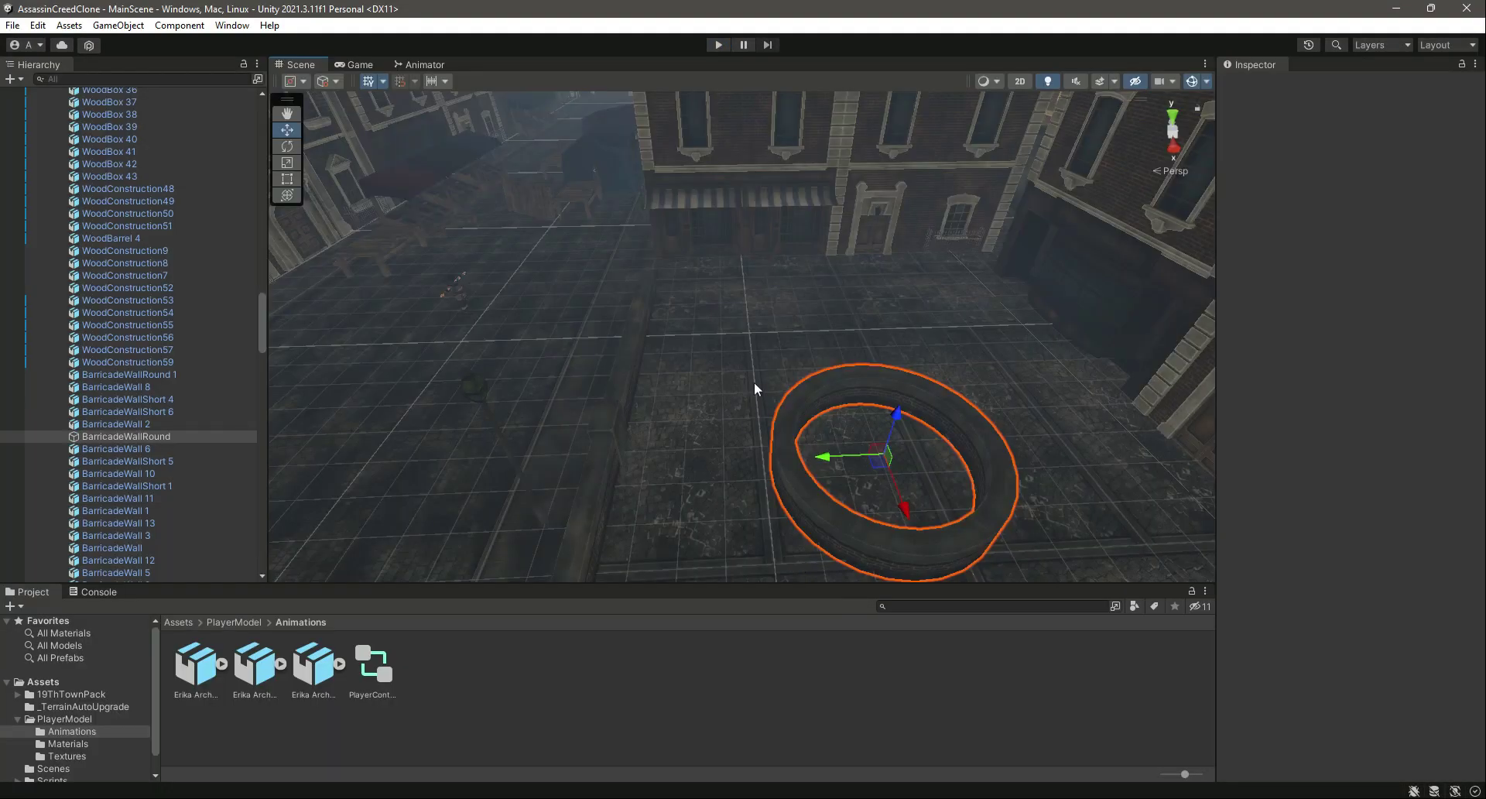
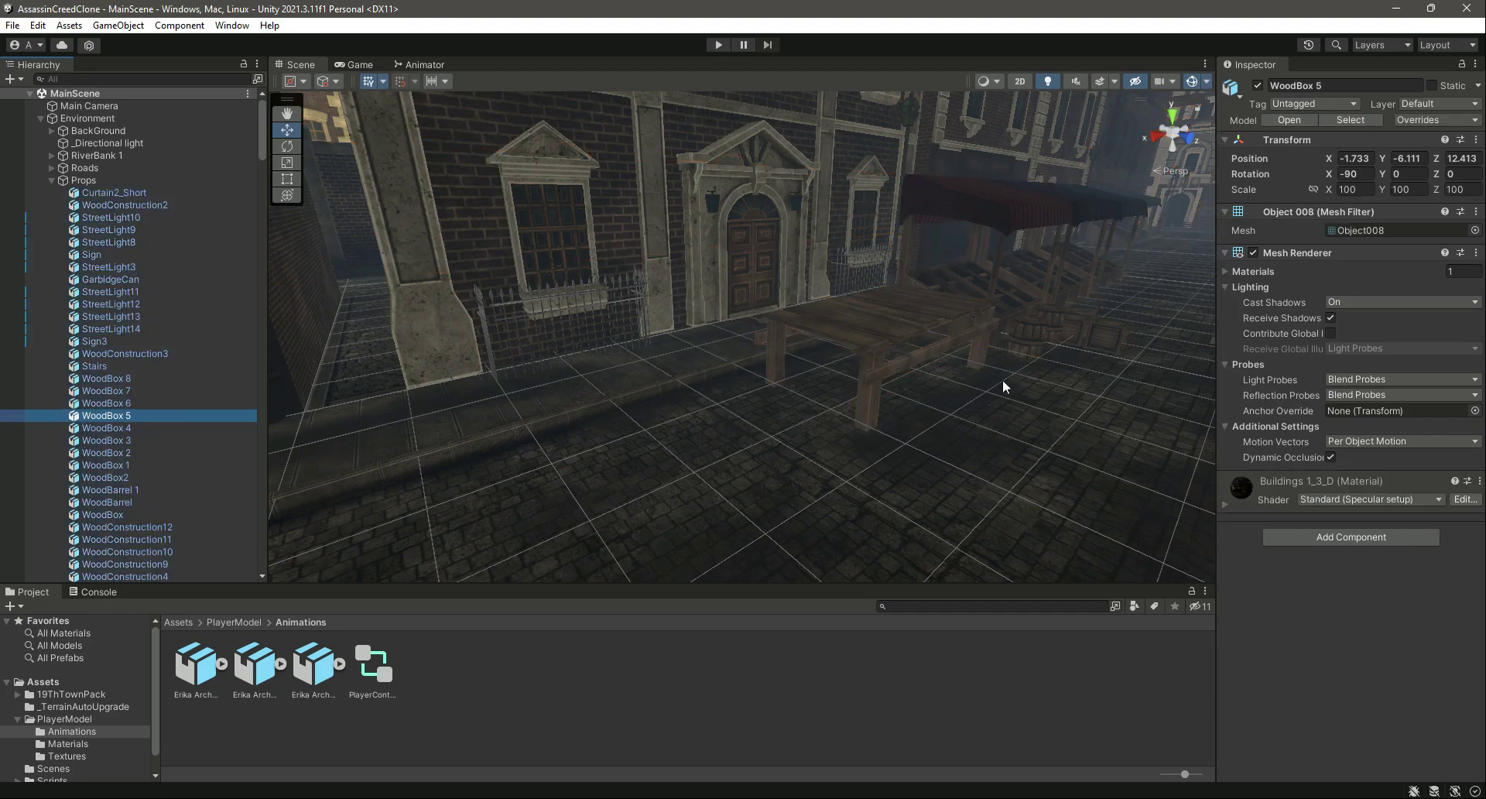
- Select the wooden table near the market stall and filter the scene objects by "WoodCons"
{"action": "left_click", "coordinate": [921, 336]}
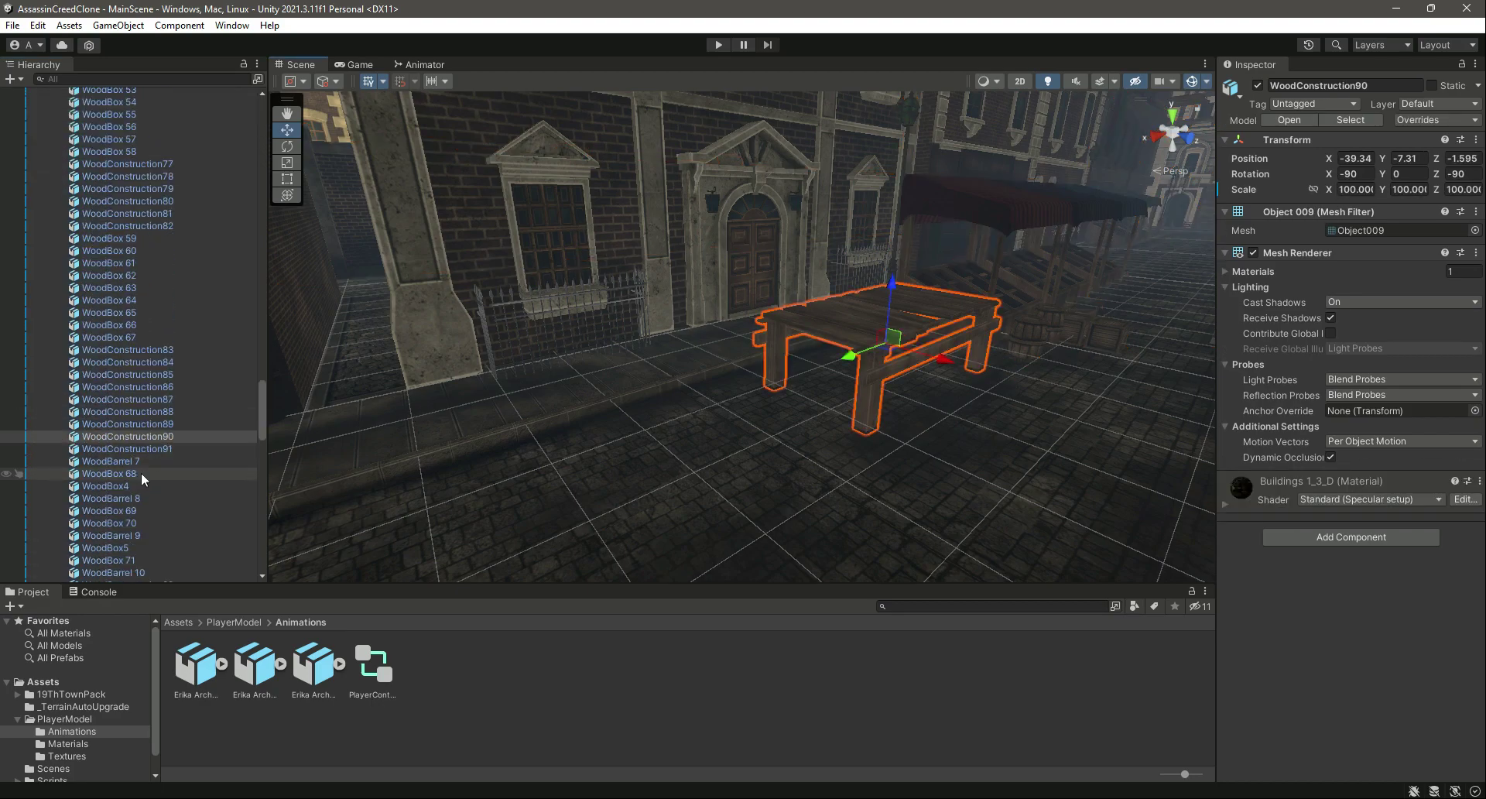
{"action": "left_click", "coordinate": [139, 77]}
{"action": "type", "text": "WoodCons"}
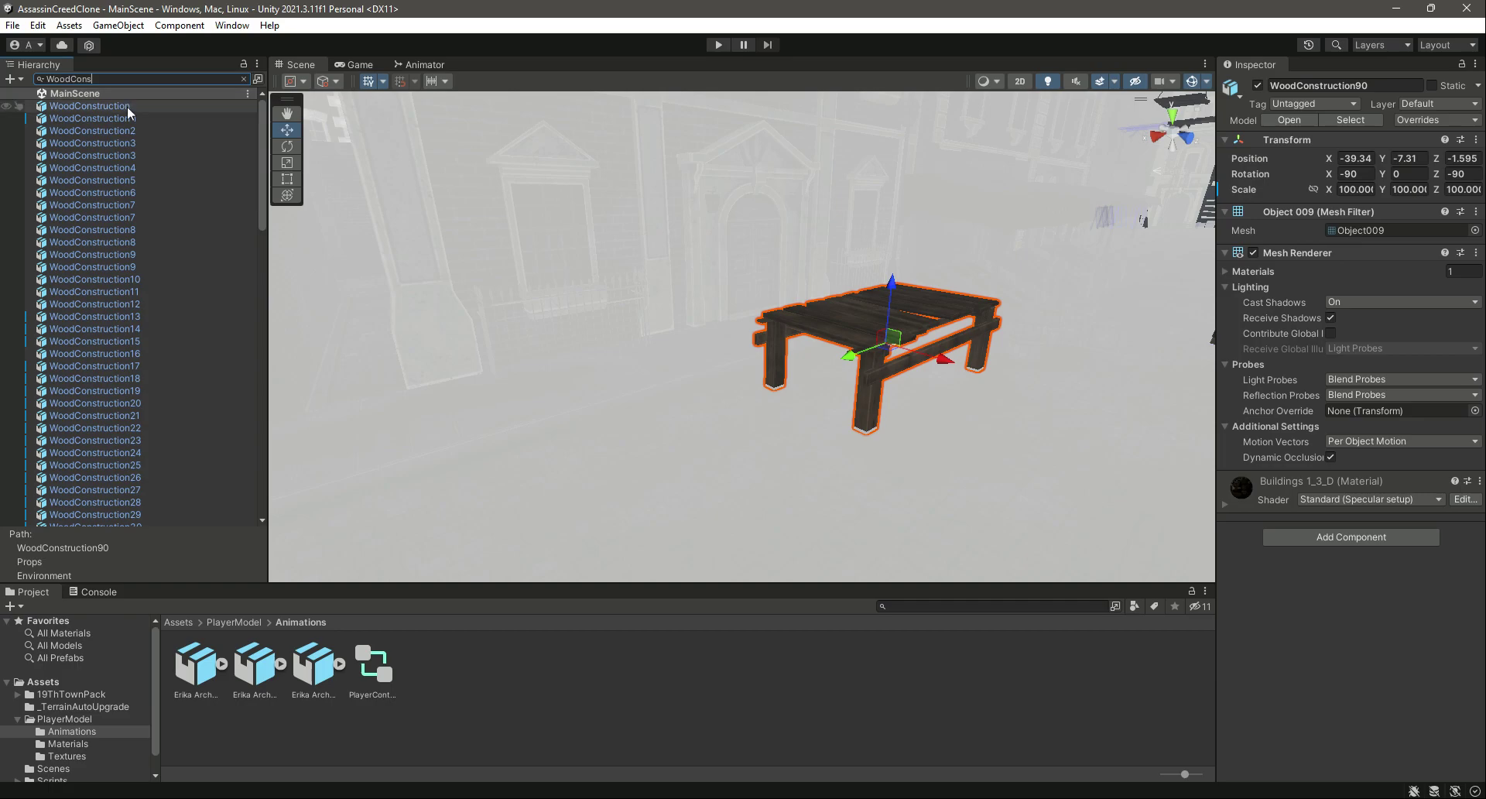
- Select all the filtered WoodConstruction objects together and add a Box Collider to them
{"action": "left_click", "coordinate": [127, 105]}
{"action": "scroll", "coordinate": [265, 200], "scroll_direction": "down", "scroll_amount": 2}
{"action": "left_click_drag", "start_coordinate": [265, 200], "coordinate": [266, 475]}
{"action": "left_click", "coordinate": [163, 520], "text": "shift"}
{"action": "right_click_drag", "start_coordinate": [850, 474], "coordinate": [851, 336]}
{"action": "scroll", "coordinate": [858, 339], "scroll_direction": "down", "scroll_amount": 5}
{"action": "scroll", "coordinate": [857, 338], "scroll_direction": "down", "scroll_amount": 10}
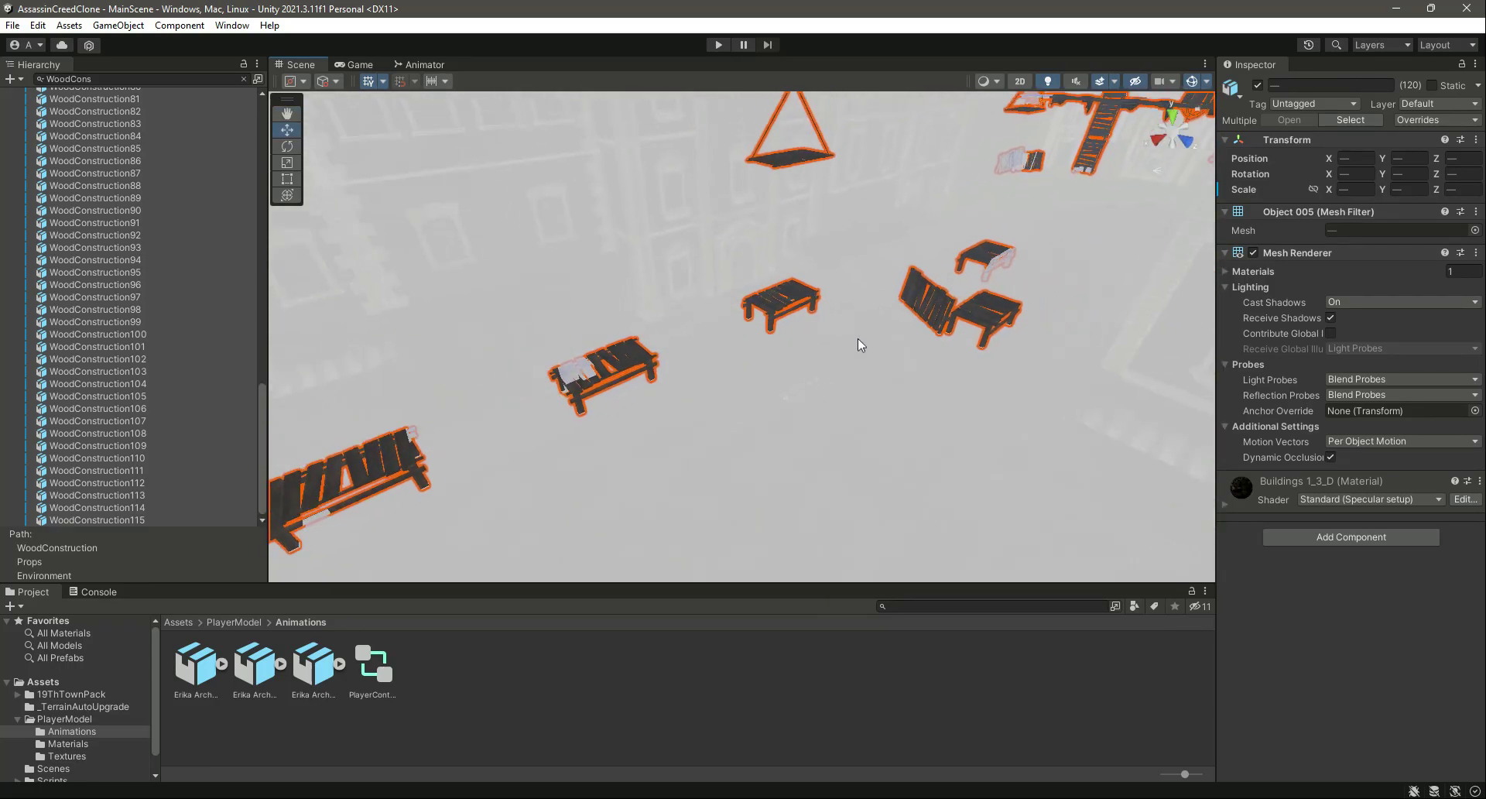
{"action": "right_click_drag", "start_coordinate": [881, 389], "coordinate": [873, 426]}
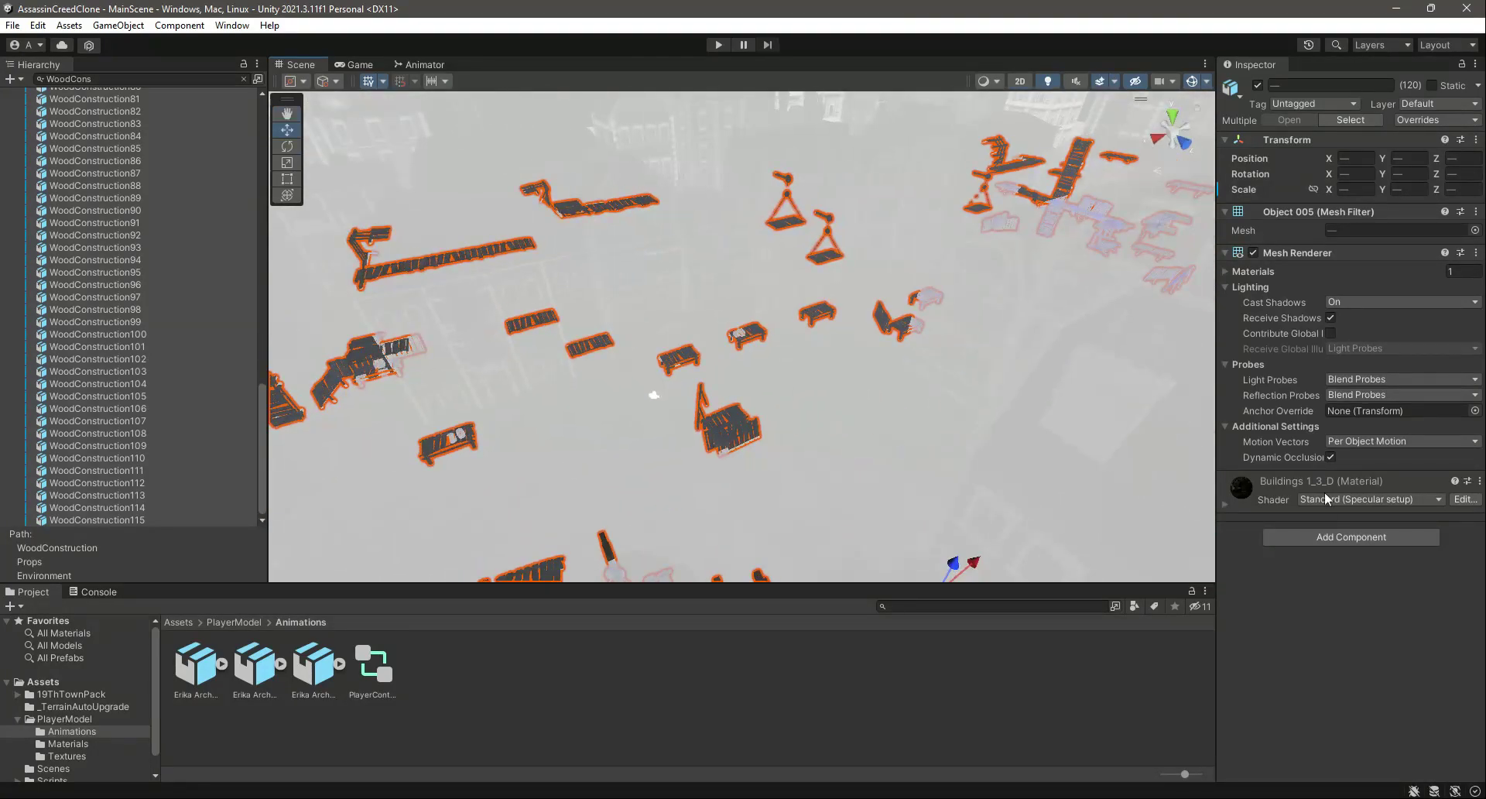
{"action": "left_click", "coordinate": [1352, 535]}
{"action": "type", "text": "box"}
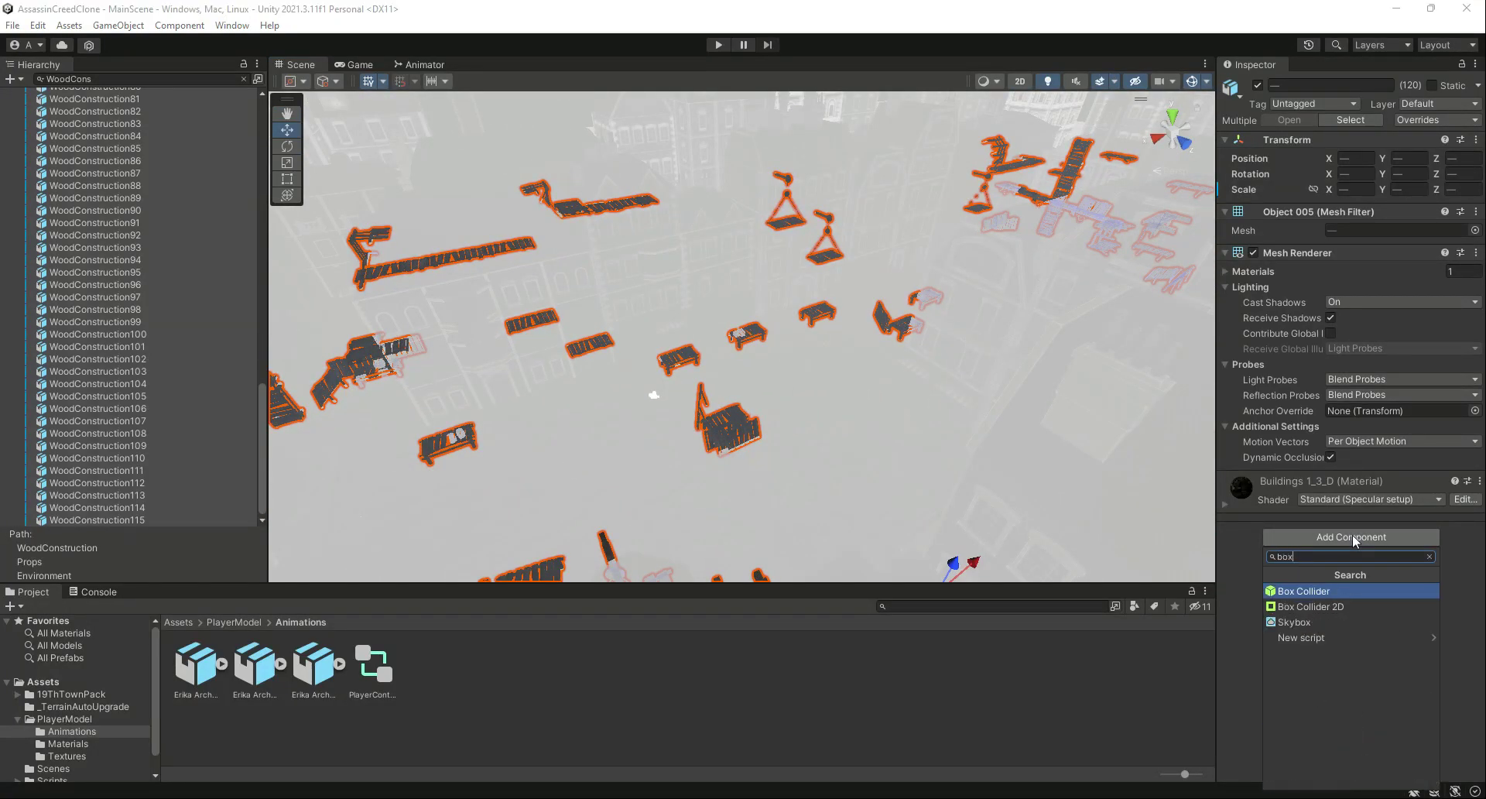
{"action": "key", "text": "Return"}
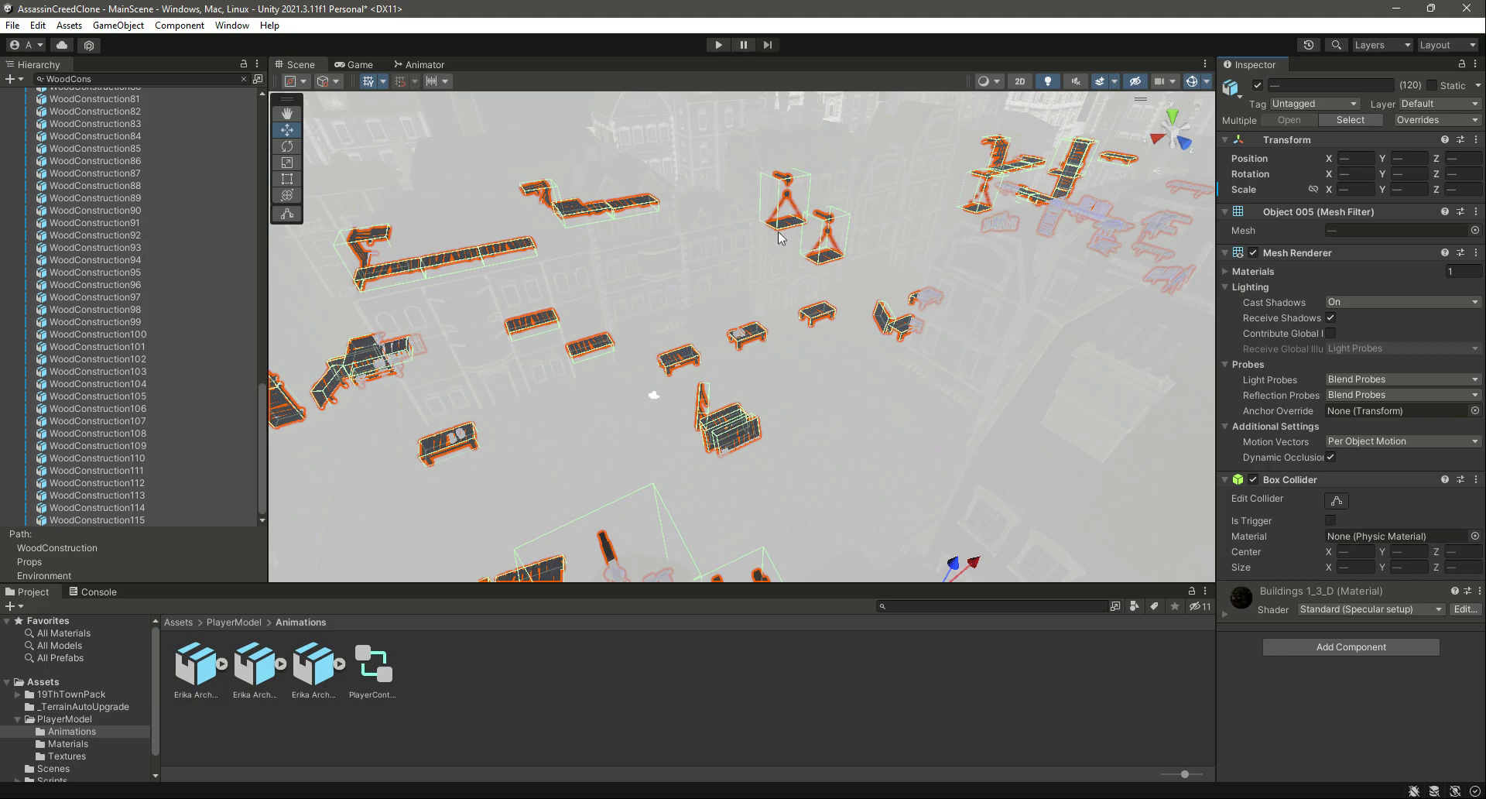
- Examine how the Box Colliders fit around the wooden tables and the hanging platforms
{"action": "mouse_move", "coordinate": [822, 306]}
{"action": "right_mouse_down"}
{"action": "mouse_move", "coordinate": [818, 321]}
{"action": "mouse_move", "coordinate": [649, 319]}
{"action": "mouse_move", "coordinate": [578, 232]}
{"action": "mouse_move", "coordinate": [946, 255]}
{"action": "mouse_move", "coordinate": [825, 294]}
{"action": "right_mouse_up"}
{"action": "scroll", "coordinate": [830, 293], "scroll_direction": "up", "scroll_amount": 5}
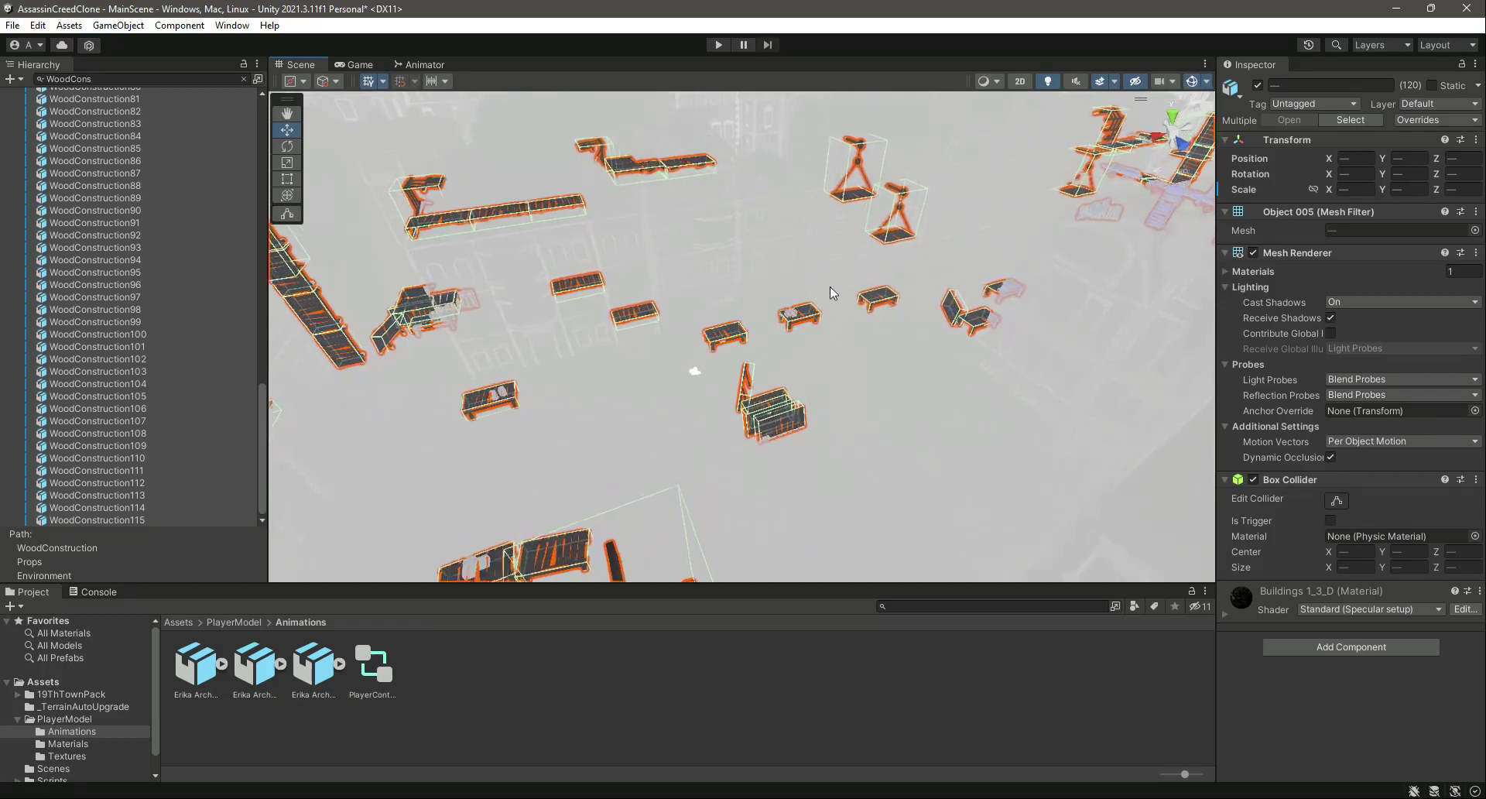
{"action": "scroll", "coordinate": [831, 293], "scroll_direction": "up", "scroll_amount": 10}
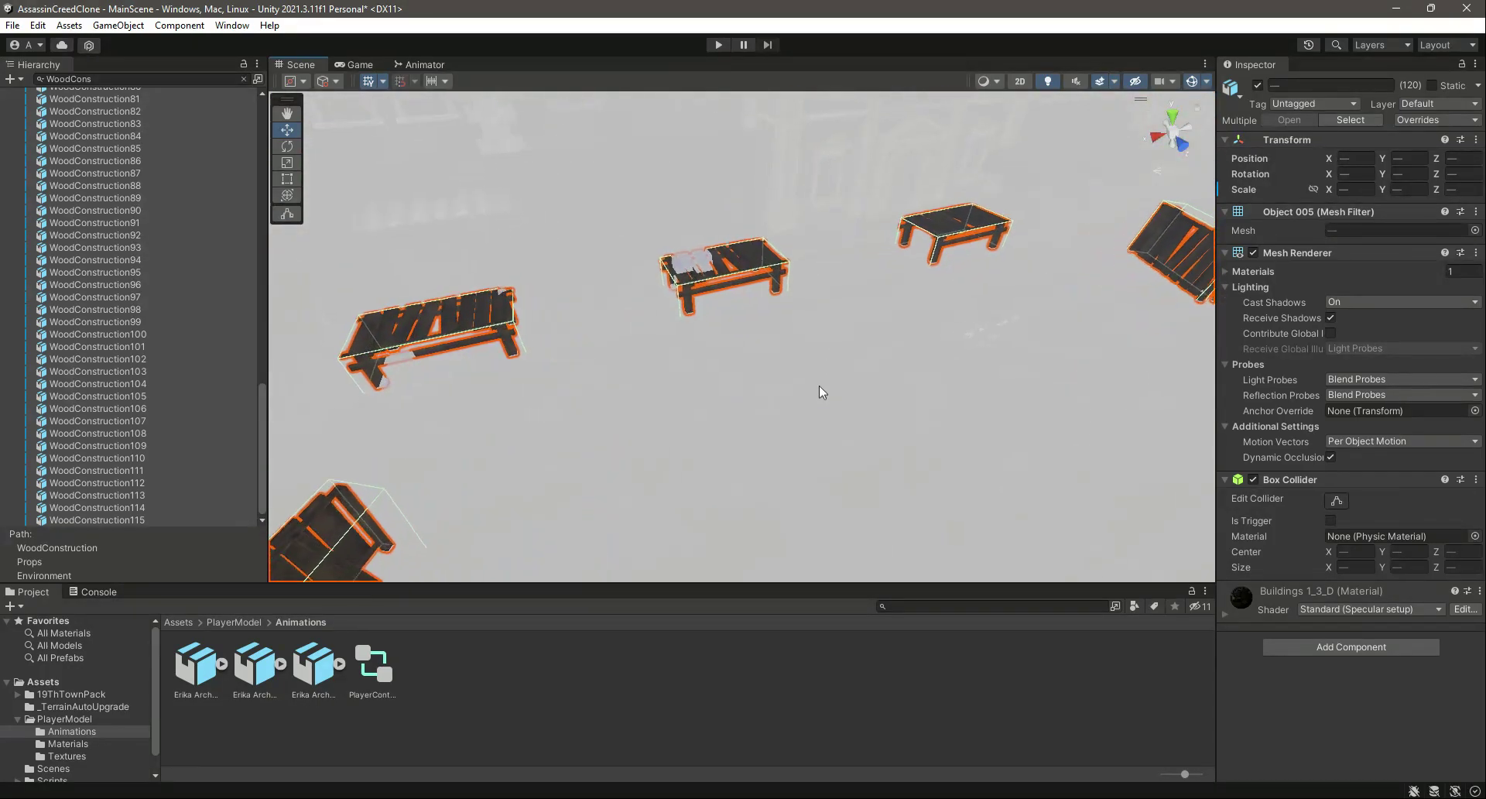
{"action": "left_click_drag", "start_coordinate": [818, 397], "coordinate": [708, 448], "text": "alt"}
{"action": "scroll", "coordinate": [792, 192], "scroll_direction": "up", "scroll_amount": 4}
{"action": "scroll", "coordinate": [716, 447], "scroll_direction": "down", "scroll_amount": 8}
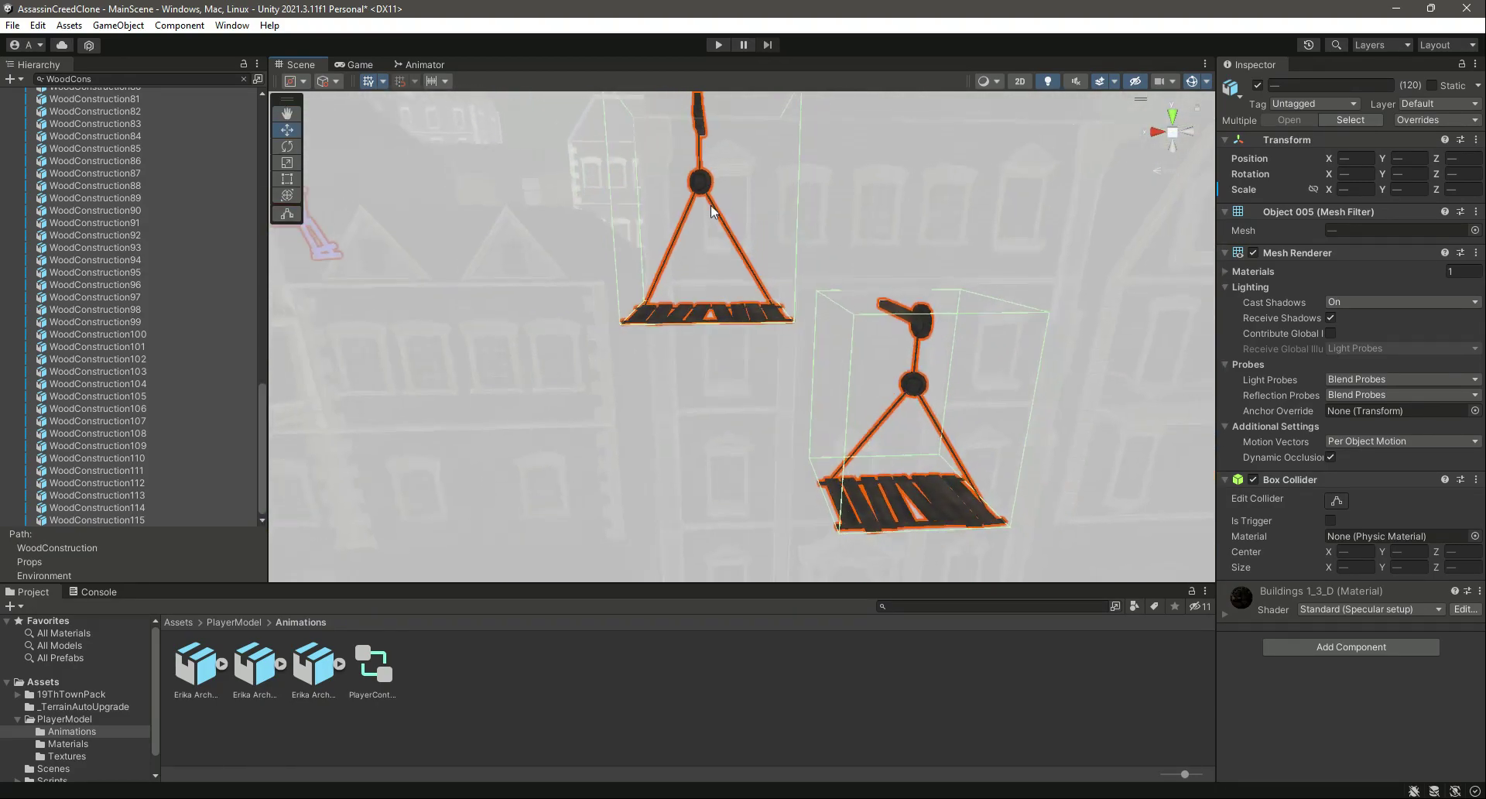
- Check the Box Colliders around the remaining wooden platforms and tables, and clear the scene object filter
{"action": "left_click_drag", "start_coordinate": [870, 374], "coordinate": [718, 374], "text": "alt"}
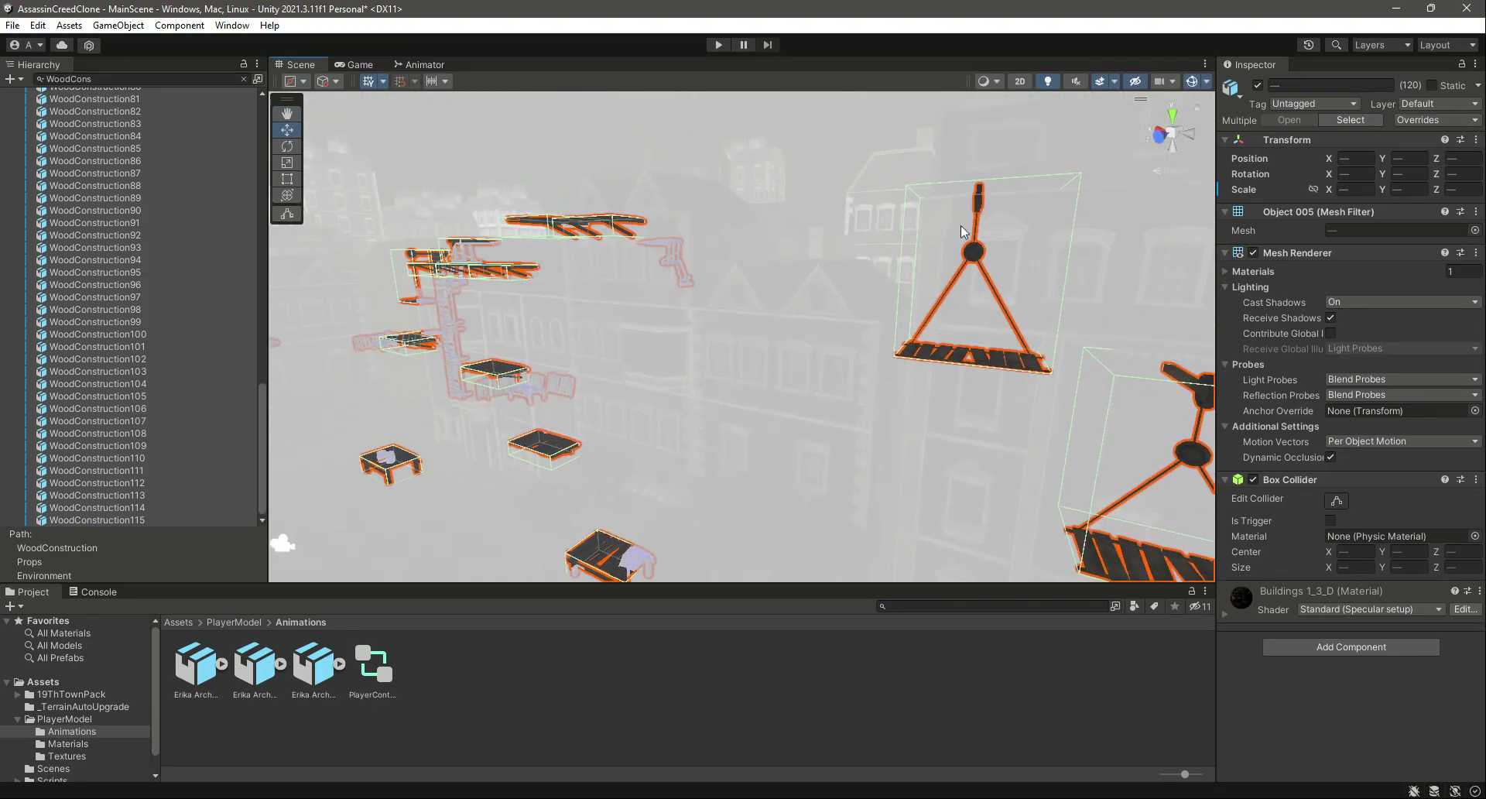
{"action": "left_click_drag", "start_coordinate": [709, 306], "coordinate": [661, 461], "text": "alt"}
{"action": "left_click_drag", "start_coordinate": [849, 354], "coordinate": [708, 377], "text": "alt"}
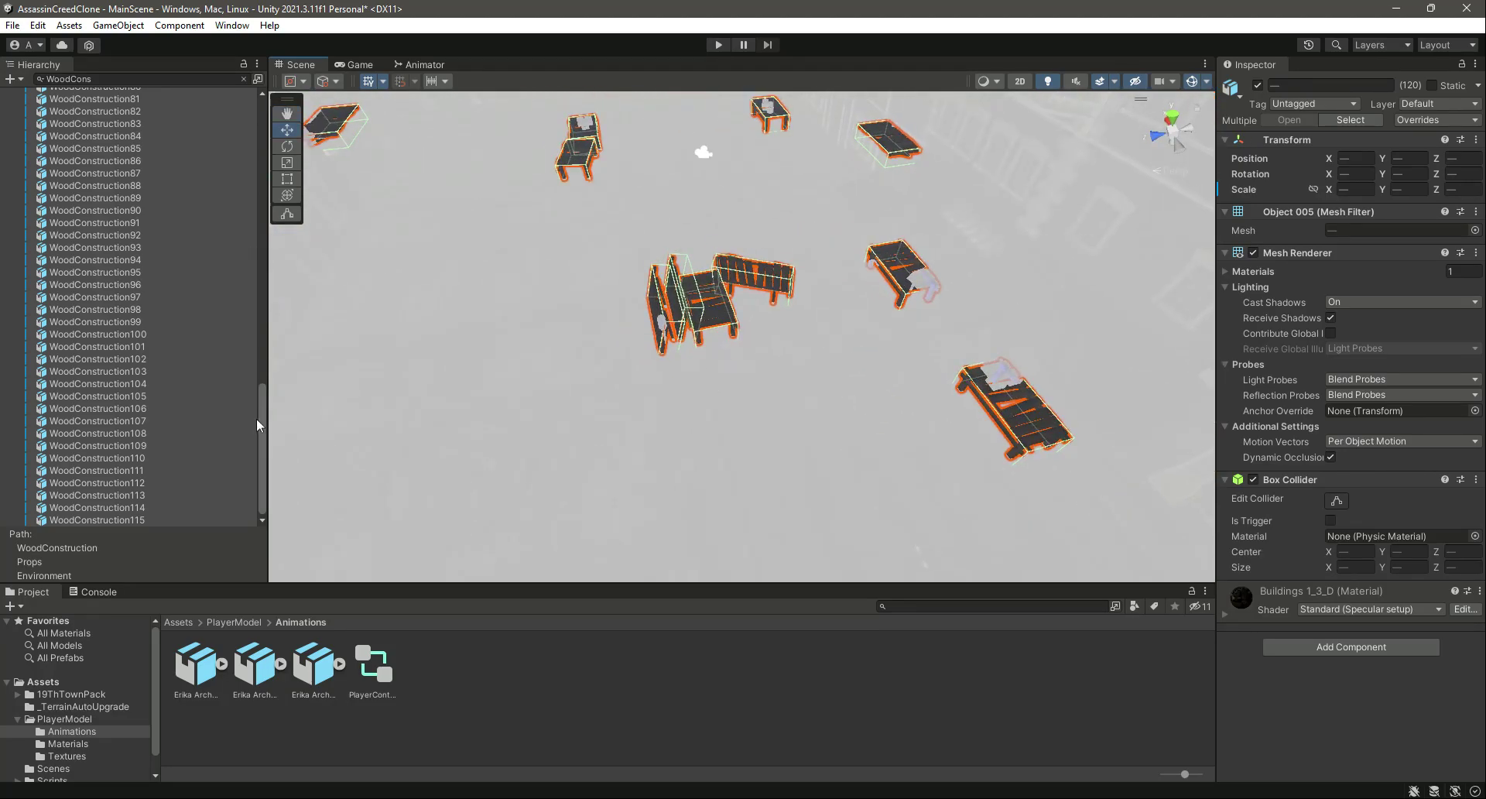
{"action": "left_click", "coordinate": [243, 78]}
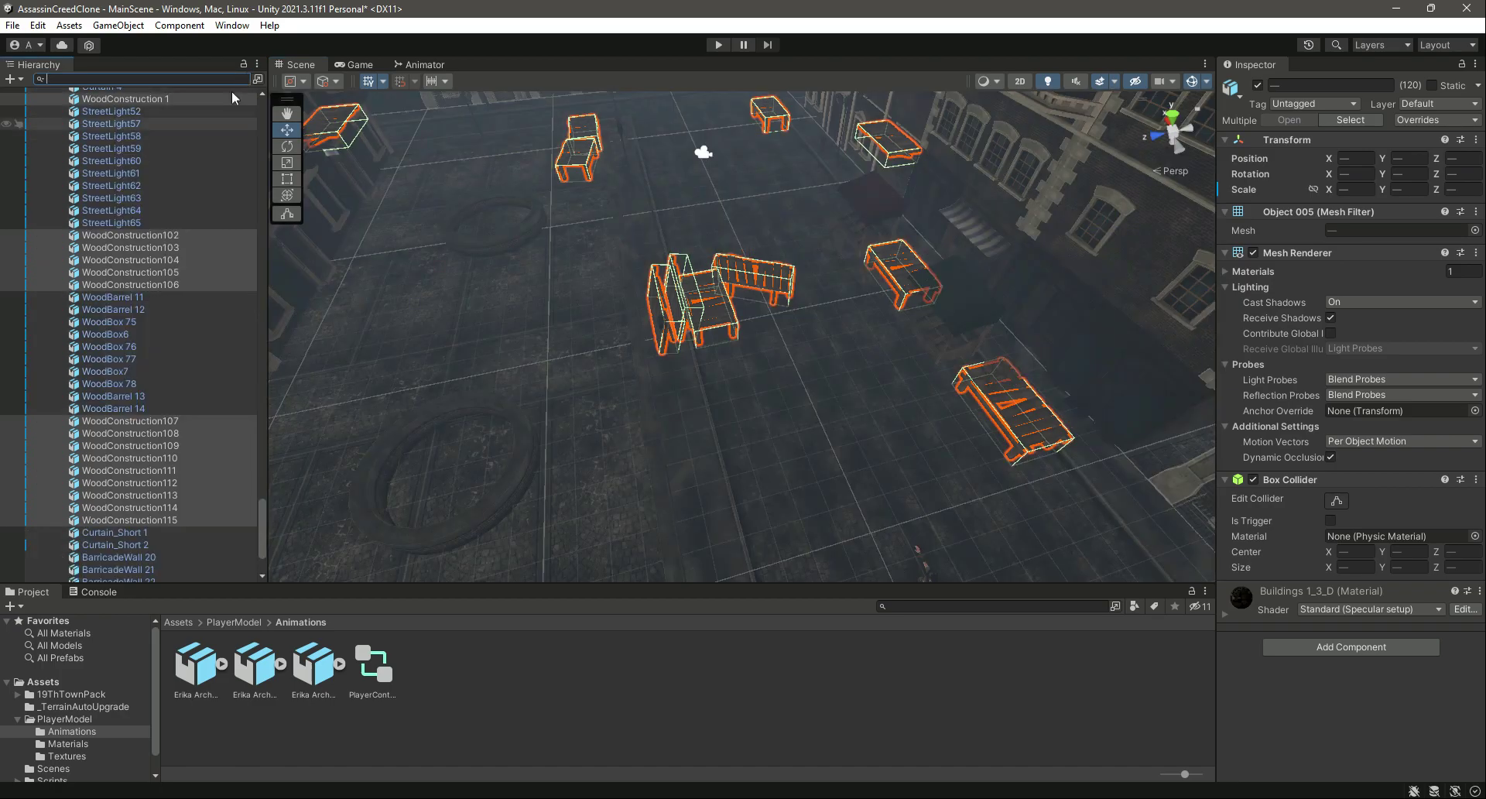
- Locate the wooden barrels and boxes near the house door and filter the scene objects by "Wood"
{"action": "scroll", "coordinate": [174, 333], "scroll_direction": "up", "scroll_amount": 7}
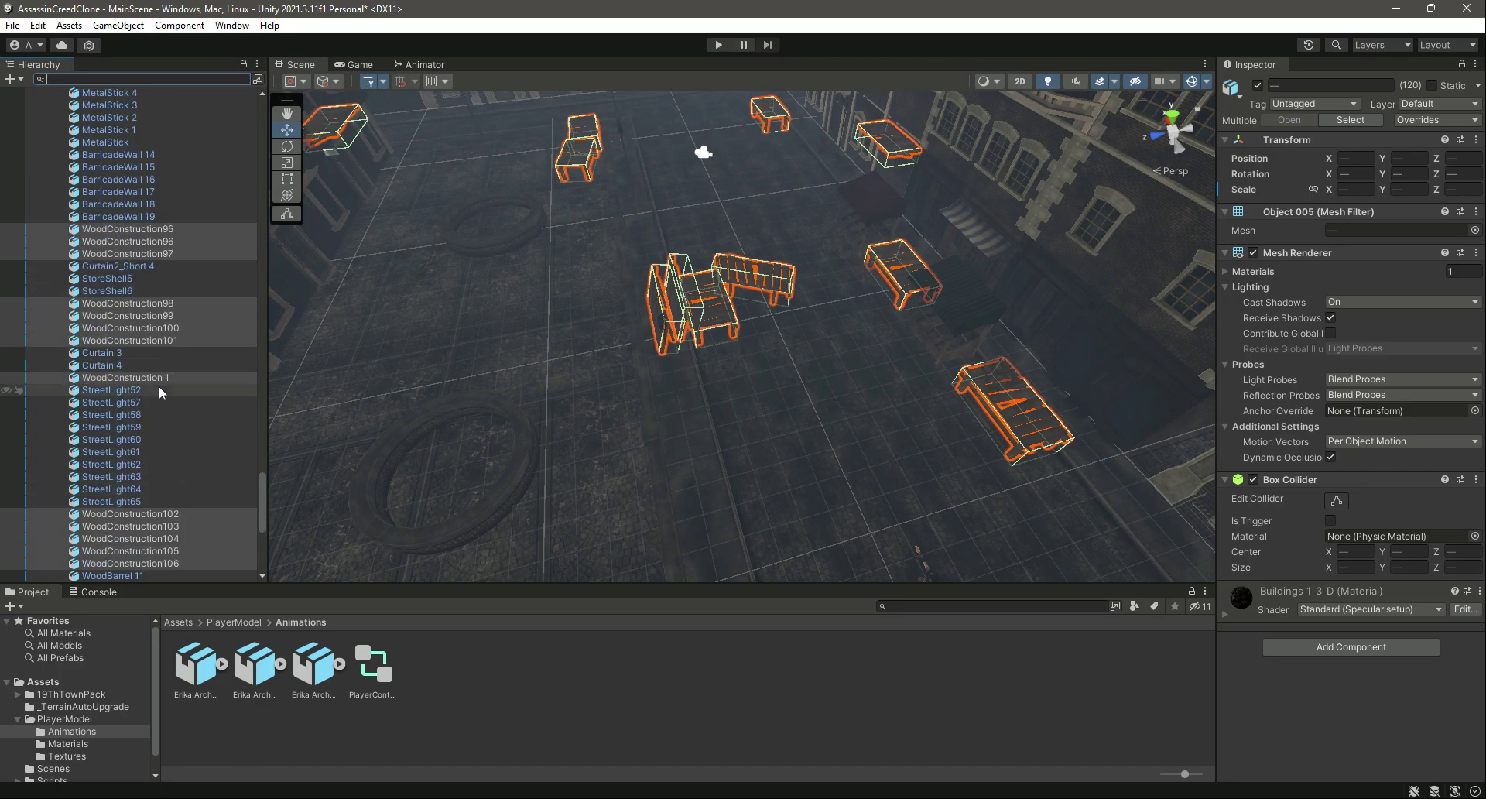
{"action": "scroll", "coordinate": [150, 429], "scroll_direction": "down", "scroll_amount": 4}
{"action": "double_click", "coordinate": [144, 438]}
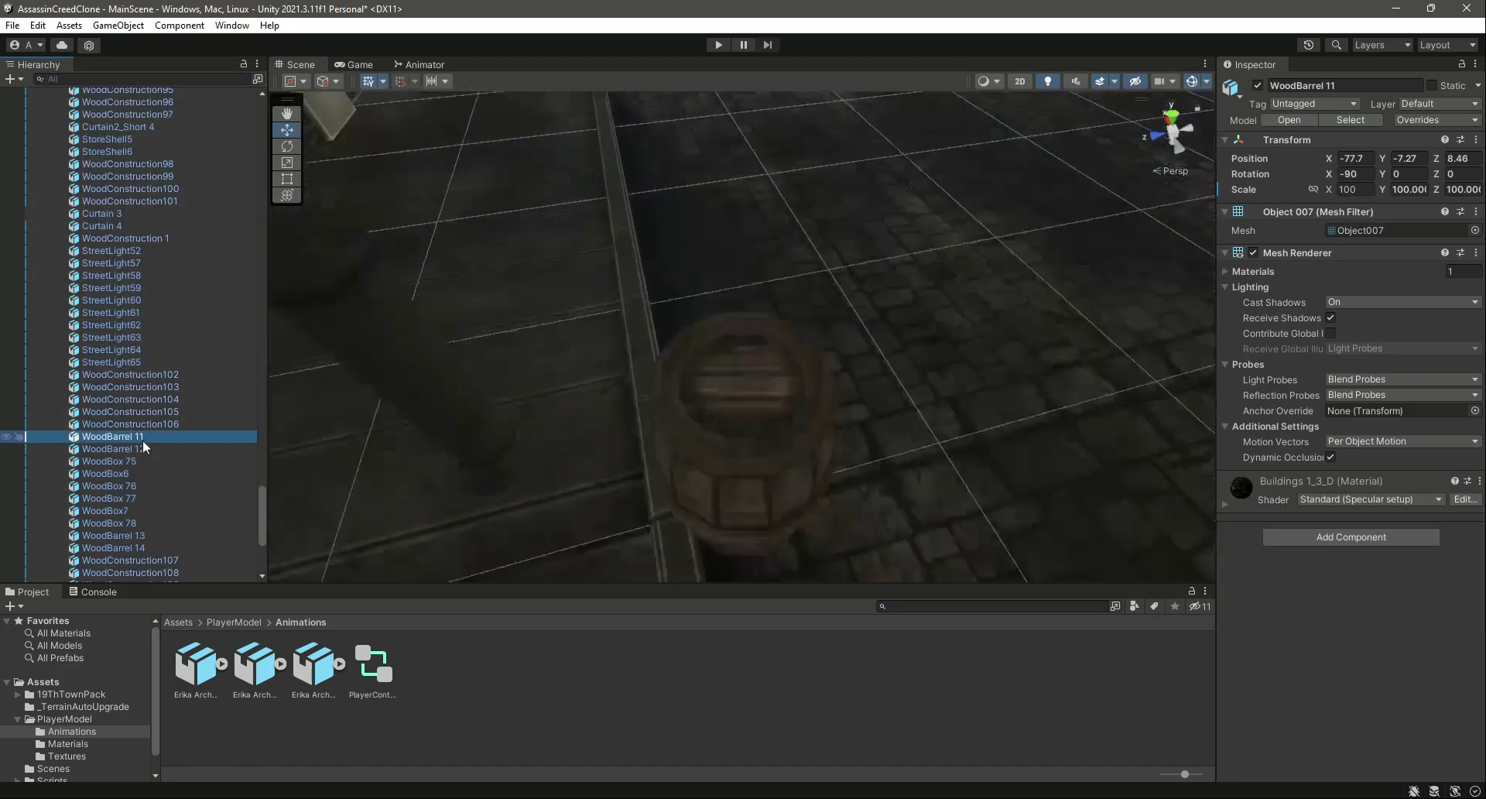
{"action": "right_click_drag", "start_coordinate": [728, 416], "coordinate": [682, 308]}
{"action": "right_click_drag", "start_coordinate": [783, 312], "coordinate": [443, 430]}
{"action": "left_click", "coordinate": [161, 462]}
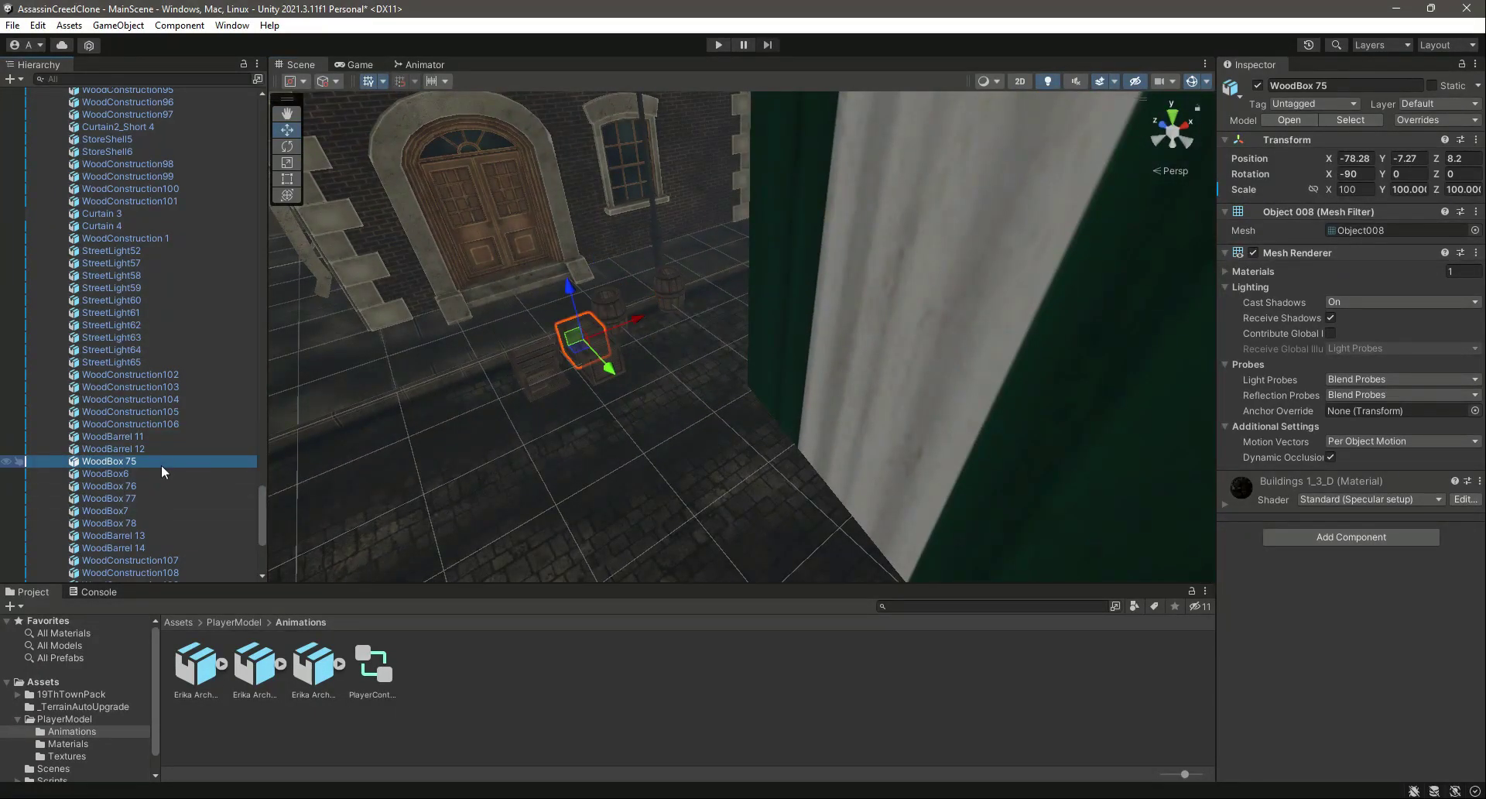
{"action": "left_click", "coordinate": [660, 426]}
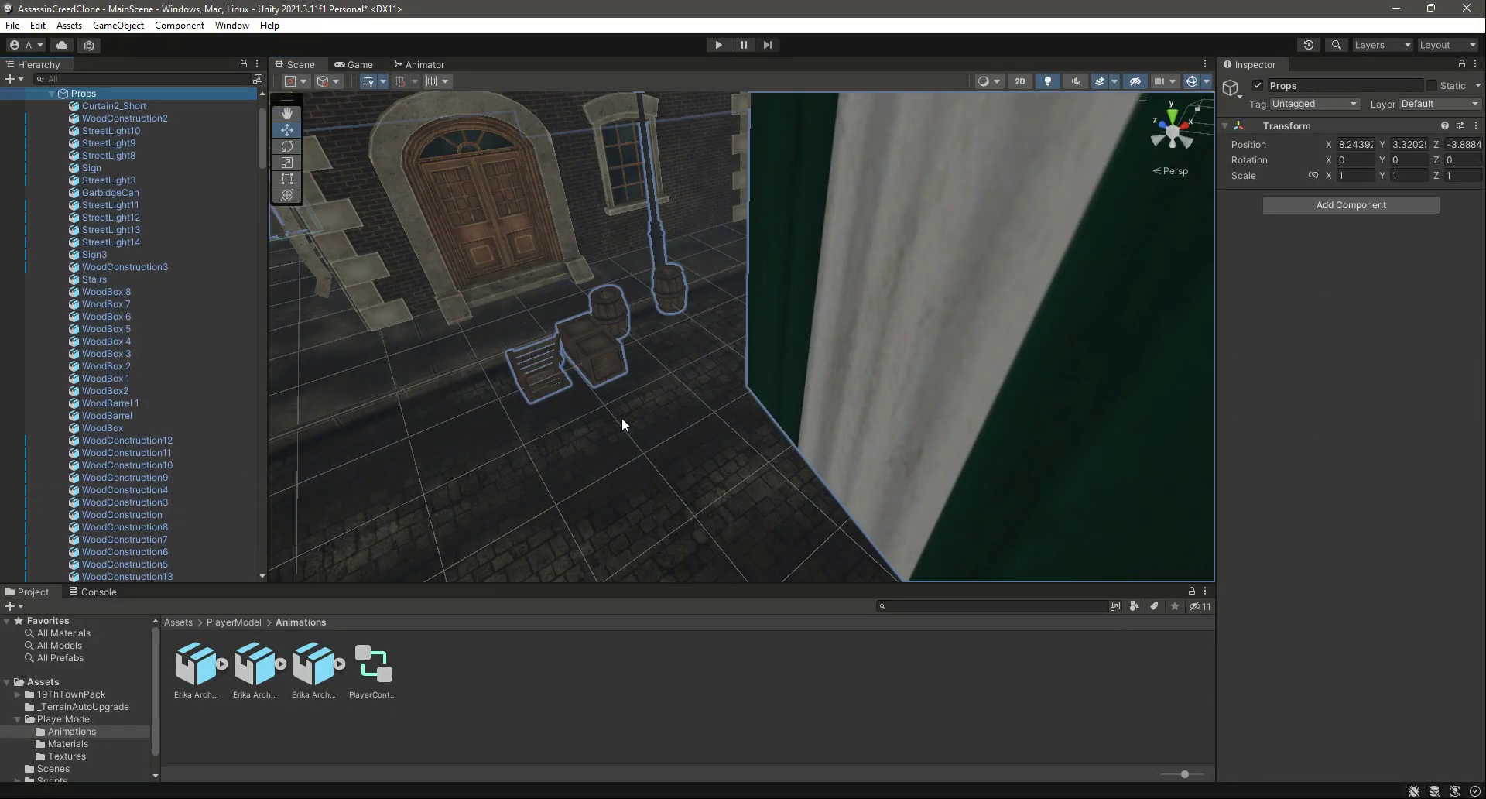
{"action": "left_click", "coordinate": [125, 78]}
{"action": "type", "text": "Wood"}
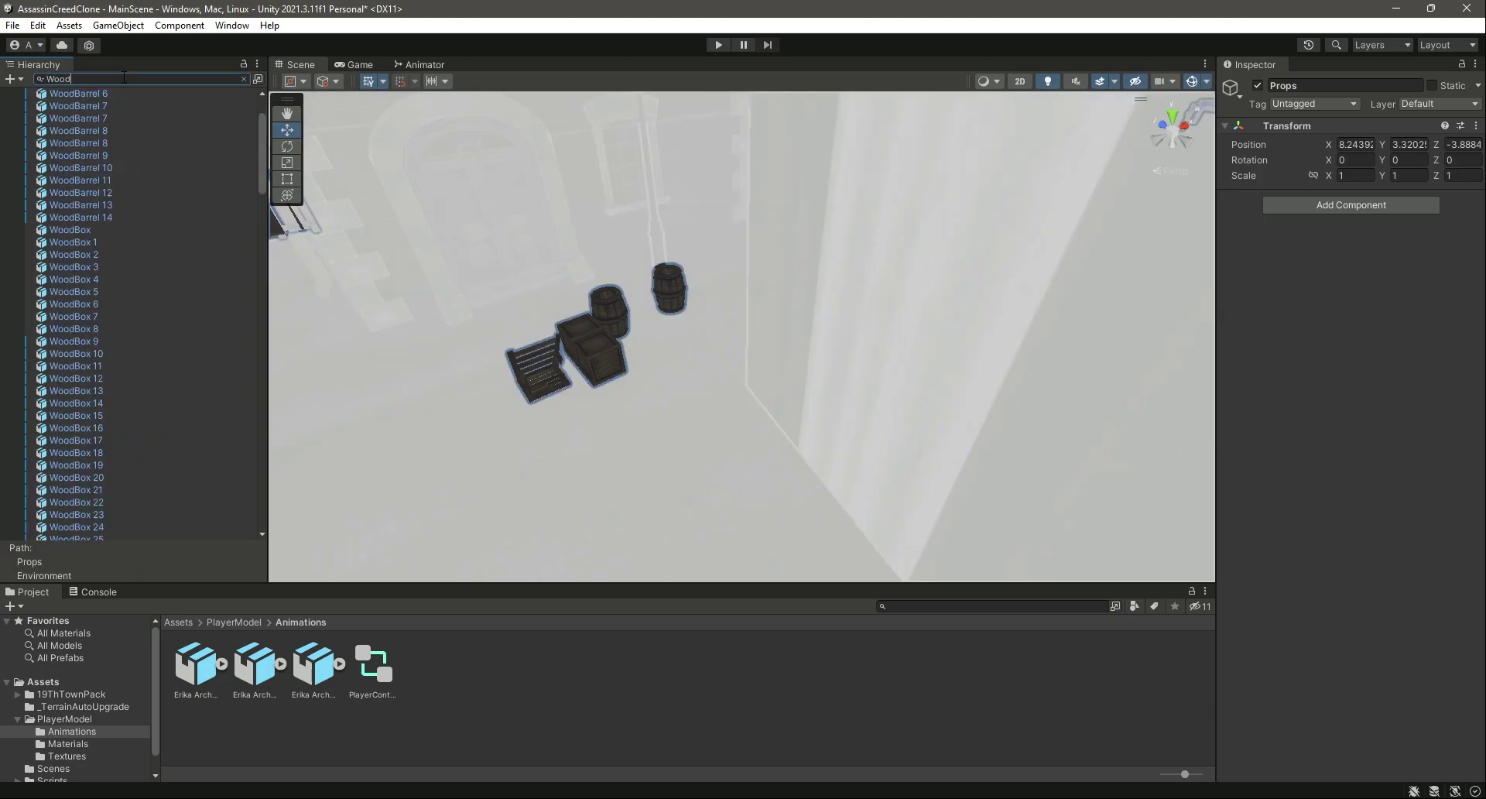
{"action": "left_click", "coordinate": [124, 92]}
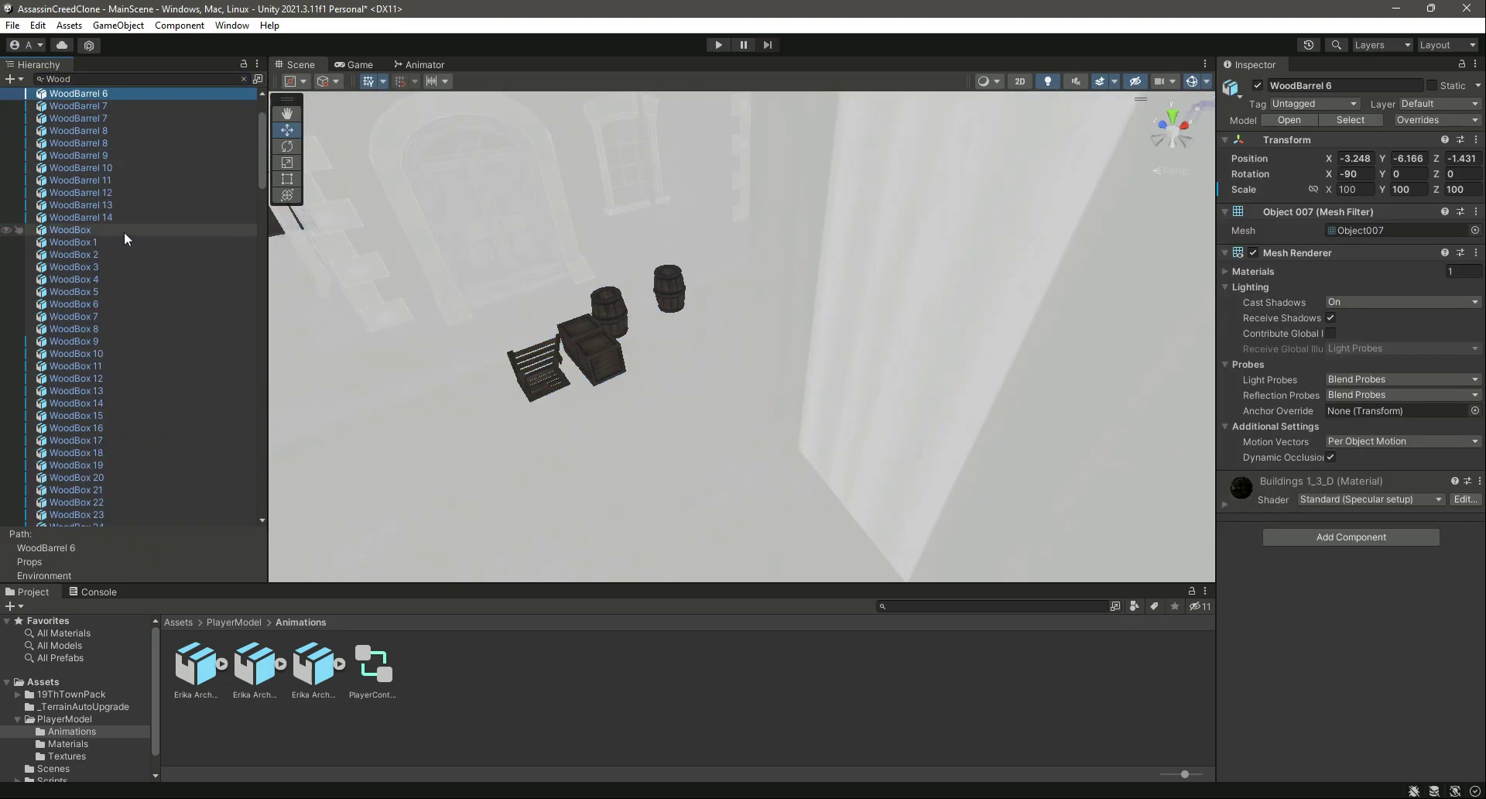
{"action": "scroll", "coordinate": [167, 402], "scroll_direction": "down", "scroll_amount": 20}
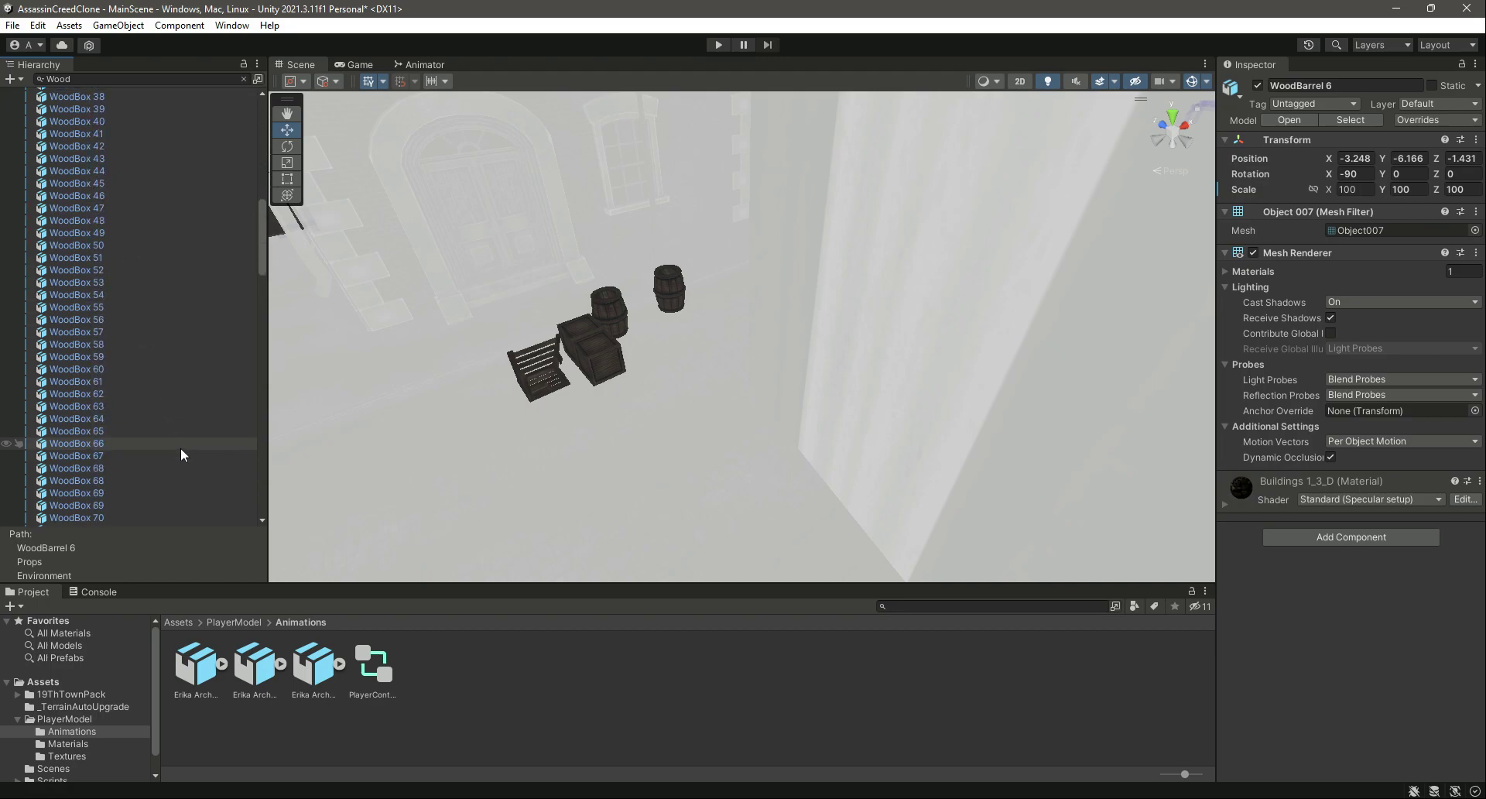
{"action": "scroll", "coordinate": [179, 453], "scroll_direction": "up", "scroll_amount": 10}
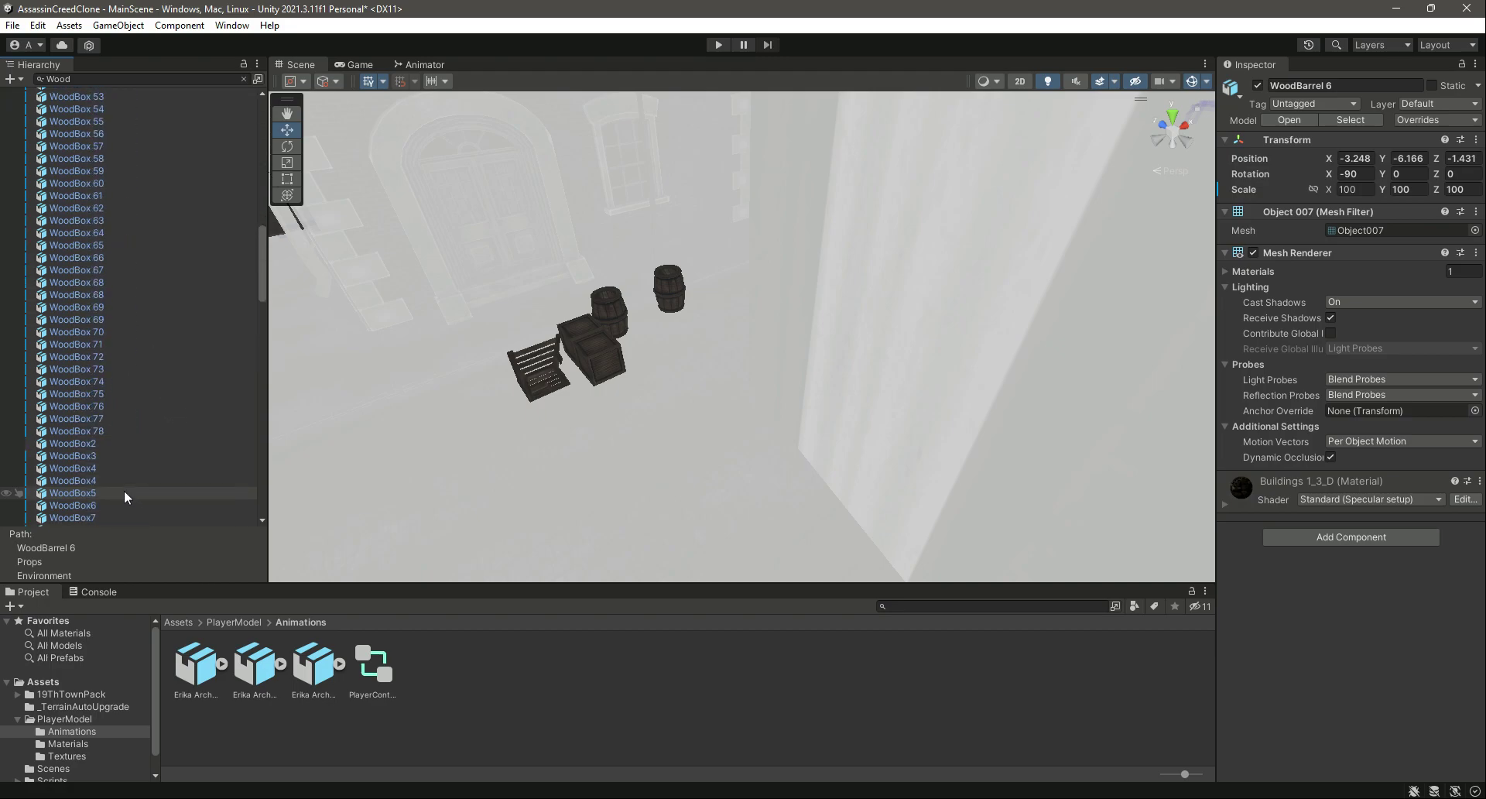
{"action": "left_click", "coordinate": [101, 426], "text": "shift"}
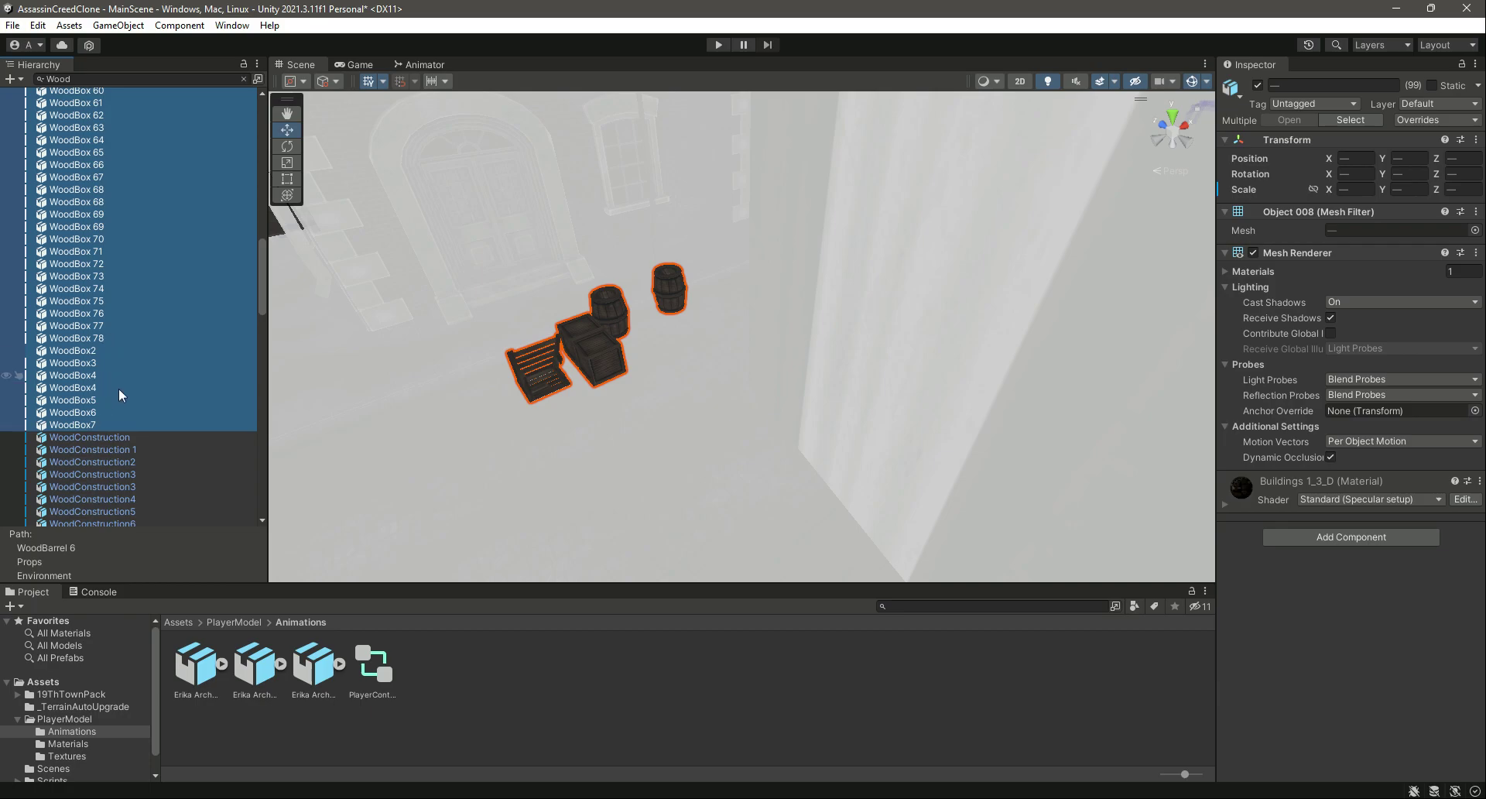
- Select all objects from WoodBarrel through WoodBox7 together, add a Box Collider to them, and clear the filter
{"action": "scroll", "coordinate": [200, 268], "scroll_direction": "up", "scroll_amount": 5}
{"action": "left_click_drag", "start_coordinate": [260, 221], "coordinate": [263, 115]}
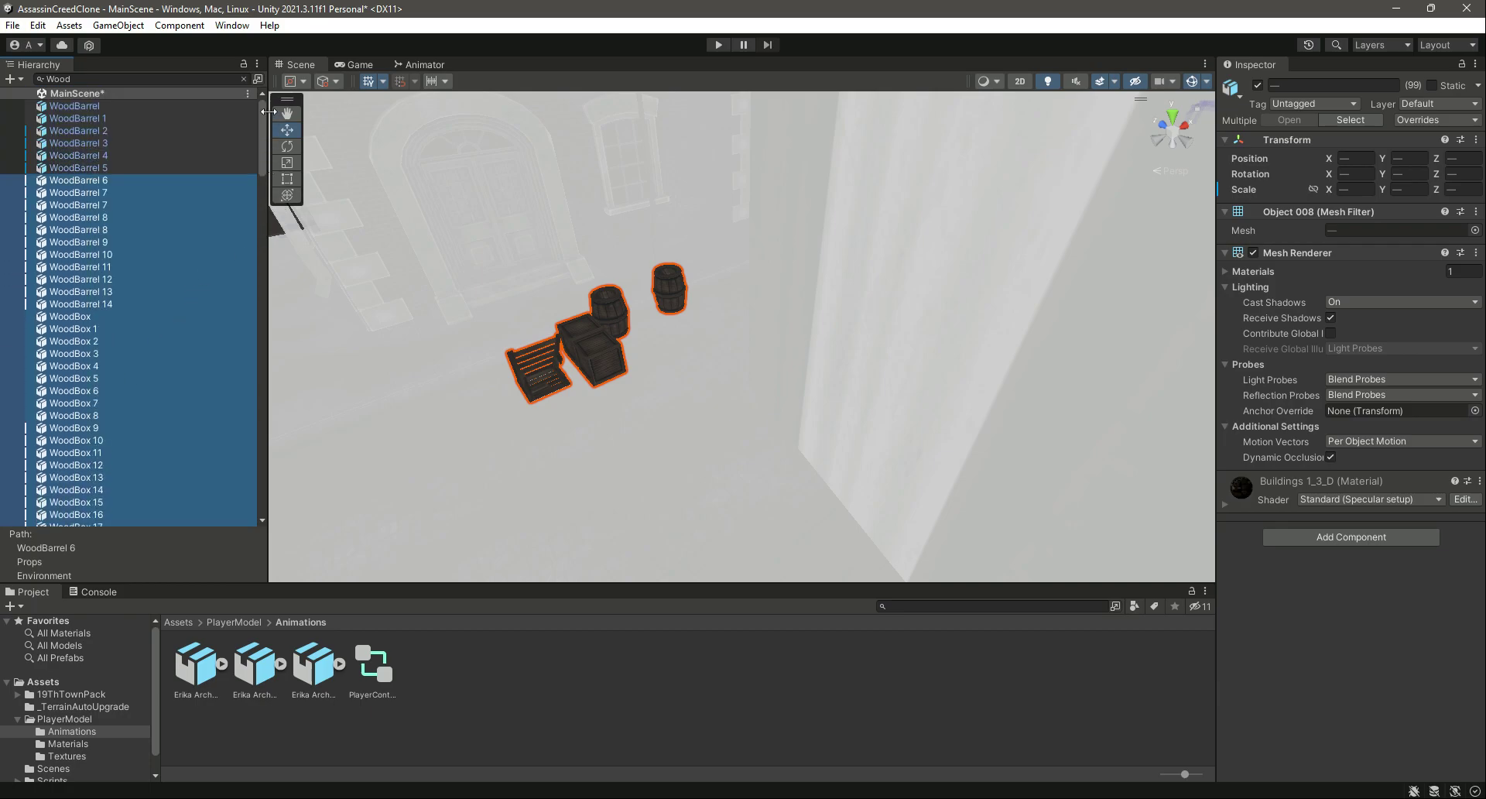
{"action": "left_click", "coordinate": [105, 107]}
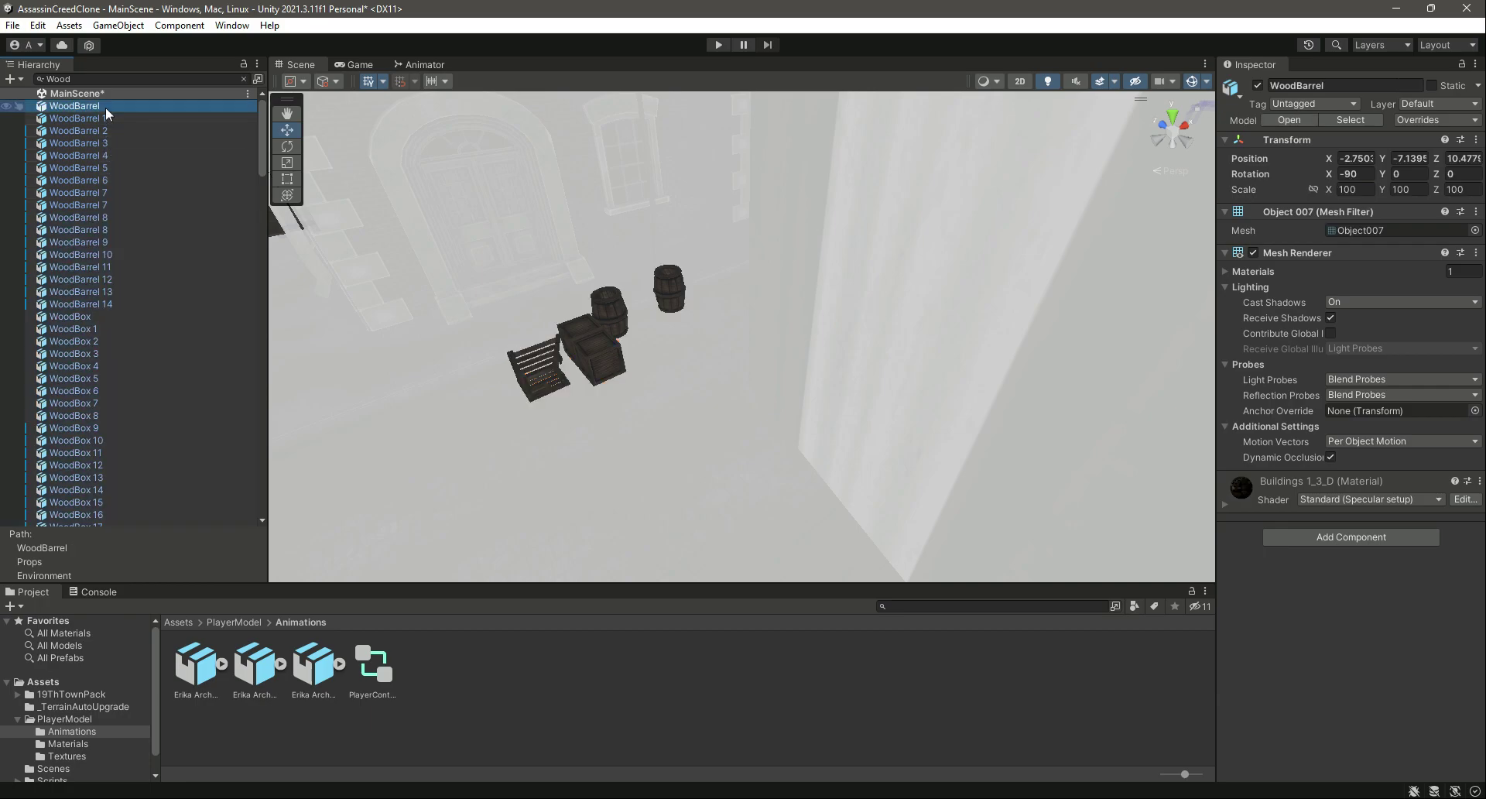
{"action": "double_click", "coordinate": [108, 107]}
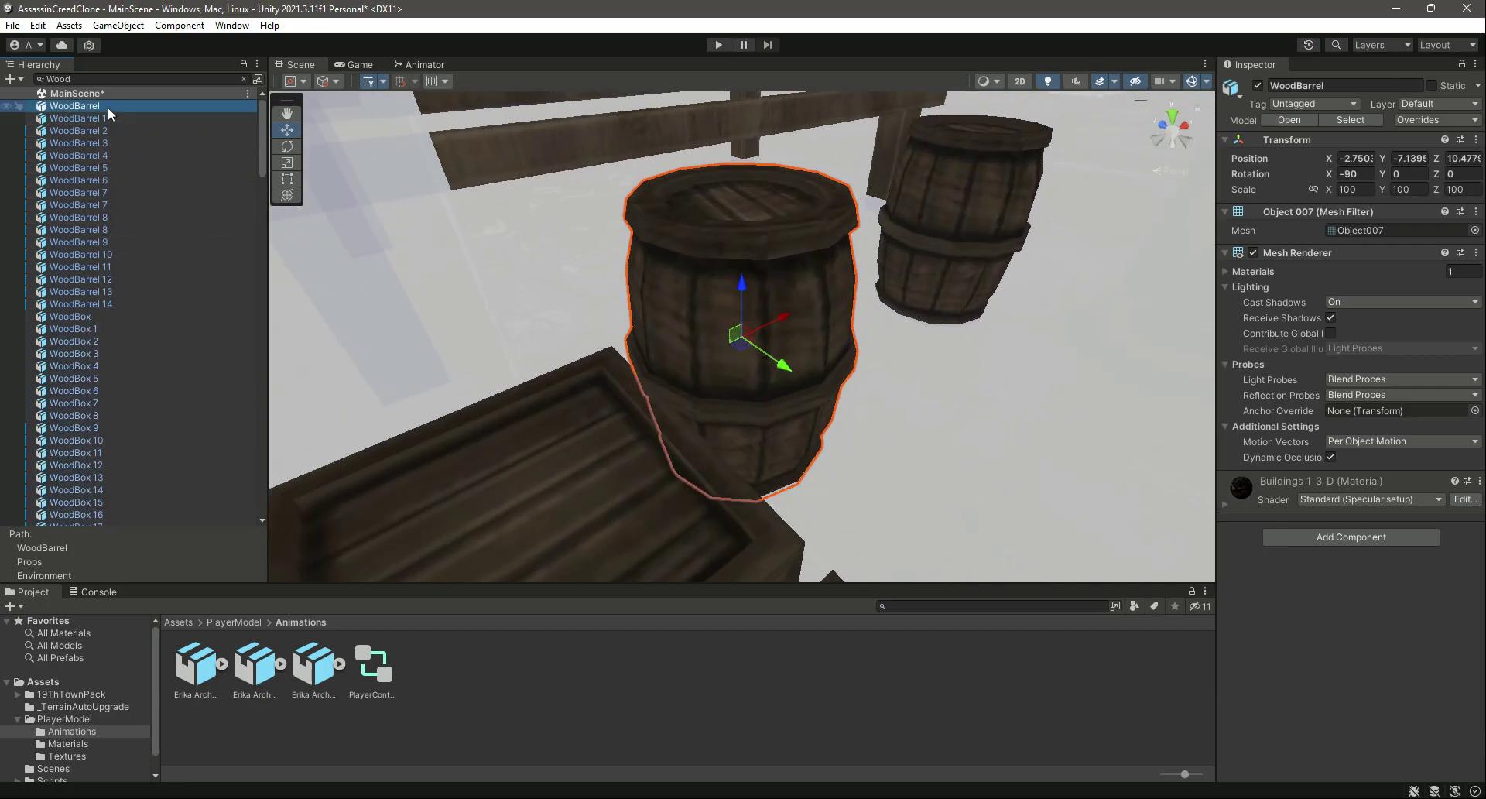
{"action": "scroll", "coordinate": [127, 193], "scroll_direction": "down", "scroll_amount": 10}
{"action": "scroll", "coordinate": [135, 277], "scroll_direction": "down", "scroll_amount": 10}
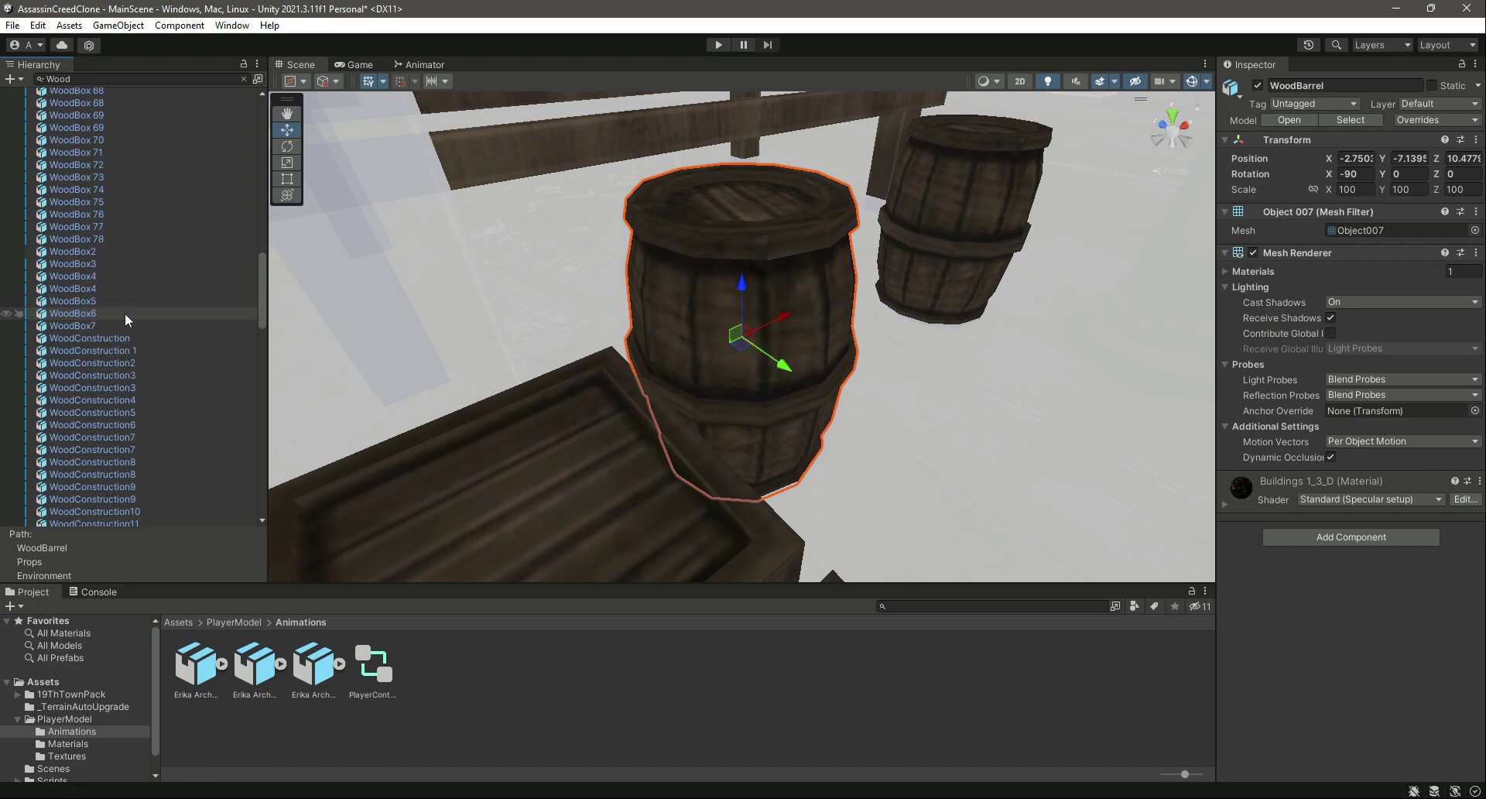
{"action": "left_click", "coordinate": [101, 327], "text": "shift"}
{"action": "left_click", "coordinate": [1390, 534]}
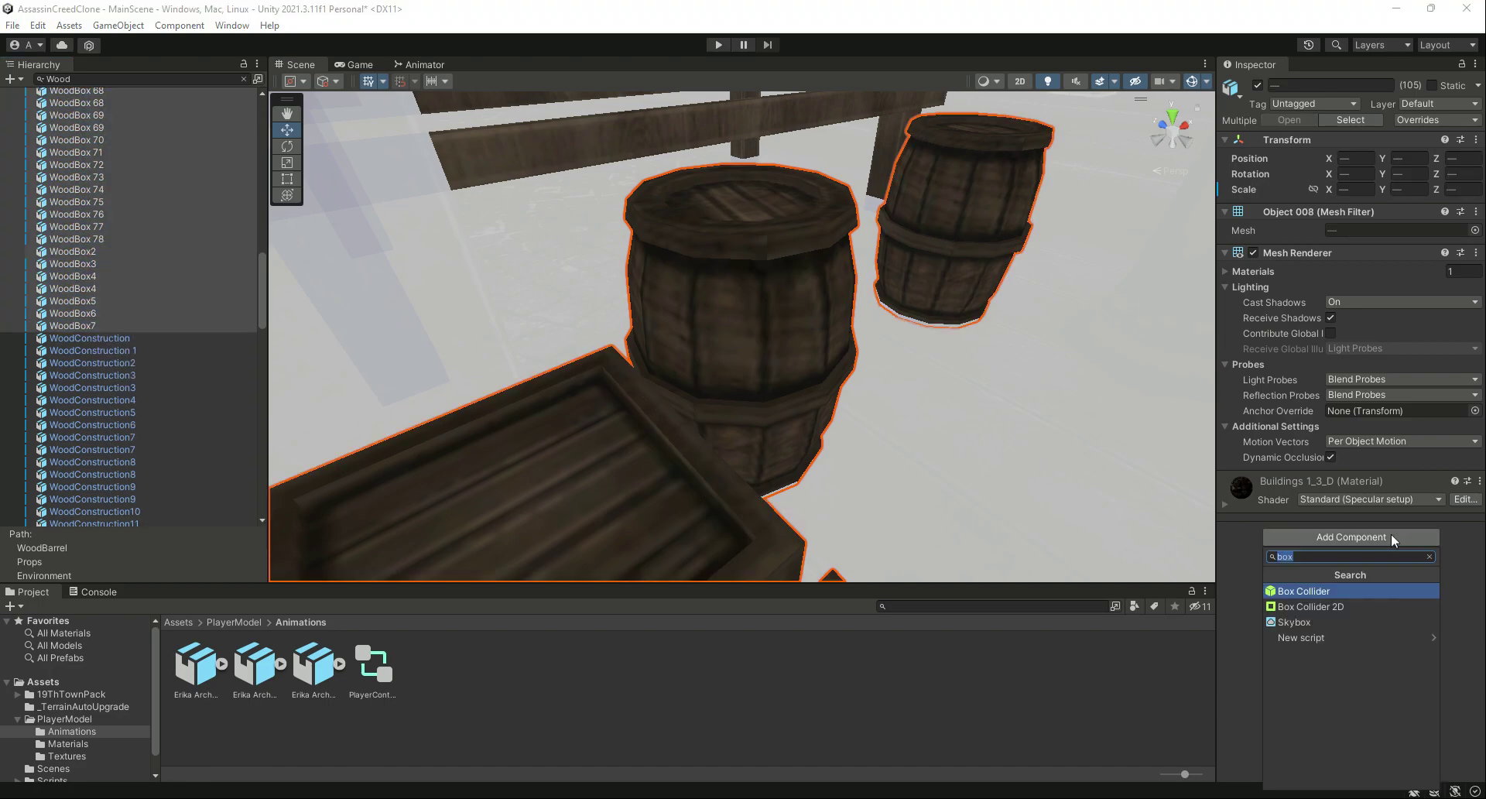
{"action": "key", "text": "Return"}
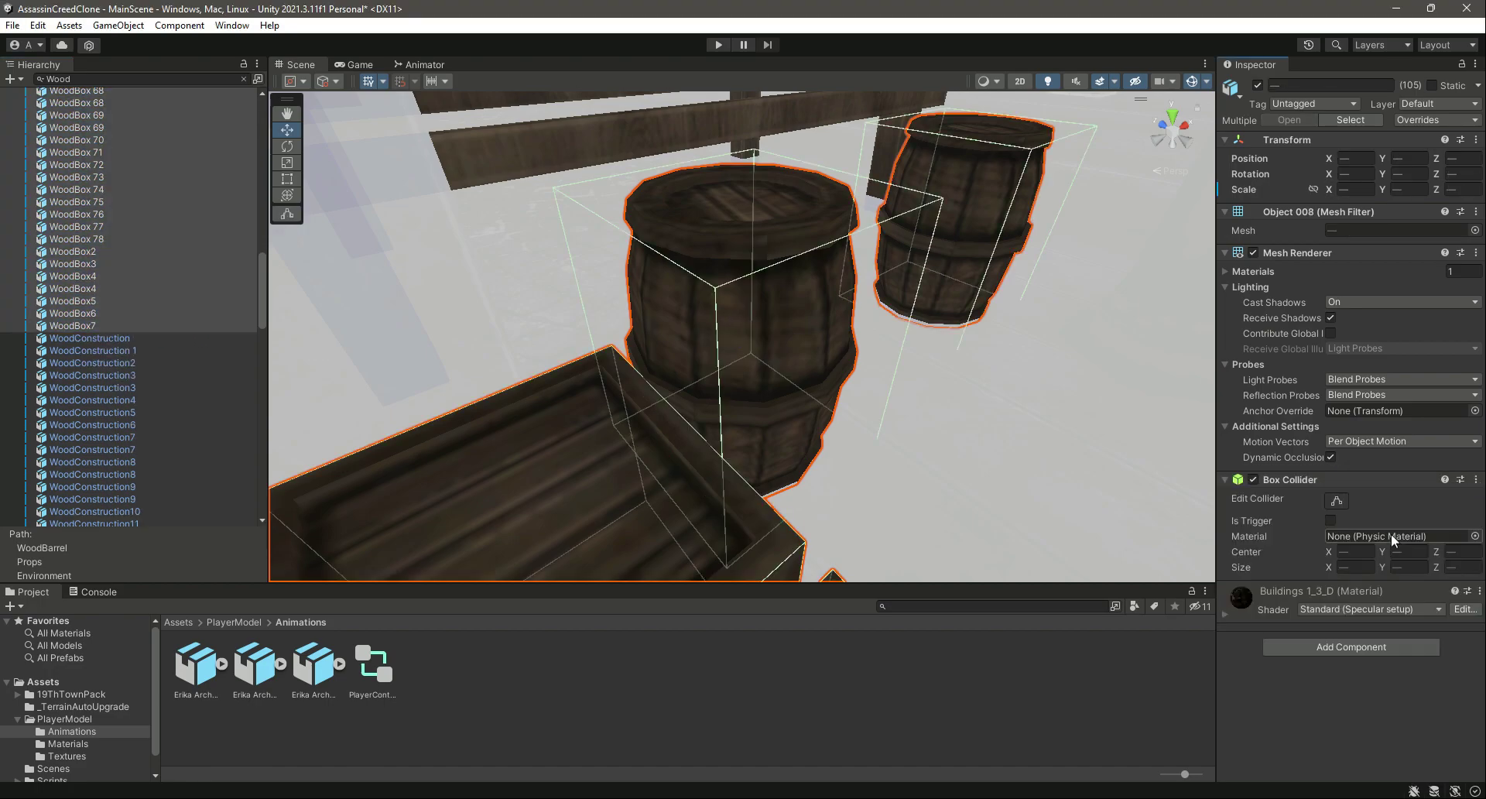
{"action": "scroll", "coordinate": [792, 445], "scroll_direction": "down", "scroll_amount": 10}
{"action": "right_click_drag", "start_coordinate": [792, 444], "coordinate": [811, 444]}
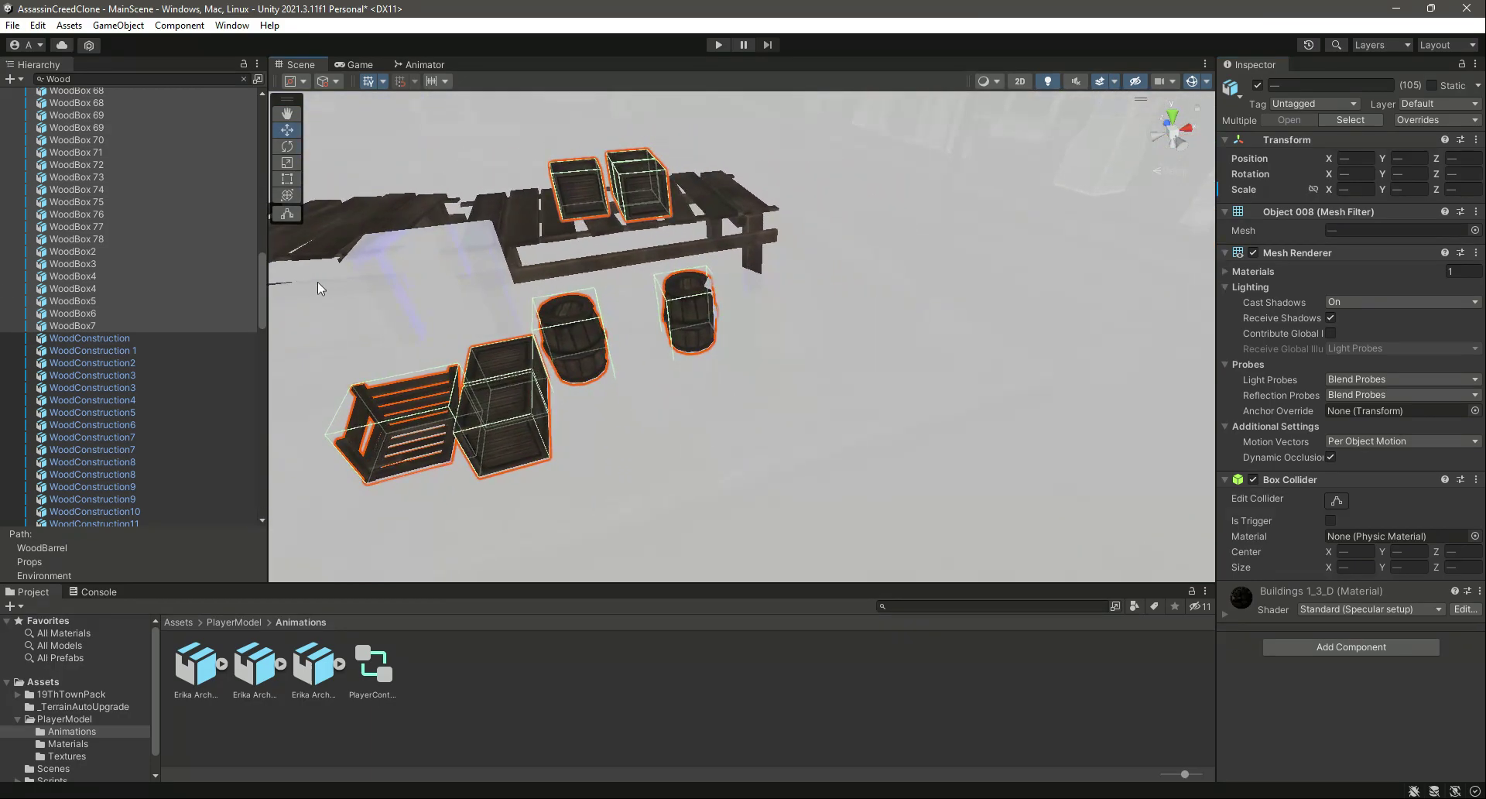
{"action": "left_click", "coordinate": [243, 78]}
- Select the short barricade wall beside the street lamp and filter the scene objects by "Barr"
{"action": "right_click_drag", "start_coordinate": [828, 381], "coordinate": [670, 302]}
{"action": "scroll", "coordinate": [787, 390], "scroll_direction": "up", "scroll_amount": 3}
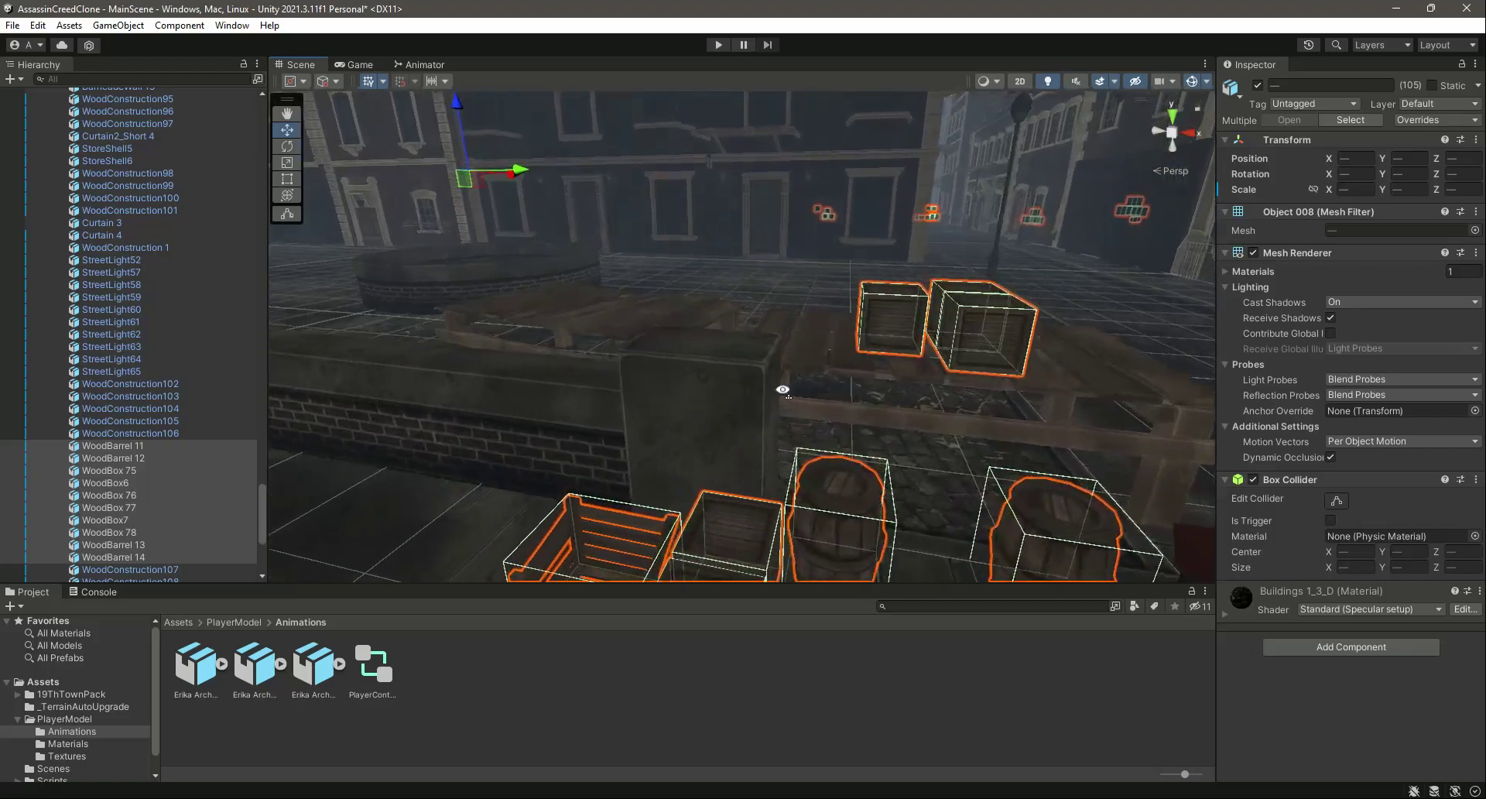
{"action": "right_click_drag", "start_coordinate": [787, 390], "coordinate": [666, 378]}
{"action": "scroll", "coordinate": [666, 378], "scroll_direction": "up", "scroll_amount": 3}
{"action": "right_click_drag", "start_coordinate": [747, 414], "coordinate": [625, 398]}
{"action": "left_click", "coordinate": [624, 390]}
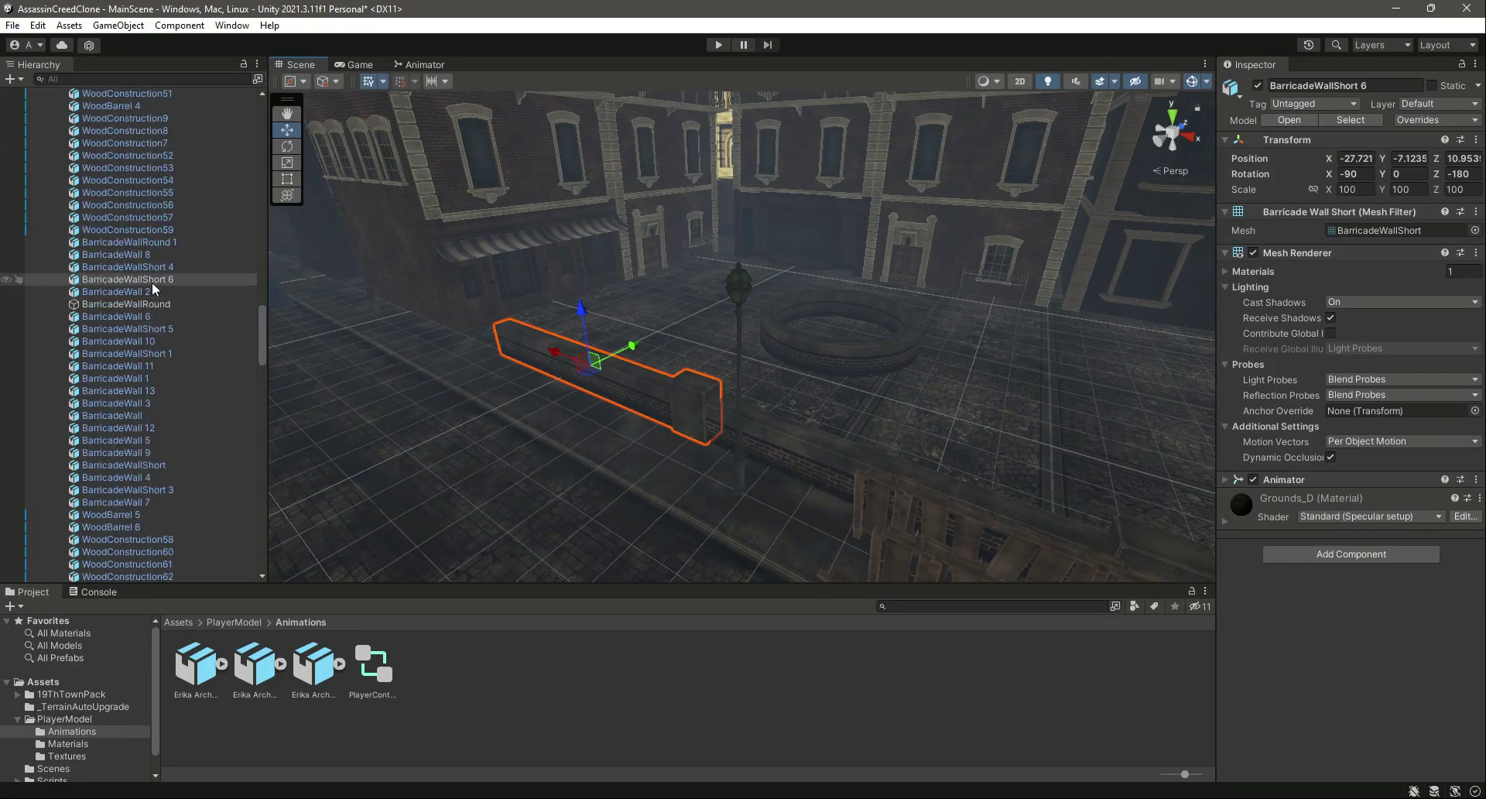
{"action": "left_click", "coordinate": [151, 80]}
{"action": "type", "text": "Barr"}
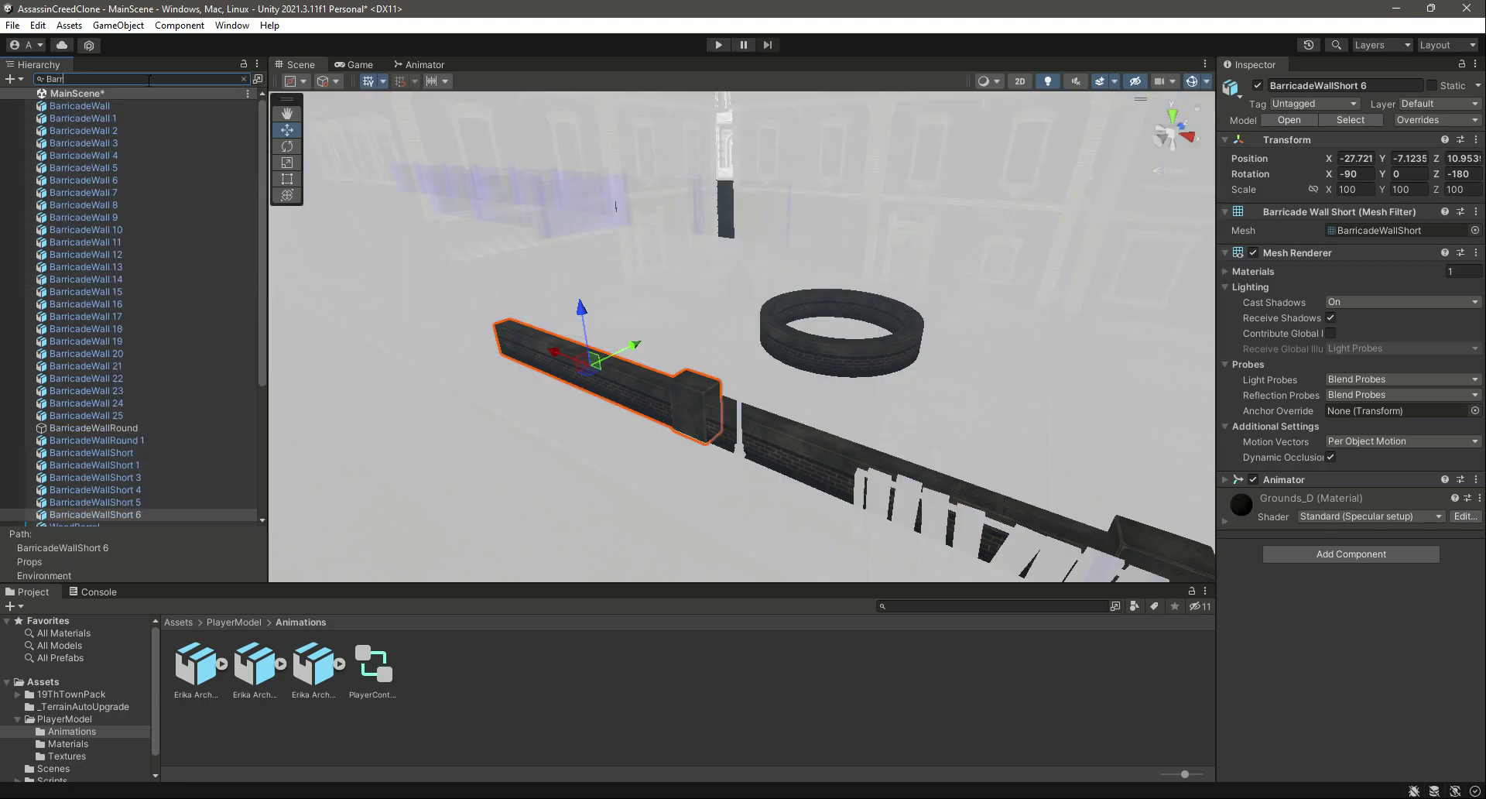
- Select all objects from BarricadeWall through BarricadeWallShort 6 and unpack their prefabs
{"action": "left_click", "coordinate": [133, 109]}
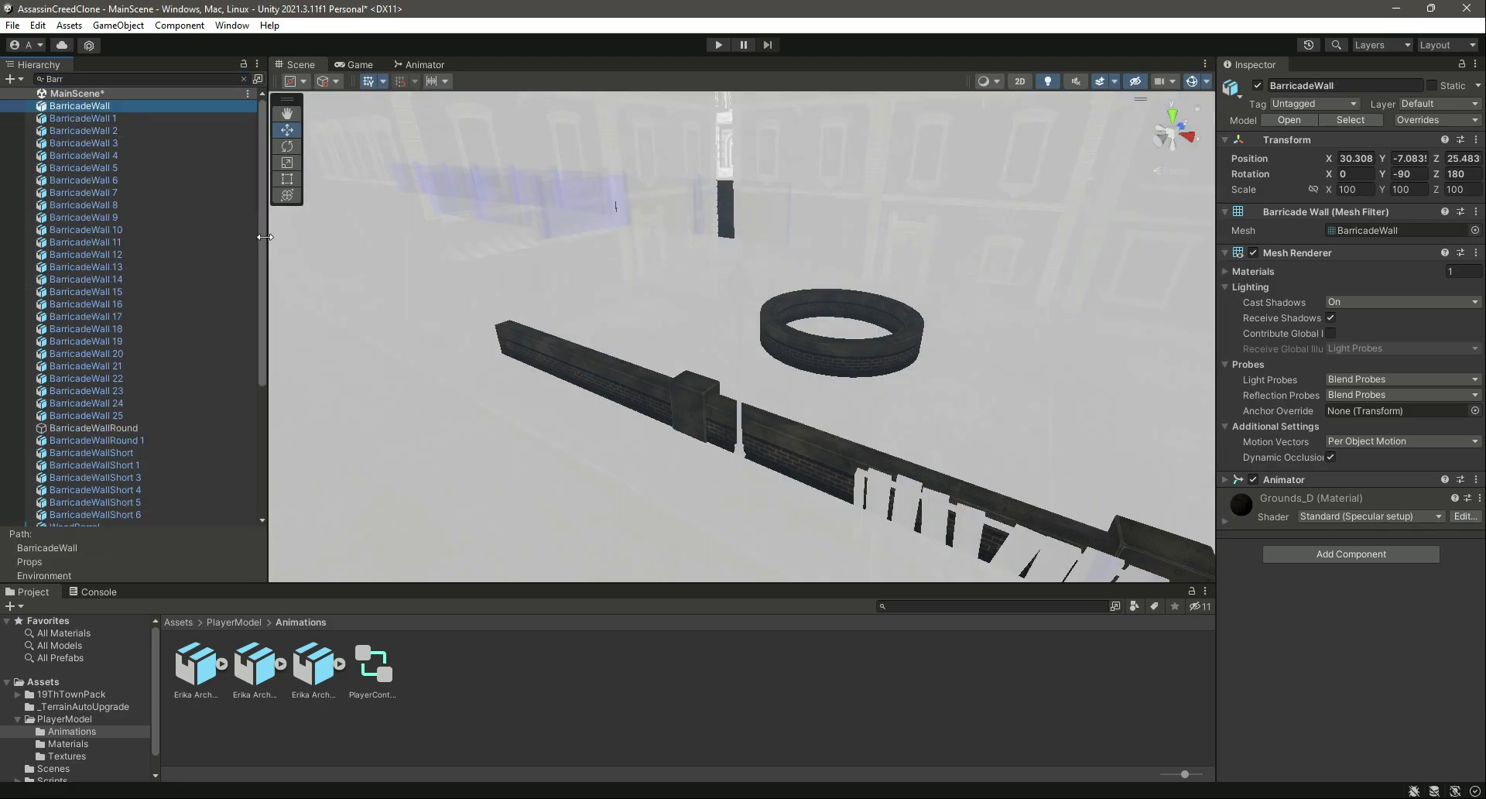
{"action": "left_click_drag", "start_coordinate": [262, 244], "coordinate": [262, 378]}
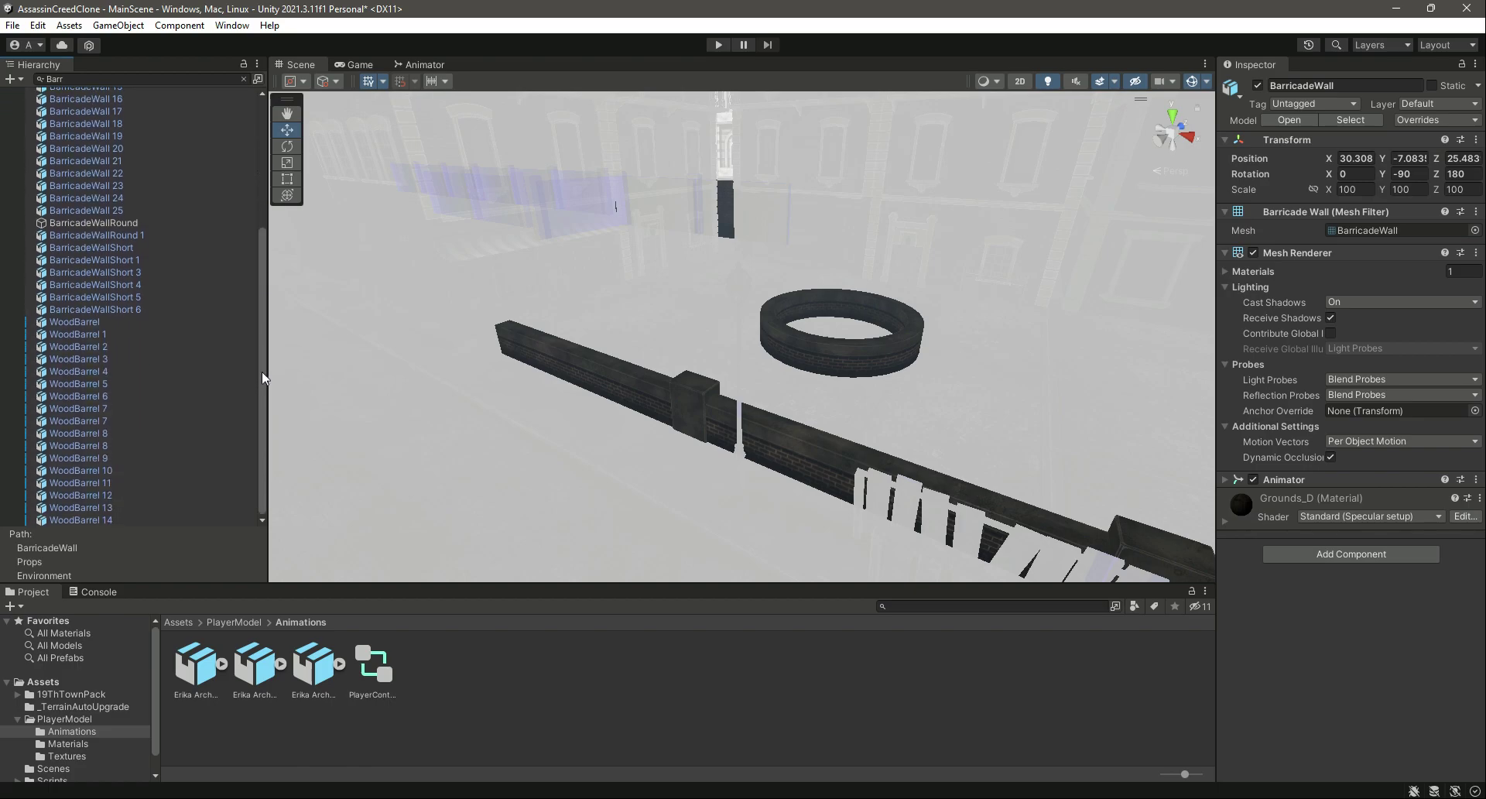
{"action": "left_click", "coordinate": [105, 309], "text": "shift"}
{"action": "right_click", "coordinate": [111, 281]}
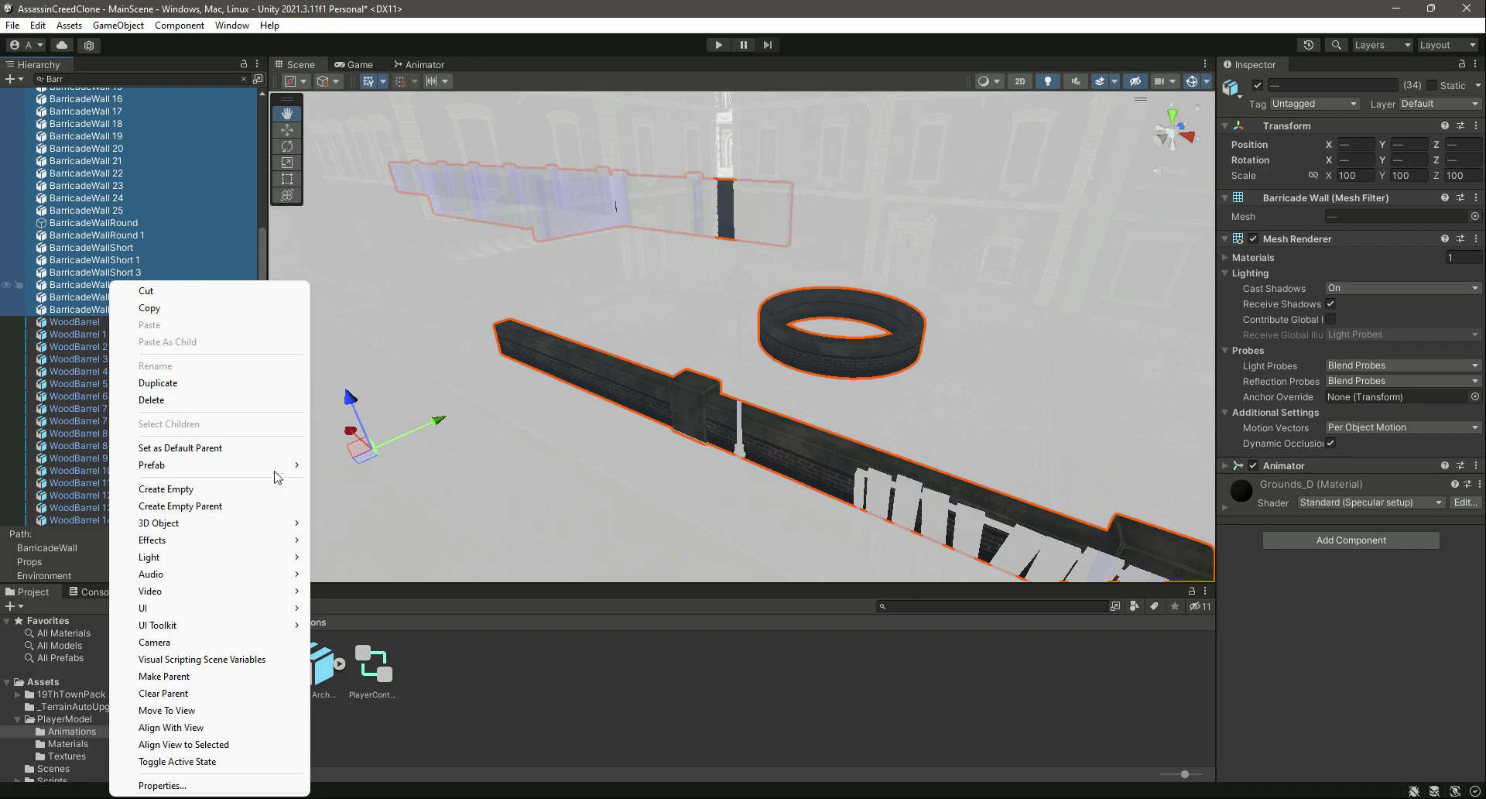
{"action": "mouse_move", "coordinate": [271, 468]}
{"action": "left_click", "coordinate": [375, 498]}
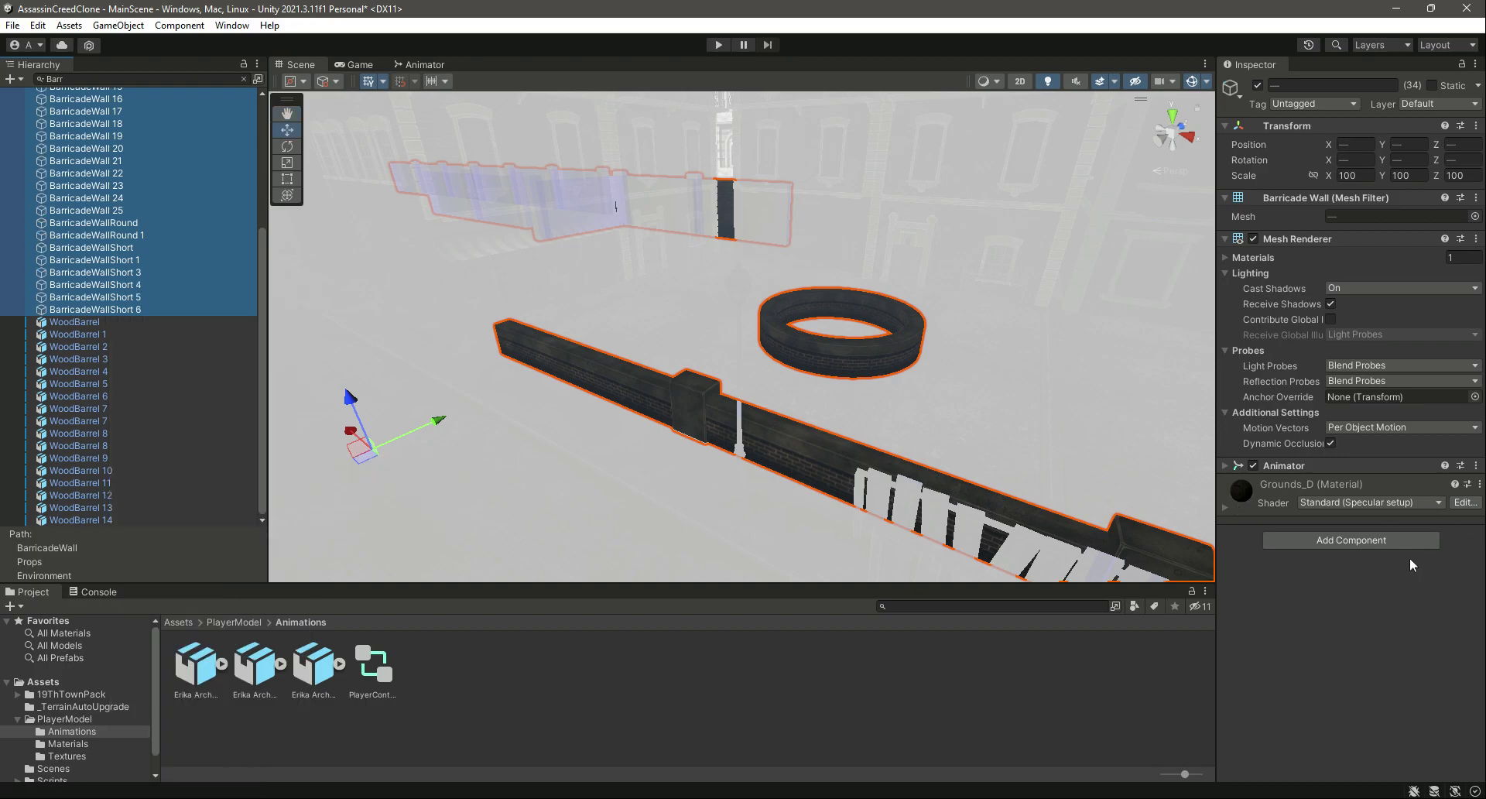
- Add a Box Collider to all the selected barricade walls and inspect its fit along the brick wall
{"action": "left_click", "coordinate": [1390, 541]}
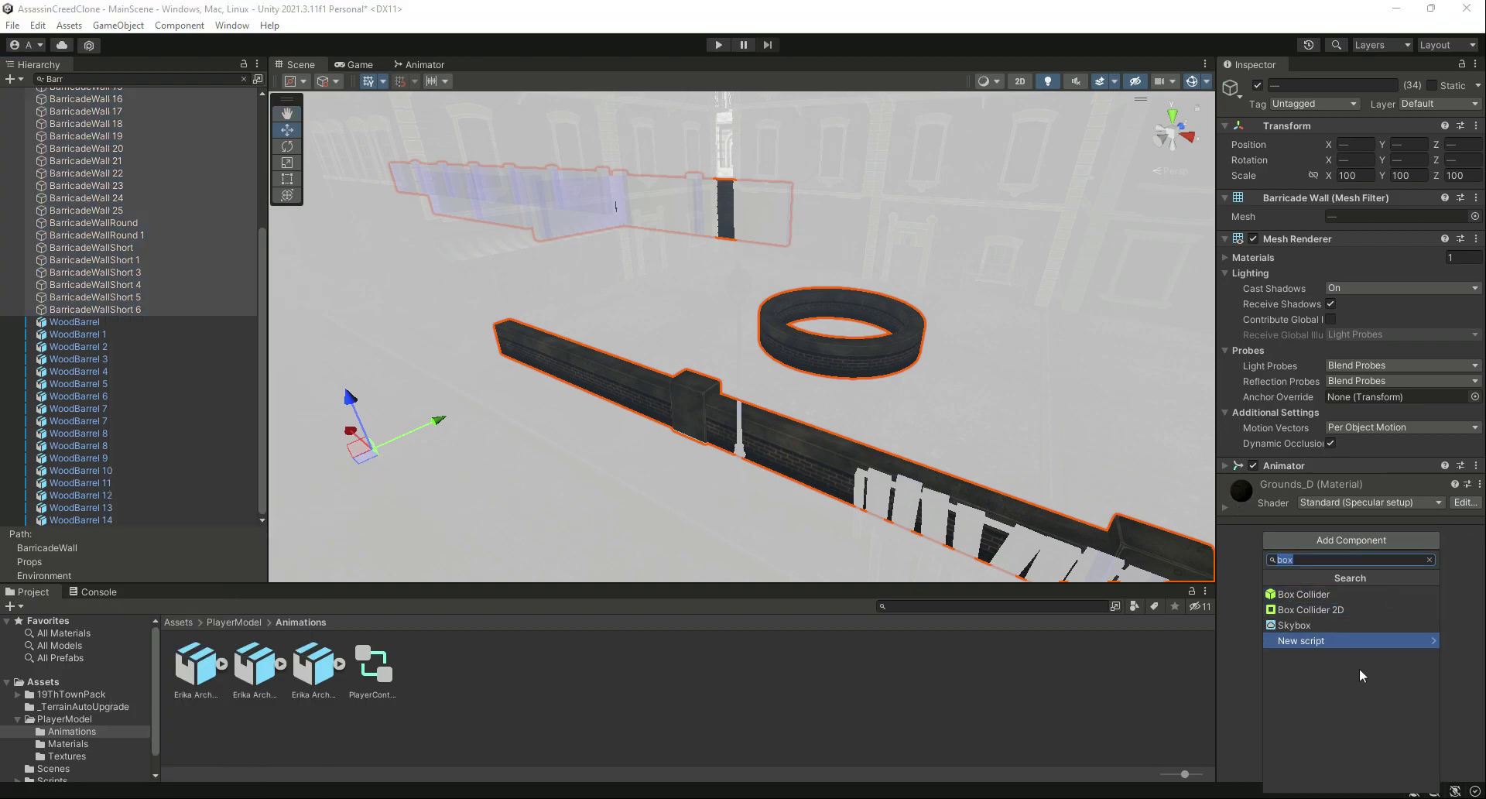
{"action": "left_click", "coordinate": [1307, 594]}
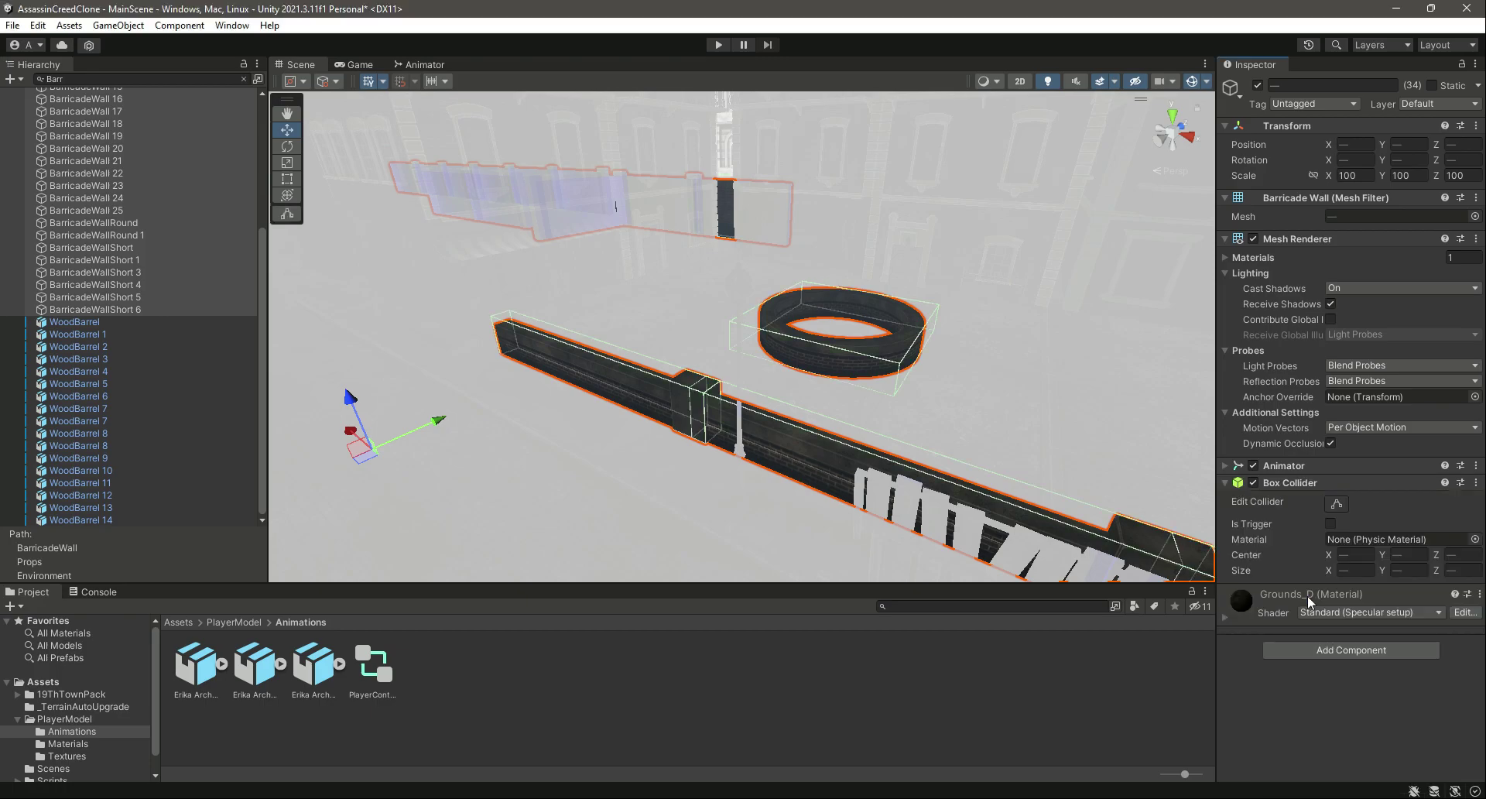
{"action": "mouse_move", "coordinate": [803, 324]}
{"action": "left_mouse_down", "text": "alt"}
{"action": "mouse_move", "coordinate": [952, 365]}
{"action": "mouse_move", "coordinate": [1061, 372]}
{"action": "mouse_move", "coordinate": [962, 348]}
{"action": "mouse_move", "coordinate": [713, 389]}
{"action": "mouse_move", "coordinate": [776, 382]}
{"action": "mouse_move", "coordinate": [756, 346]}
{"action": "mouse_move", "coordinate": [718, 336]}
{"action": "mouse_move", "coordinate": [796, 330]}
{"action": "left_mouse_up", "text": "alt"}
{"action": "left_click_drag", "start_coordinate": [778, 410], "coordinate": [865, 355], "text": "alt"}
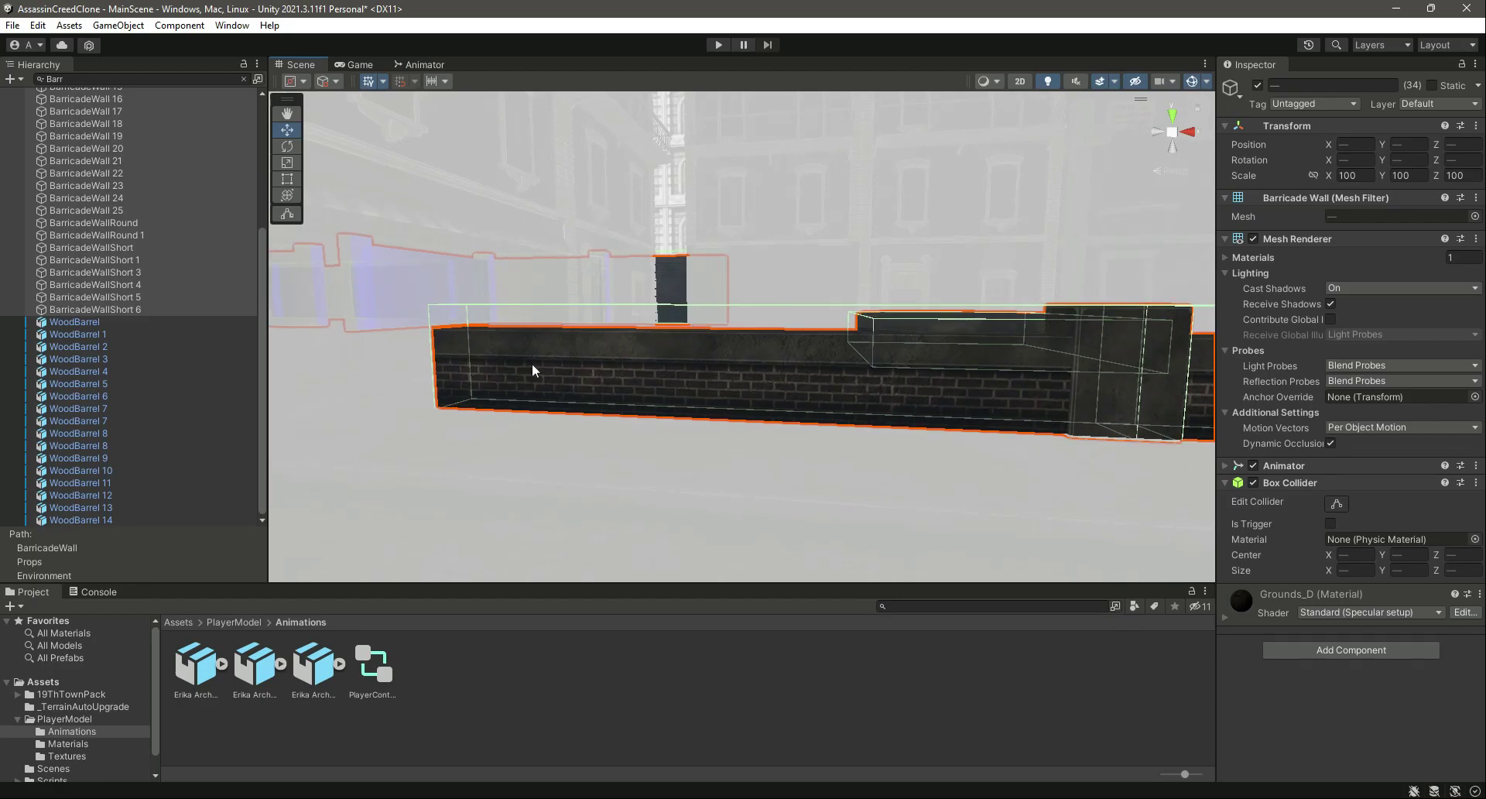
- Clear the scene object filter, collapse the Props group, and deselect the barricade walls
{"action": "left_click", "coordinate": [243, 78]}
{"action": "left_click_drag", "start_coordinate": [257, 322], "coordinate": [275, 109]}
{"action": "left_click", "coordinate": [50, 179]}
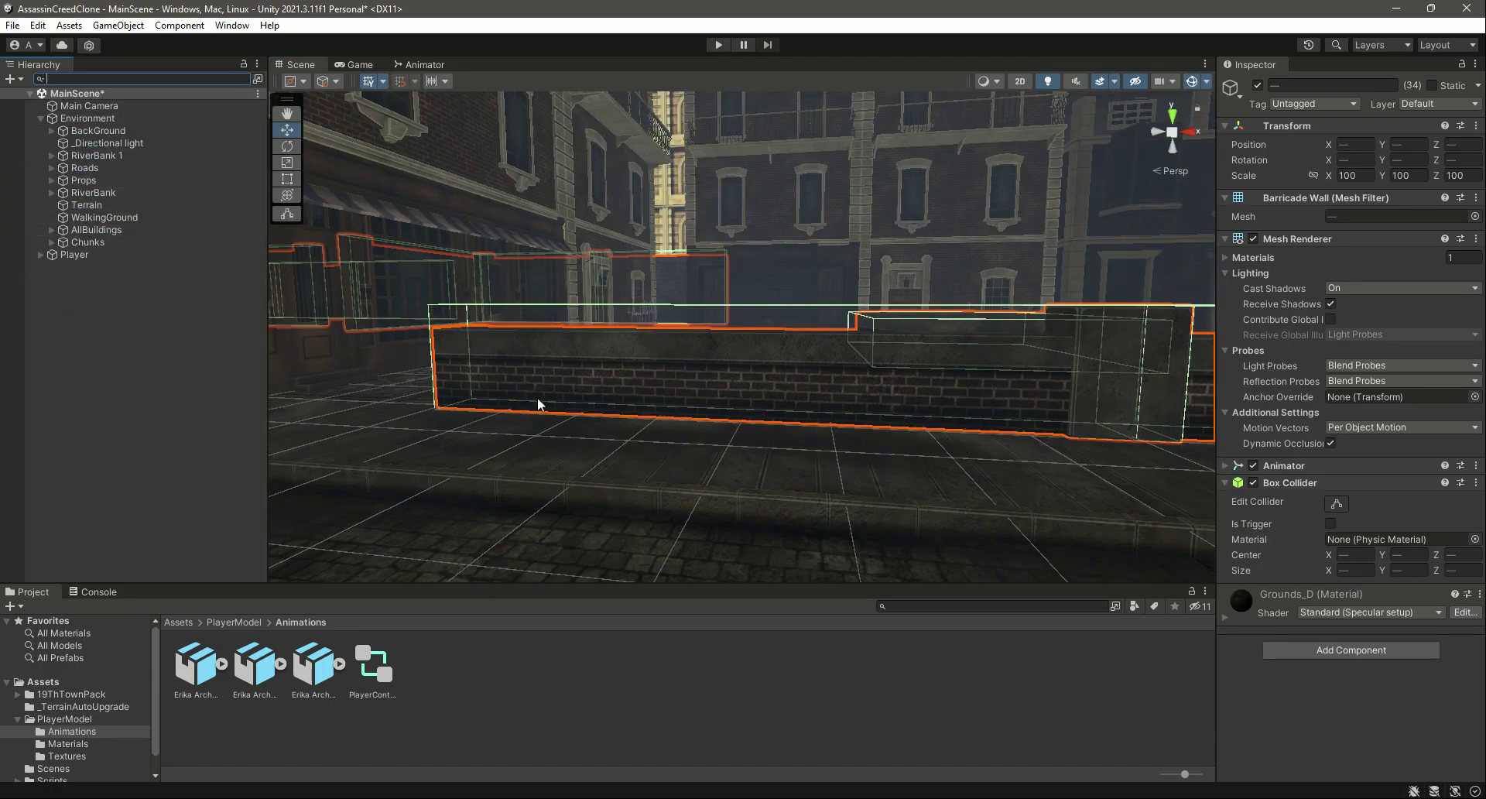
{"action": "left_click_drag", "start_coordinate": [537, 397], "coordinate": [675, 438], "text": "alt"}
{"action": "left_click", "coordinate": [771, 708]}
- Select the round brick barricade and inspect the Box Collider around it
{"action": "right_click_drag", "start_coordinate": [781, 248], "coordinate": [827, 271]}
{"action": "scroll", "coordinate": [856, 492], "scroll_direction": "up", "scroll_amount": 3}
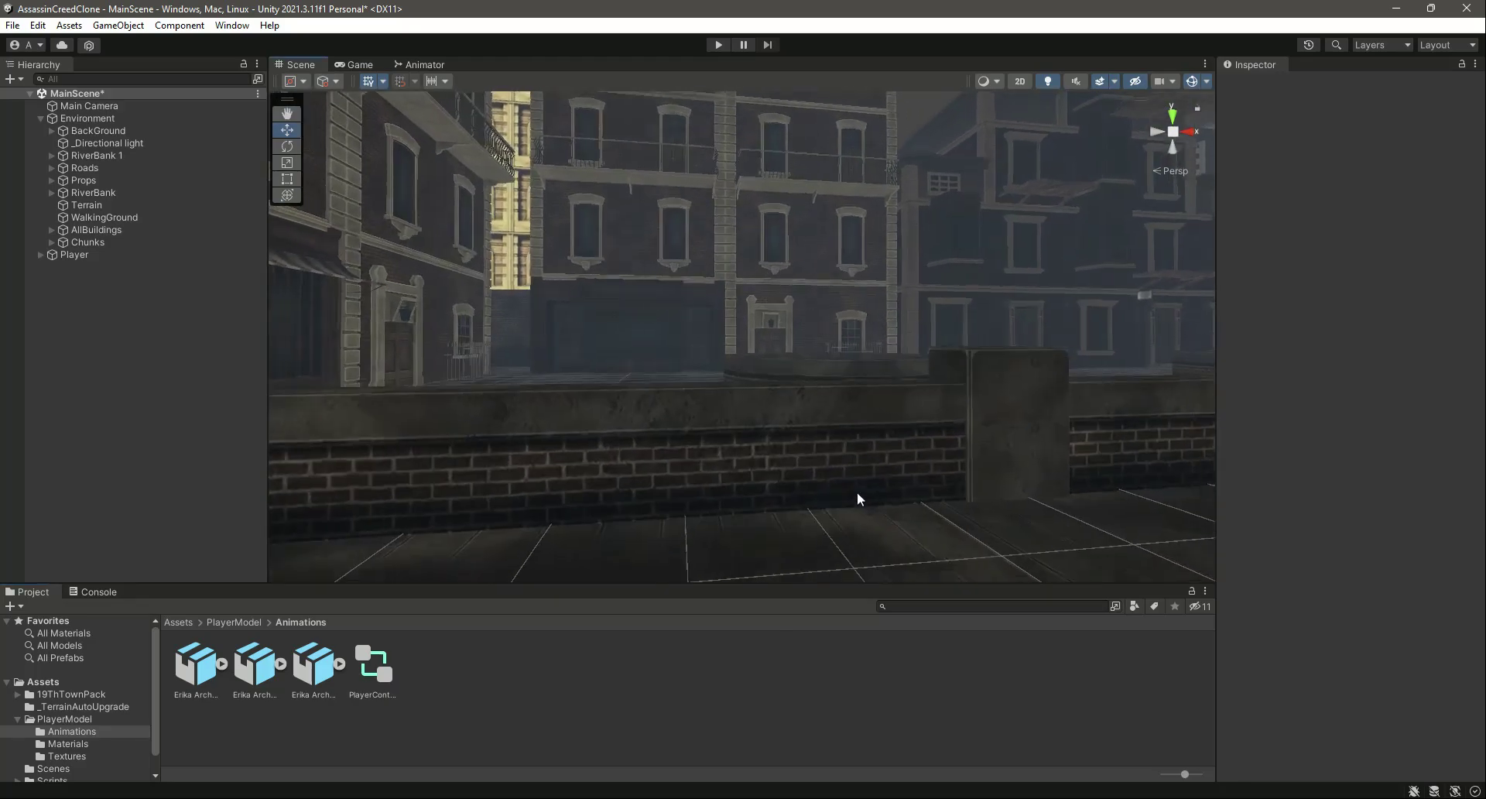
{"action": "left_click_drag", "start_coordinate": [874, 398], "coordinate": [890, 351], "text": "alt"}
{"action": "right_click_drag", "start_coordinate": [883, 507], "coordinate": [897, 434]}
{"action": "scroll", "coordinate": [941, 312], "scroll_direction": "up", "scroll_amount": 2}
{"action": "scroll", "coordinate": [851, 391], "scroll_direction": "up", "scroll_amount": 2}
{"action": "left_click", "coordinate": [851, 392]}
{"action": "left_click_drag", "start_coordinate": [837, 402], "coordinate": [787, 358], "text": "alt"}
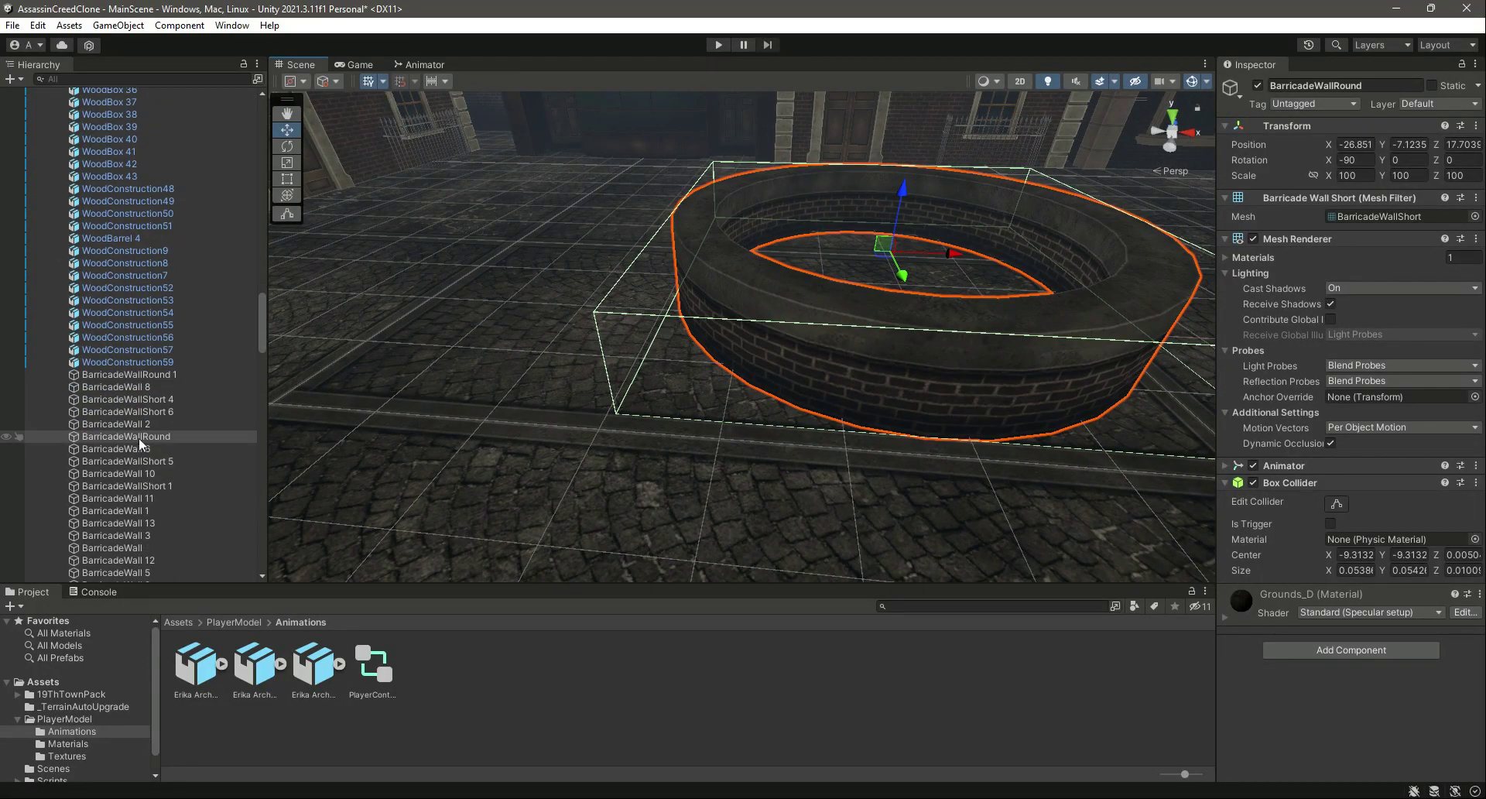
- Filter the scene objects by BarricadeWall and select both BarricadeWallRound and BarricadeWallRound 1
{"action": "left_click", "coordinate": [137, 436]}
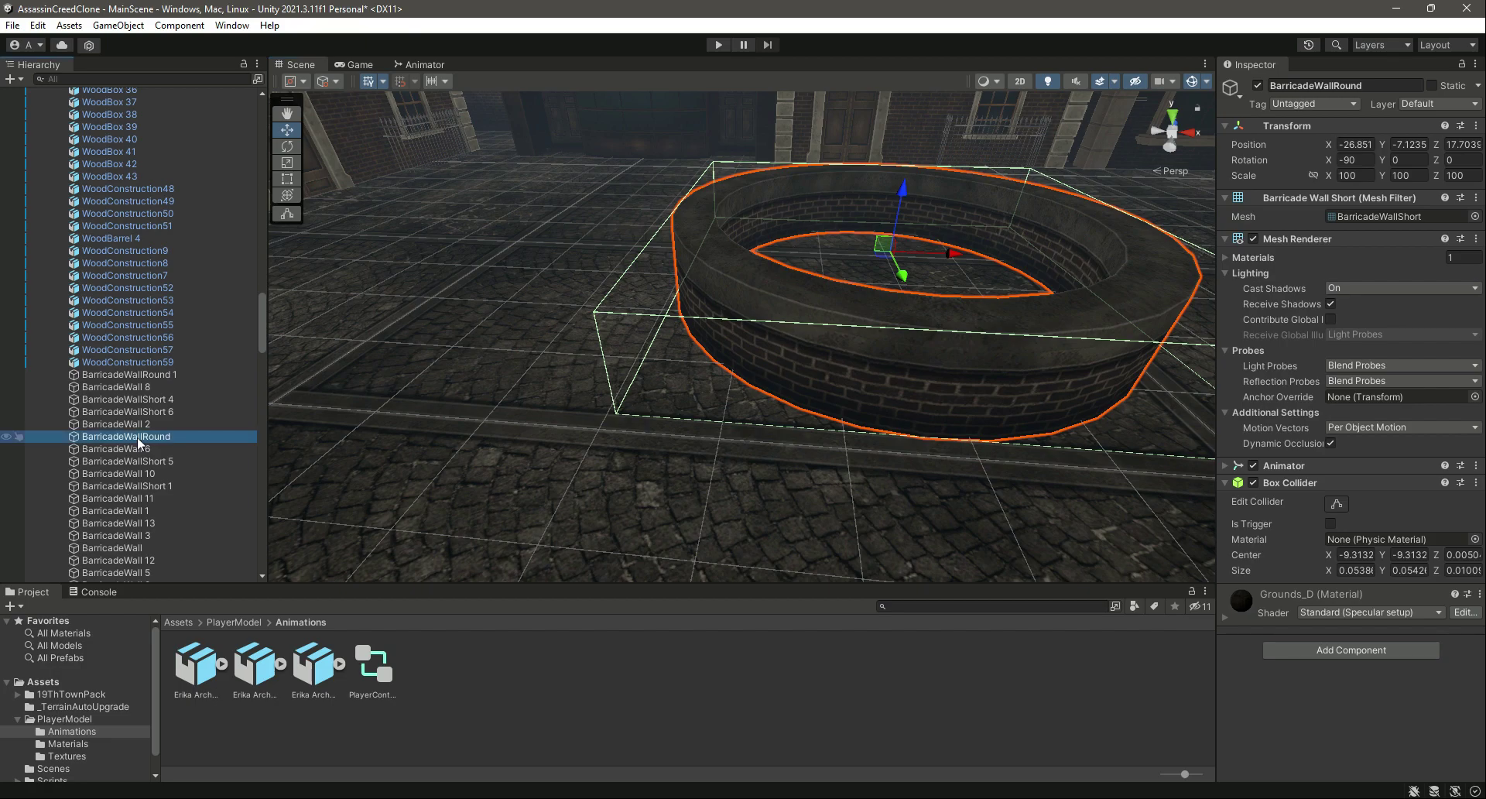
{"action": "left_click", "coordinate": [153, 79]}
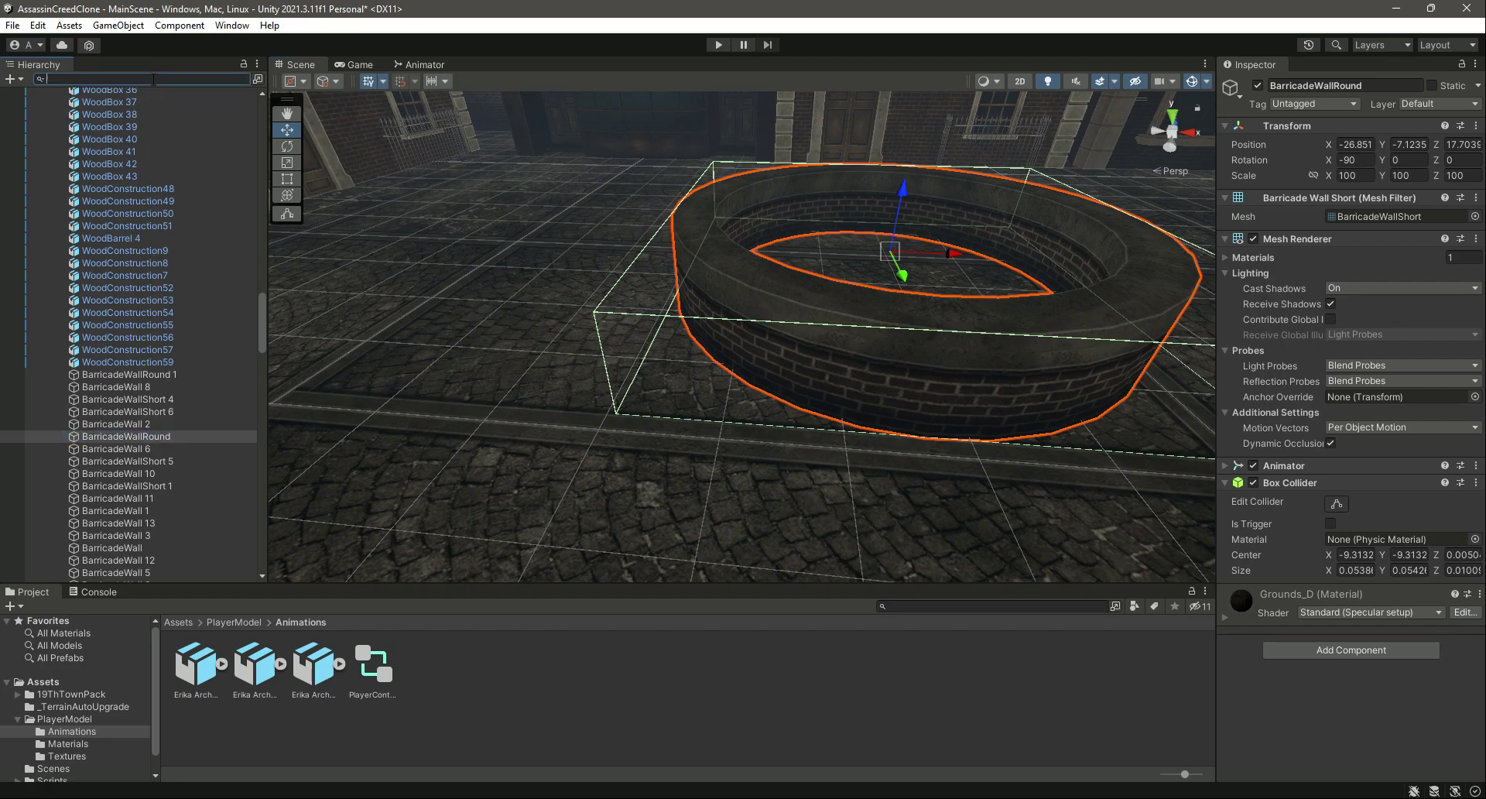
{"action": "type", "text": "BarricadeWaa"}
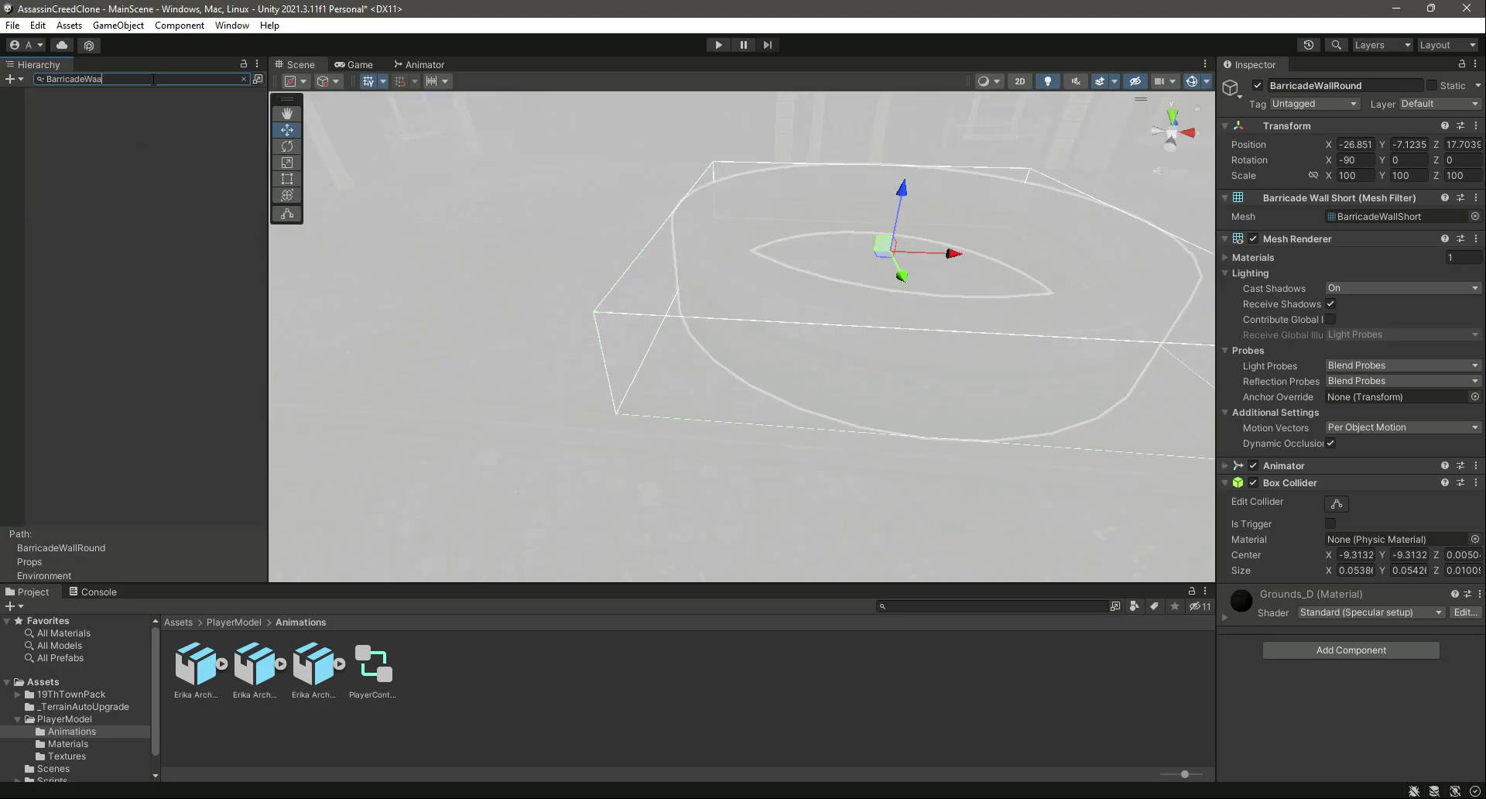
{"action": "key", "text": "BackSpace"}
{"action": "type", "text": "ll"}
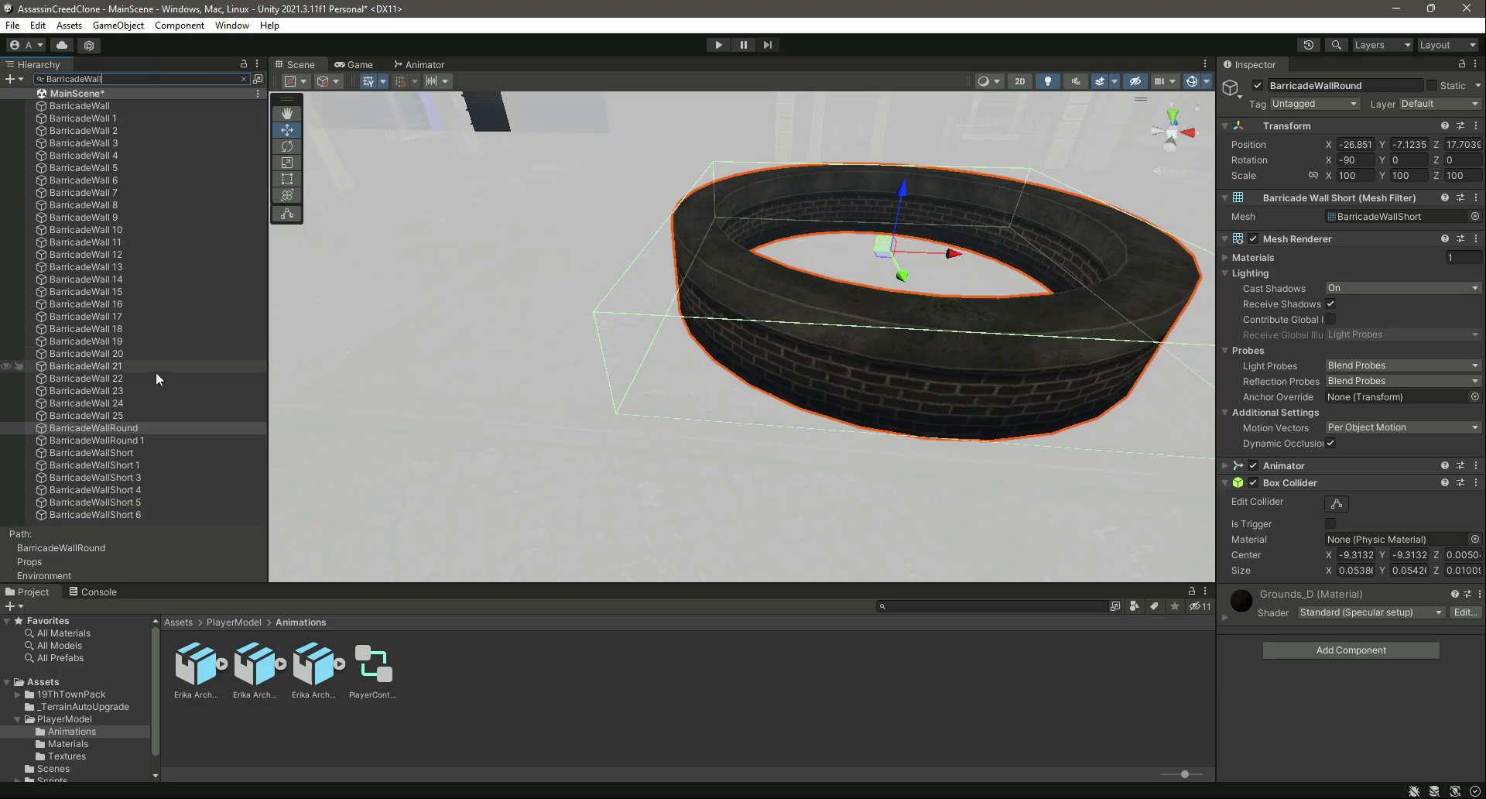
{"action": "left_click", "coordinate": [154, 439], "text": "ctrl"}
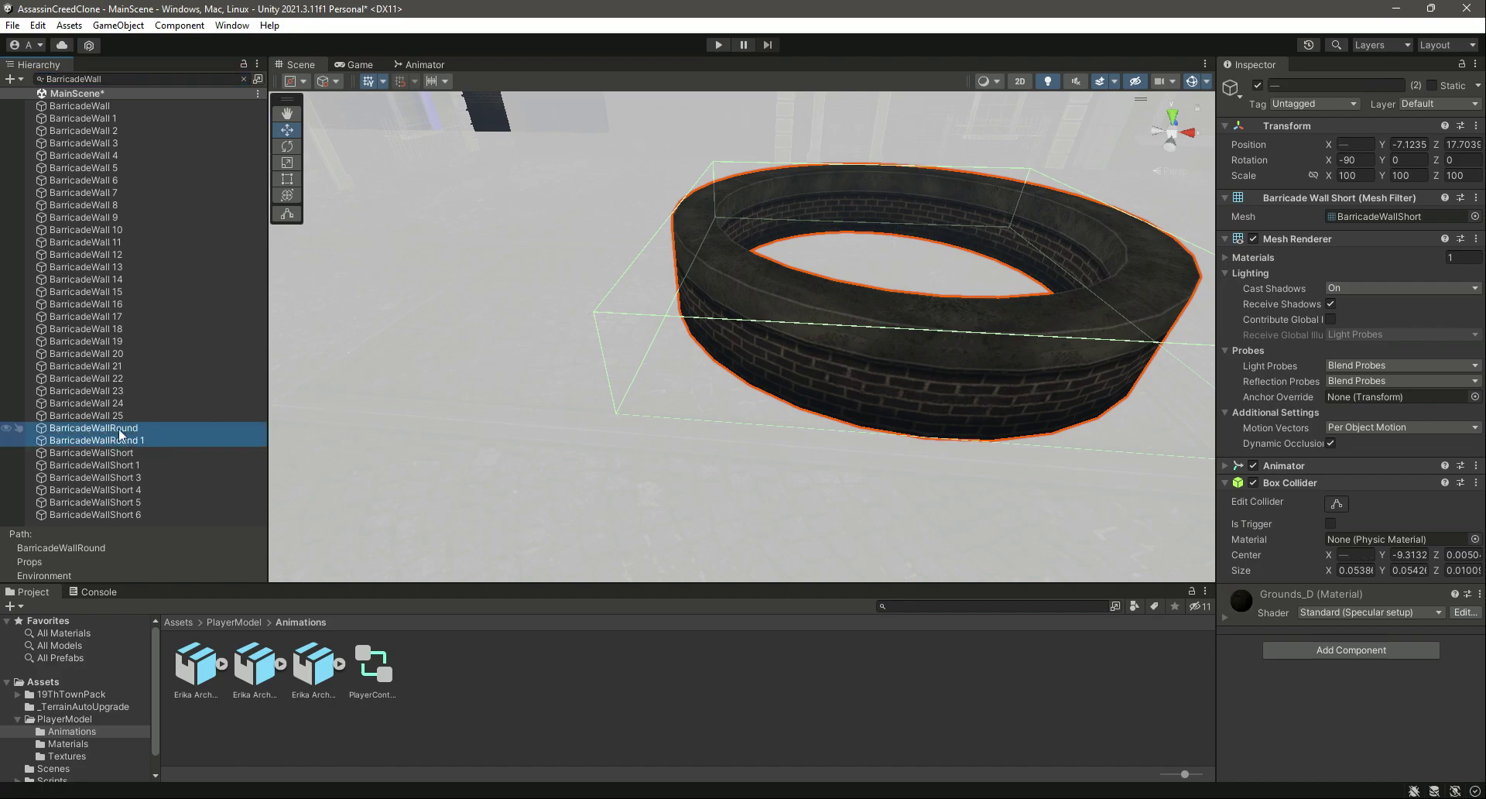
- Replace the Box Collider on both round barricade walls with a Mesh Collider and save the scene
{"action": "left_click", "coordinate": [1475, 482]}
{"action": "left_click", "coordinate": [1408, 513]}
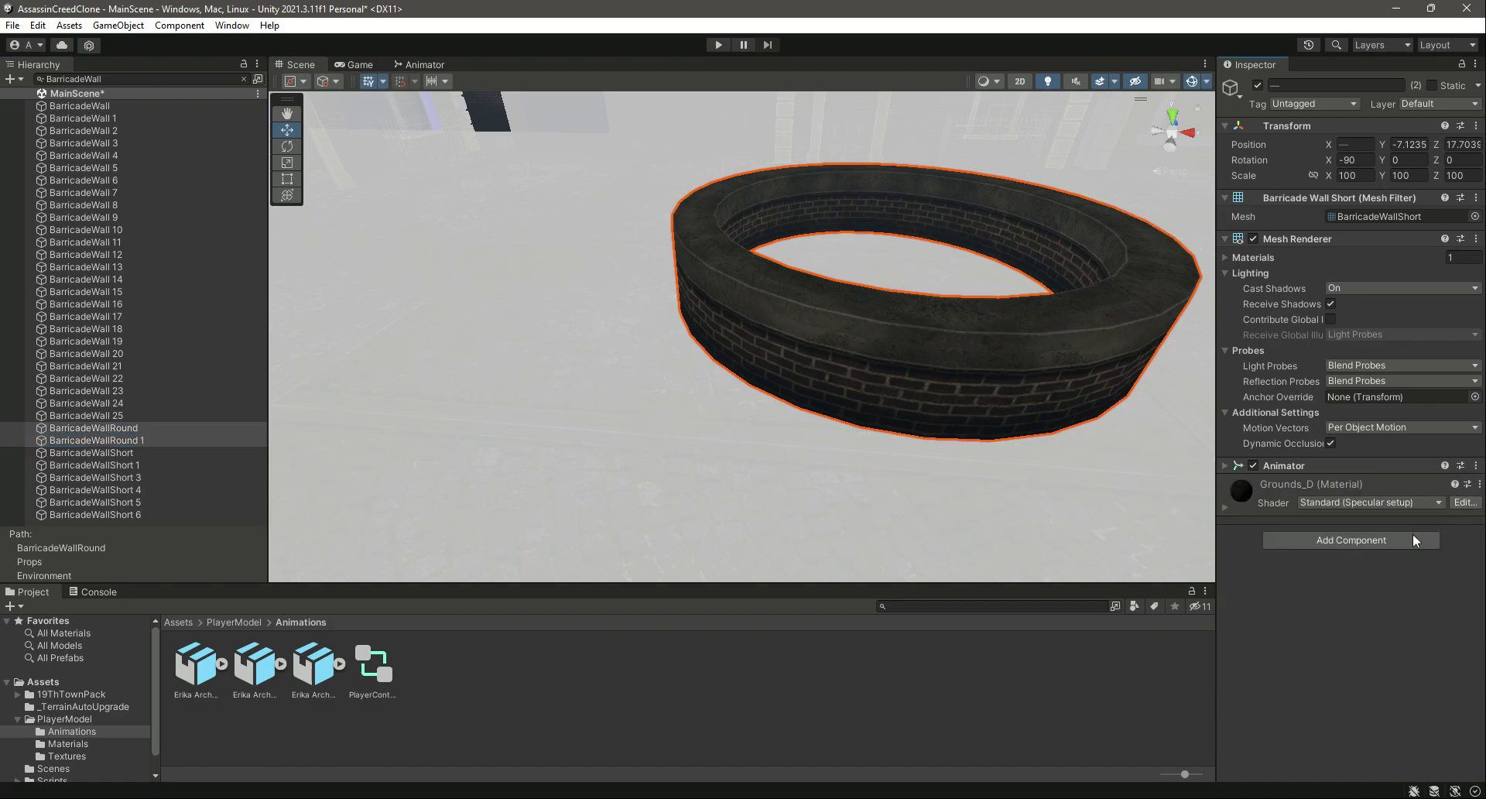
{"action": "left_click", "coordinate": [1404, 540]}
{"action": "type", "text": "mes"}
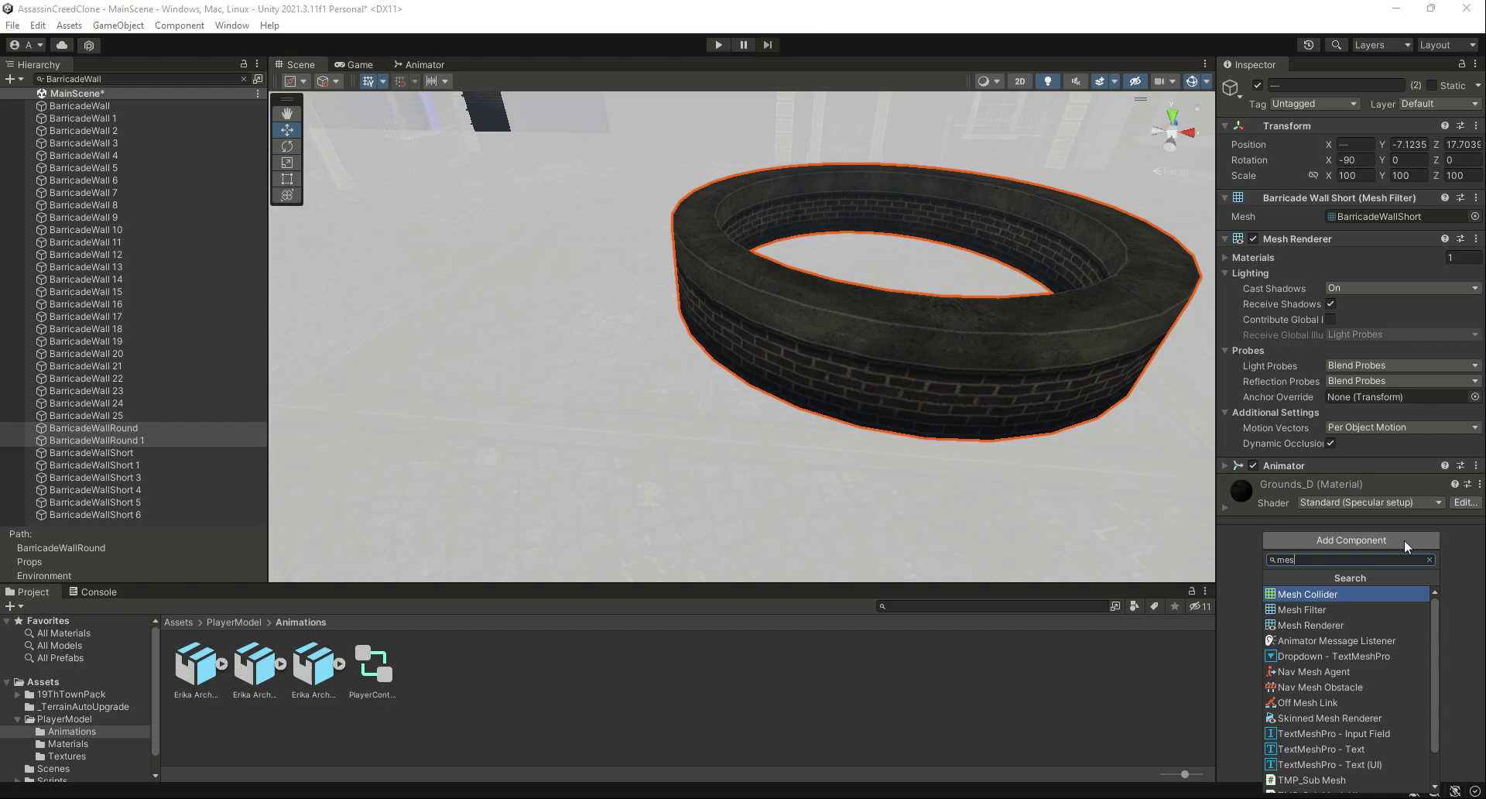
{"action": "key", "text": "Return"}
{"action": "key", "text": "ctrl+s"}
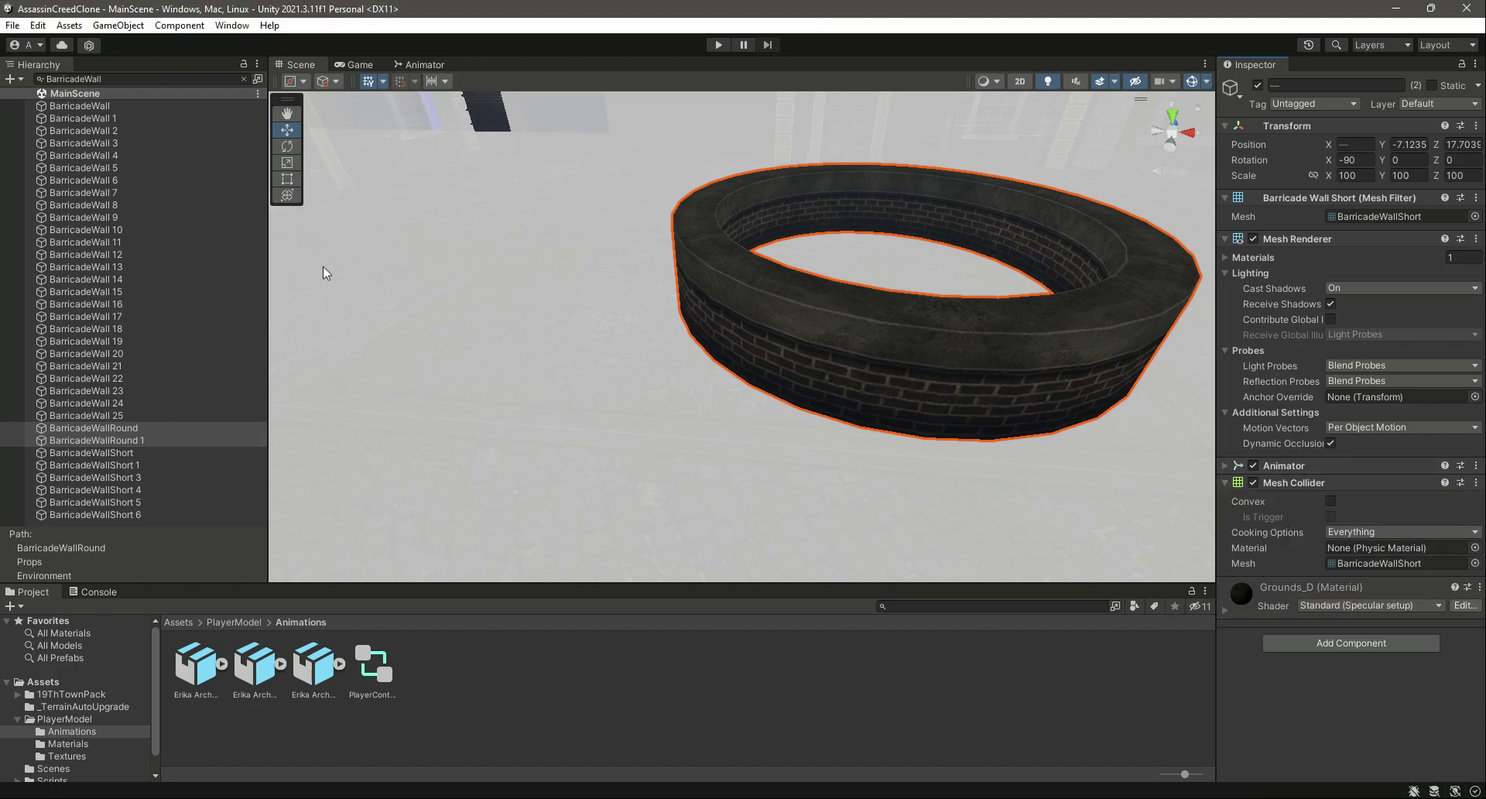
- Clear the BarricadeWall object filter and collapse the Props group
{"action": "left_click", "coordinate": [134, 74]}
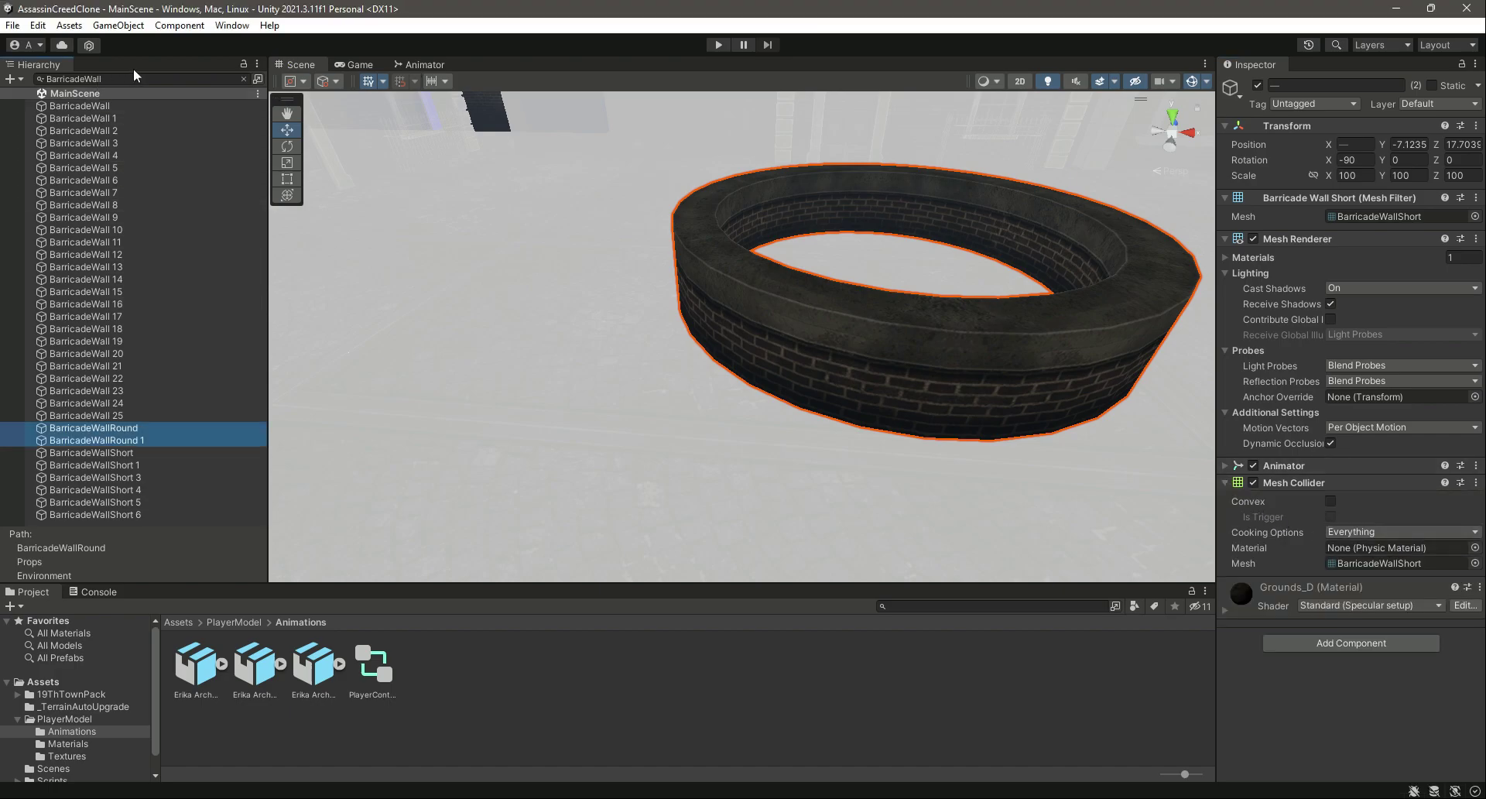
{"action": "left_click", "coordinate": [133, 78]}
{"action": "key", "text": "BackSpace"}
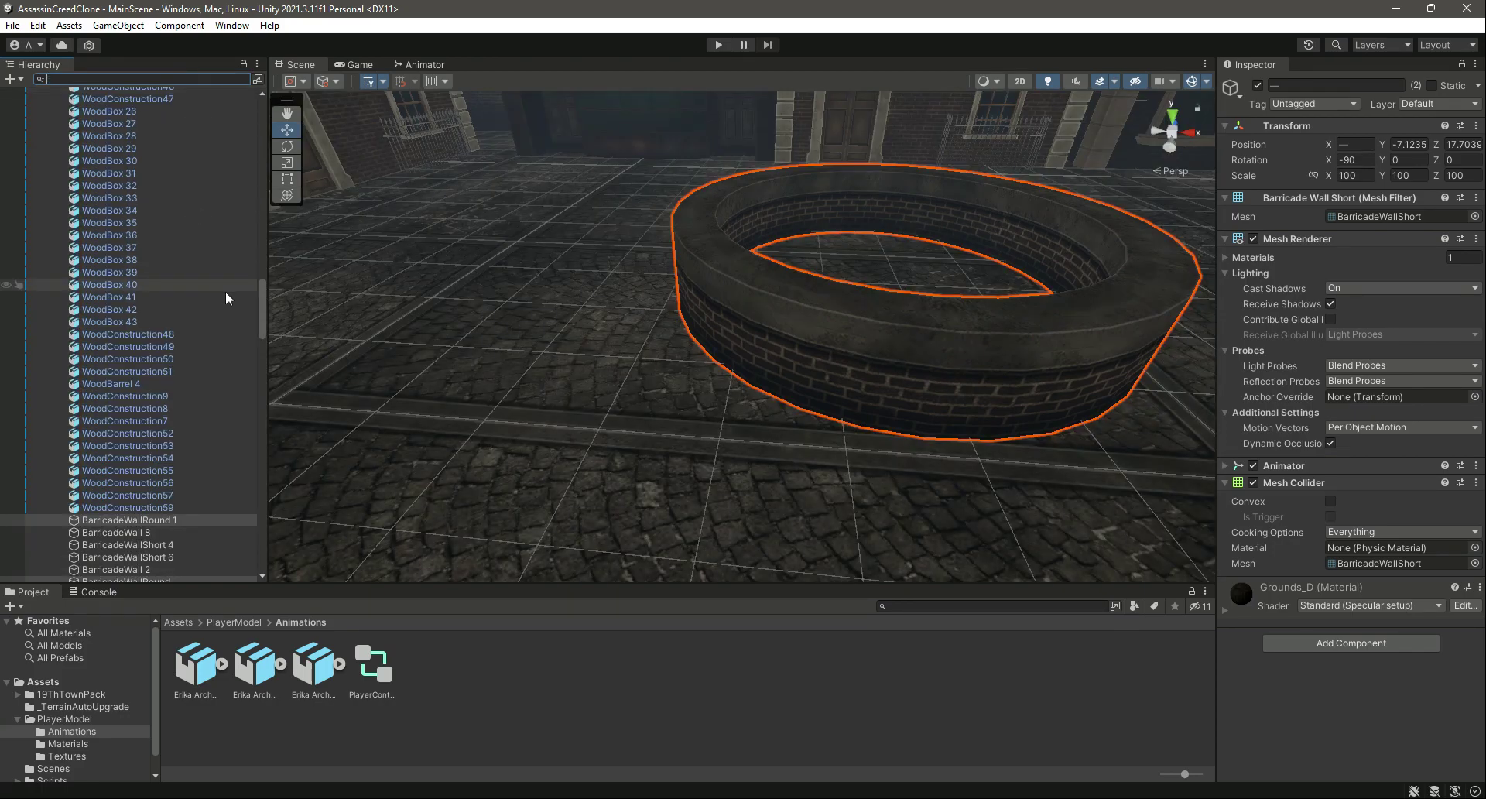
{"action": "left_click_drag", "start_coordinate": [263, 309], "coordinate": [281, 114]}
{"action": "left_click", "coordinate": [51, 180]}
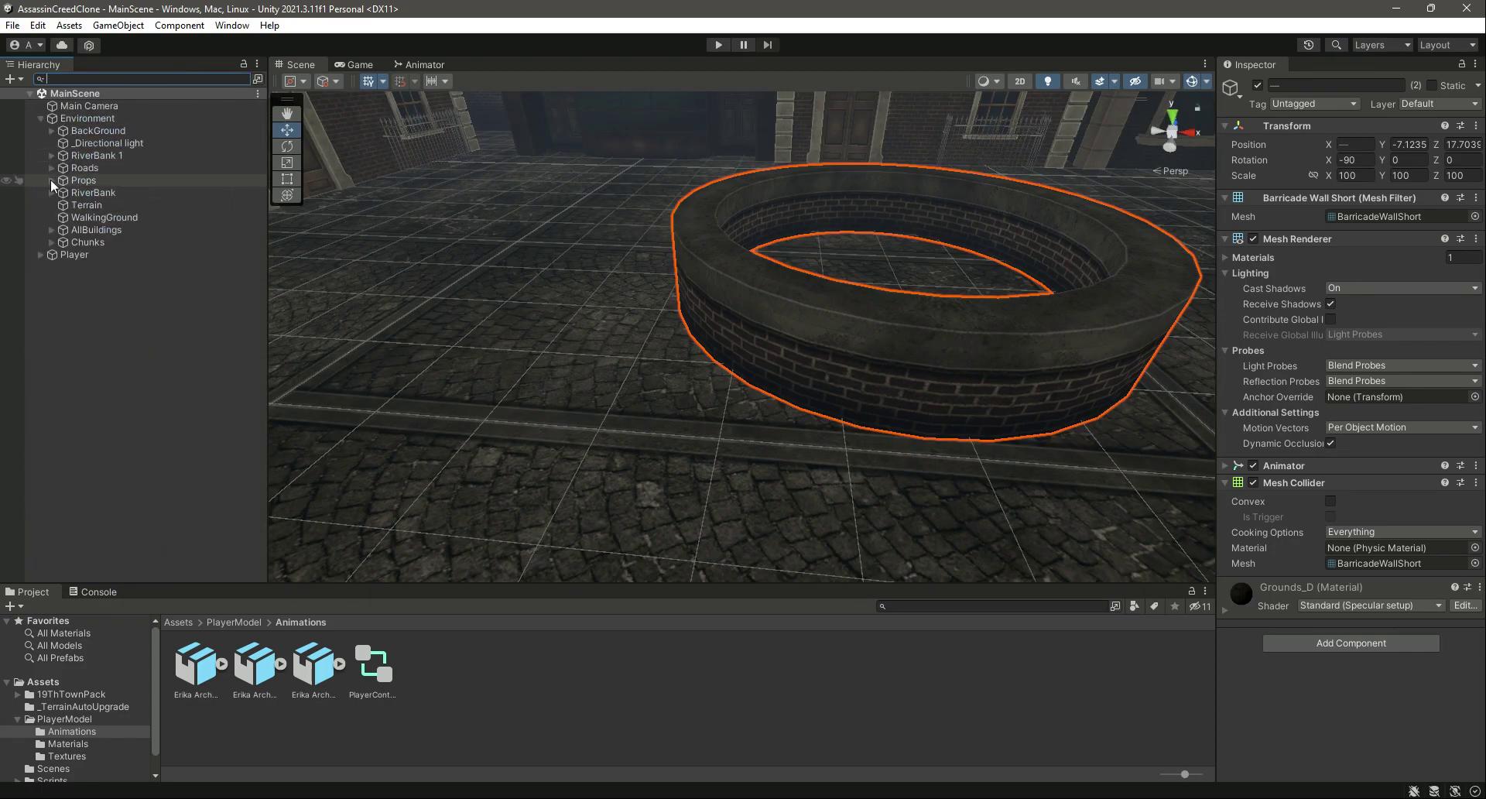
- Expand the AllBuildings group, look through its buildings, and select the corner building Building_09_A 1 beside the square
{"action": "right_click_drag", "start_coordinate": [746, 296], "coordinate": [681, 317]}
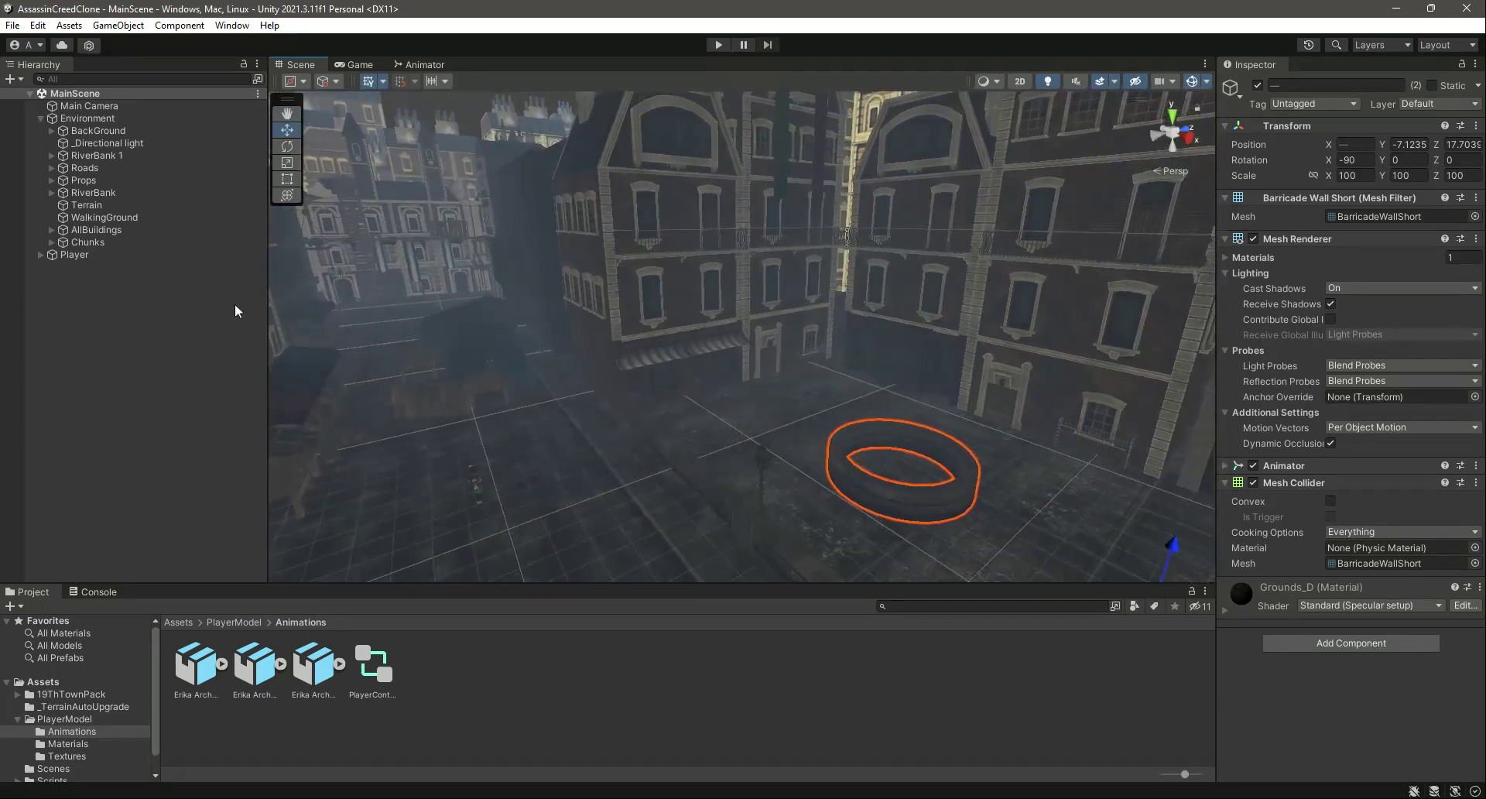
{"action": "left_click", "coordinate": [52, 230]}
{"action": "left_click", "coordinate": [93, 242]}
{"action": "double_click", "coordinate": [93, 242]}
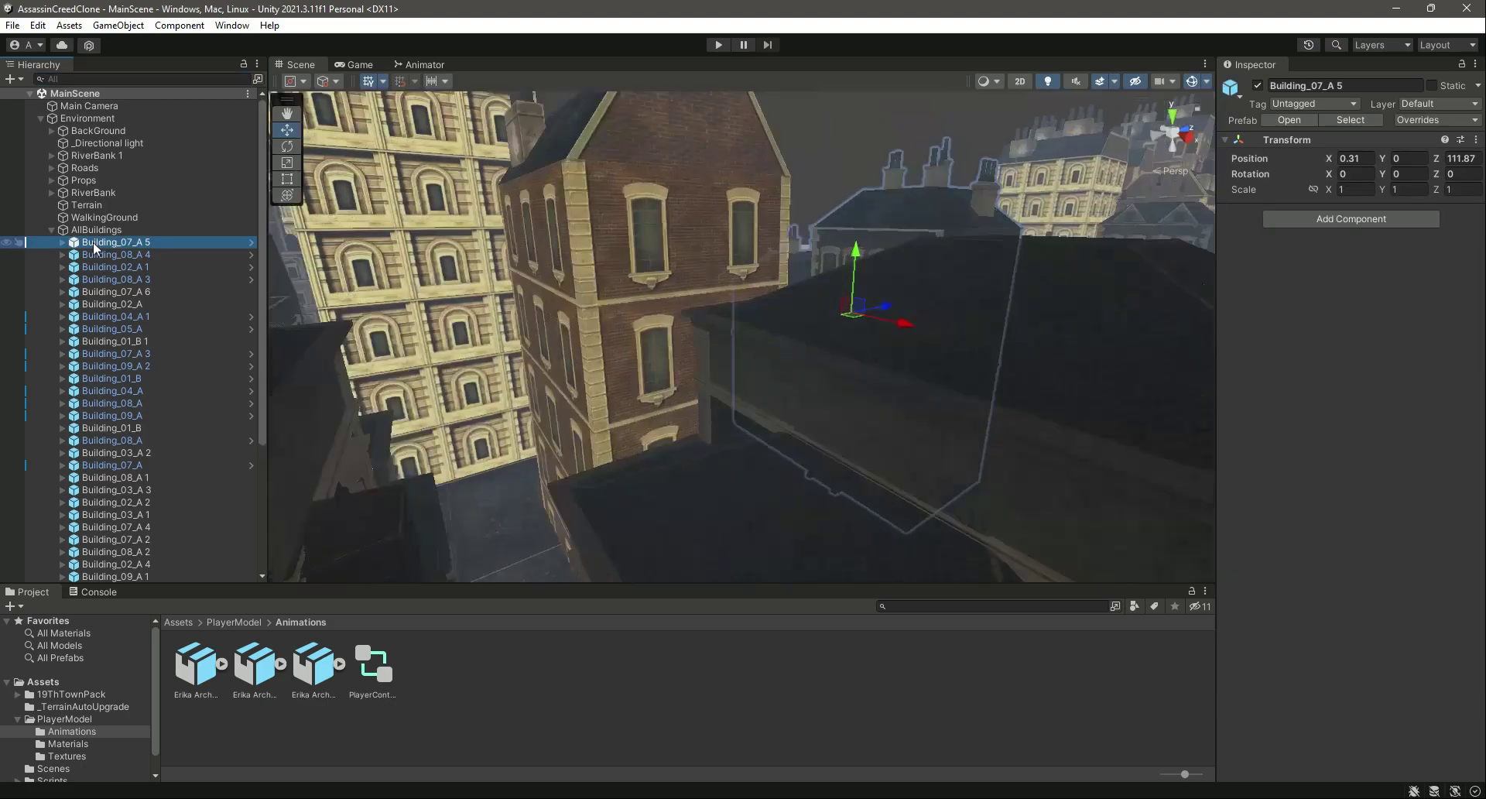
{"action": "double_click", "coordinate": [95, 255]}
{"action": "right_click_drag", "start_coordinate": [789, 379], "coordinate": [853, 287]}
{"action": "left_click", "coordinate": [41, 117]}
{"action": "double_click", "coordinate": [61, 133]}
{"action": "left_click", "coordinate": [42, 118]}
{"action": "left_click", "coordinate": [824, 200]}
{"action": "right_click_drag", "start_coordinate": [824, 200], "coordinate": [856, 340]}
{"action": "scroll", "coordinate": [117, 387], "scroll_direction": "down", "scroll_amount": 5}
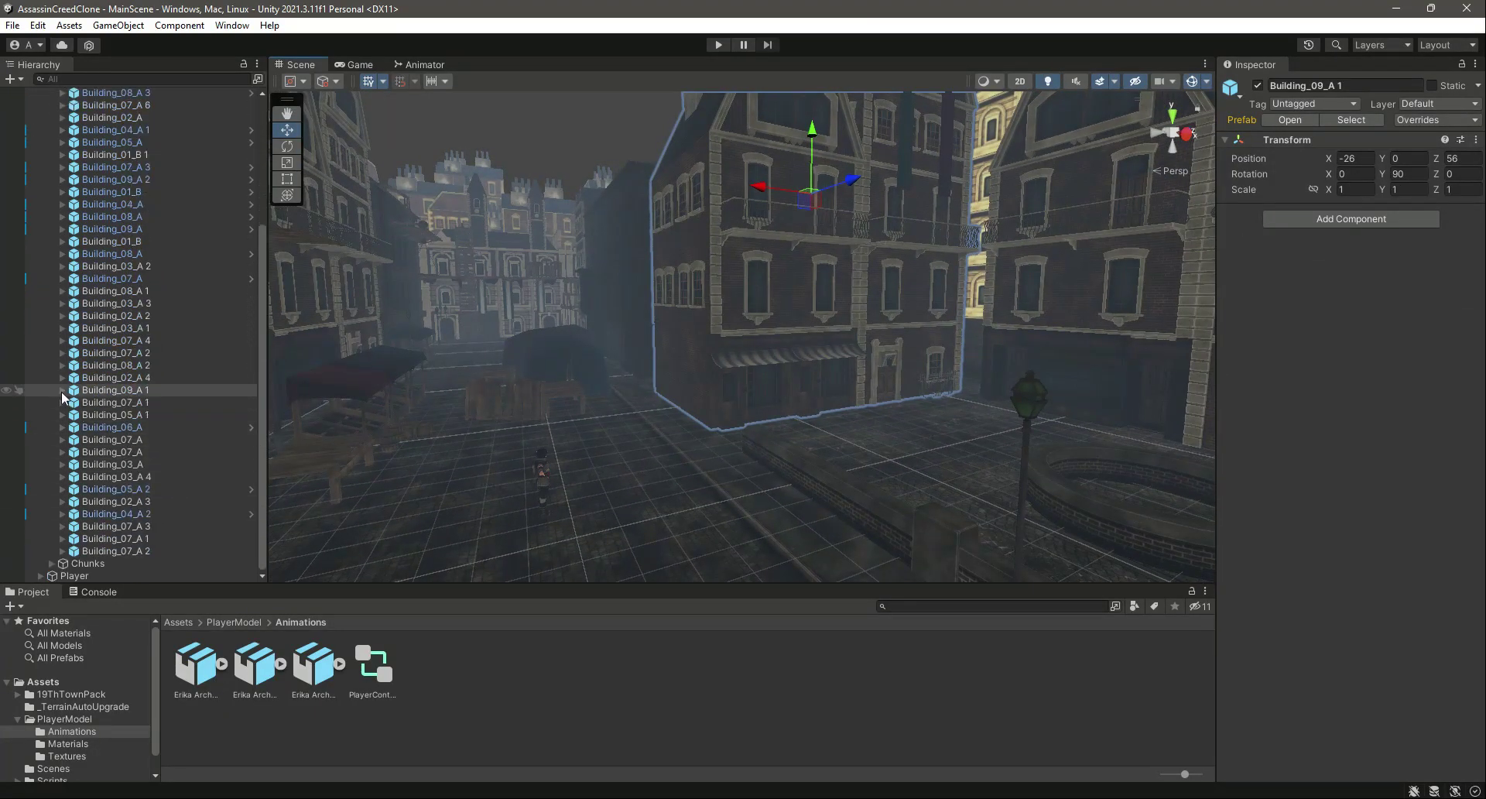
- Expand Building_09_A 1 and unpack its prefab completely
{"action": "left_click", "coordinate": [62, 391]}
{"action": "right_click", "coordinate": [109, 392]}
{"action": "mouse_move", "coordinate": [217, 485]}
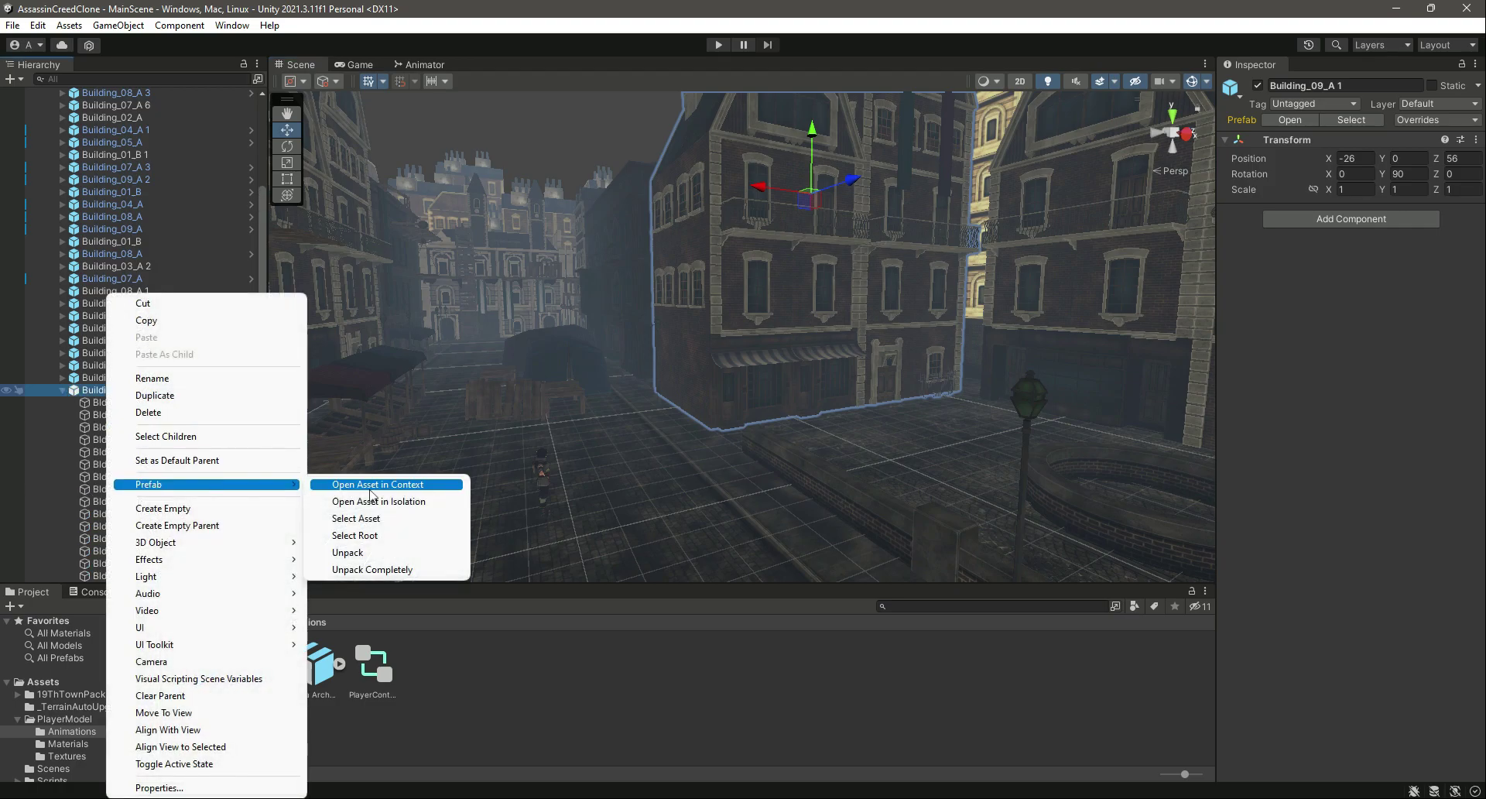
{"action": "left_click", "coordinate": [372, 569]}
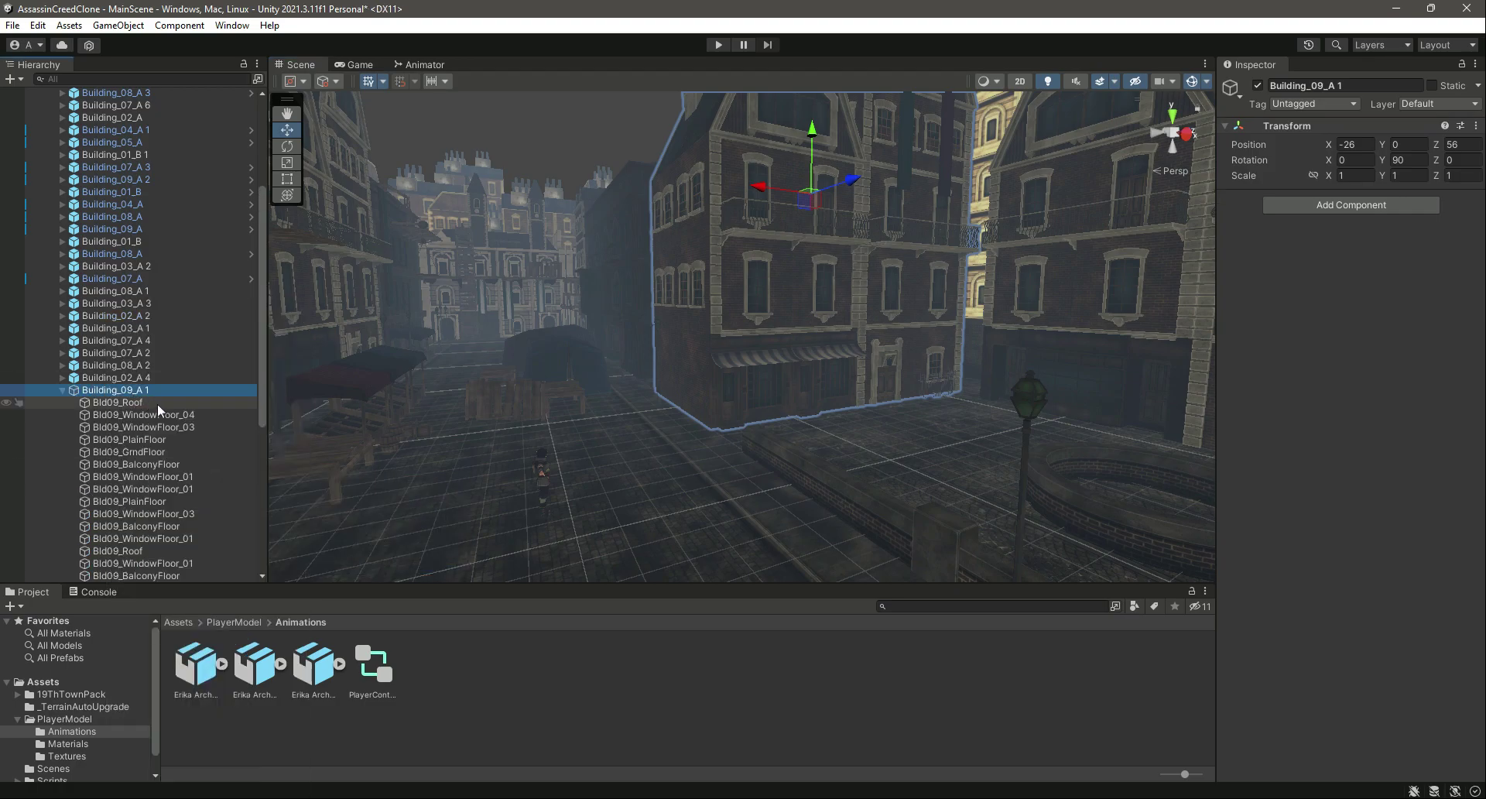
- Add a Mesh Collider to Building_09_A 1 and all its child parts down to Shop_02, and collapse the building
{"action": "scroll", "coordinate": [161, 406], "scroll_direction": "down", "scroll_amount": 8}
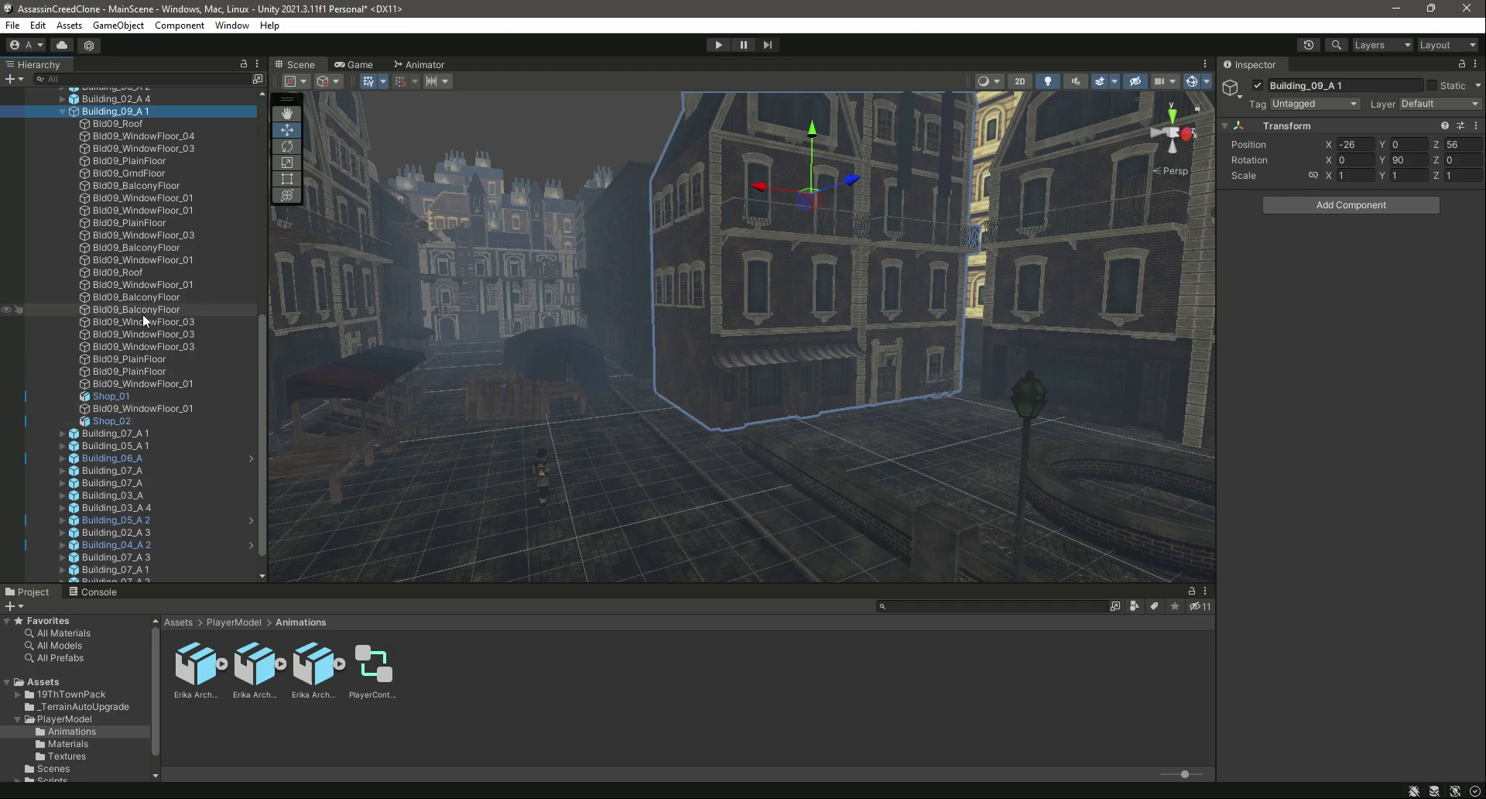
{"action": "scroll", "coordinate": [141, 313], "scroll_direction": "up", "scroll_amount": 4}
{"action": "left_click", "coordinate": [62, 253]}
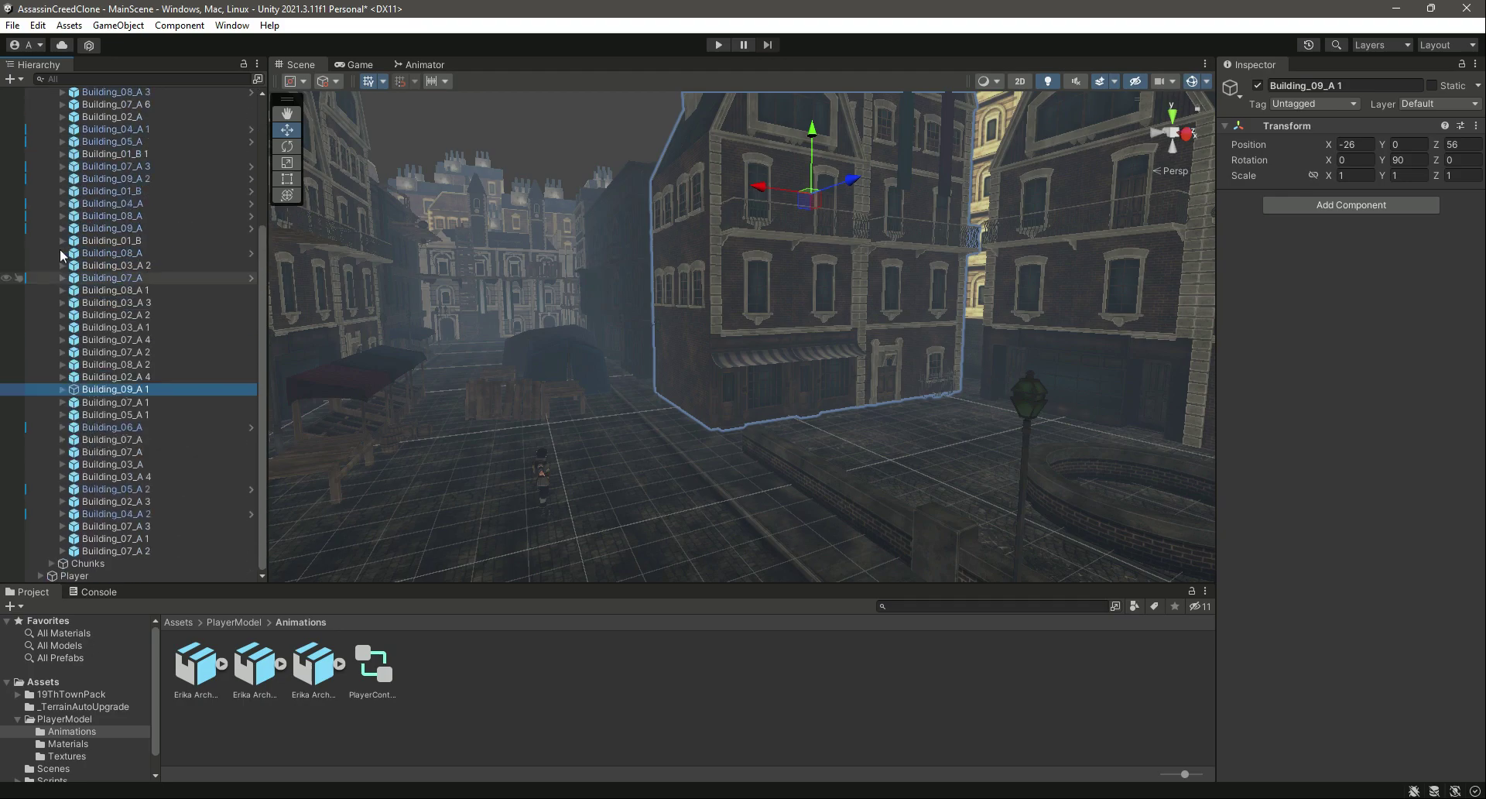
{"action": "left_click", "coordinate": [61, 389]}
{"action": "scroll", "coordinate": [154, 402], "scroll_direction": "down", "scroll_amount": 5}
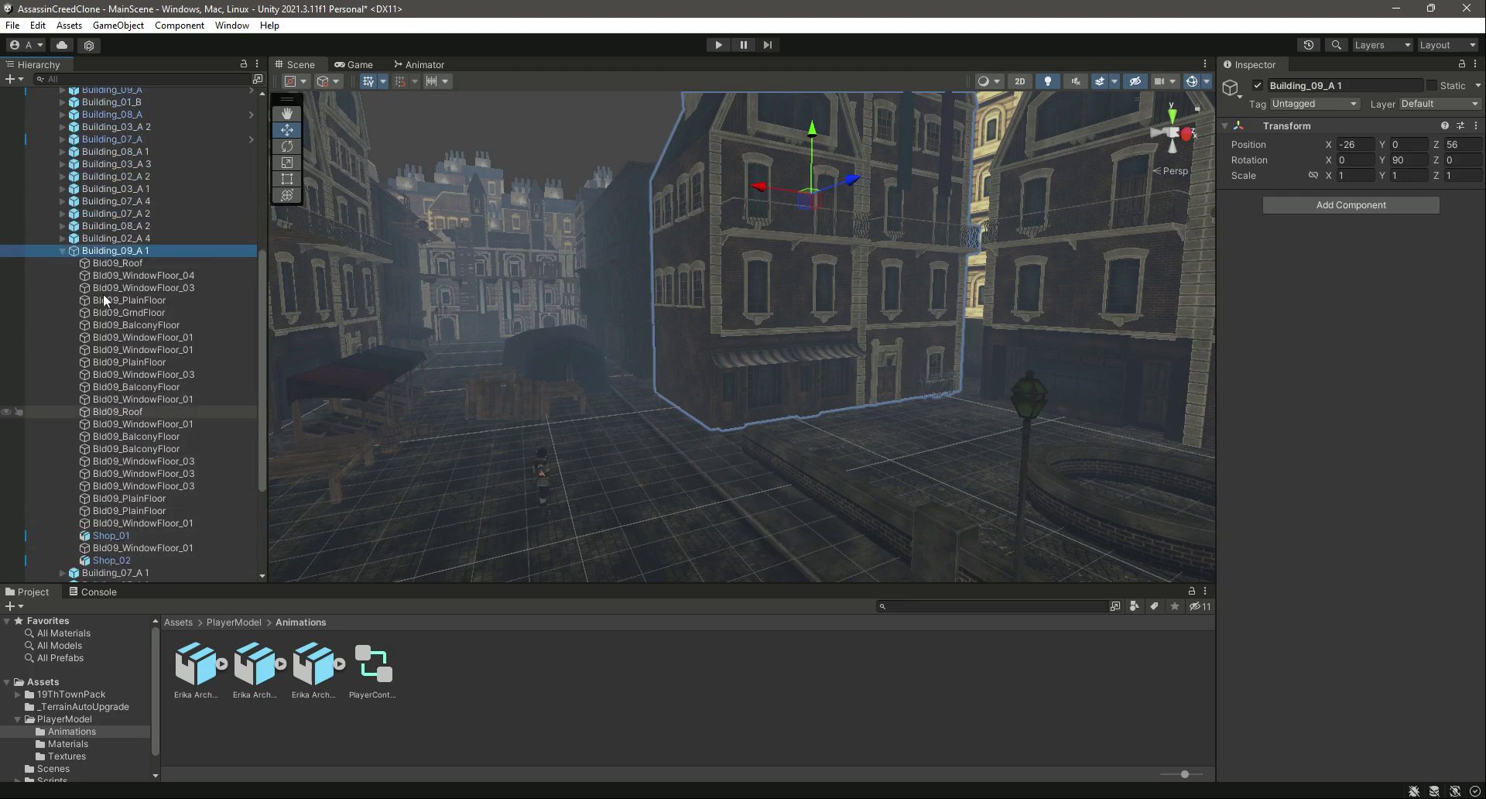
{"action": "left_click", "coordinate": [124, 561], "text": "shift"}
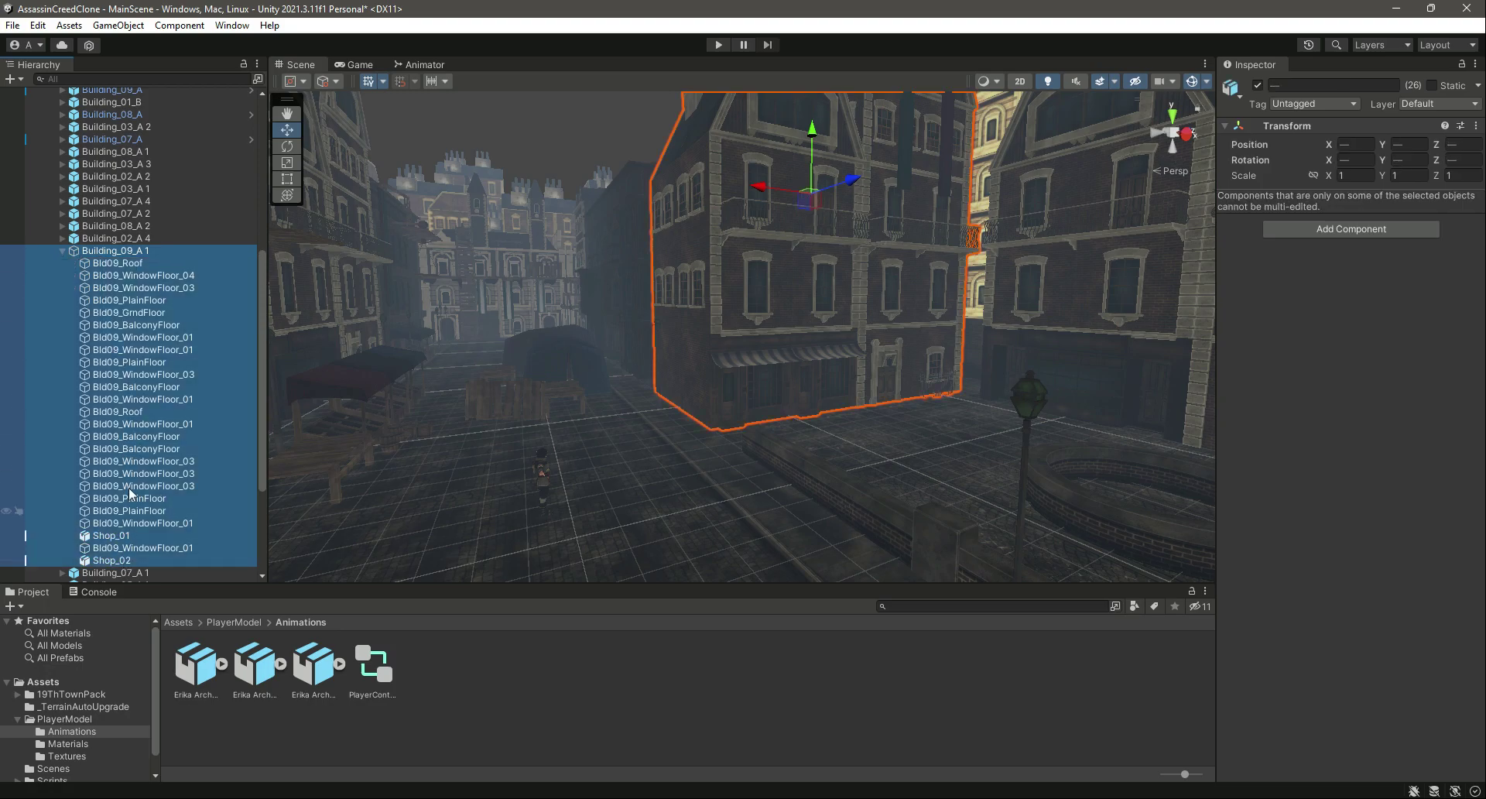
{"action": "left_click", "coordinate": [1331, 230]}
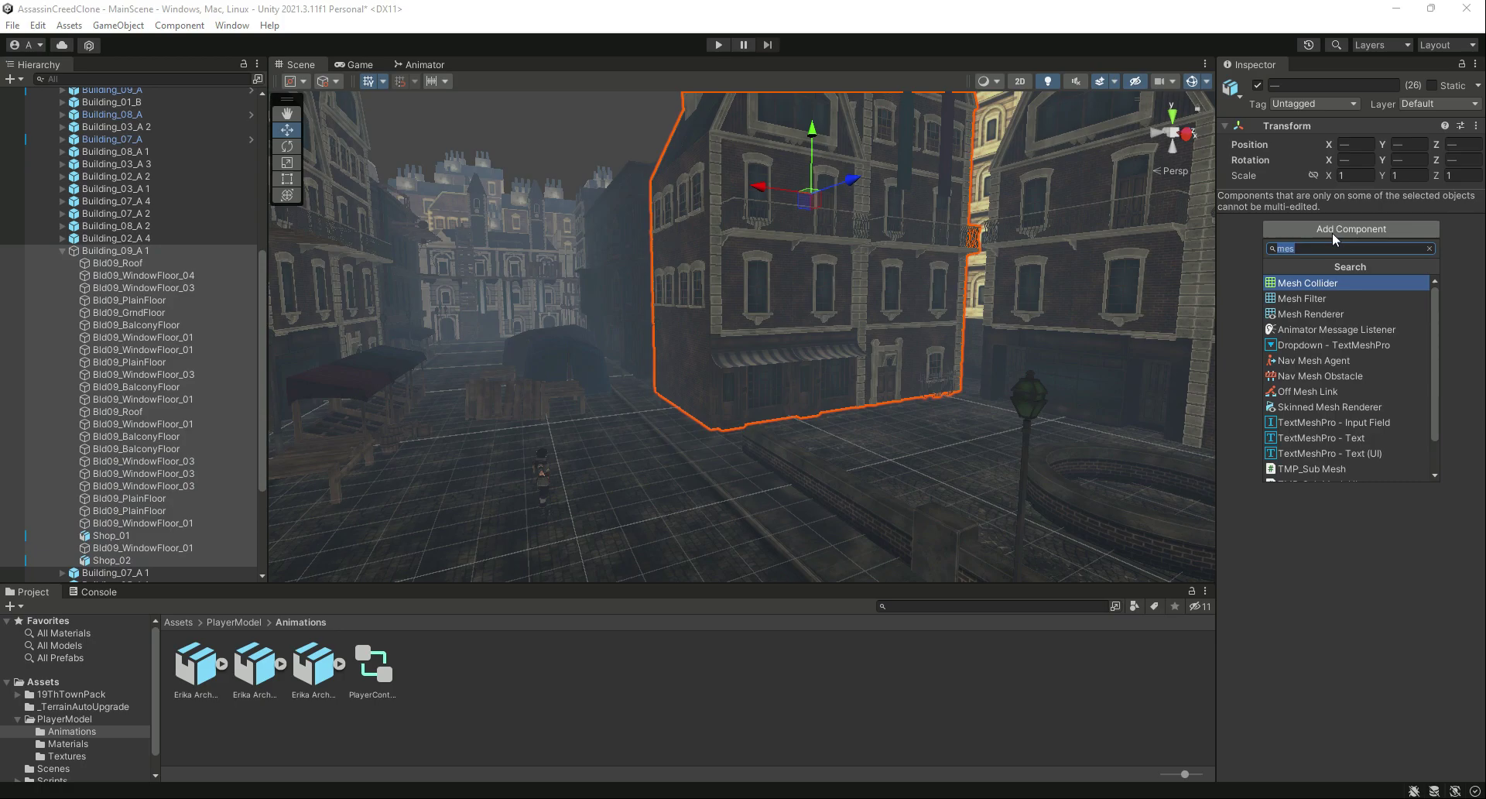
{"action": "key", "text": "Return"}
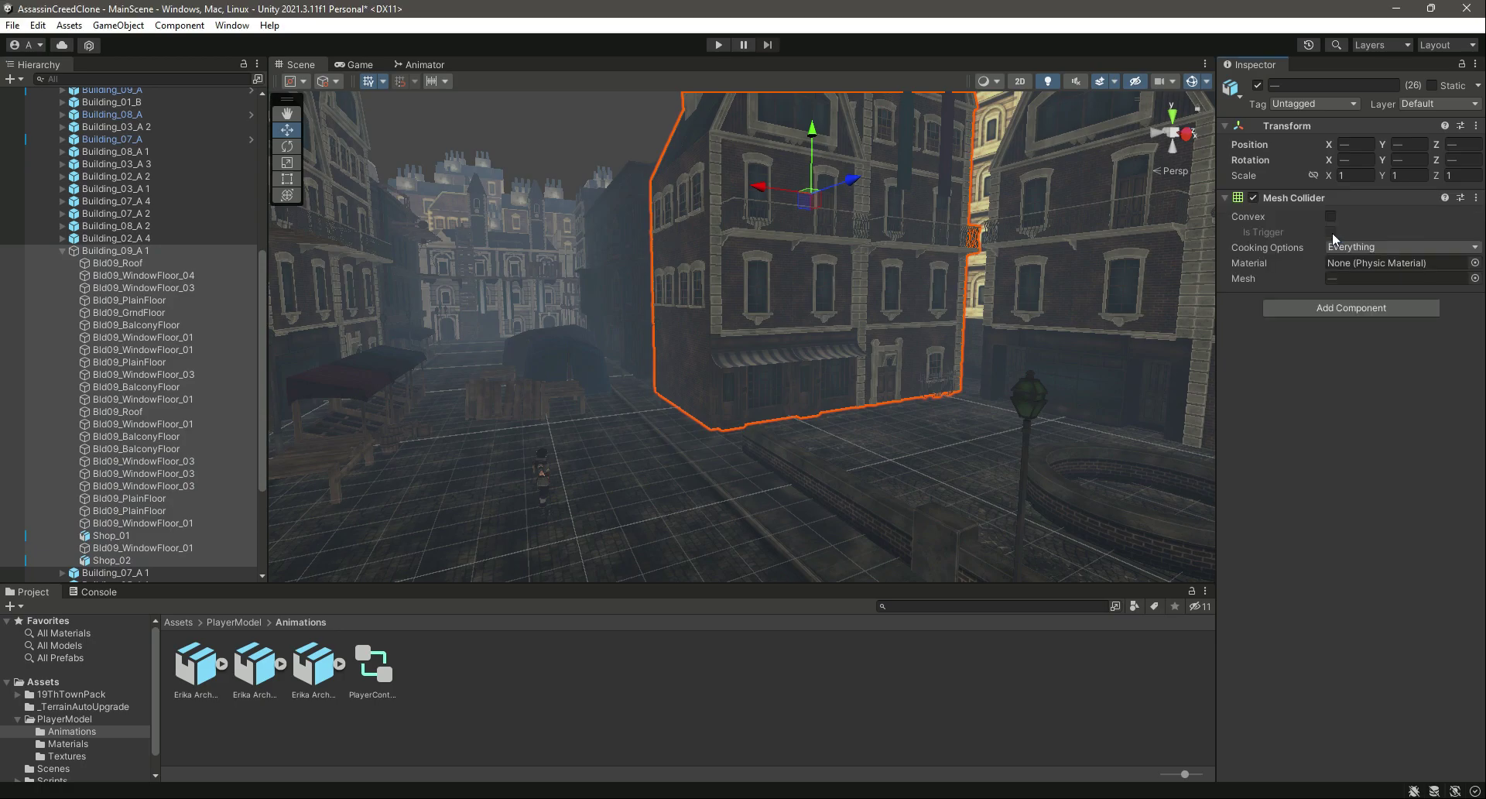
{"action": "left_click", "coordinate": [63, 250]}
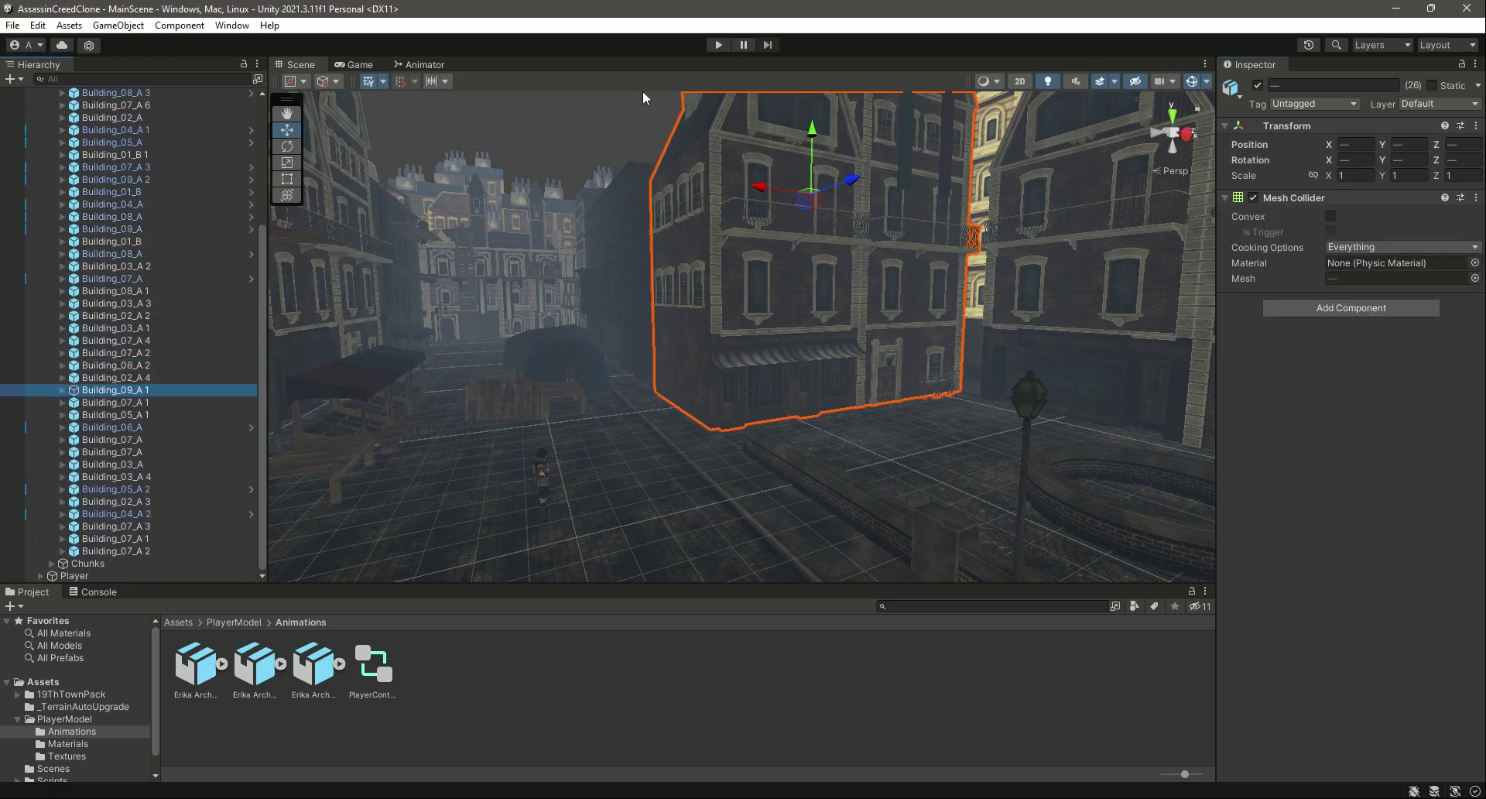
- Run the game and walk the player against the building's shop front and brick side wall to test collision
{"action": "left_click", "coordinate": [713, 47]}
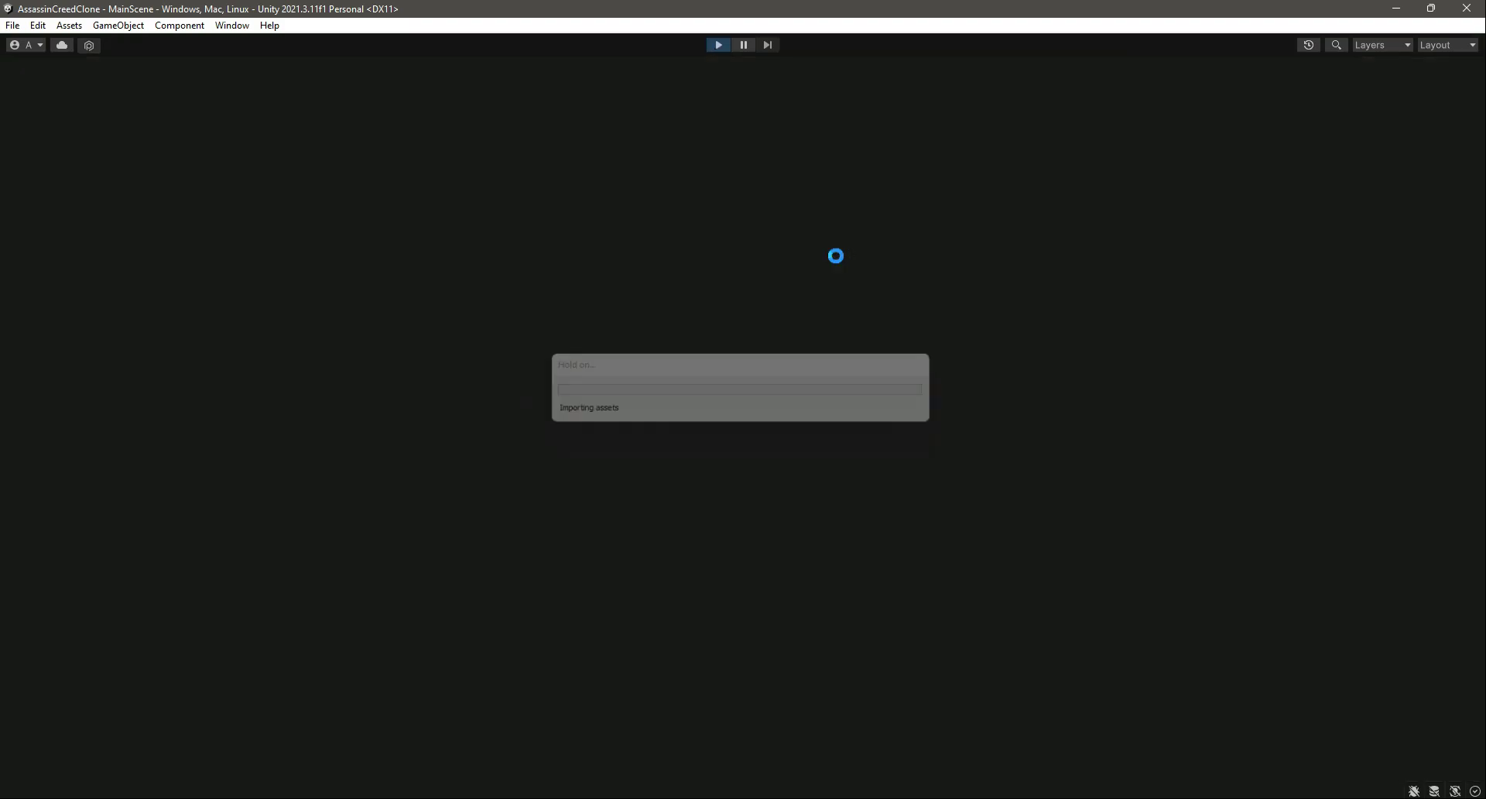
{"action": "key", "text": "w"}
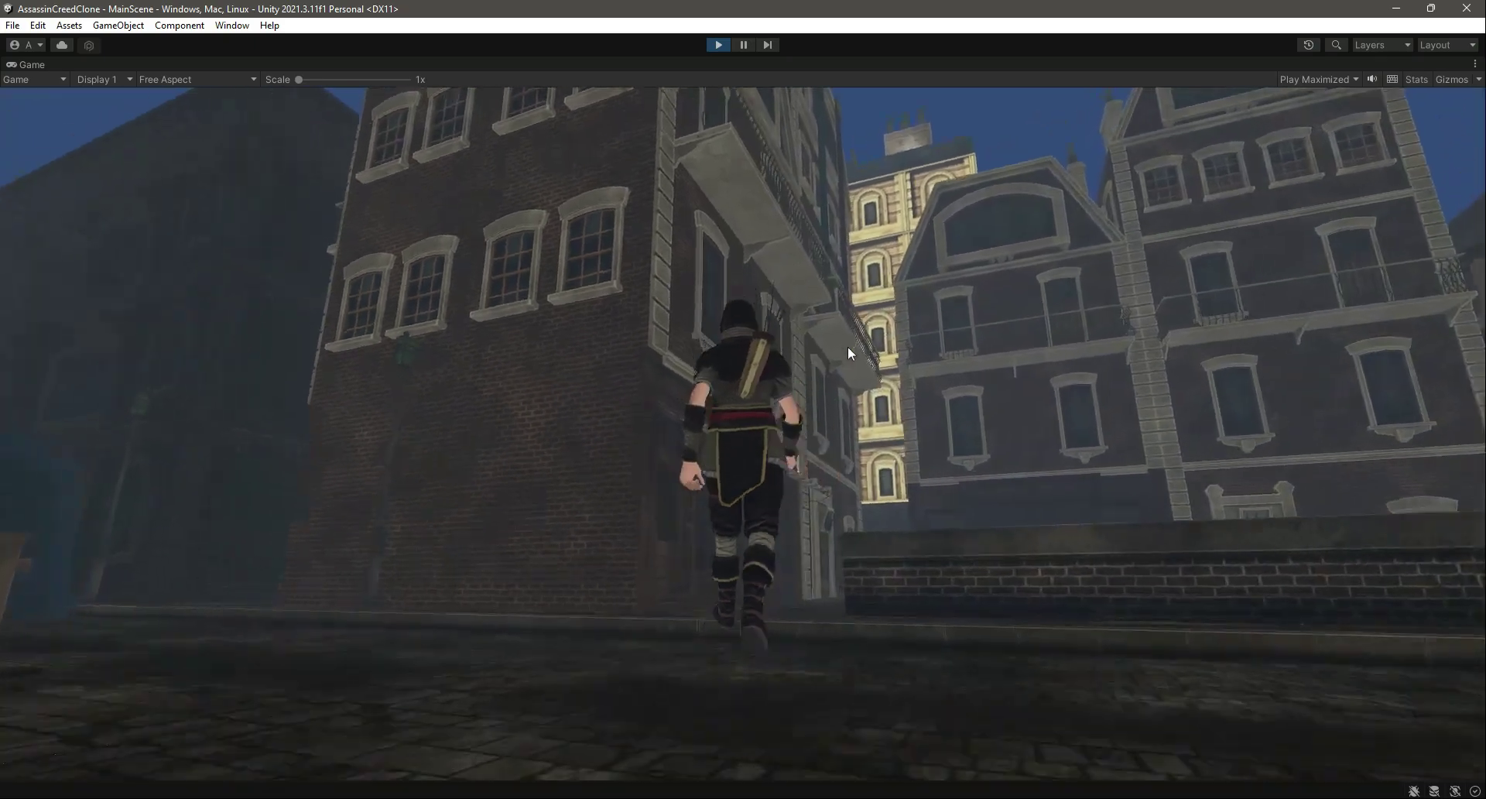
{"action": "key", "text": "d"}
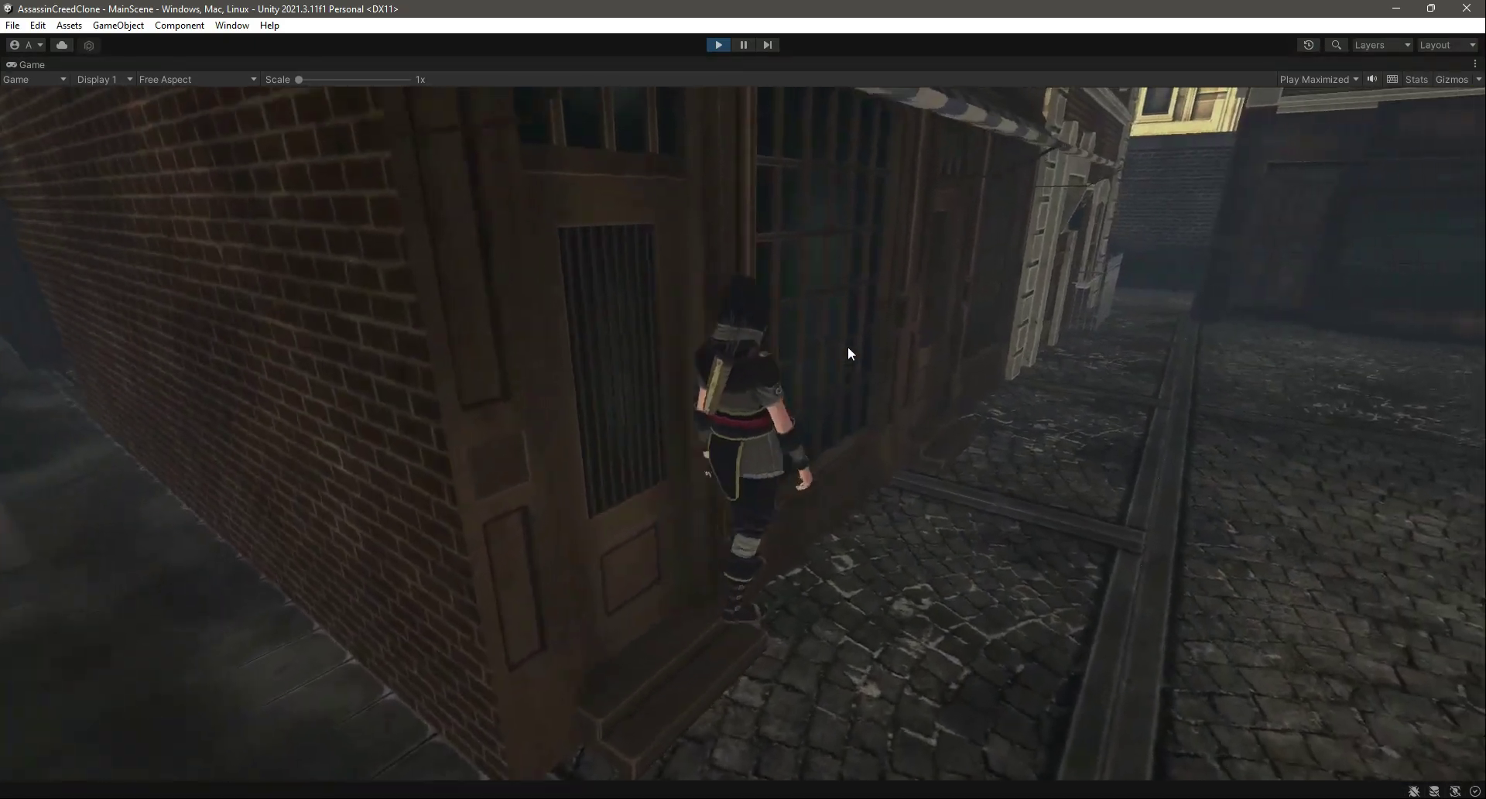
{"action": "key", "text": "w"}
{"action": "key", "text": "d"}
{"action": "key", "text": "s"}
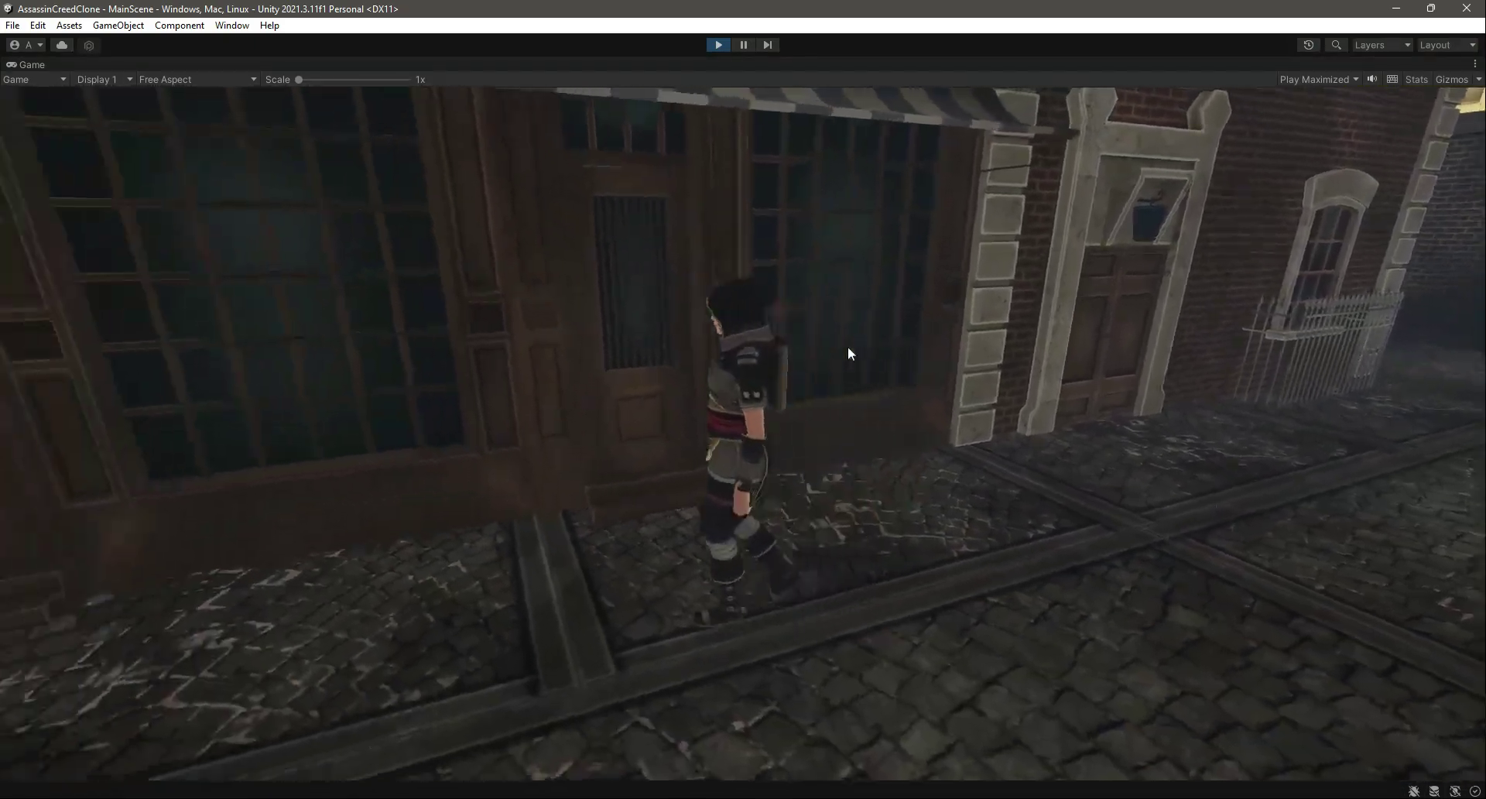
{"action": "key", "text": "w"}
{"action": "key", "text": "a"}
{"action": "key", "text": "s"}
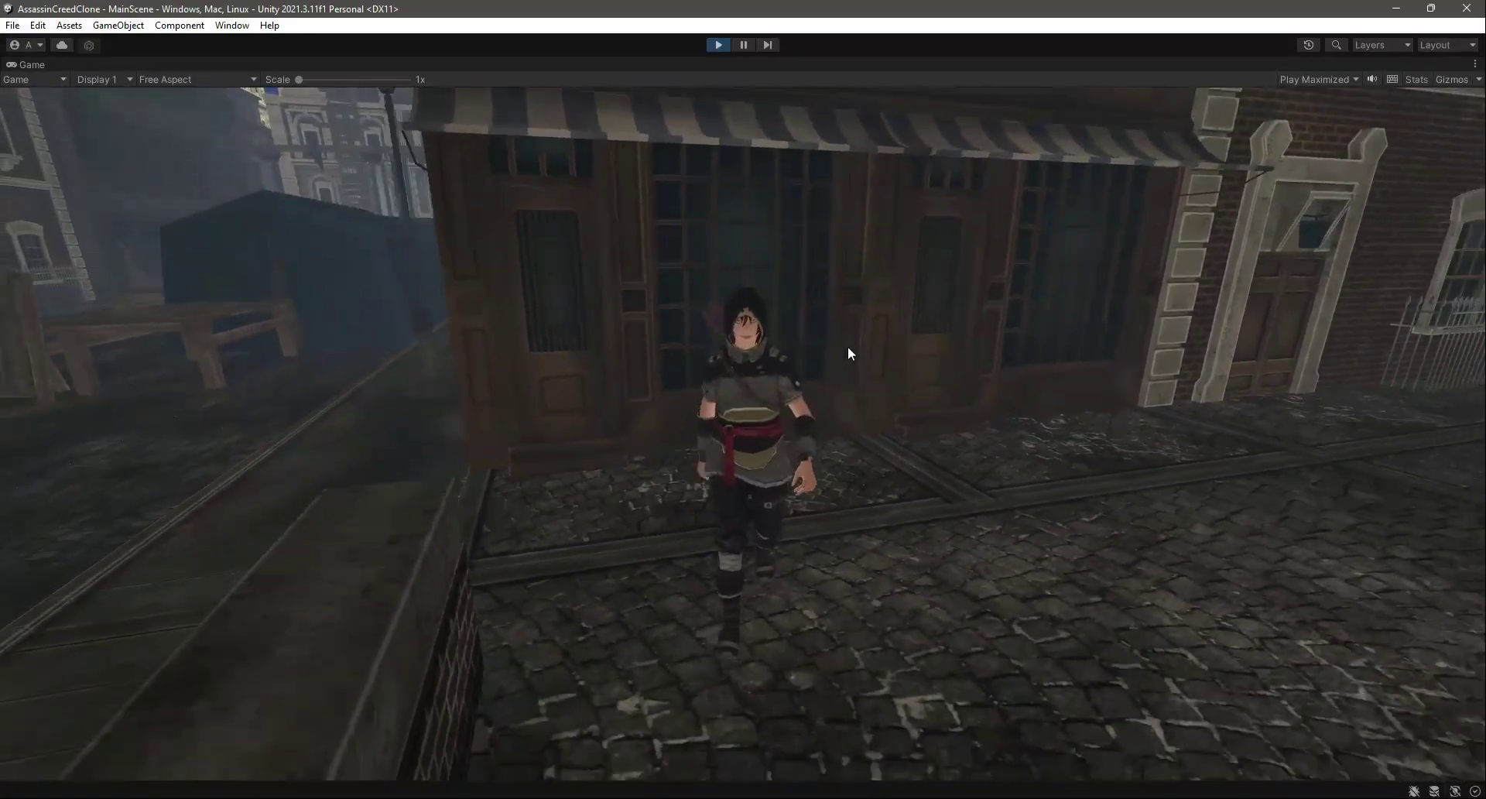
{"action": "key", "text": "w"}
{"action": "key", "text": "a"}
{"action": "key", "text": "w"}
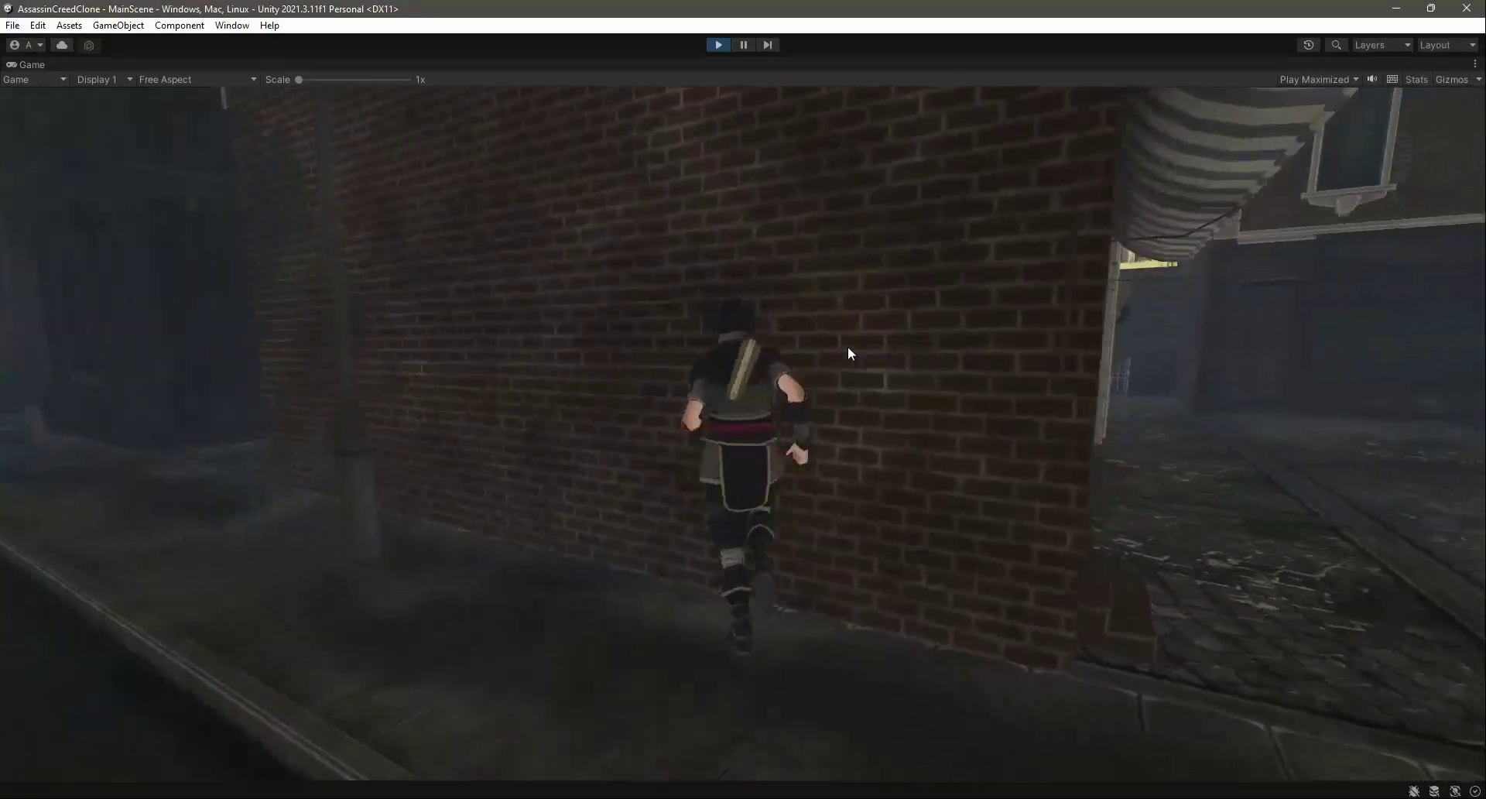
- Walk the player around the square against the wooden tables, market stalls, crates and barricade to test their collision, and stop the game
{"action": "key", "text": "a"}
{"action": "key", "text": "w"}
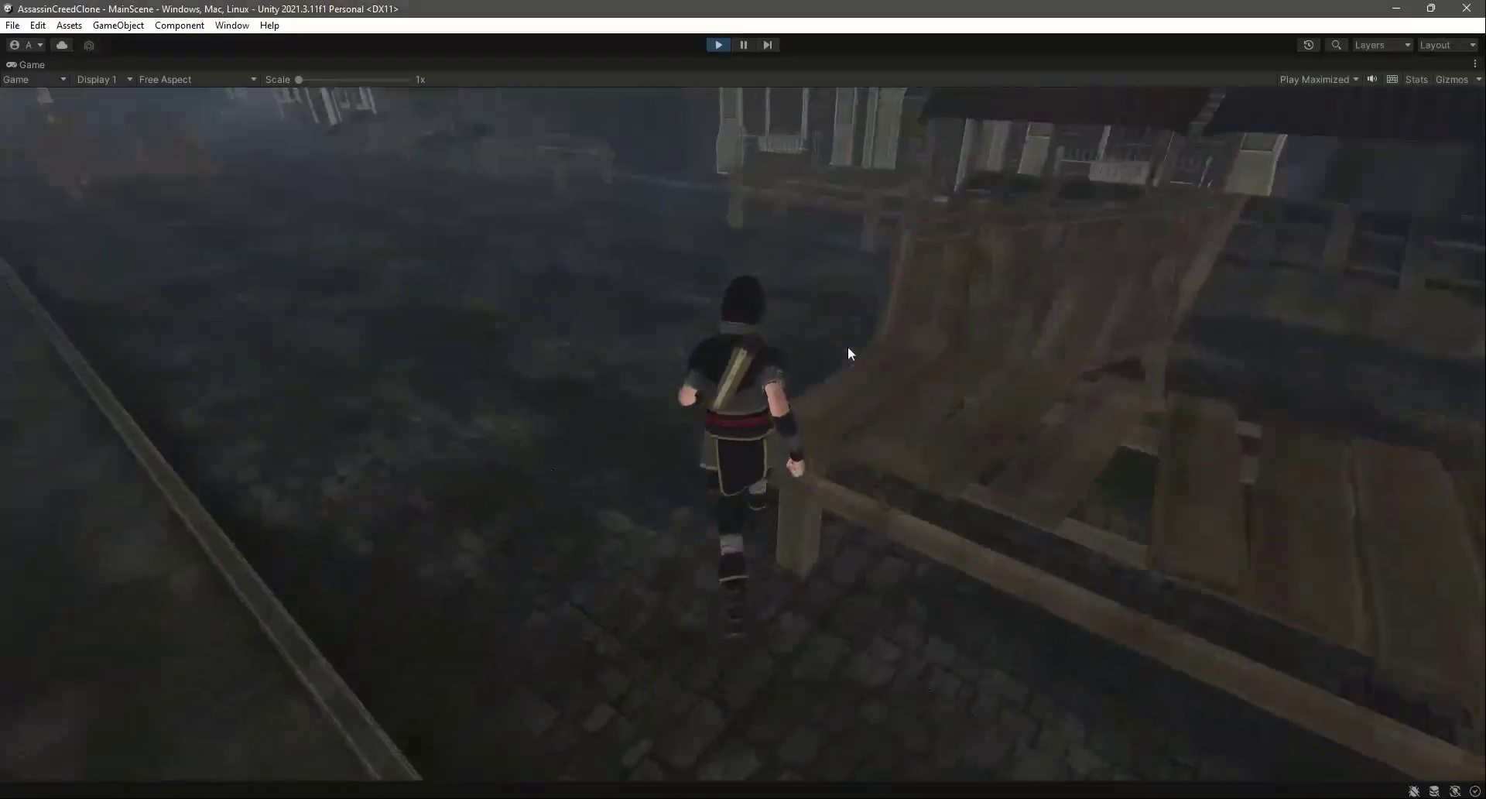
{"action": "key", "text": "w"}
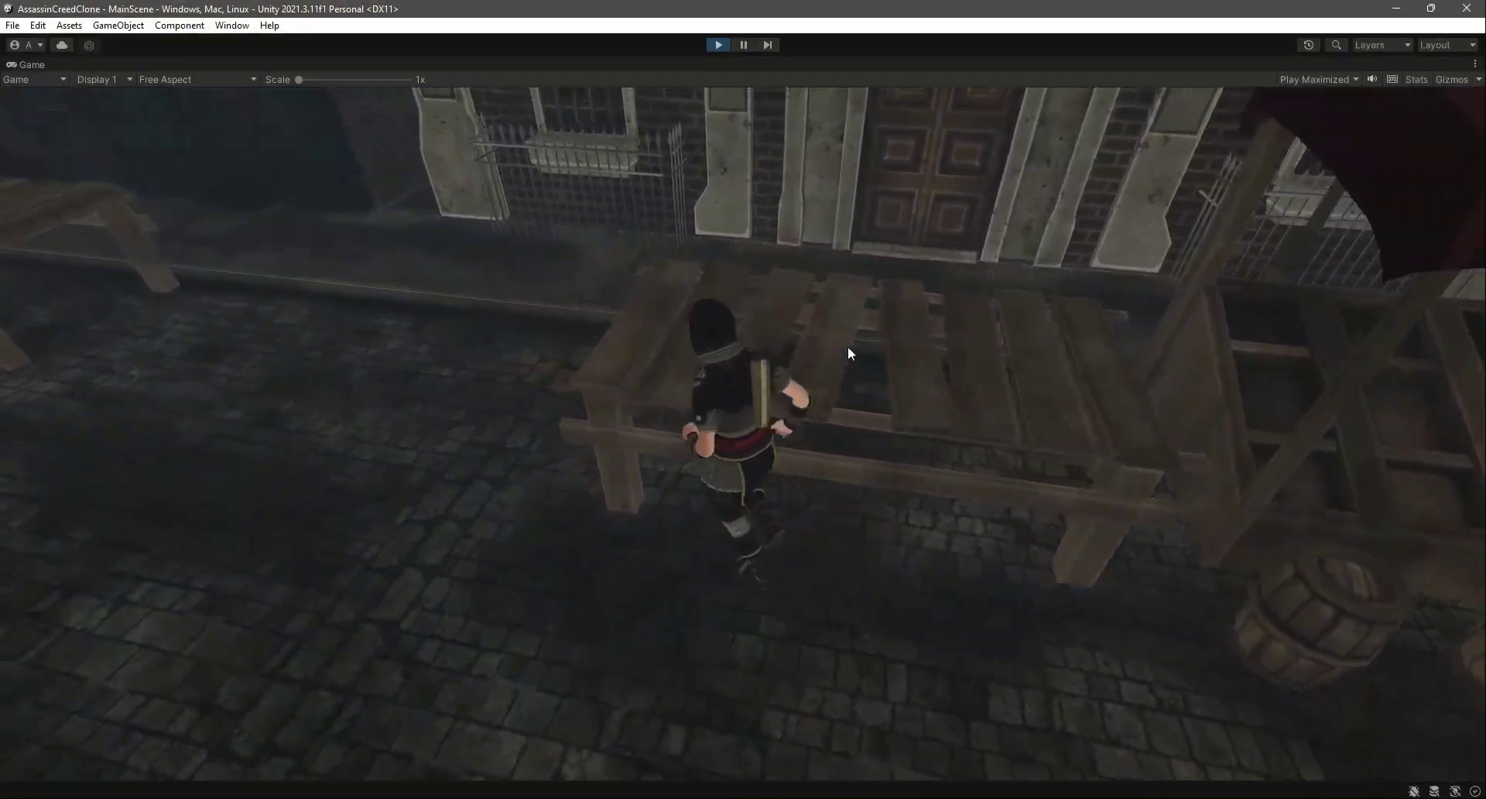
{"action": "key", "text": "a"}
{"action": "key", "text": "d"}
{"action": "key", "text": "w"}
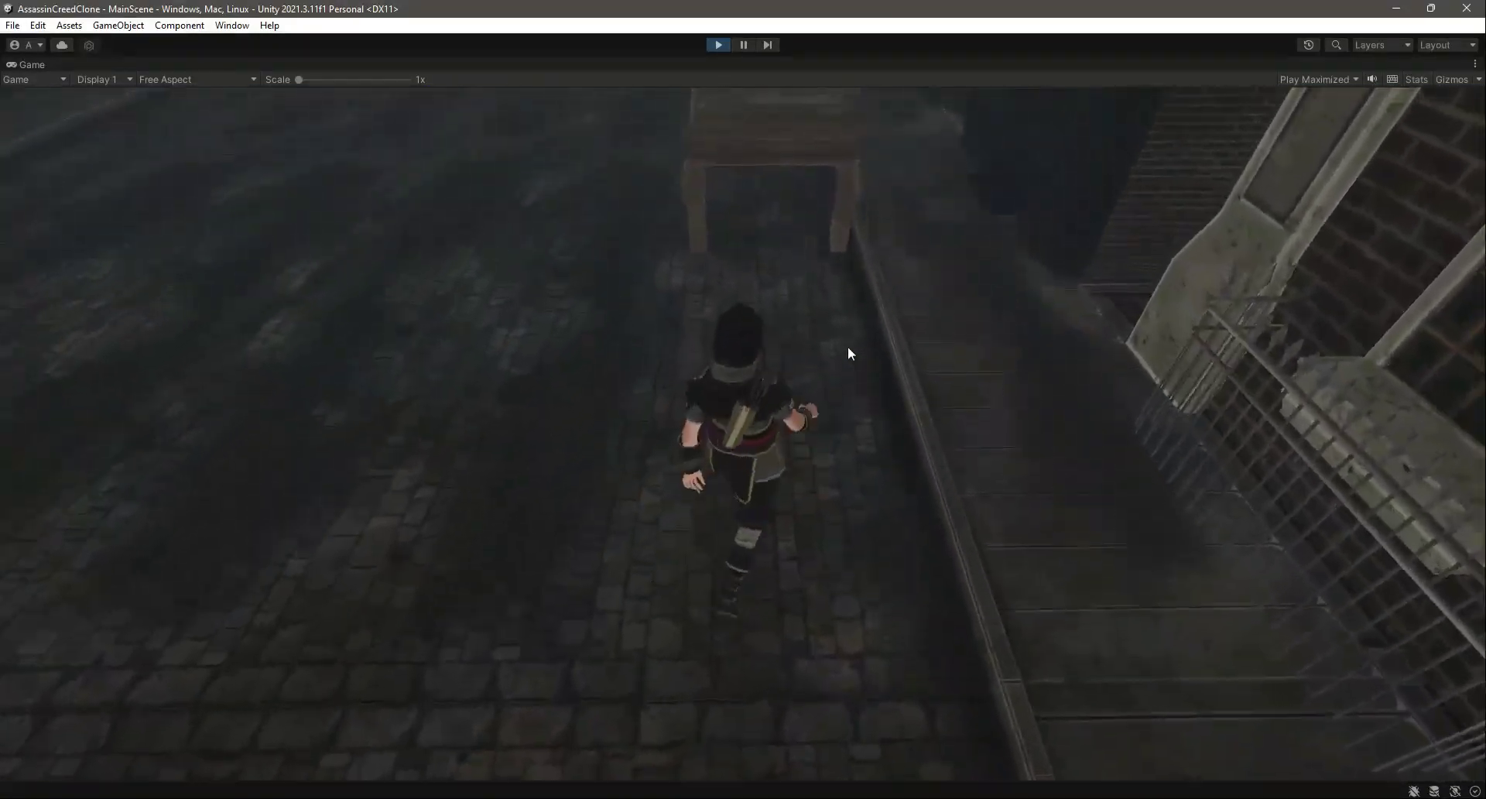
{"action": "key", "text": "a"}
{"action": "key", "text": "w"}
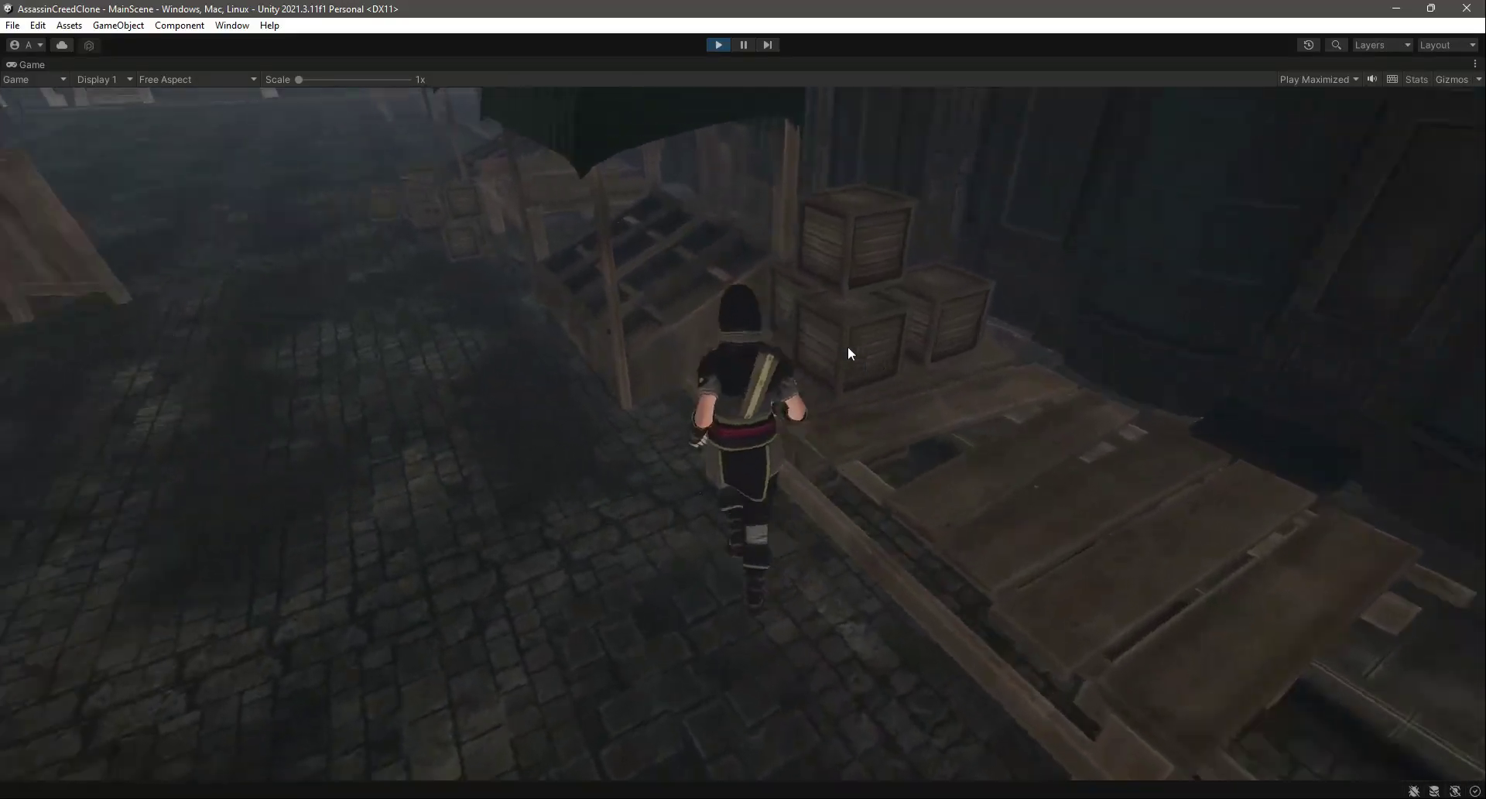
{"action": "key", "text": "a"}
{"action": "key", "text": "w"}
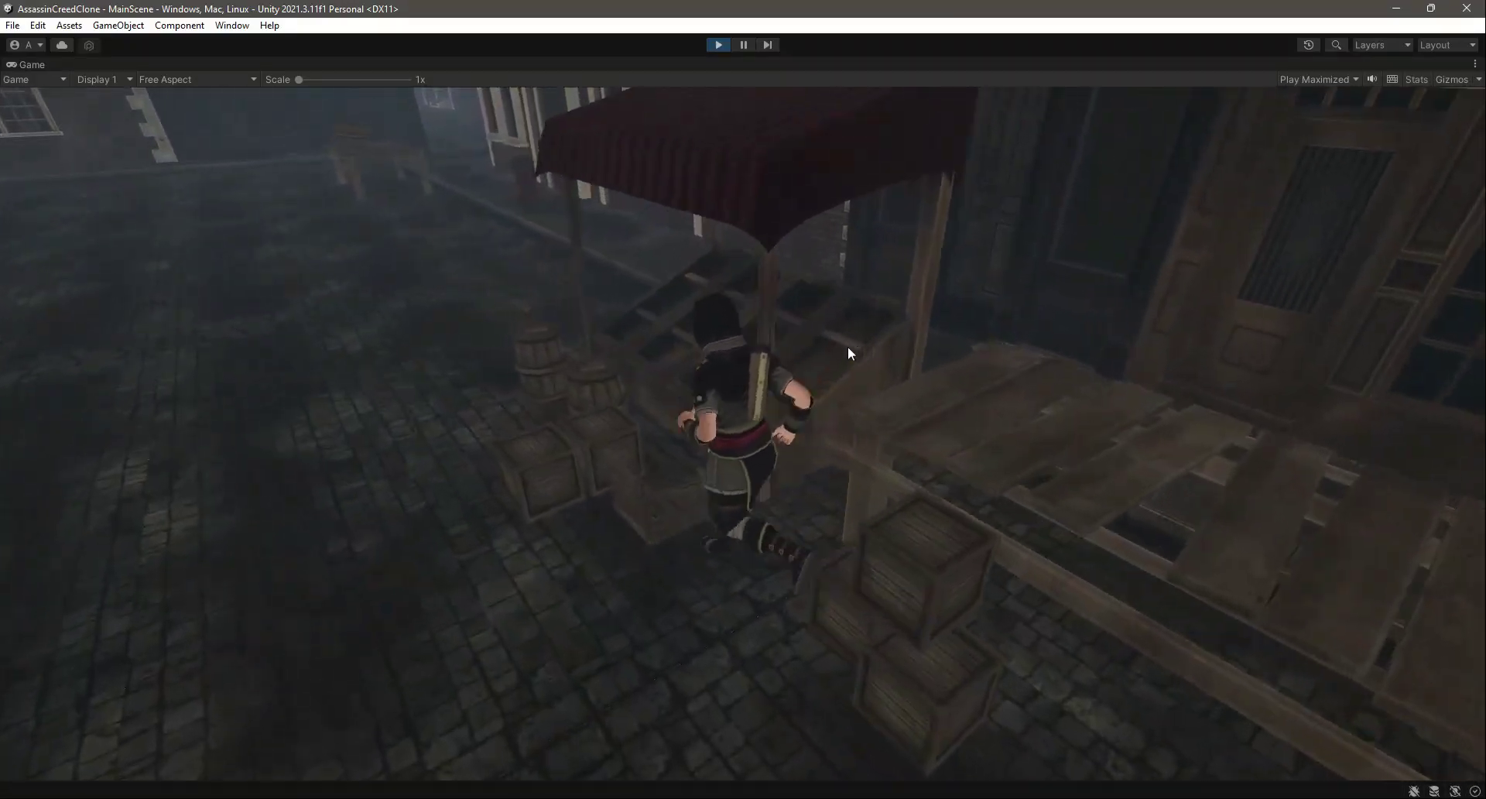
{"action": "key", "text": "a"}
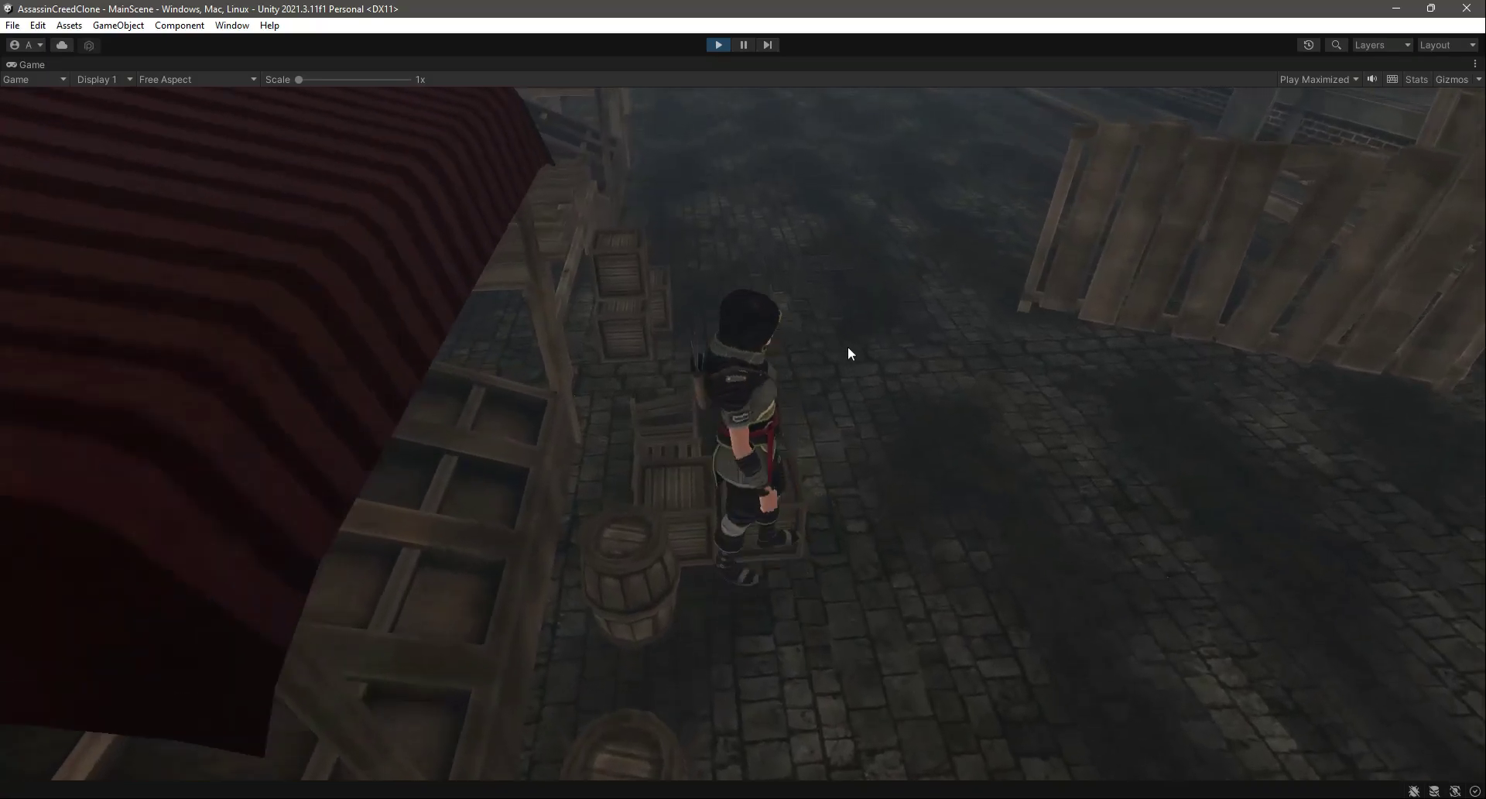
{"action": "key", "text": "w"}
{"action": "key", "text": "w"}
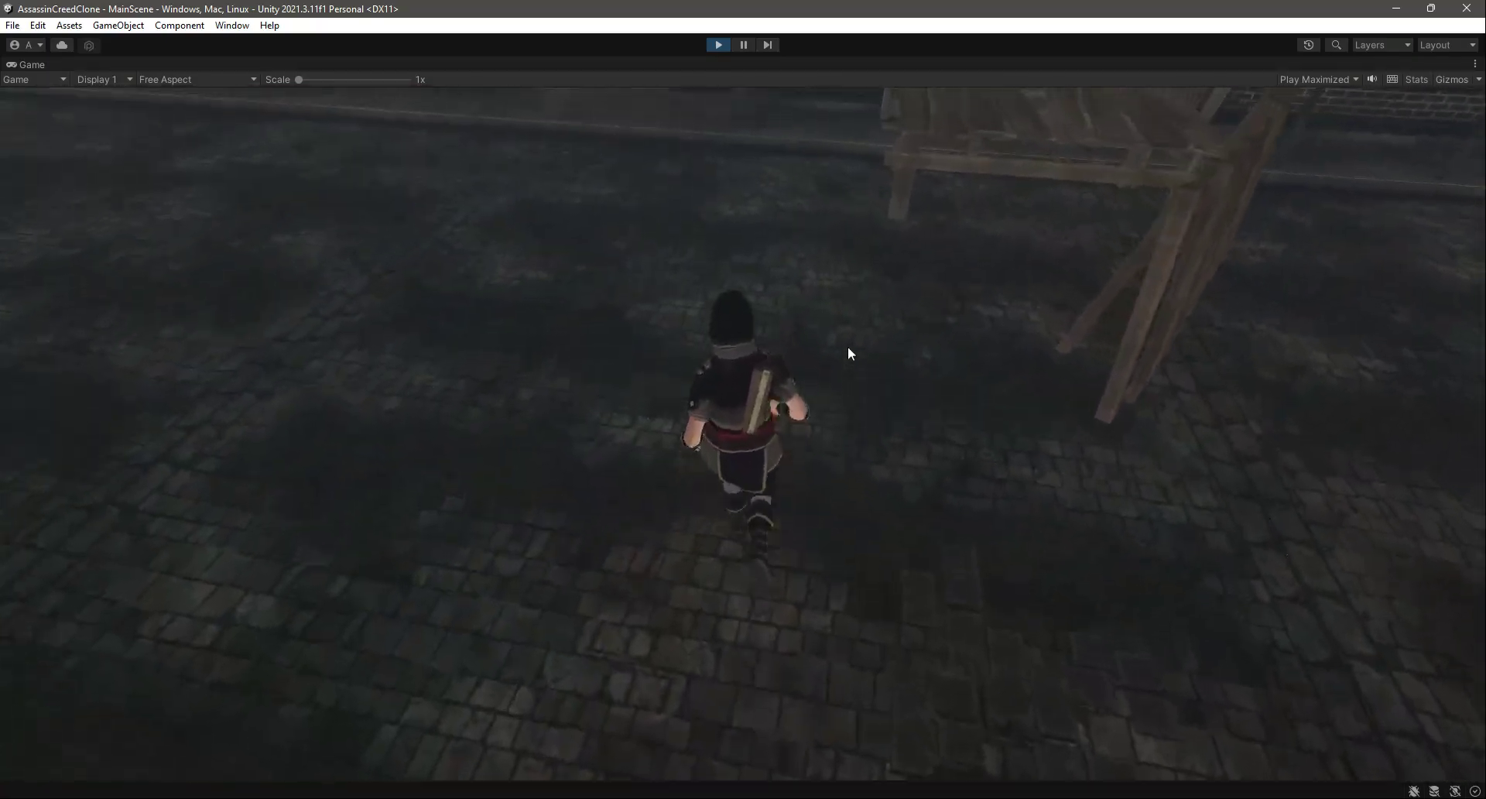
{"action": "key", "text": "w"}
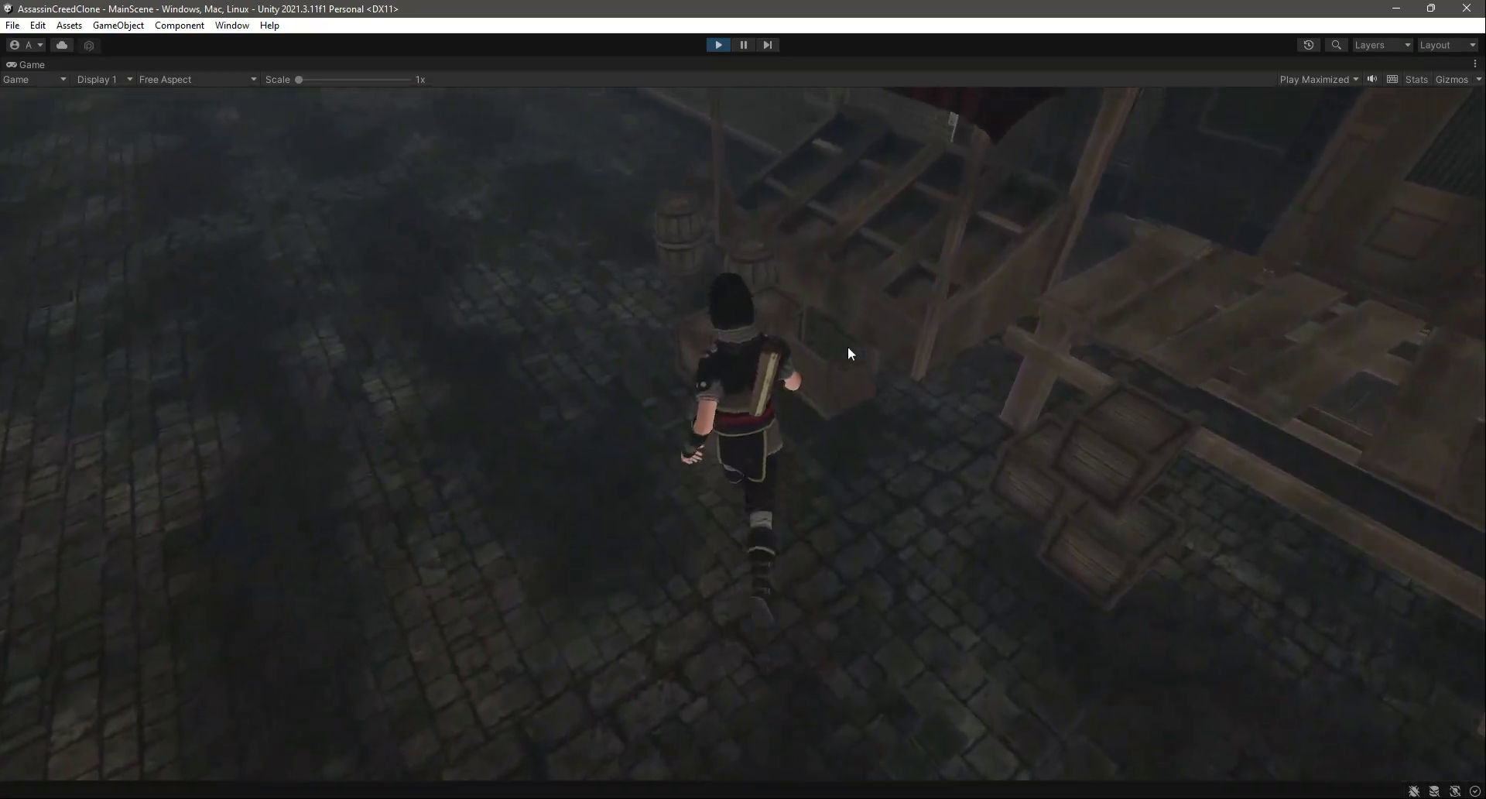
{"action": "key", "text": "w"}
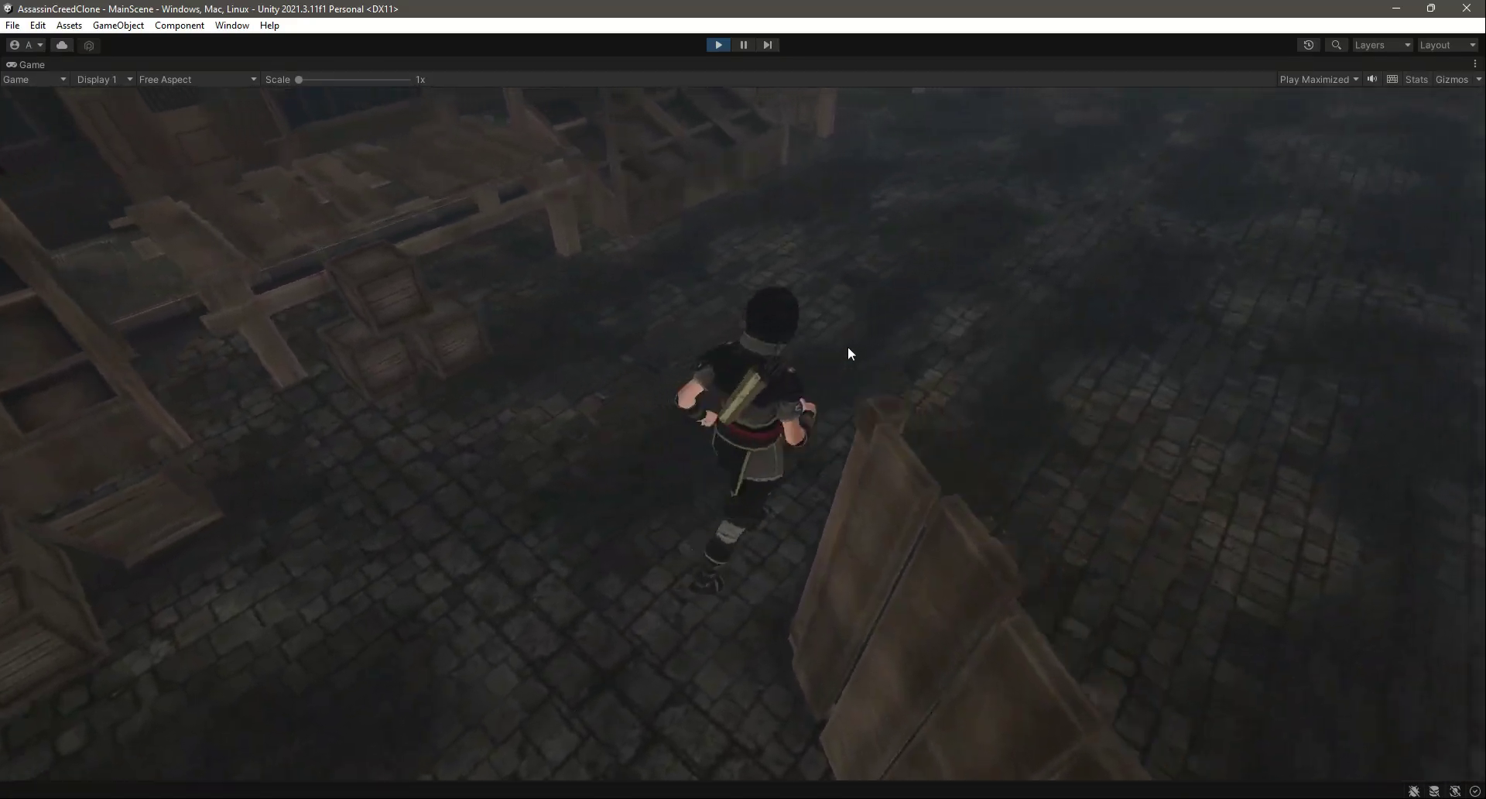
{"action": "key", "text": "d"}
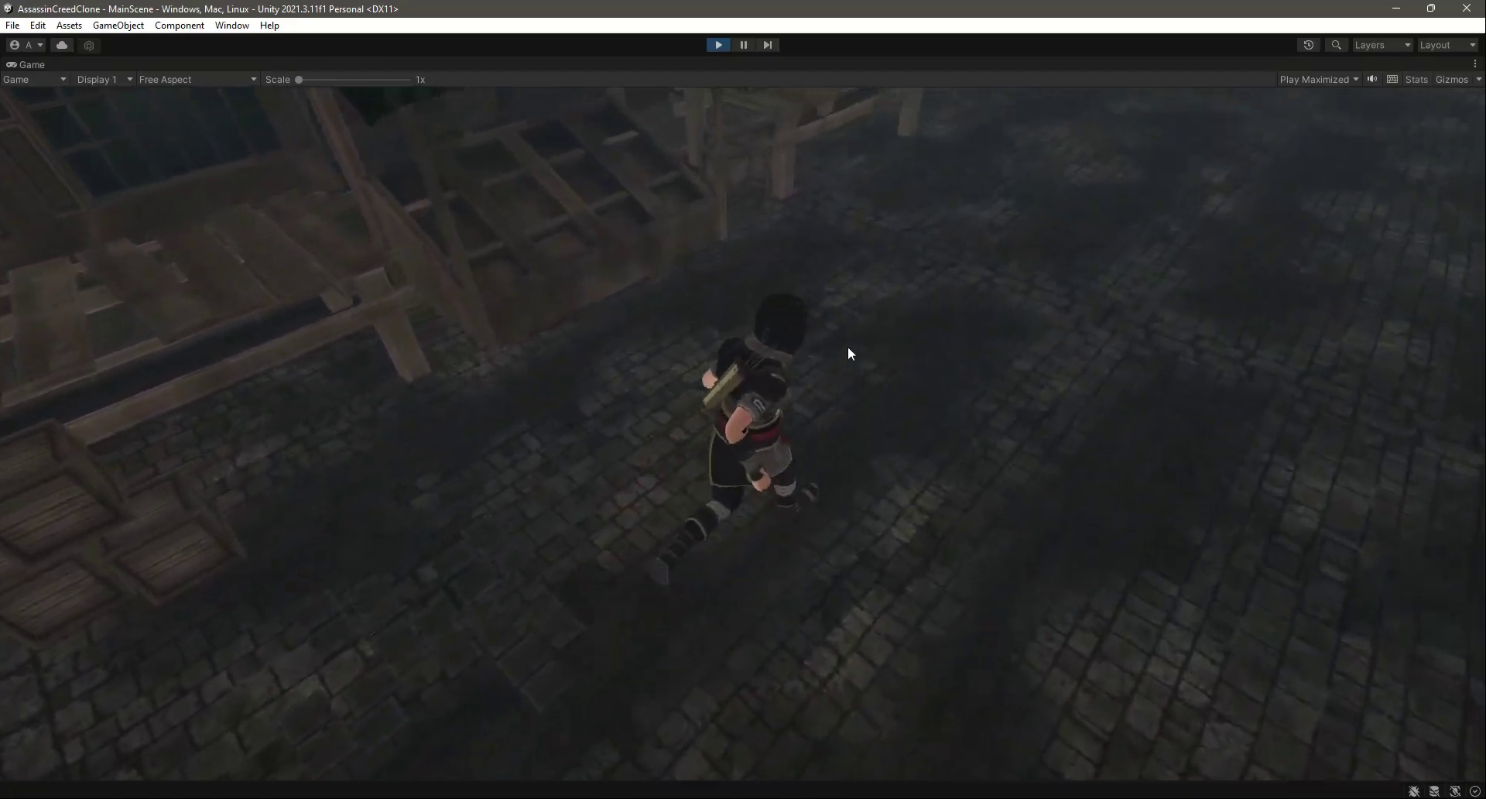
{"action": "key", "text": "s"}
{"action": "left_click", "coordinate": [715, 44]}
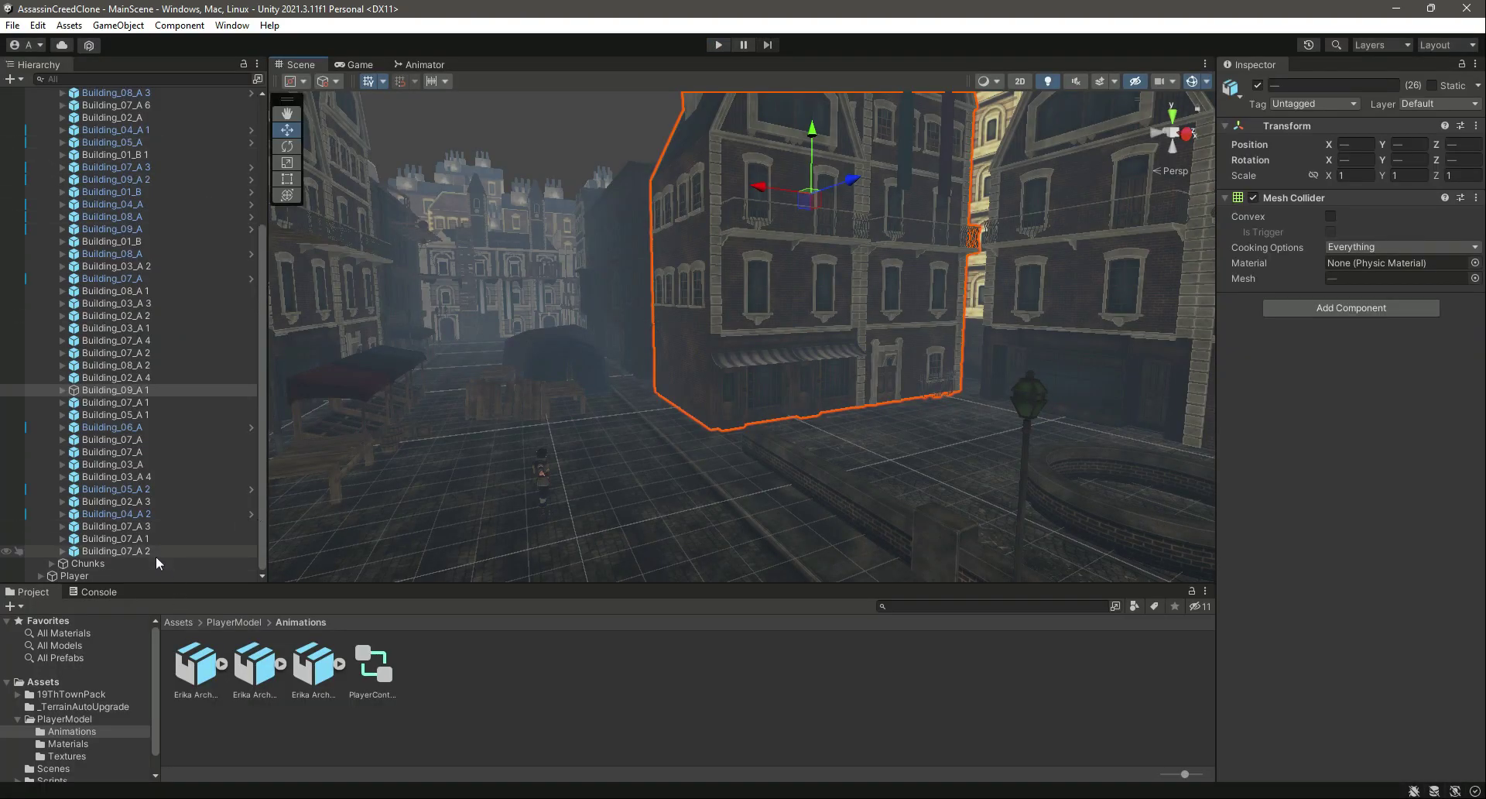
- Set the Slope Limit of the Player's Character Controller to 20
{"action": "left_click", "coordinate": [124, 573]}
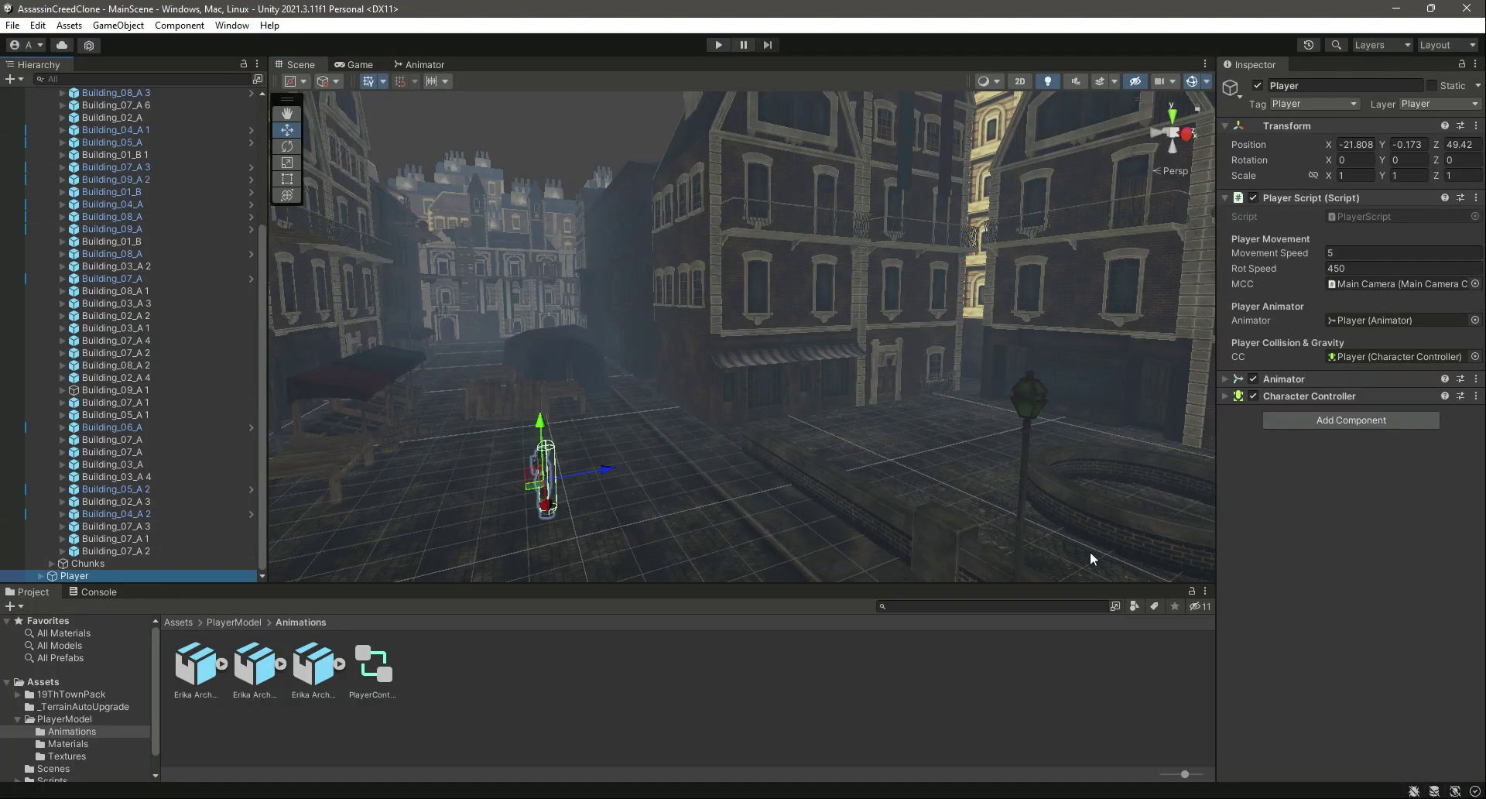
{"action": "left_click", "coordinate": [1224, 395]}
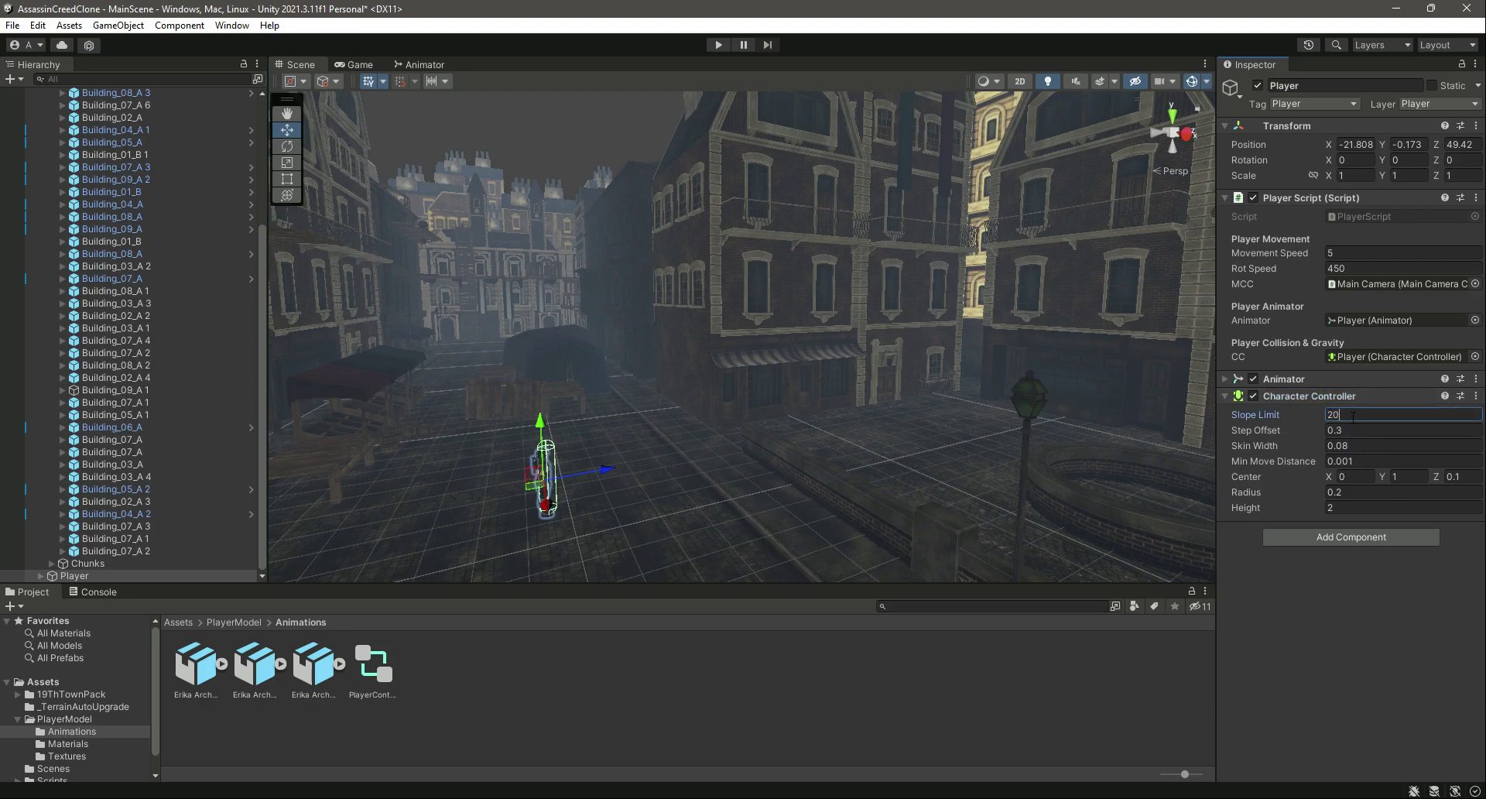
- Examine the Mesh Collider on the Bld09_WindowFloor_03 part and on its parent Building_09_A 1, leaving the building collapsed
{"action": "right_click_drag", "start_coordinate": [973, 404], "coordinate": [687, 430]}
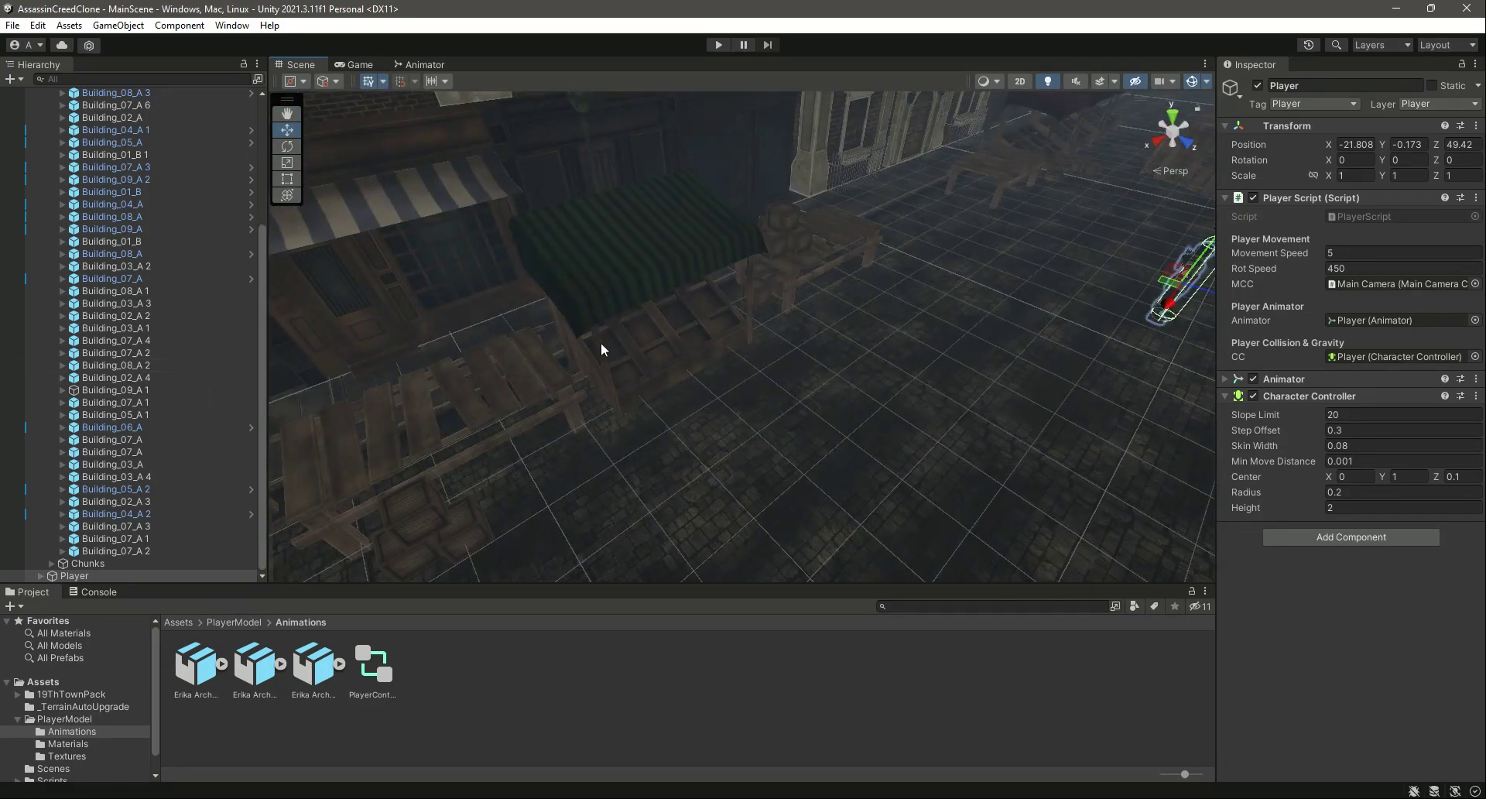
{"action": "key", "text": "f"}
{"action": "right_click_drag", "start_coordinate": [601, 342], "coordinate": [905, 460]}
{"action": "right_click_drag", "start_coordinate": [908, 337], "coordinate": [735, 298]}
{"action": "left_click", "coordinate": [757, 271]}
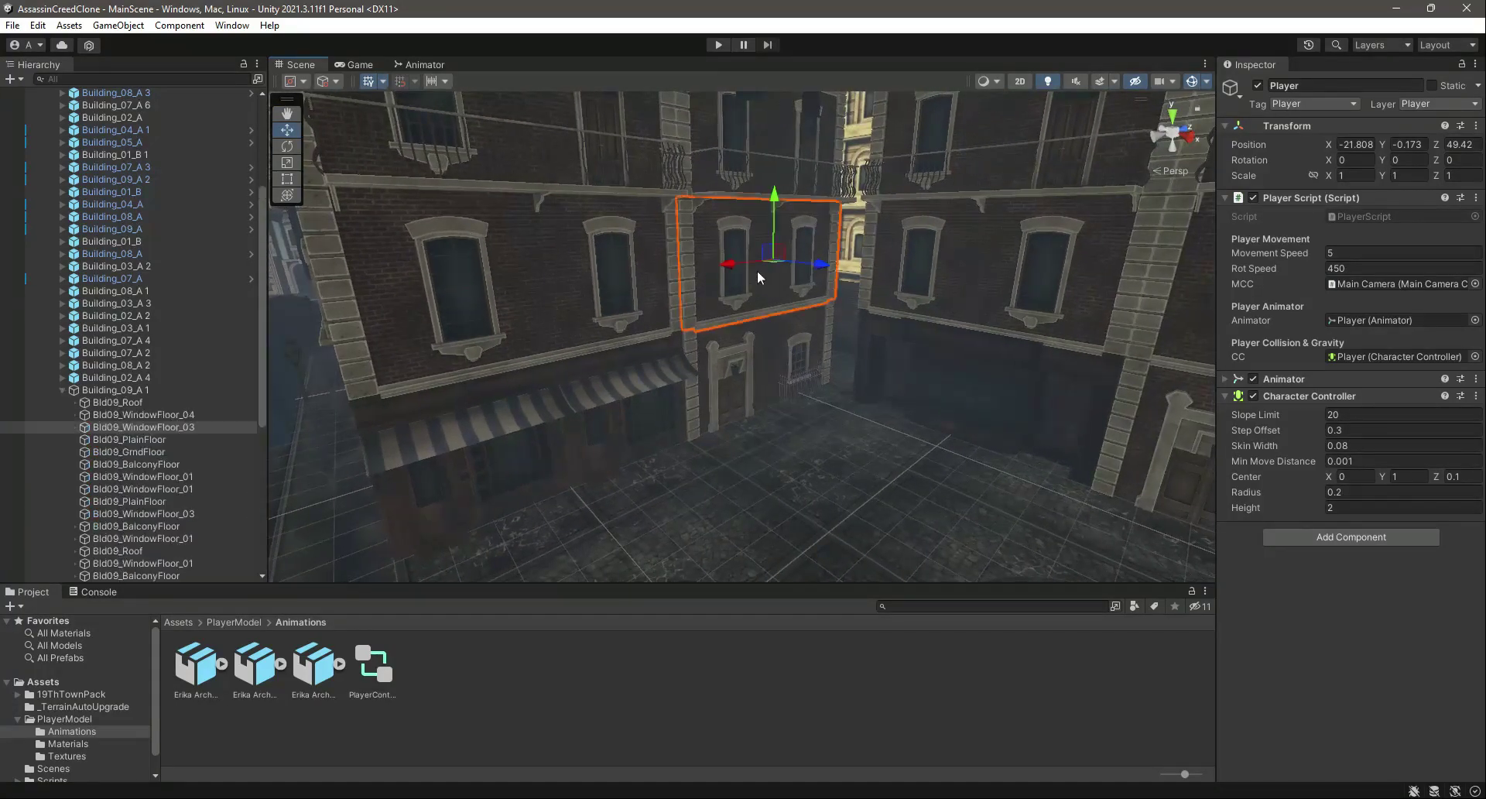
{"action": "left_click", "coordinate": [61, 390]}
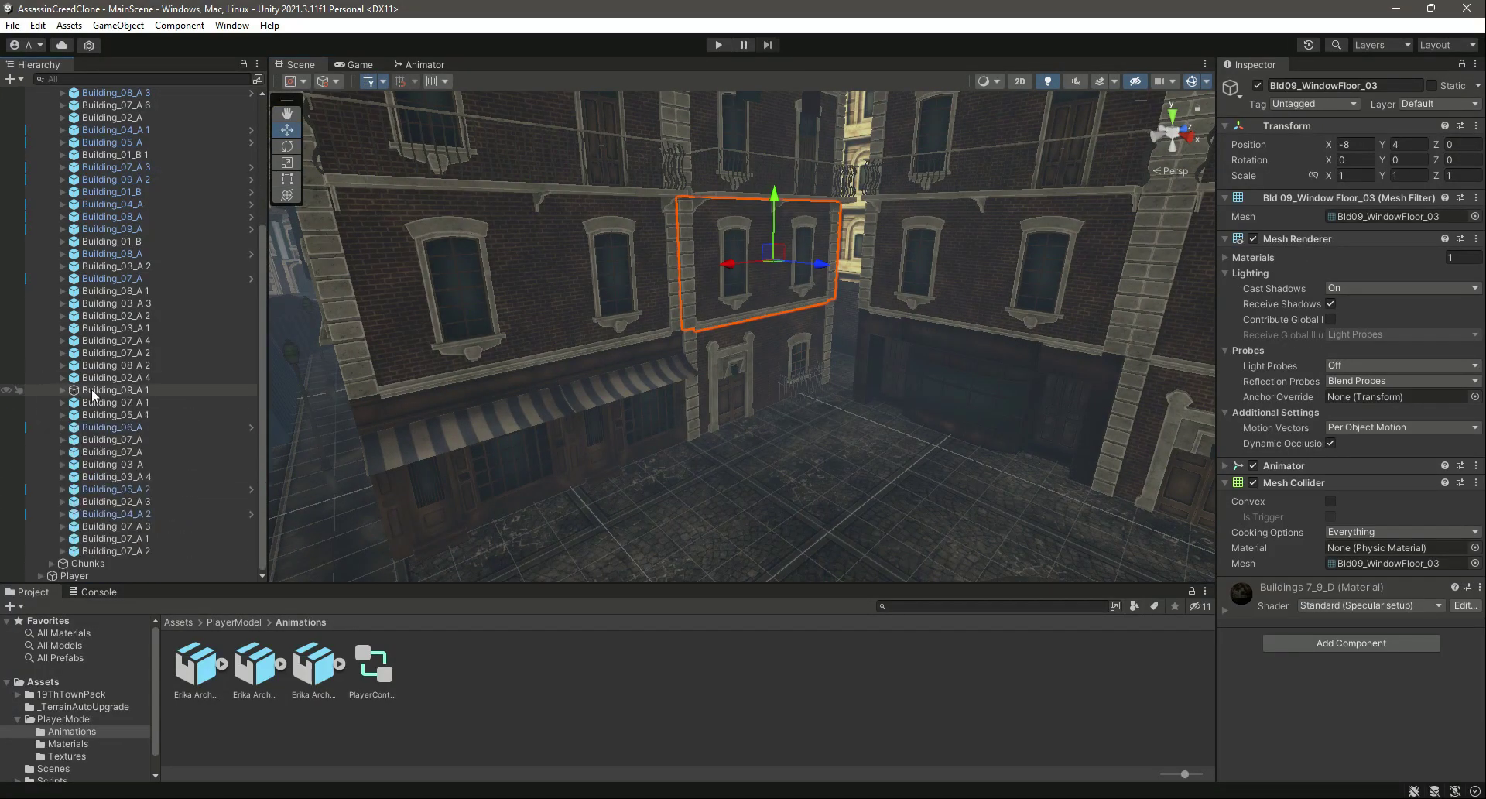
{"action": "left_click", "coordinate": [90, 389]}
{"action": "right_click_drag", "start_coordinate": [757, 393], "coordinate": [683, 339]}
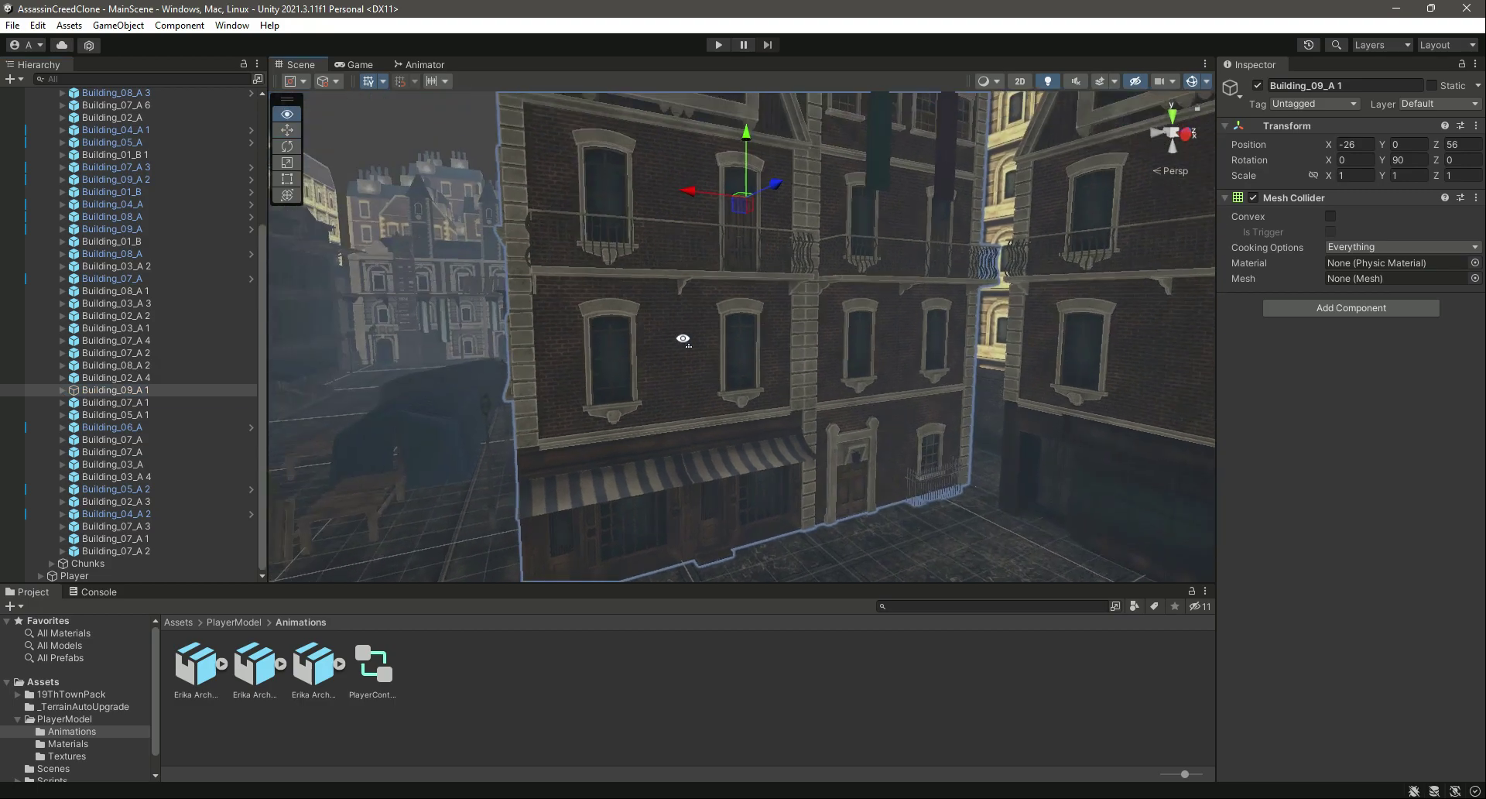
- Select the building Building_01_B beside the market stalls and unpack its prefab completely
{"action": "right_click_drag", "start_coordinate": [769, 410], "coordinate": [1028, 418]}
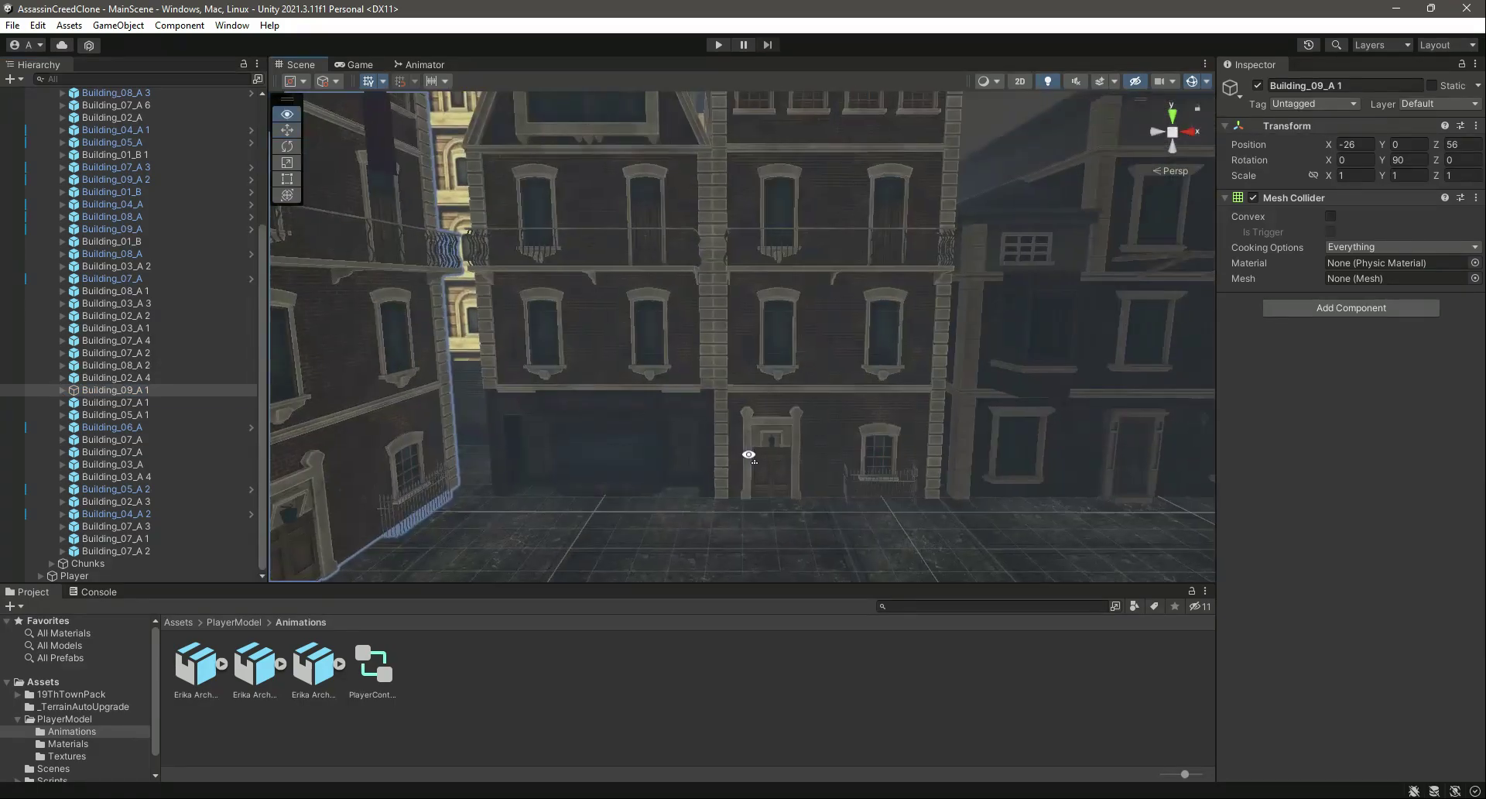
{"action": "right_click_drag", "start_coordinate": [748, 455], "coordinate": [793, 451]}
{"action": "right_click_drag", "start_coordinate": [968, 425], "coordinate": [804, 165]}
{"action": "left_click", "coordinate": [811, 147]}
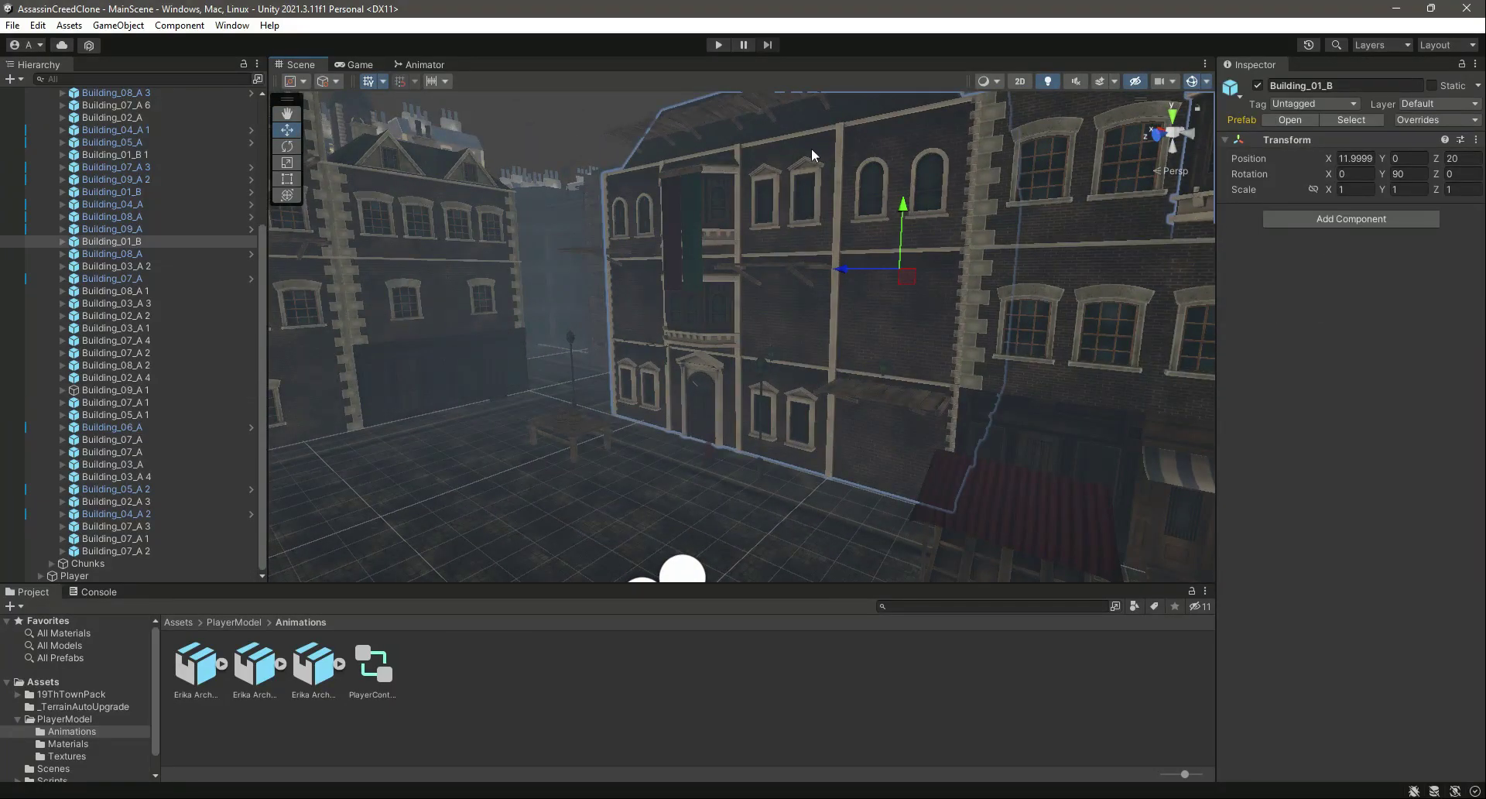
{"action": "key", "text": "f"}
{"action": "right_click", "coordinate": [113, 243]}
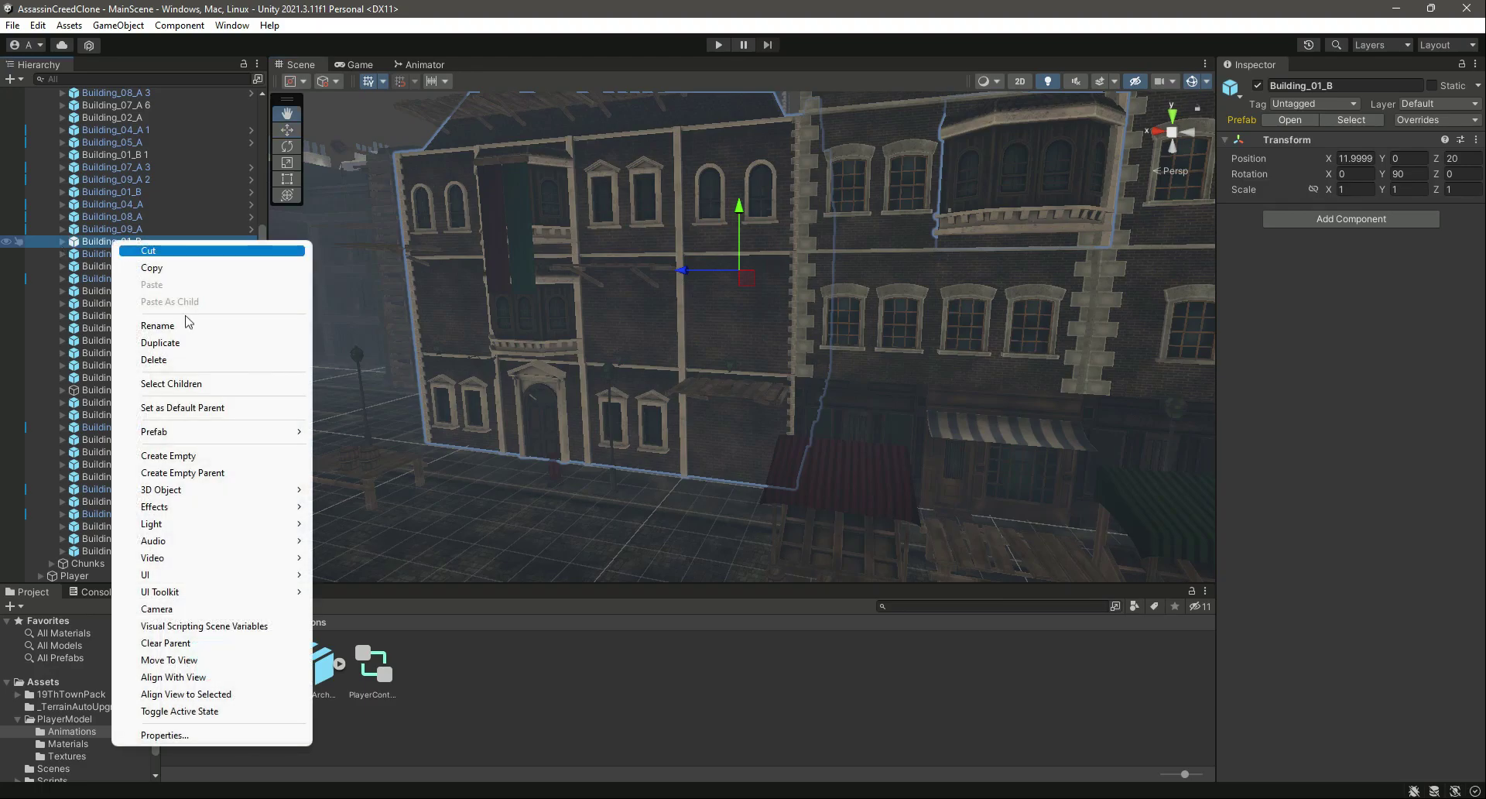
{"action": "mouse_move", "coordinate": [214, 439]}
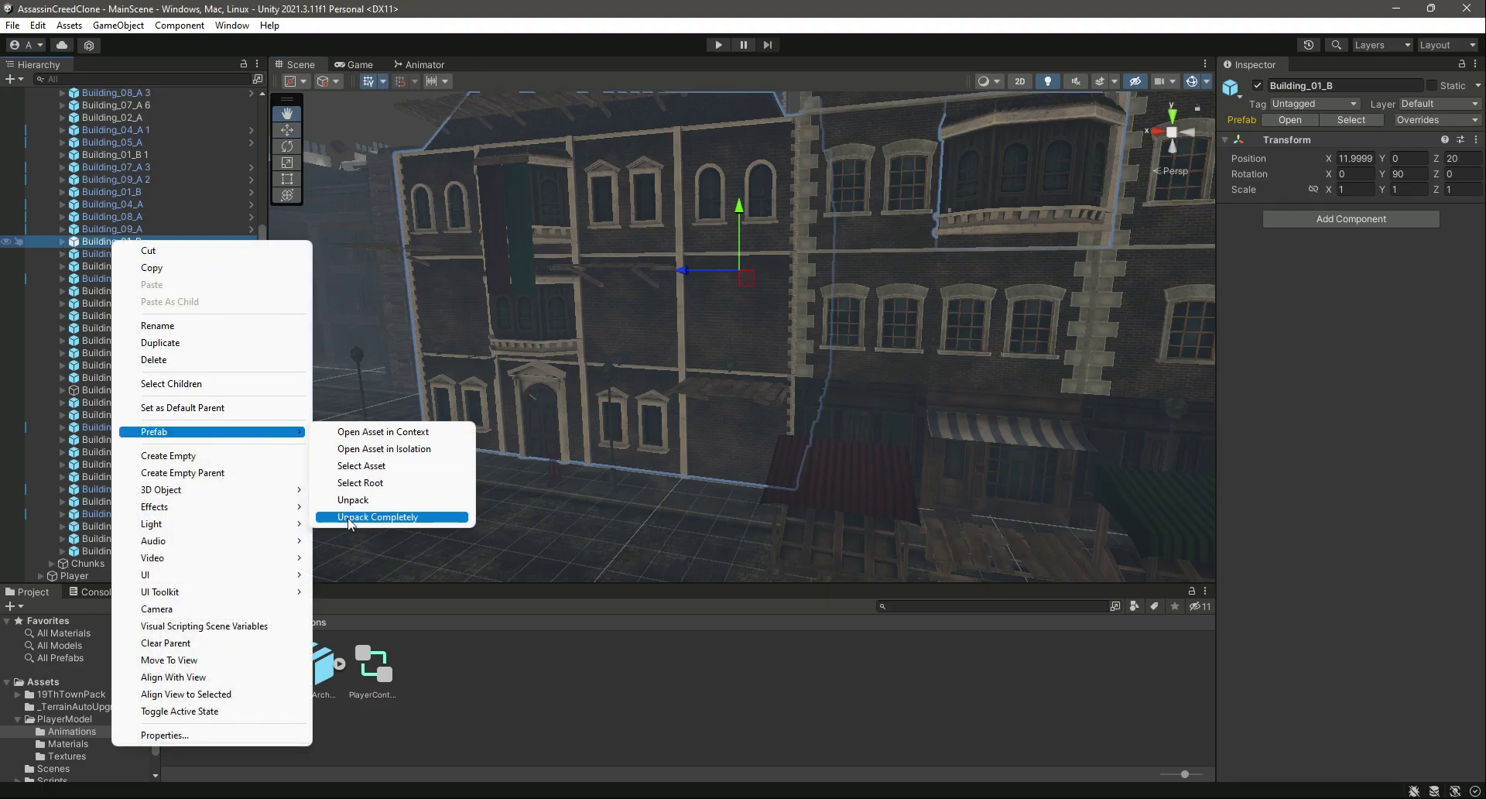
{"action": "left_click", "coordinate": [350, 517]}
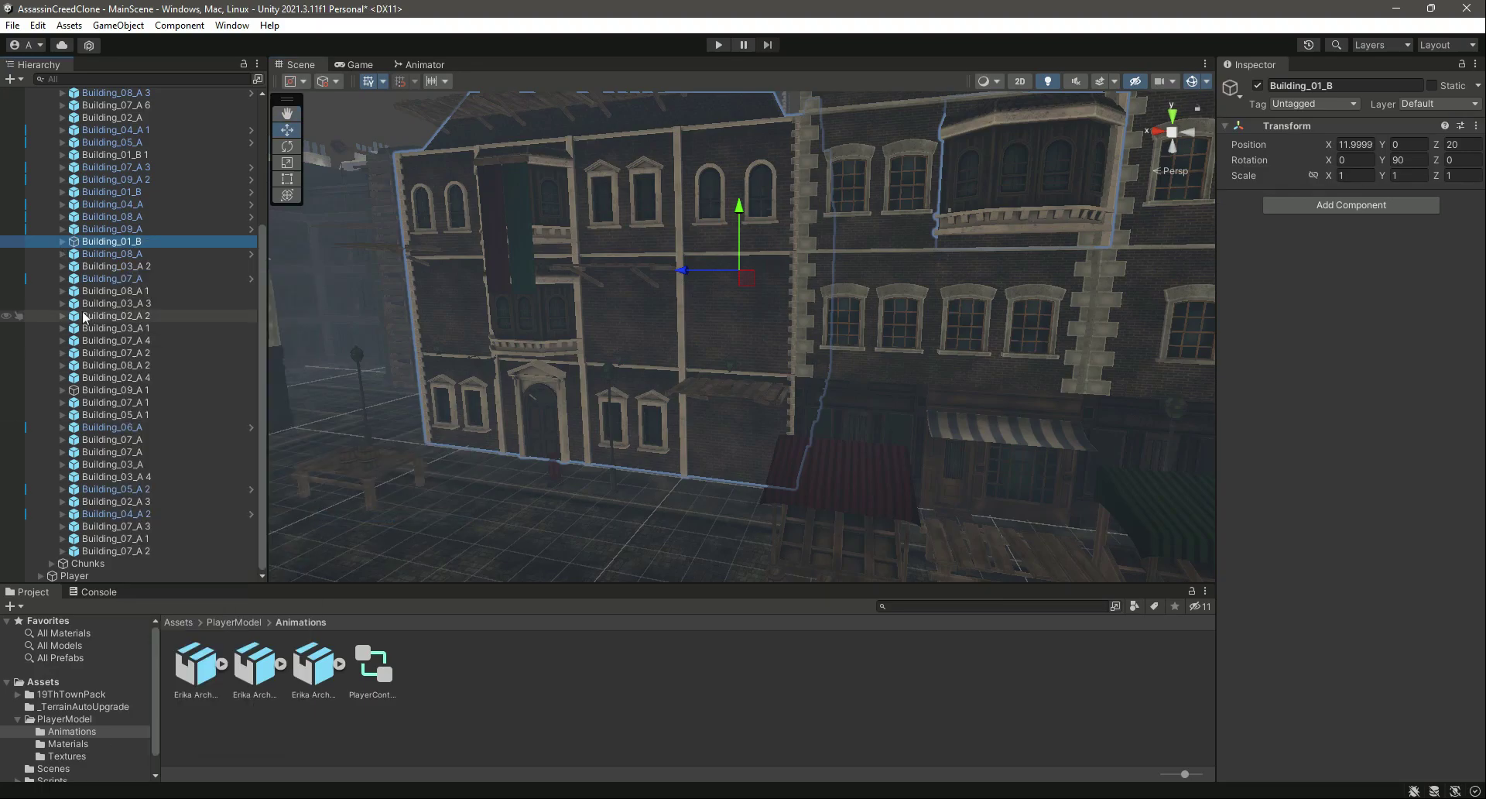
- Add a Mesh Collider to Building_01_B and all its child parts, and collapse the building
{"action": "left_click", "coordinate": [63, 241]}
{"action": "left_click", "coordinate": [127, 255]}
{"action": "mouse_move", "coordinate": [262, 281]}
{"action": "left_mouse_down"}
{"action": "mouse_move", "coordinate": [263, 447]}
{"action": "mouse_move", "coordinate": [272, 287]}
{"action": "left_mouse_up"}
{"action": "left_click", "coordinate": [184, 490], "text": "shift"}
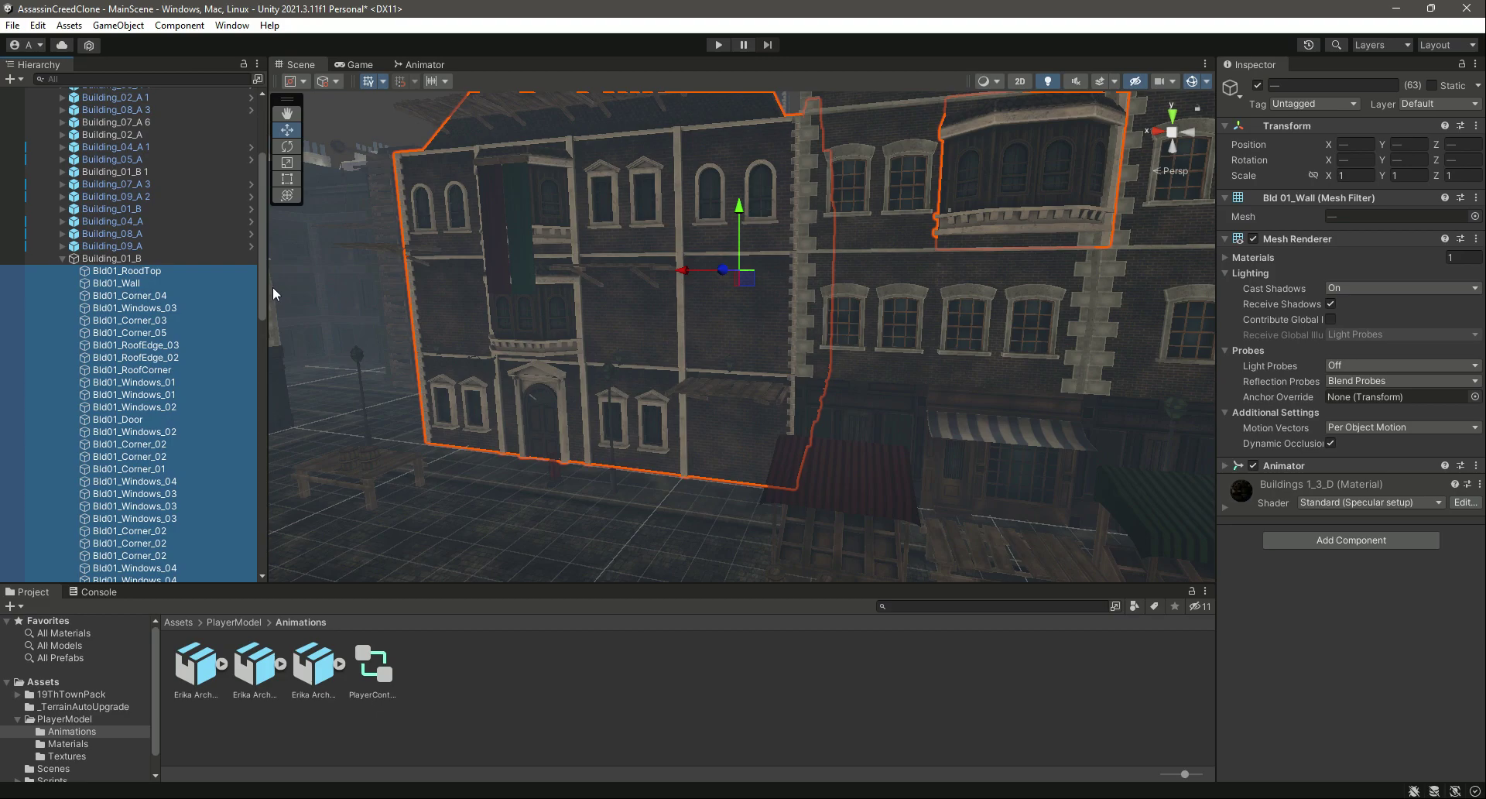
{"action": "left_click", "coordinate": [106, 262], "text": "ctrl"}
{"action": "left_click", "coordinate": [1362, 229]}
{"action": "type", "text": "mes"}
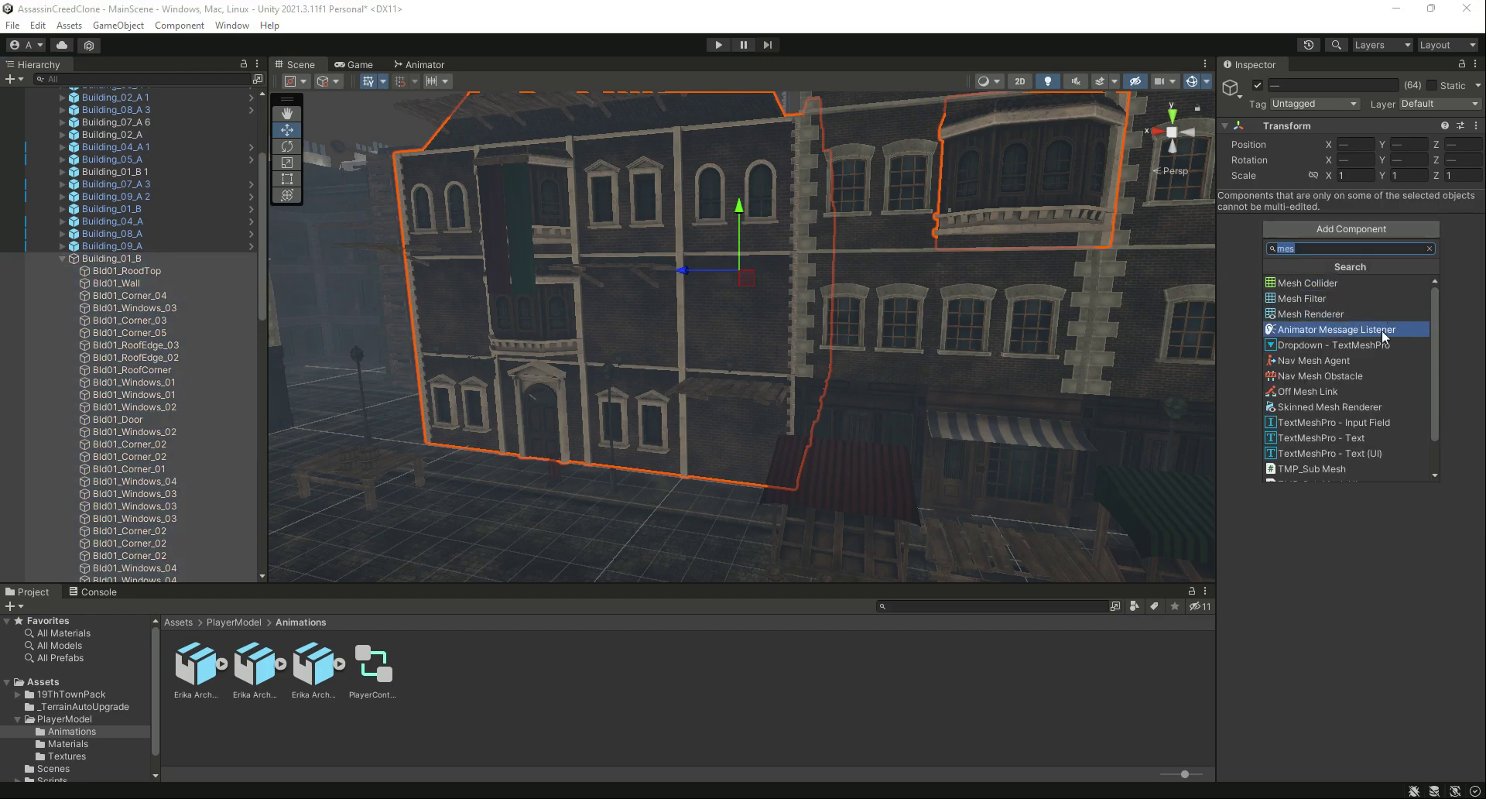
{"action": "left_click", "coordinate": [1333, 286]}
{"action": "left_click", "coordinate": [63, 259]}
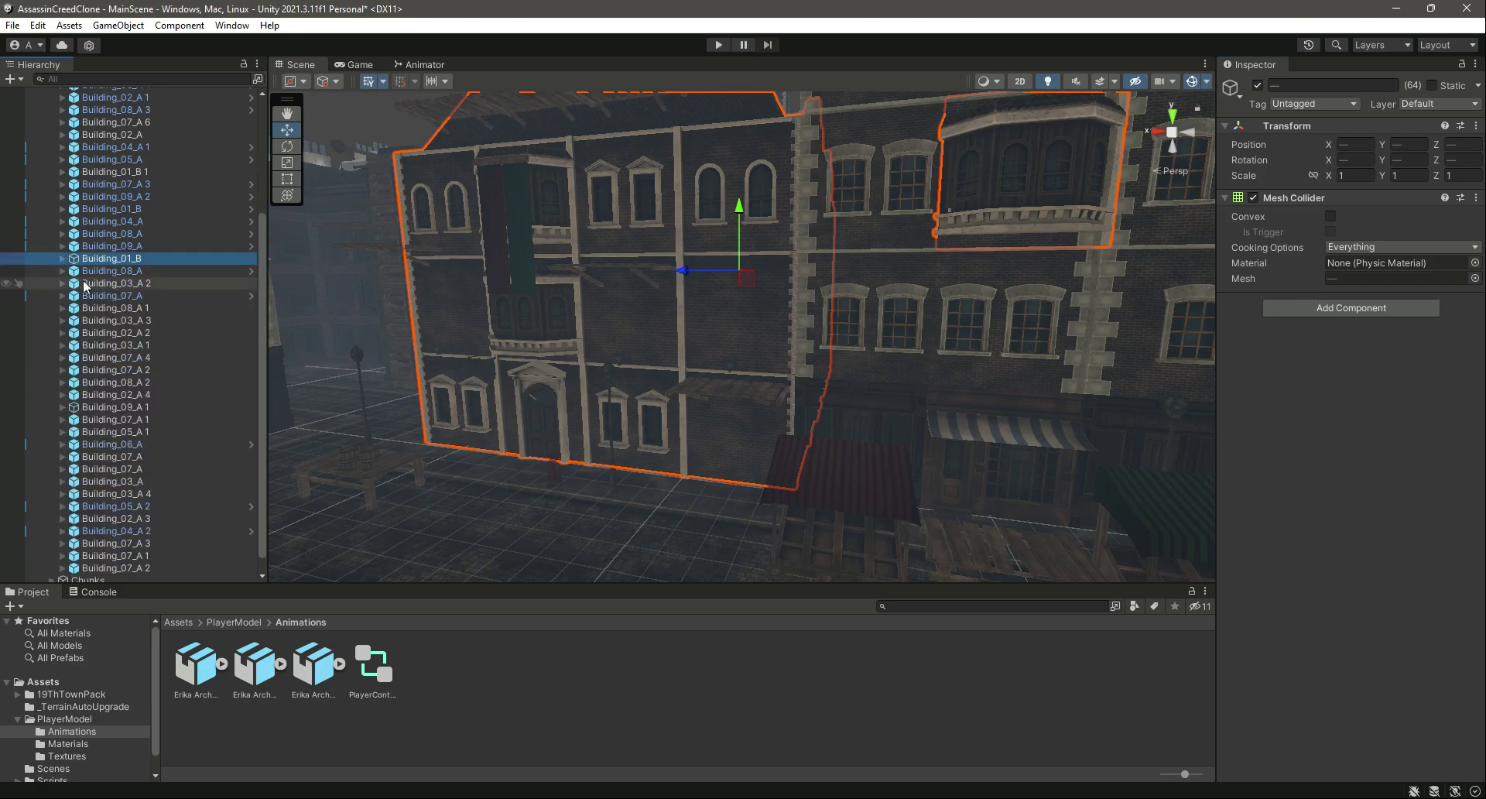
- Run the game and walk the player along the walls, windows and corner of Building_01_B to test collision
{"action": "left_click", "coordinate": [719, 45]}
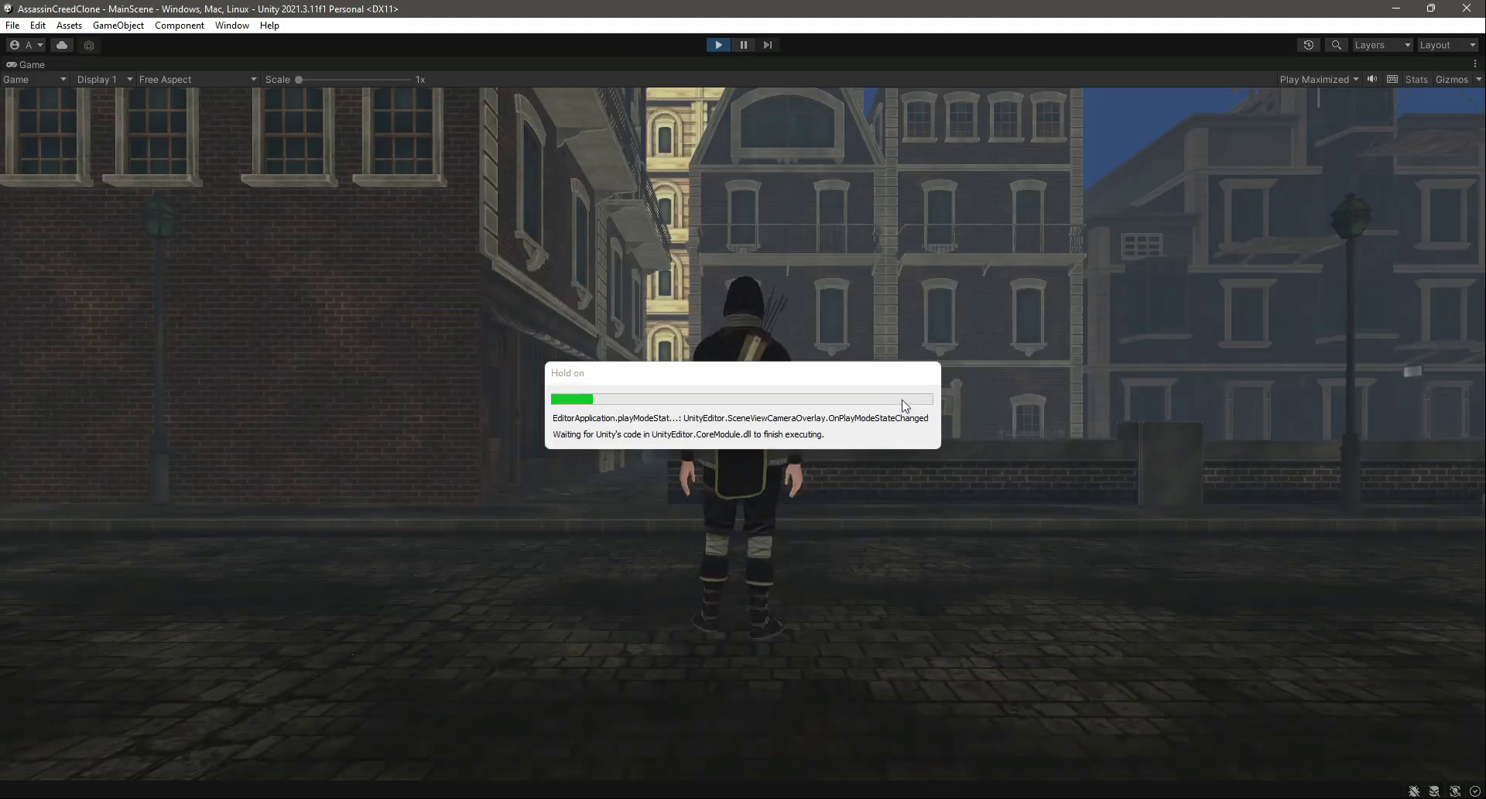
{"action": "key", "text": "w"}
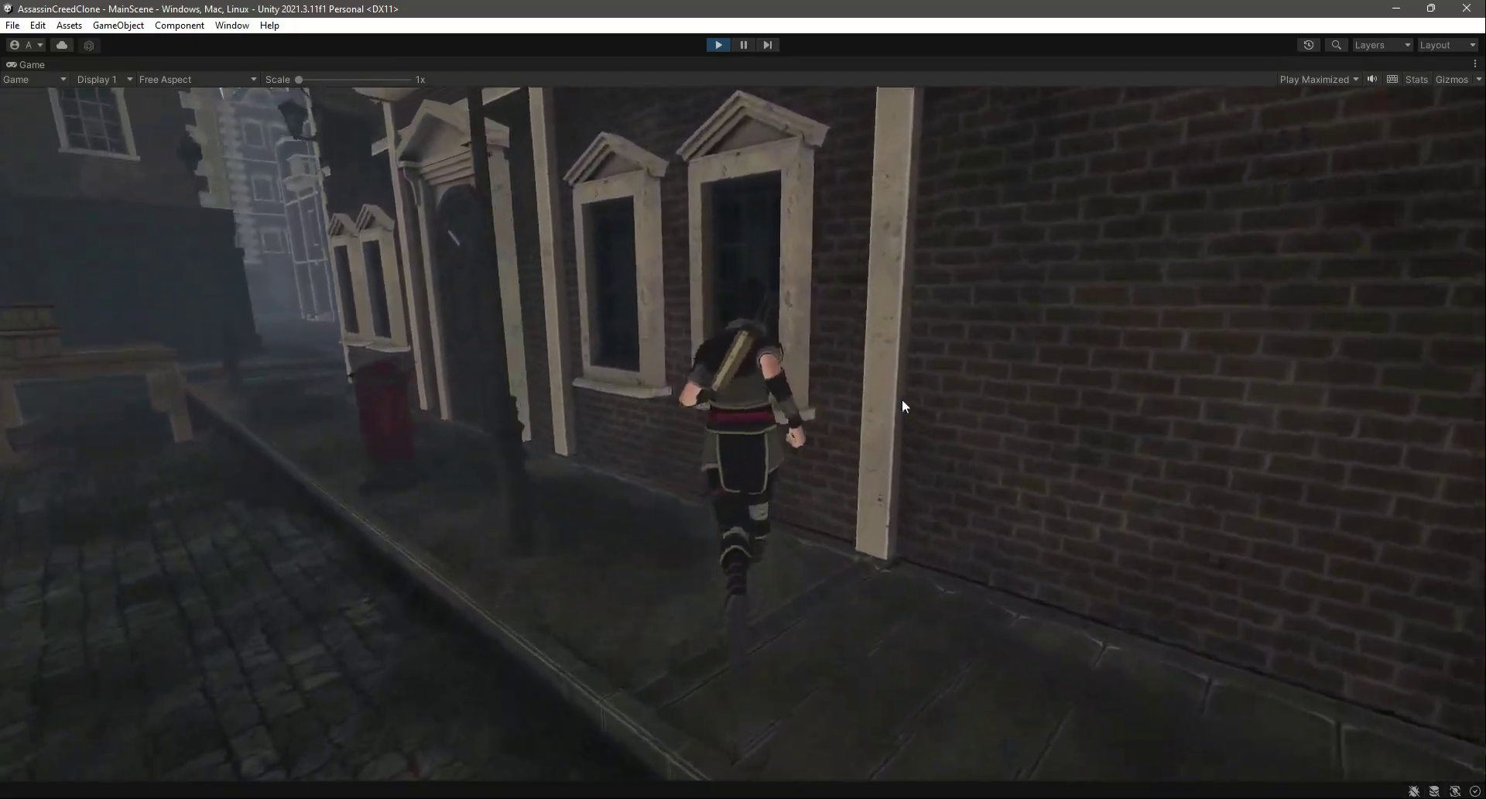
{"action": "key", "text": "a"}
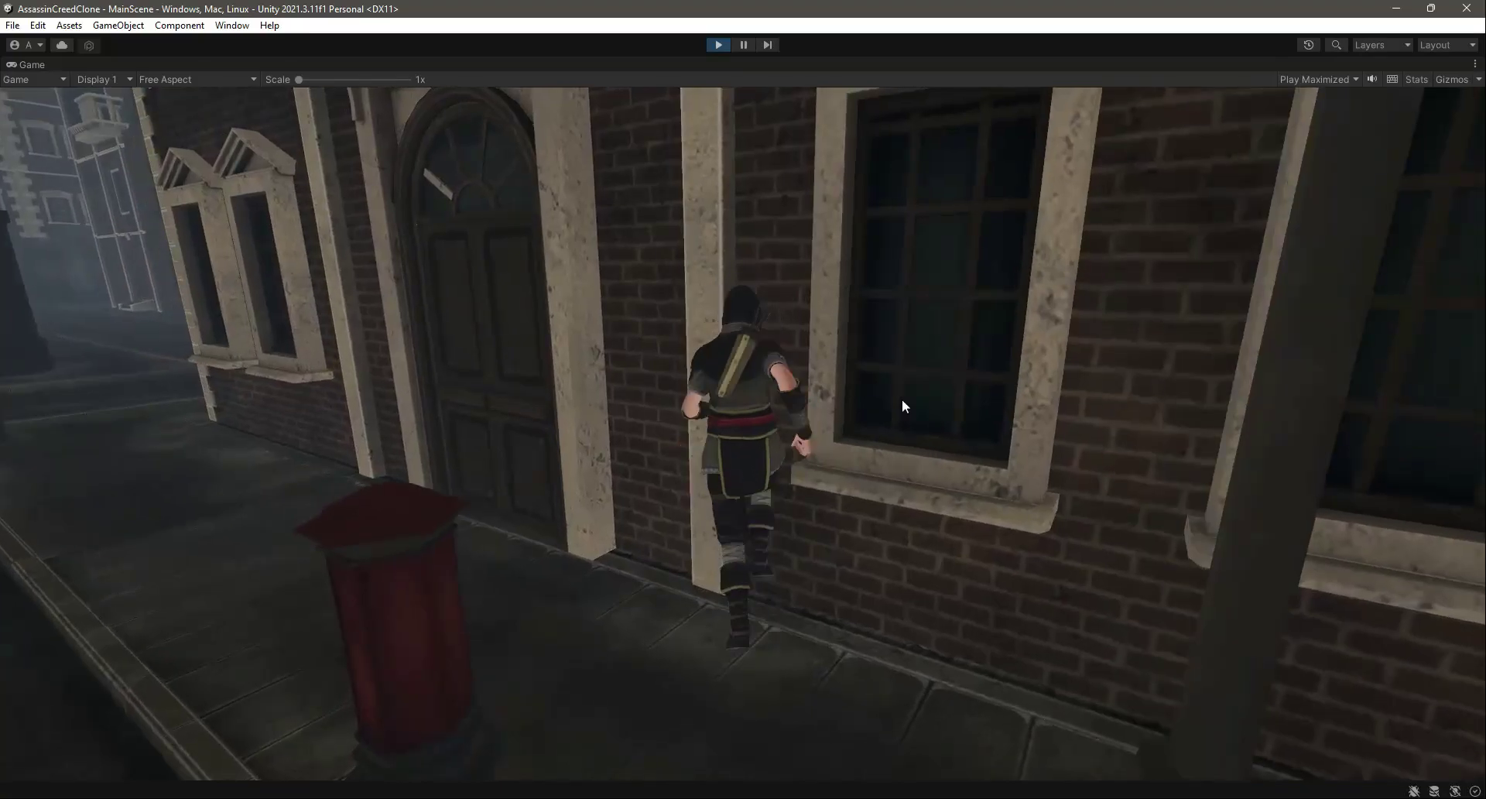
{"action": "key", "text": "a"}
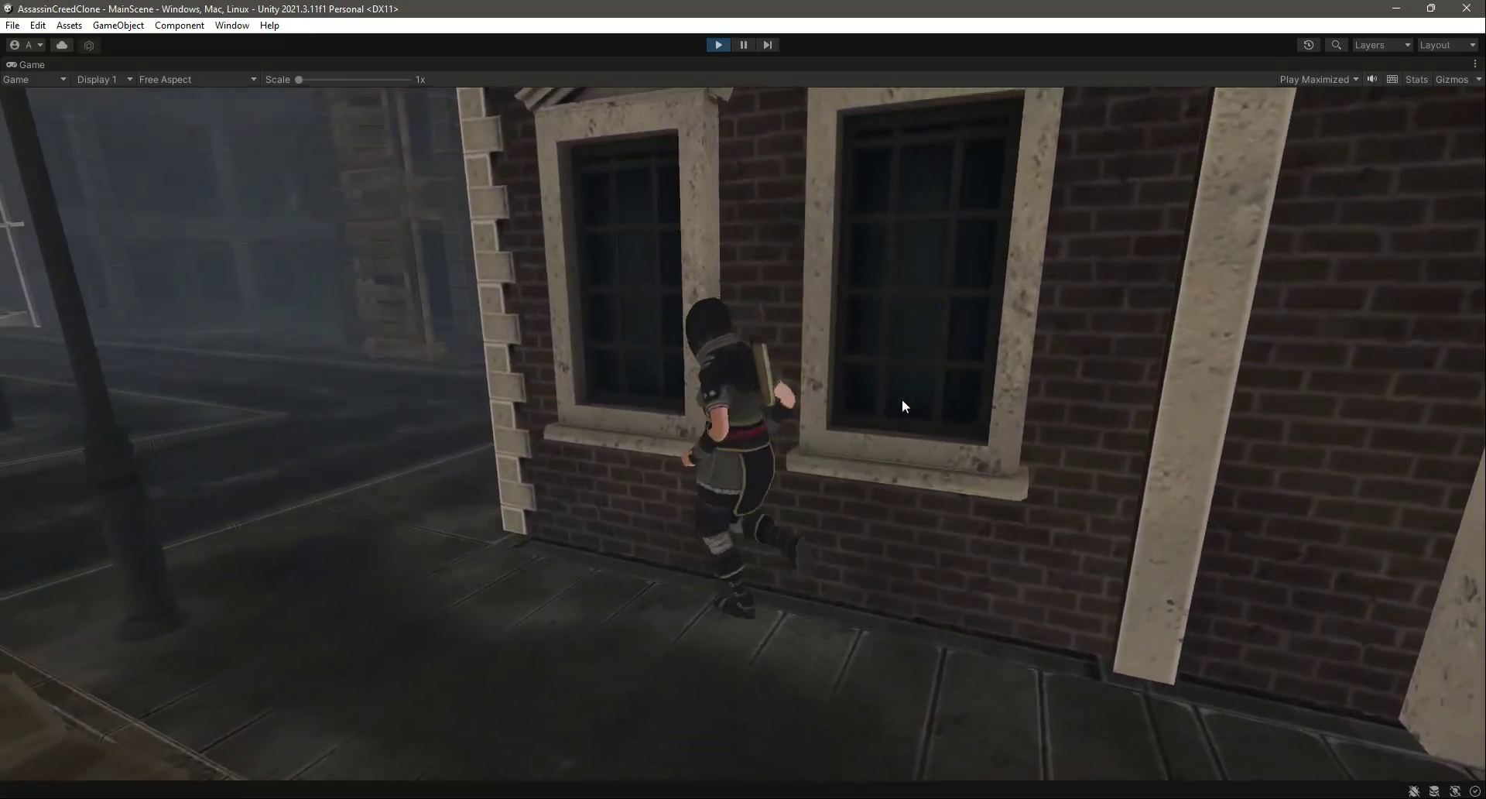
{"action": "key", "text": "d"}
{"action": "key", "text": "d"}
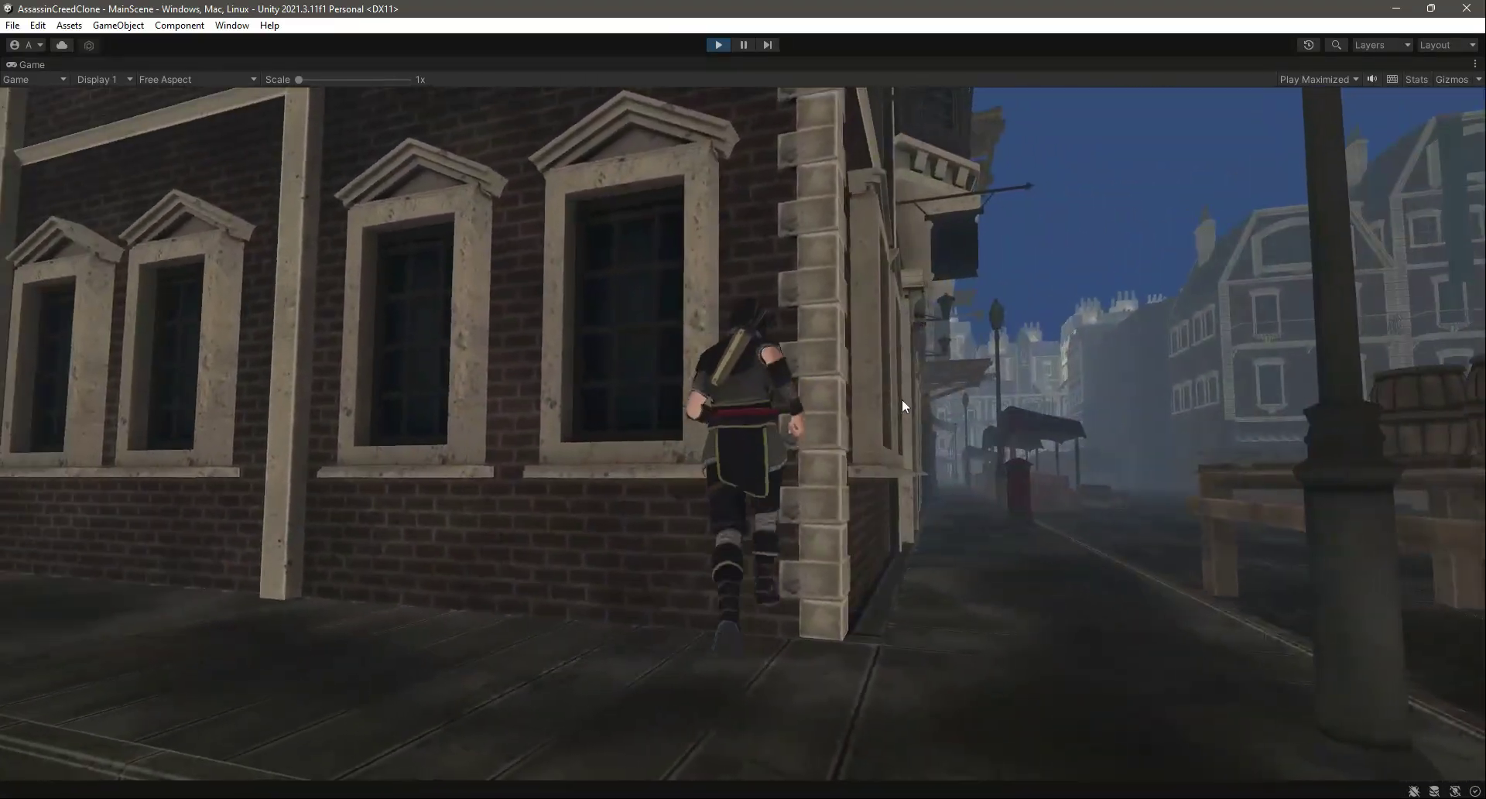
{"action": "key", "text": "w"}
{"action": "key", "text": "w"}
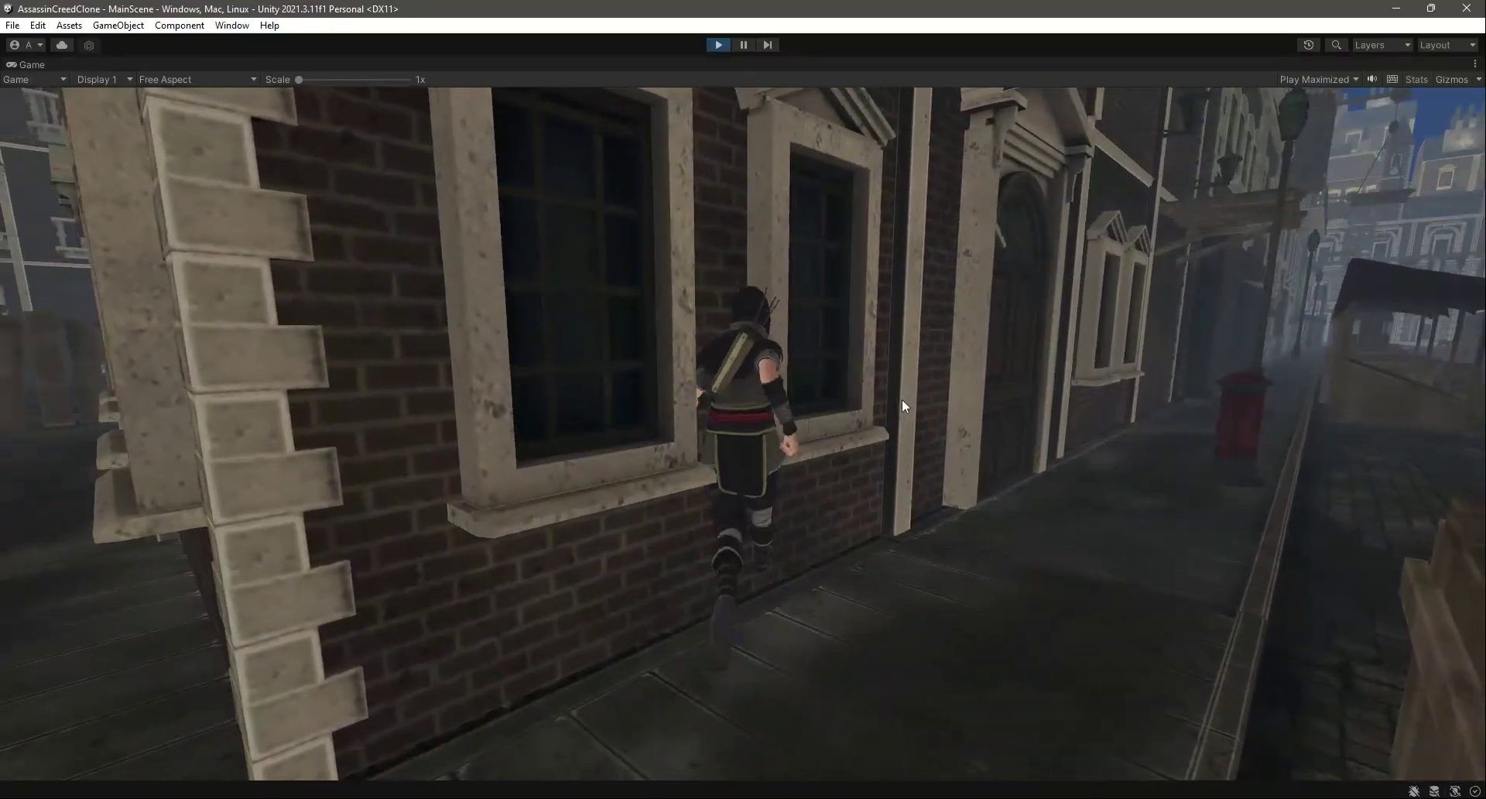
{"action": "key", "text": "s"}
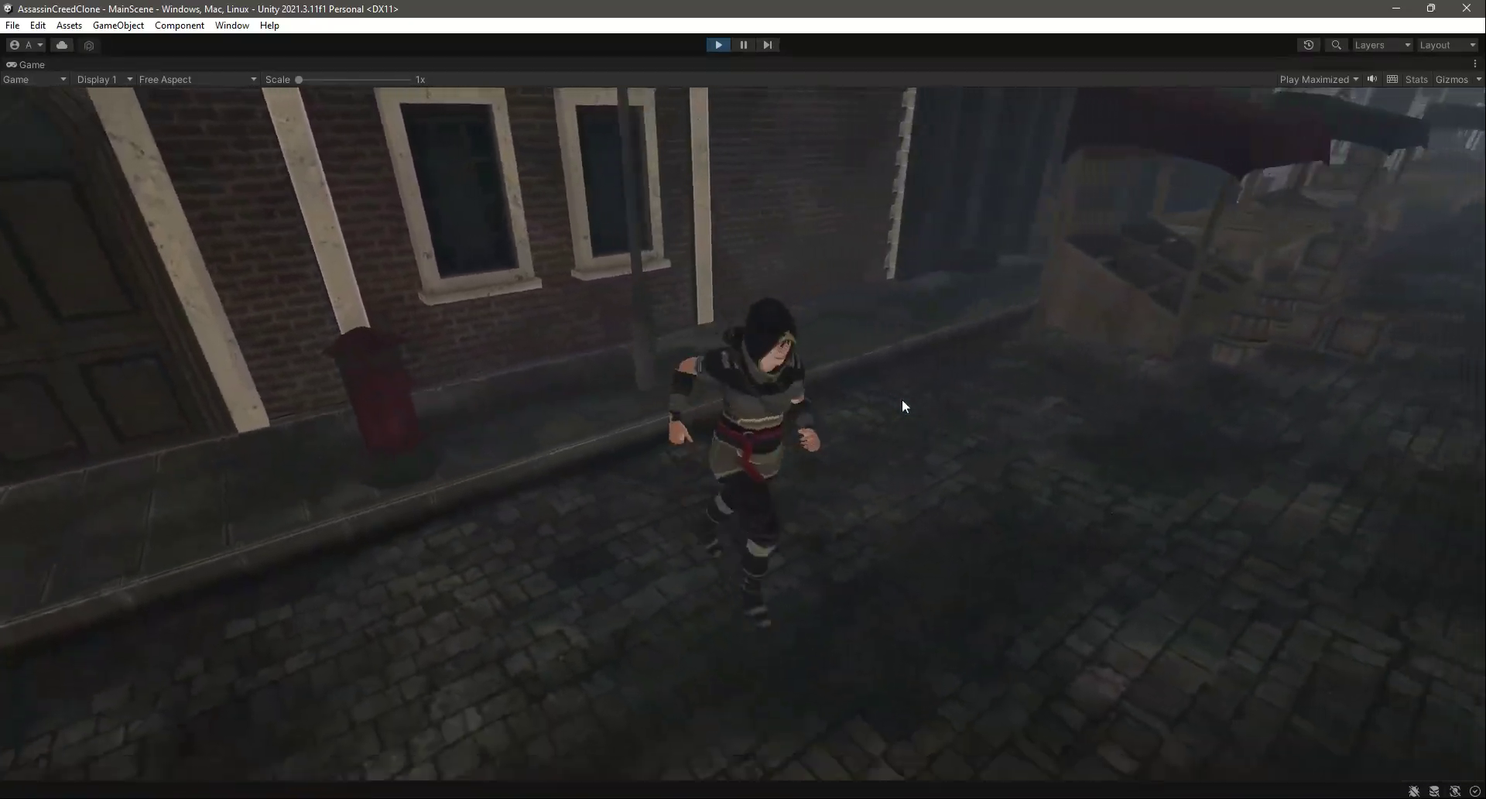
{"action": "key", "text": "w"}
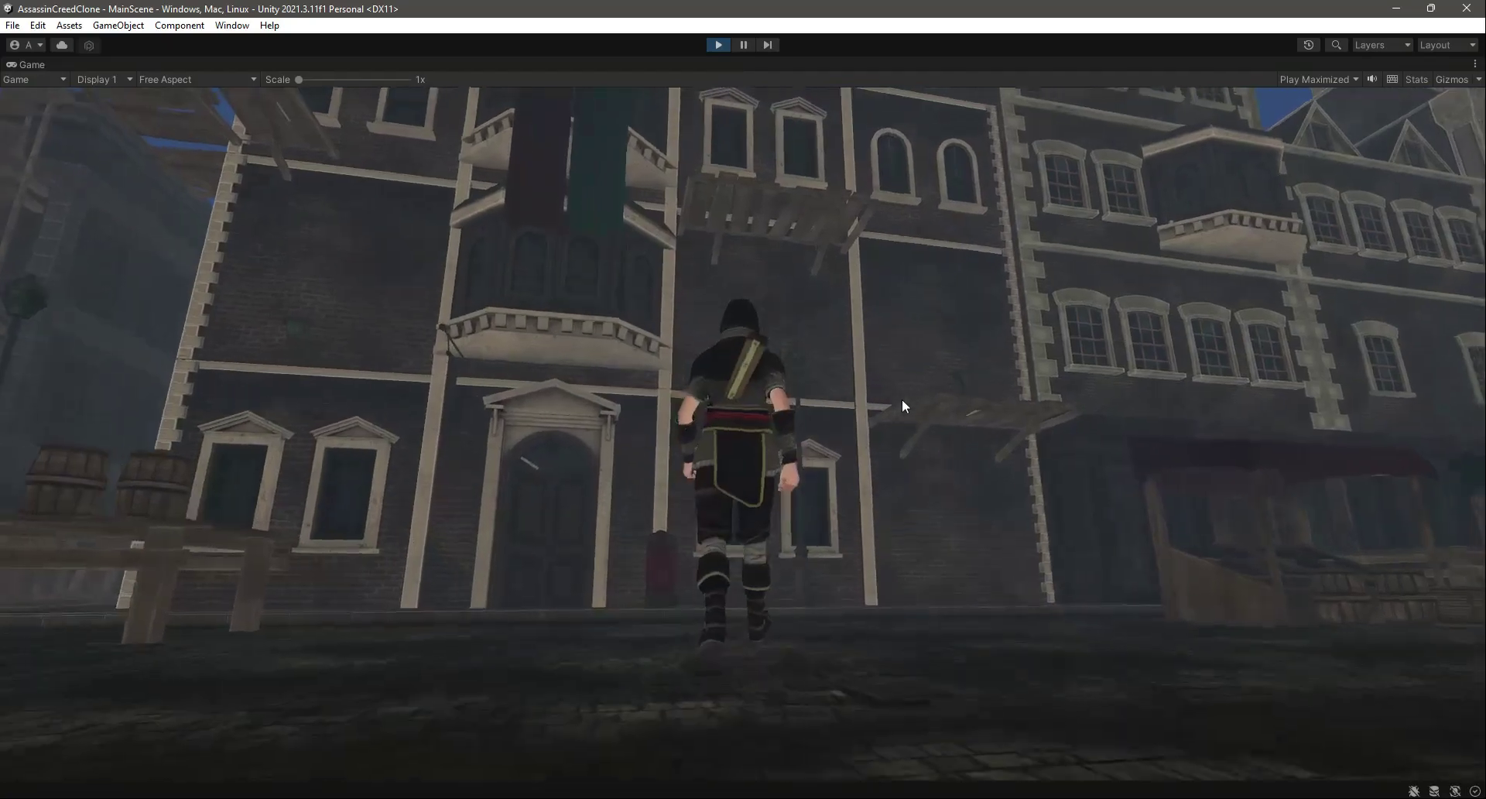
{"action": "key", "text": "d"}
{"action": "key", "text": "w"}
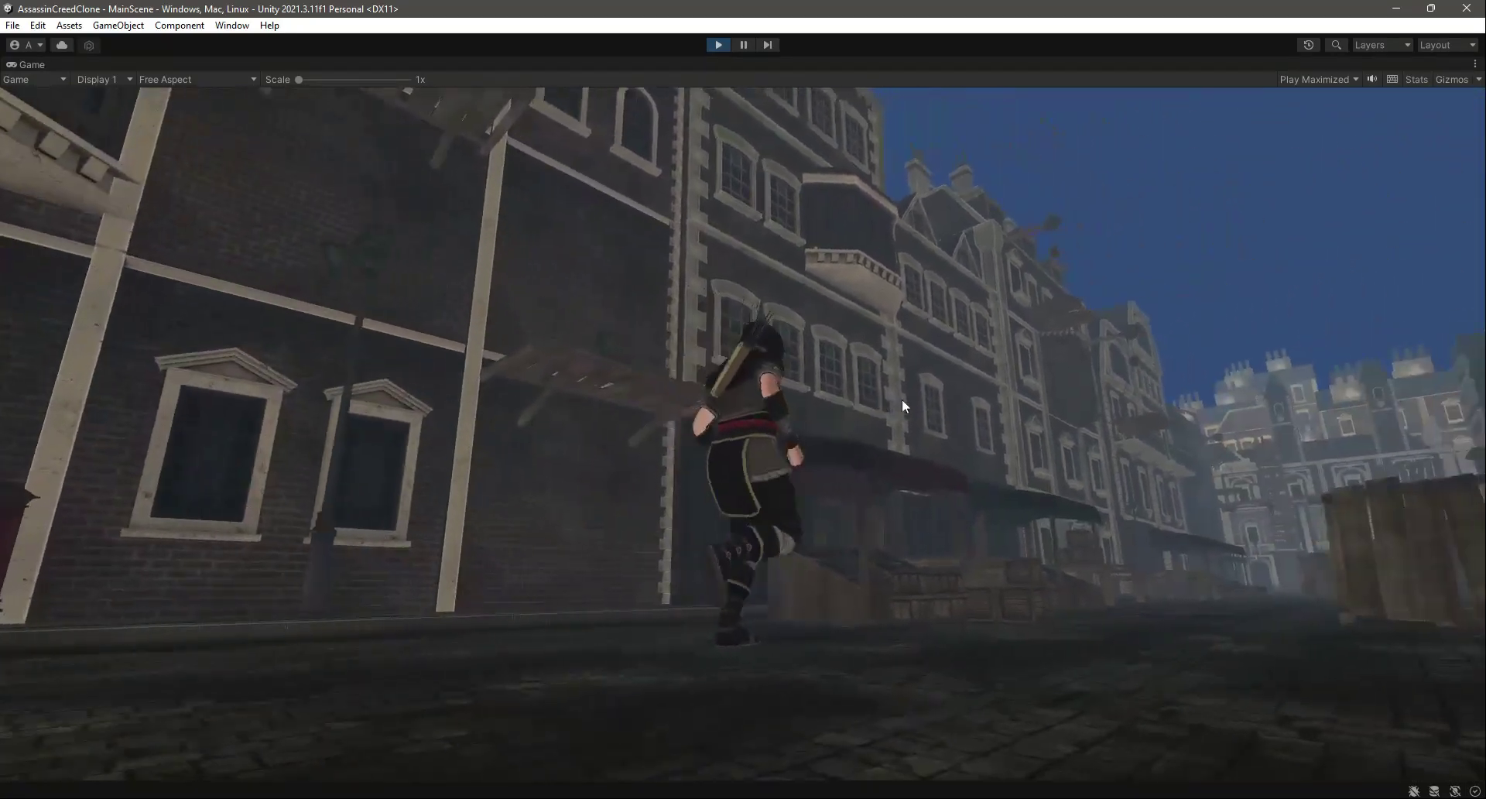